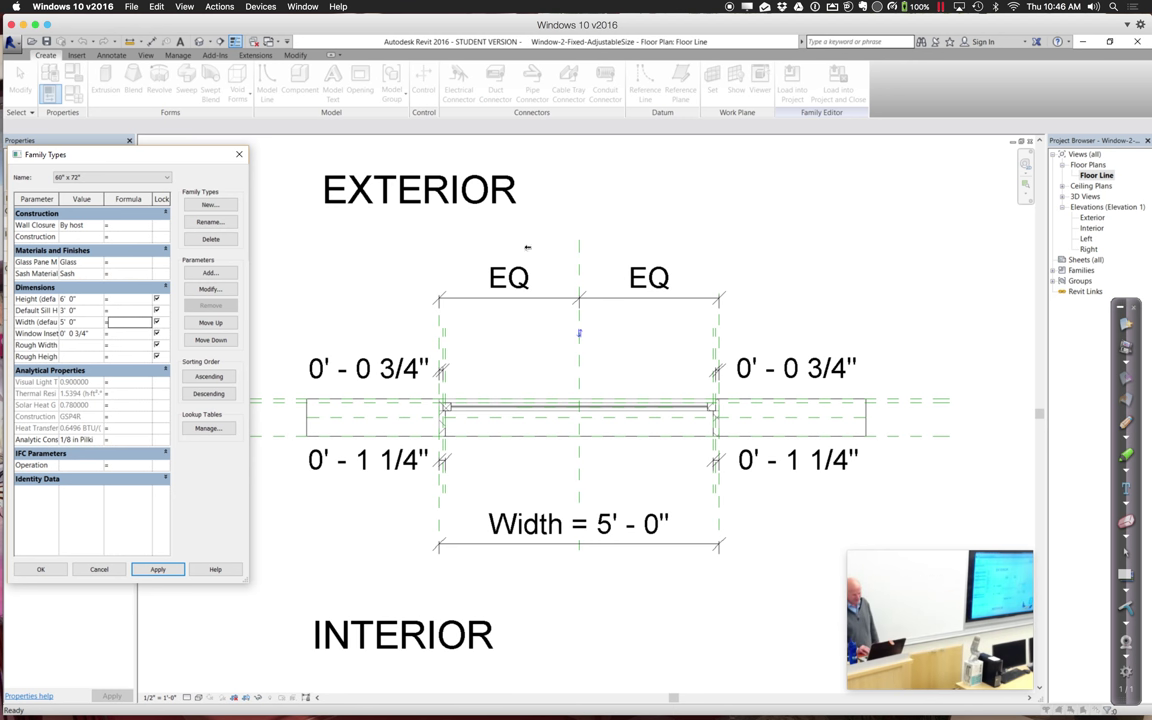
# Dismiss the family types and examine the Center reference plane, the host wall and its horizontal reference planes in the floor plan.
pyautogui.click(100, 569)
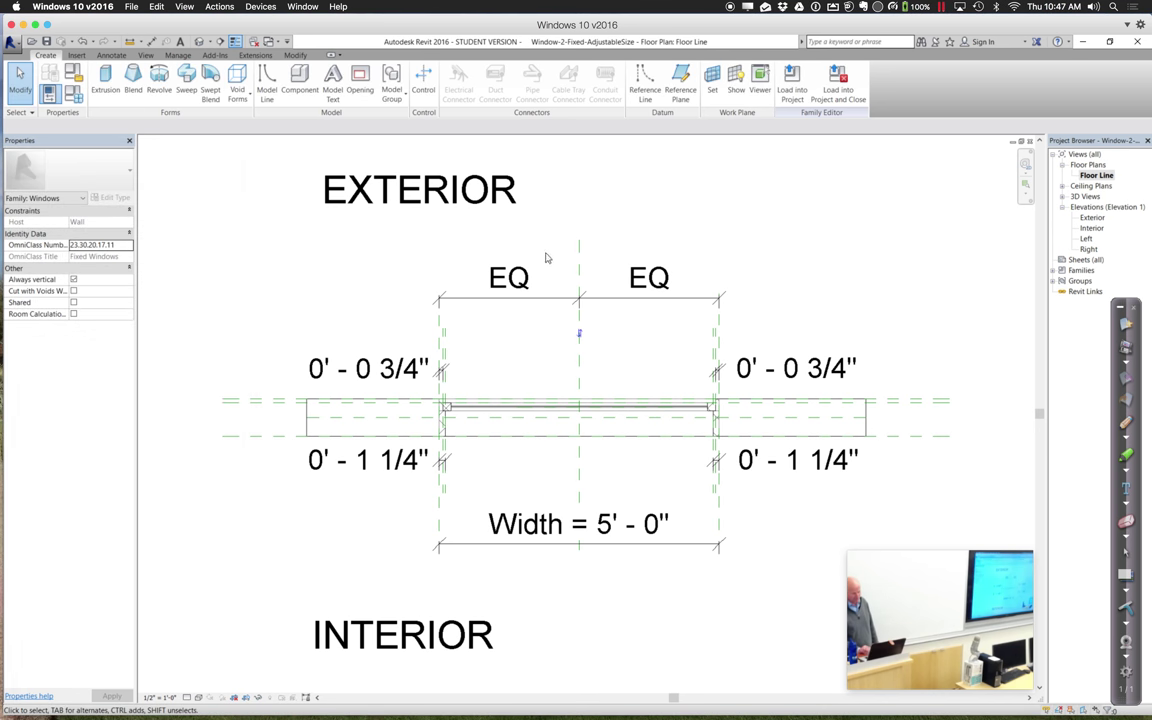
pyautogui.click(580, 263)
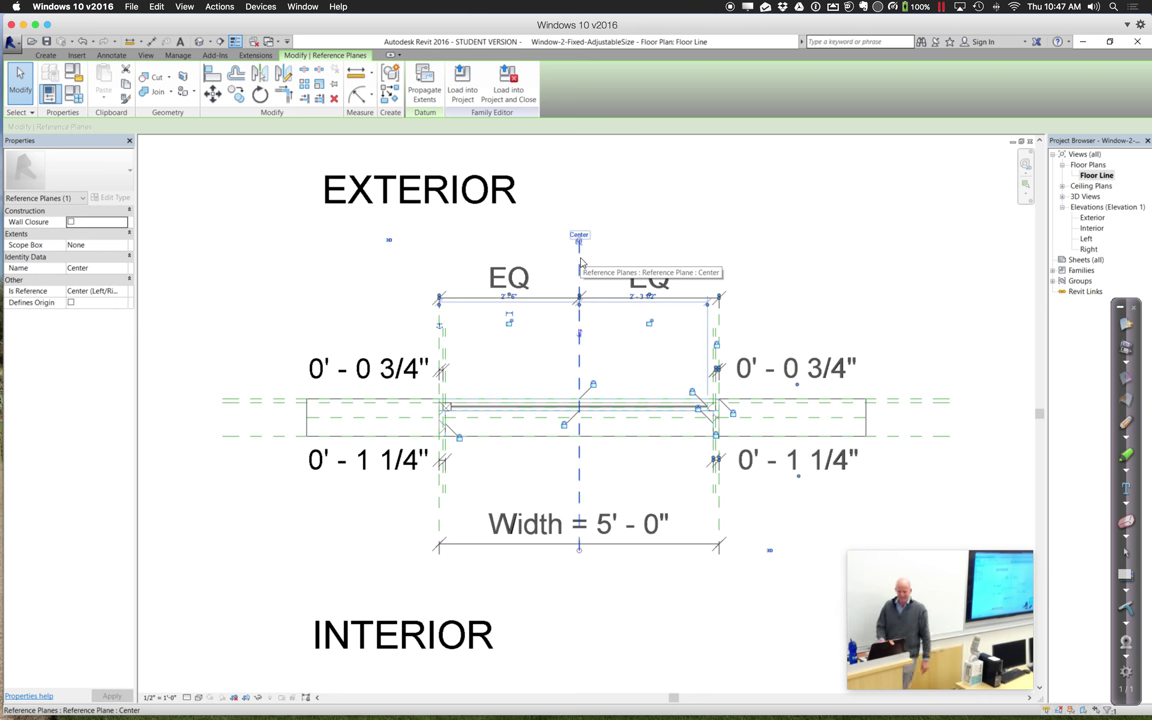
pyautogui.click(283, 399)
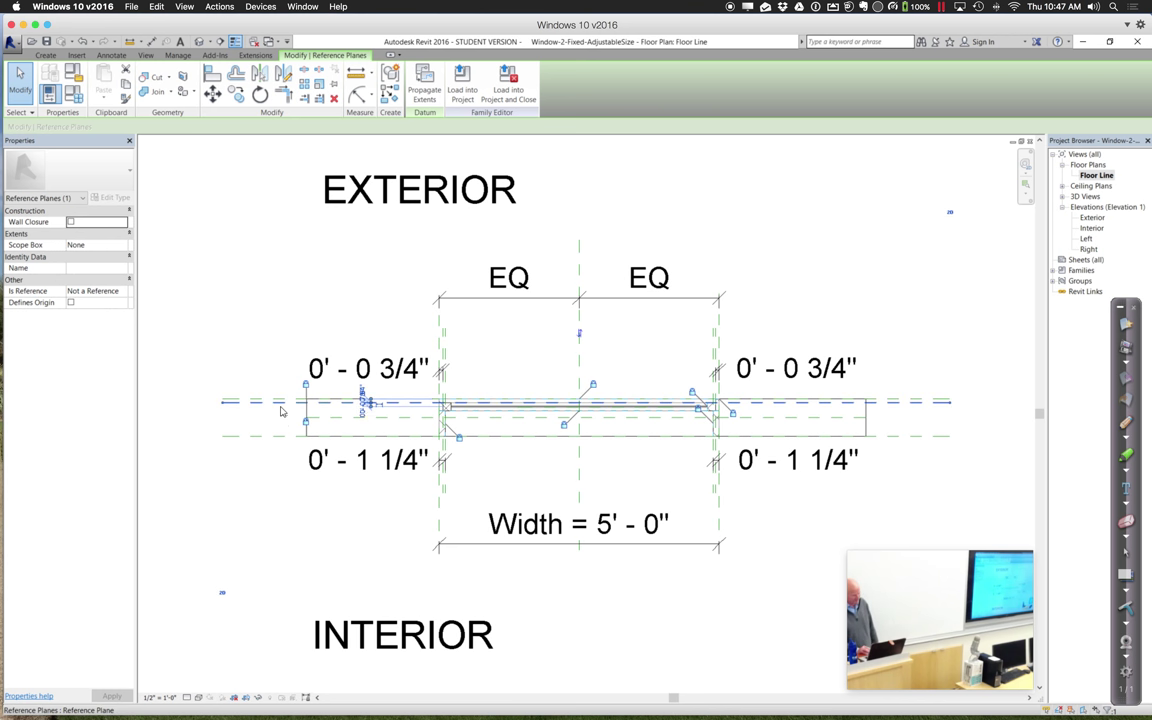
pyautogui.click(409, 424)
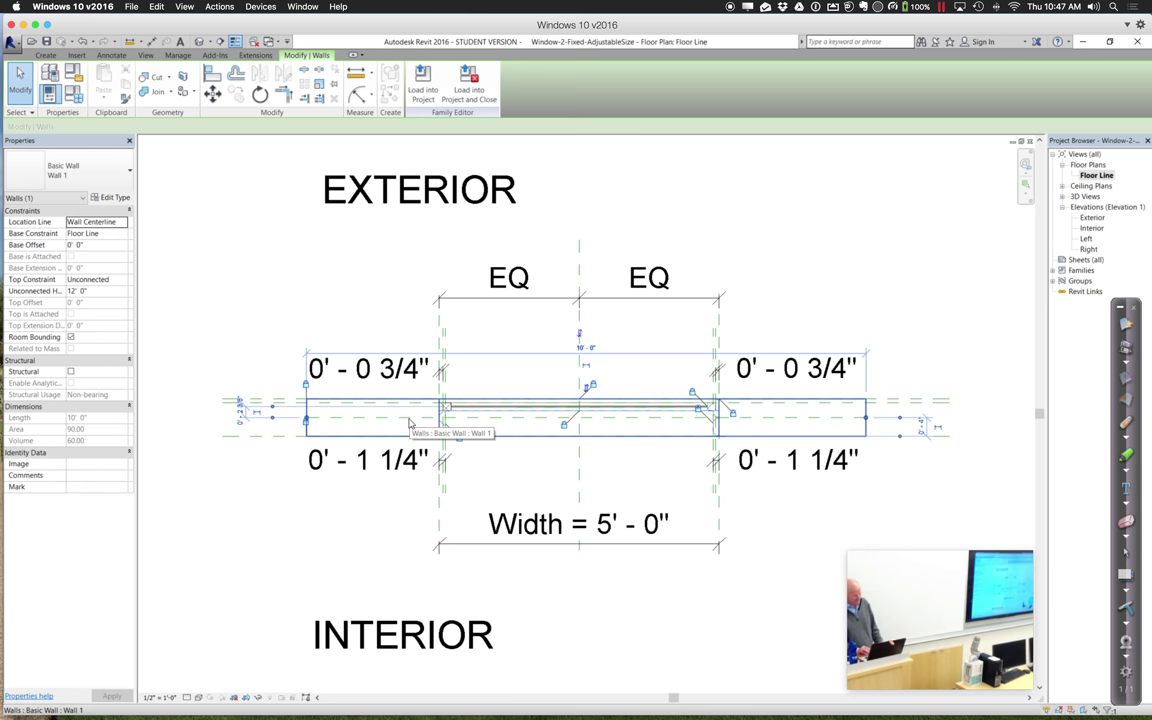
pyautogui.press('Tab')
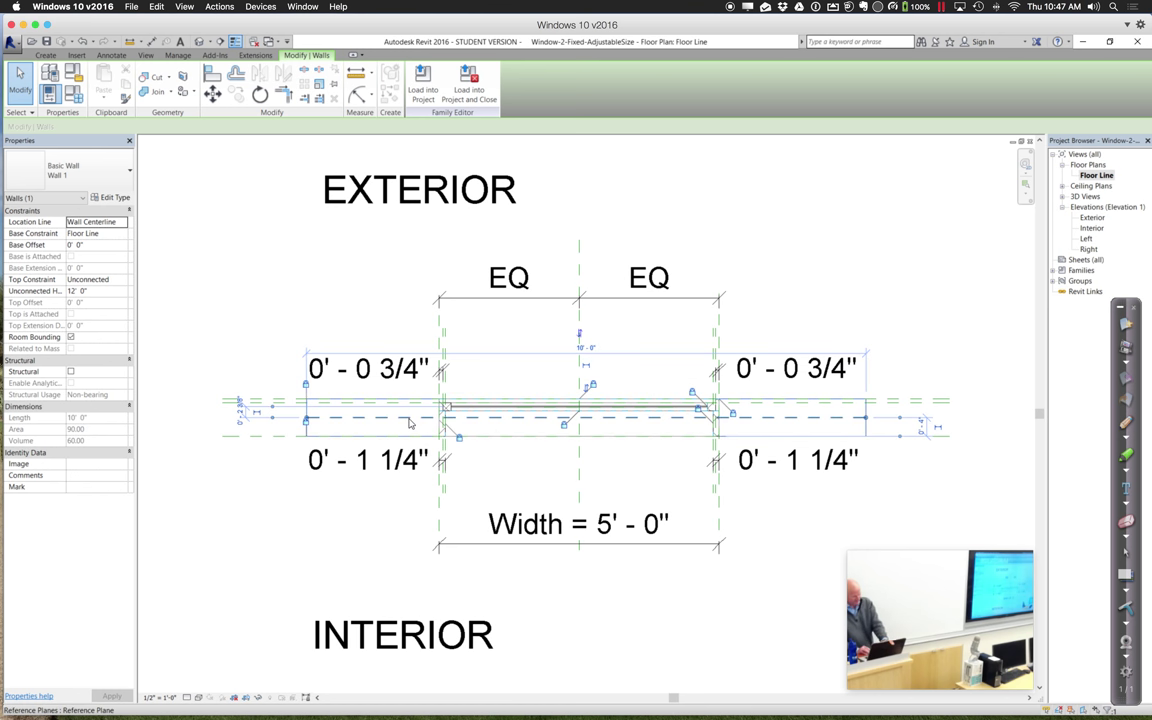
pyautogui.click(409, 424)
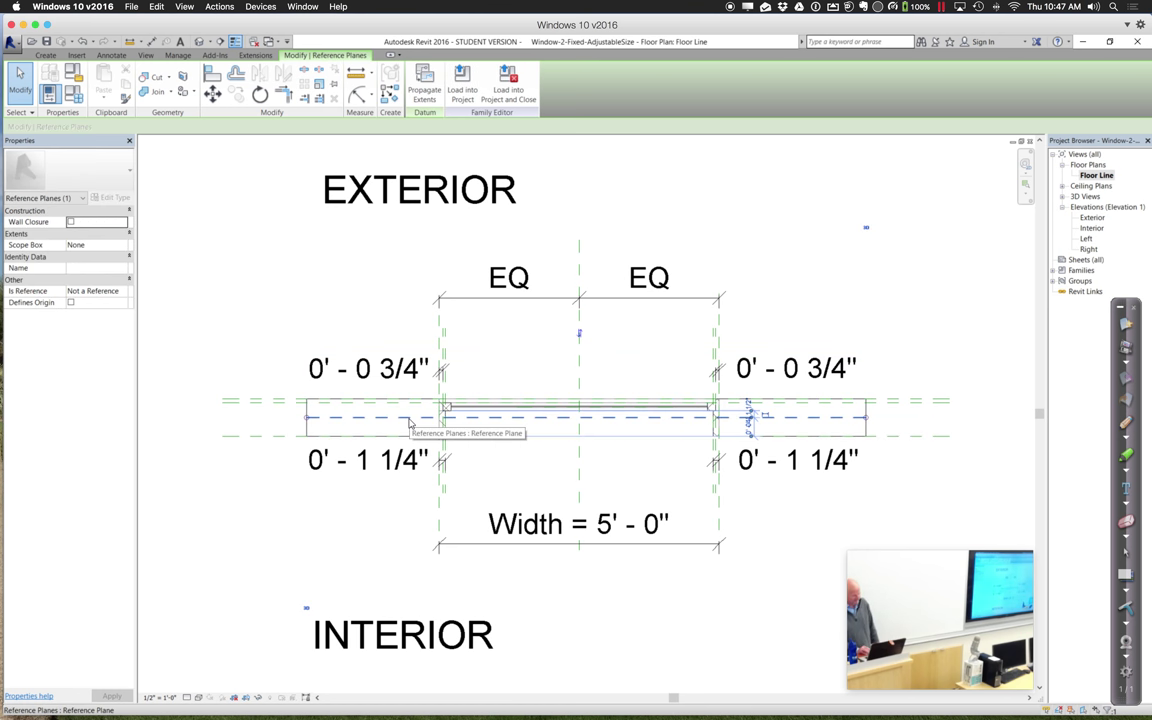
pyautogui.click(548, 364)
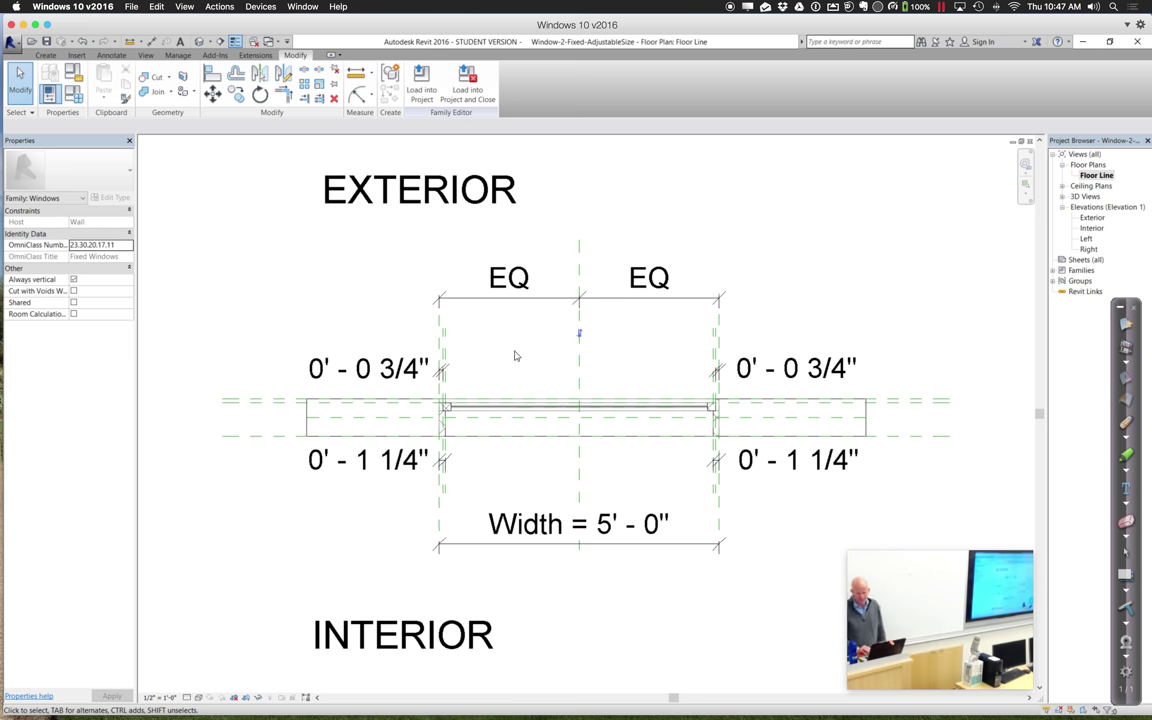
# Open the Exterior elevation, focused on the upper part of the window.
pyautogui.doubleClick(1096, 219)
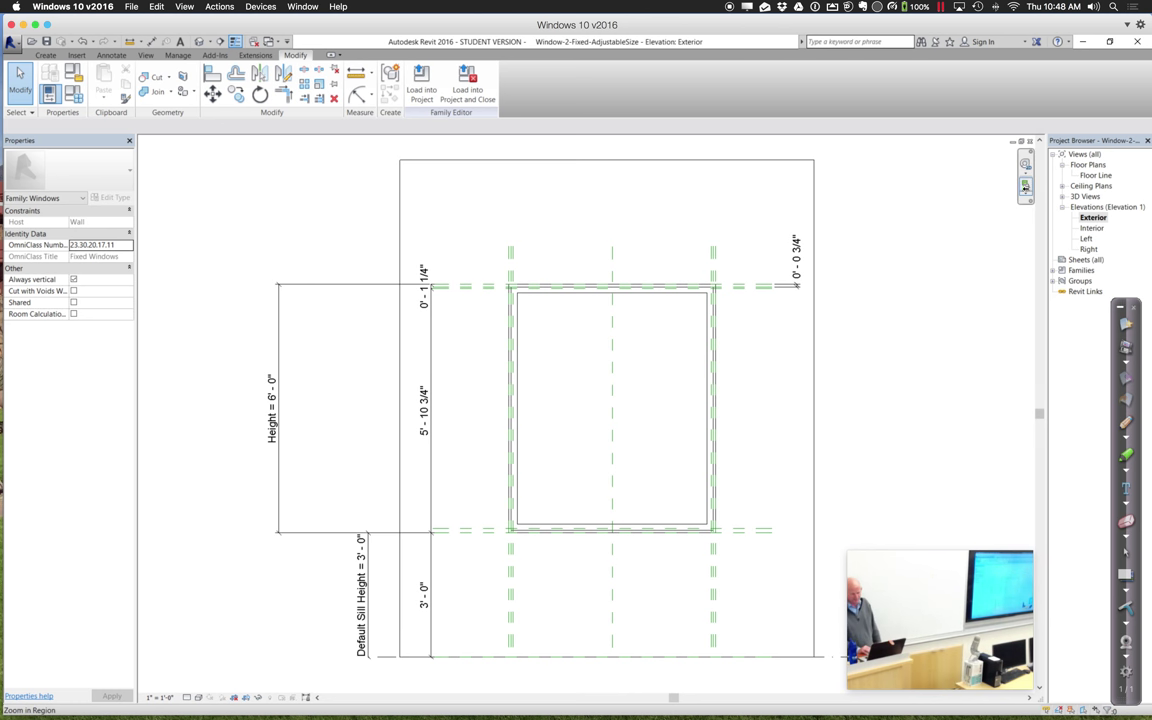
pyautogui.click(1026, 188)
pyautogui.moveTo(405, 218); pyautogui.dragTo(838, 407)
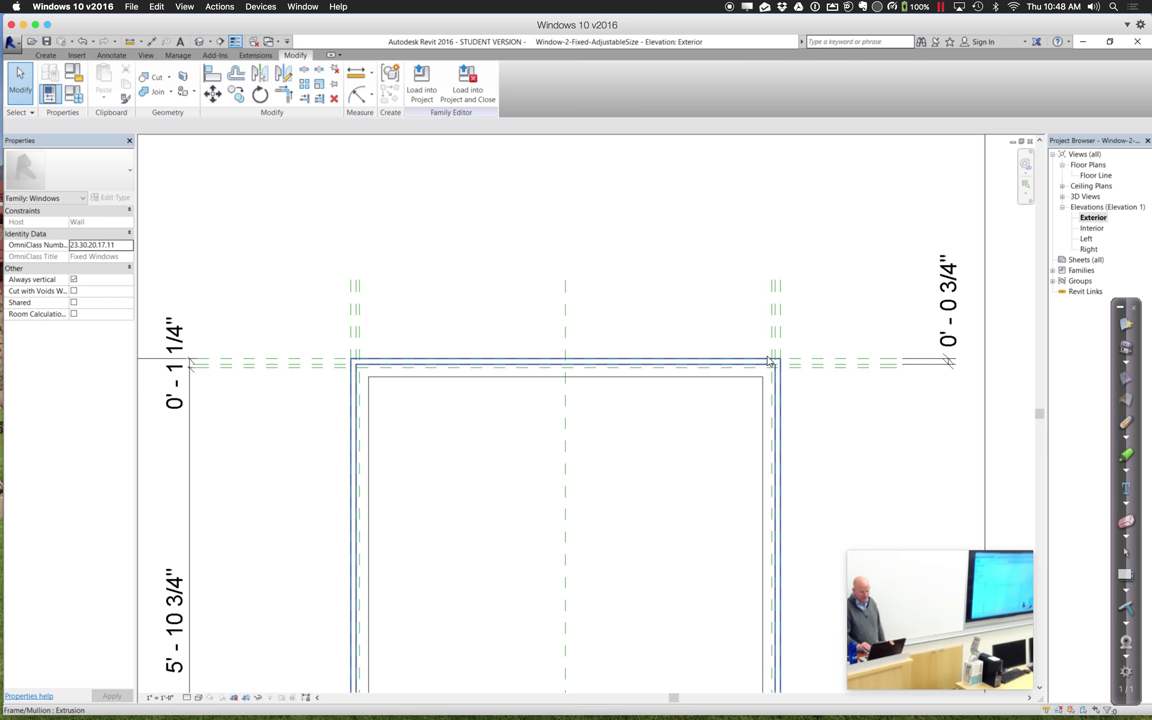
# Examine the sketch lines of the window's Frame/Mullion extrusion in edit mode without altering them.
pyautogui.click(770, 362)
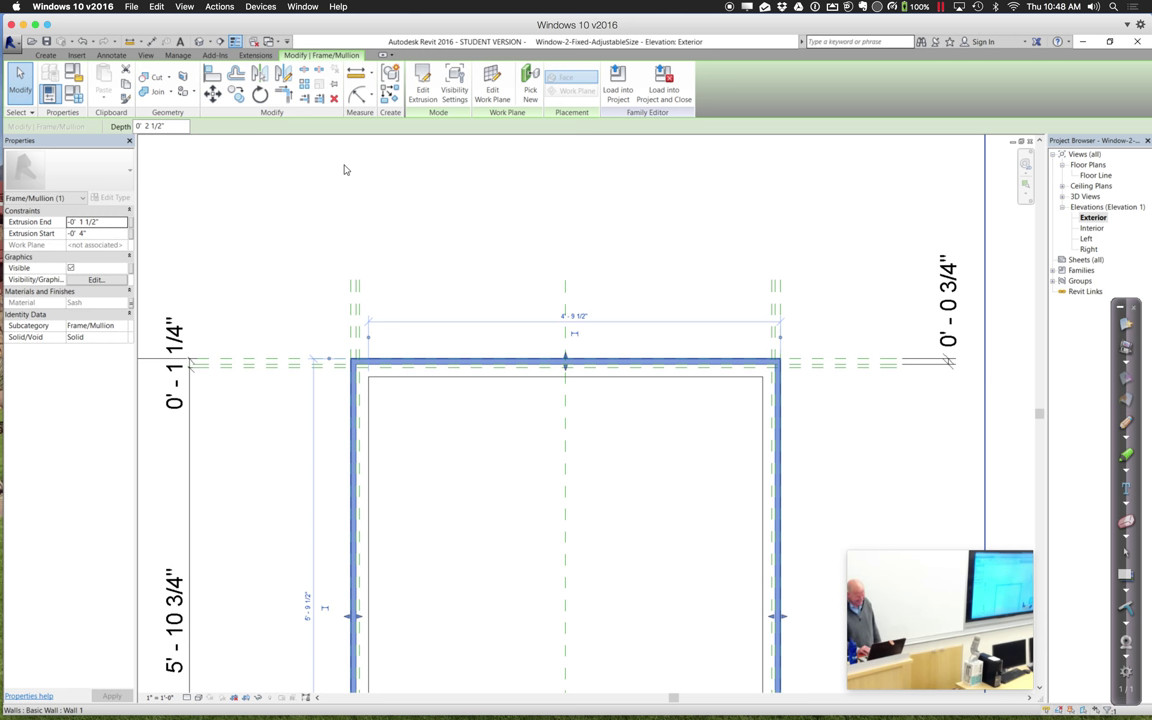
pyautogui.click(421, 88)
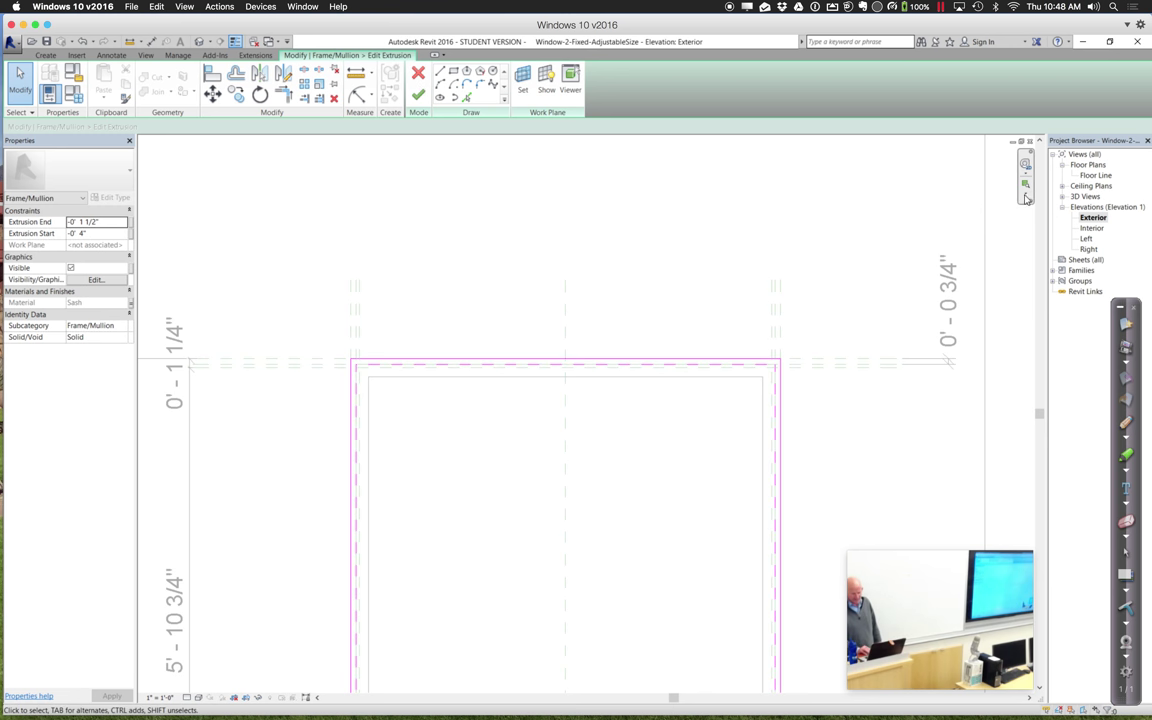
pyautogui.click(418, 93)
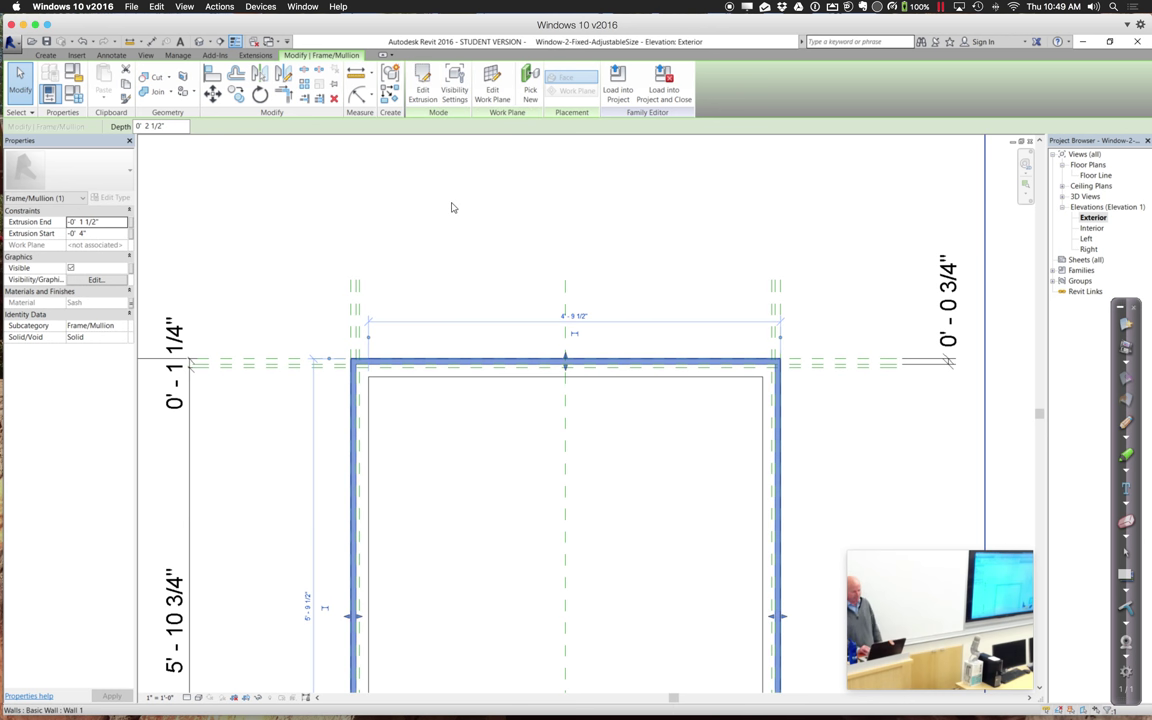
pyautogui.click(929, 366)
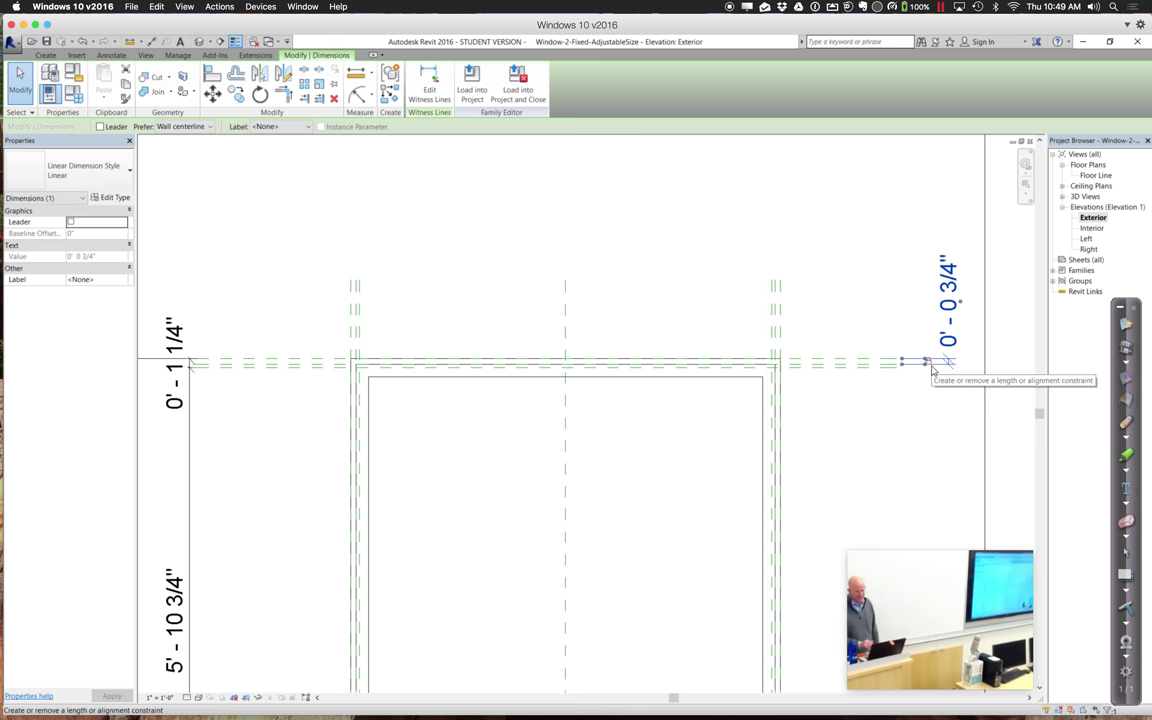
pyautogui.click(296, 127)
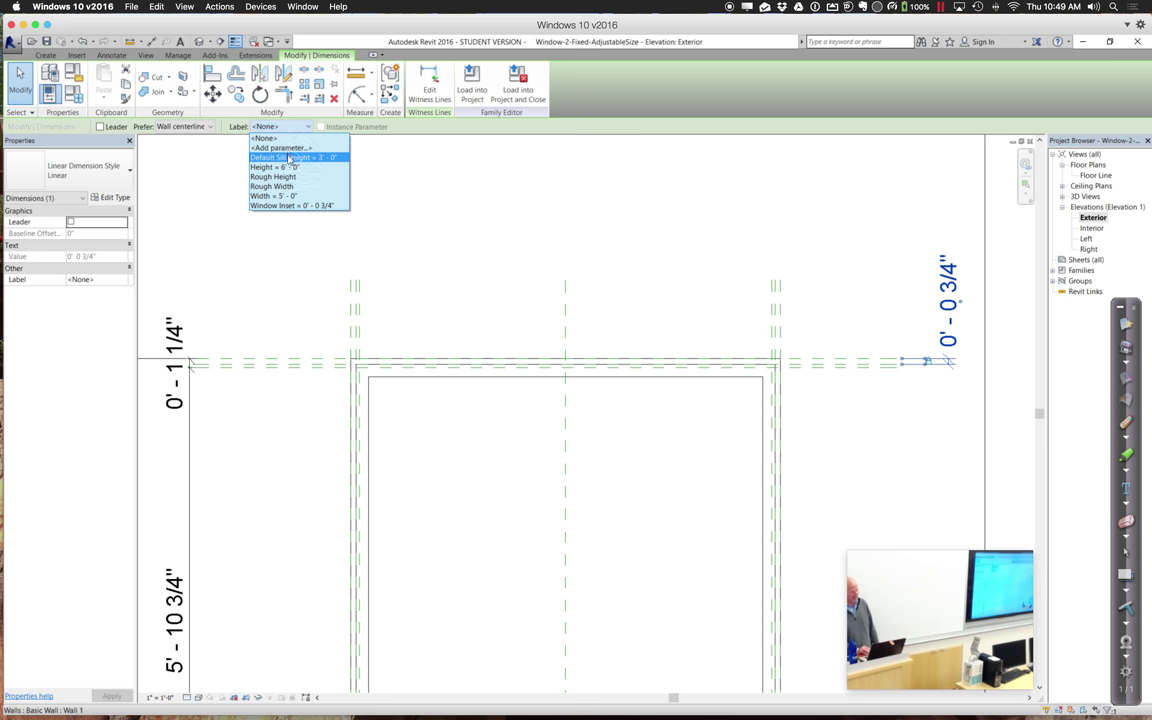
pyautogui.click(288, 148)
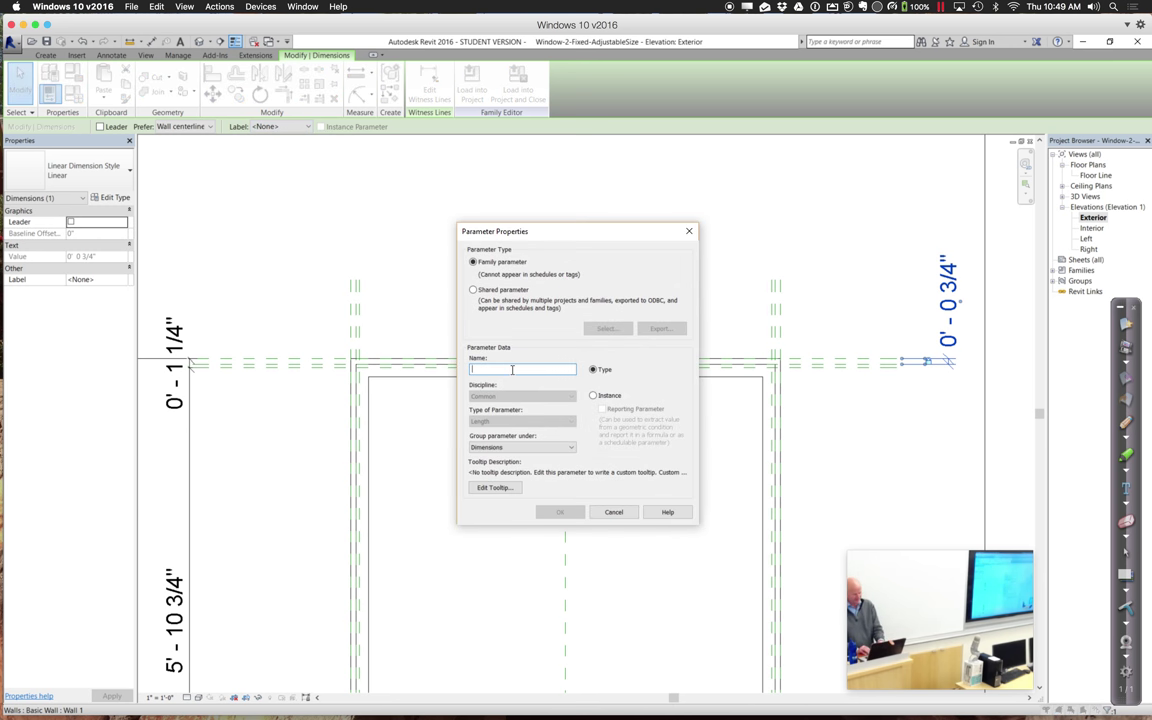
pyautogui.write('Frame Thickness')
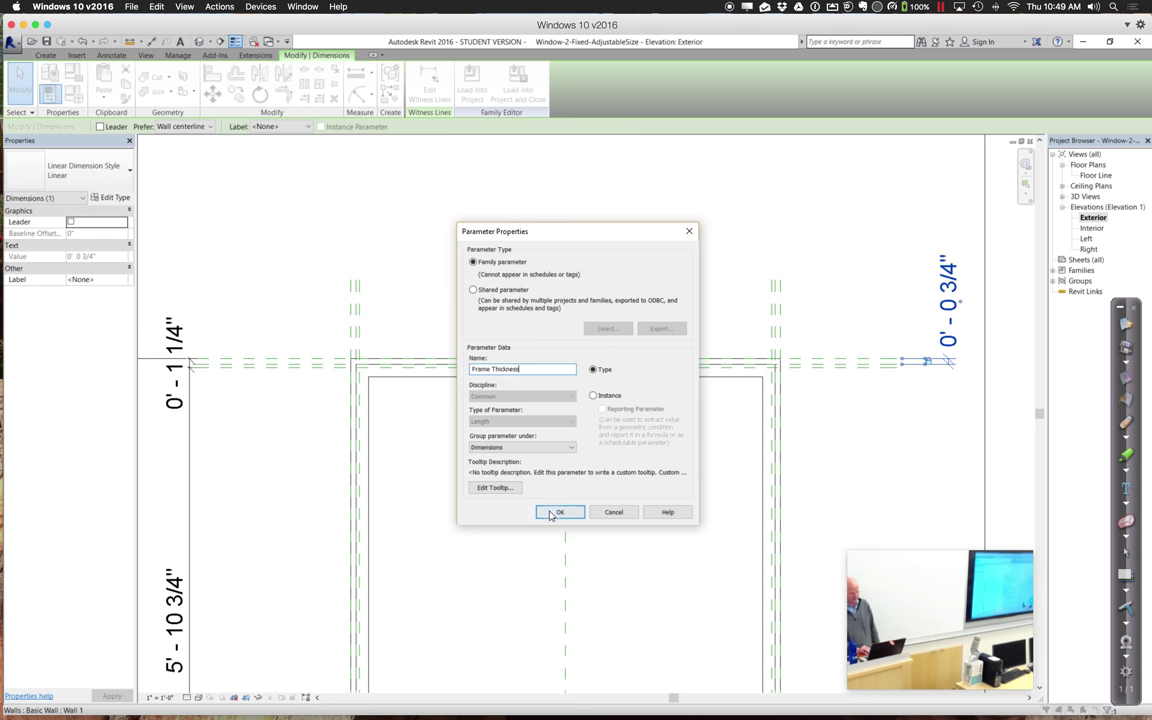
pyautogui.click(609, 513)
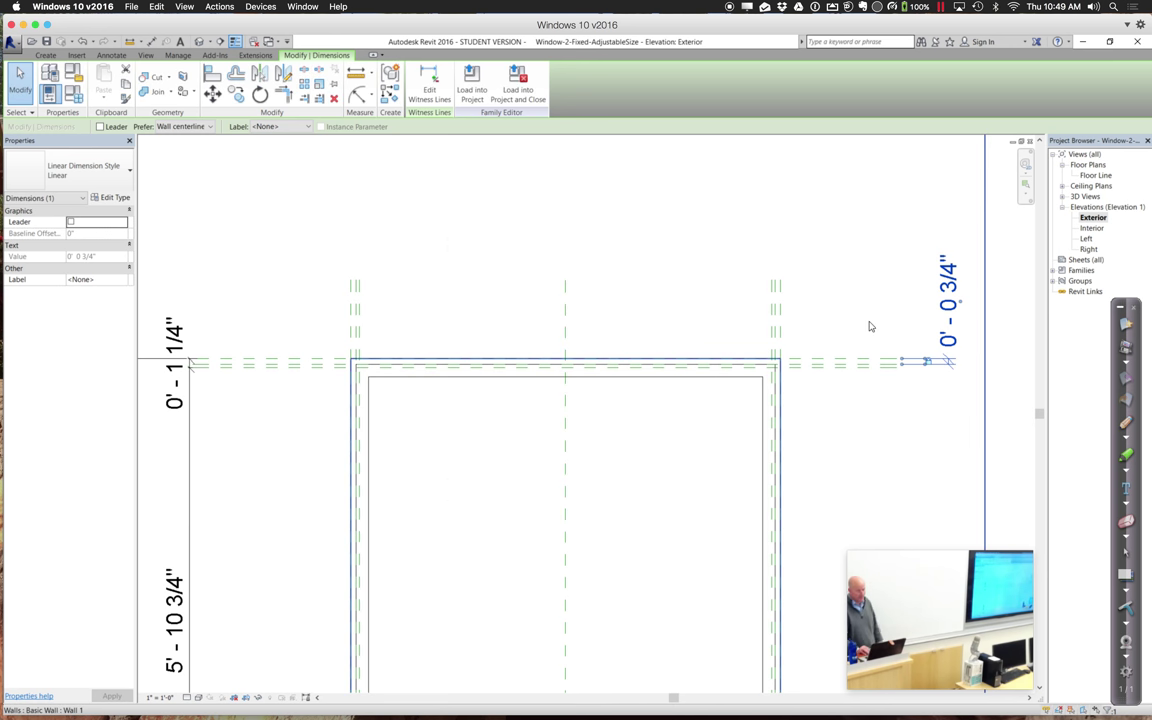
# Label the 0' - 0 3/4" dimension at the window head with a new family type parameter named Frame Thickness.
pyautogui.click(305, 127)
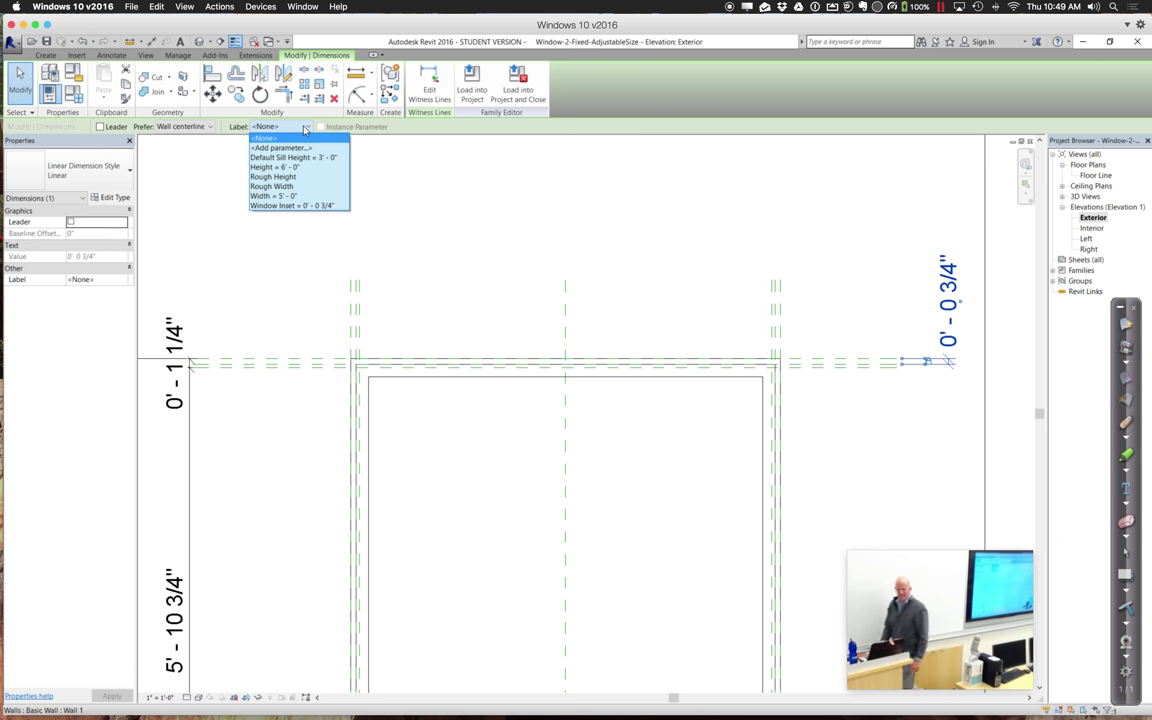
pyautogui.click(301, 148)
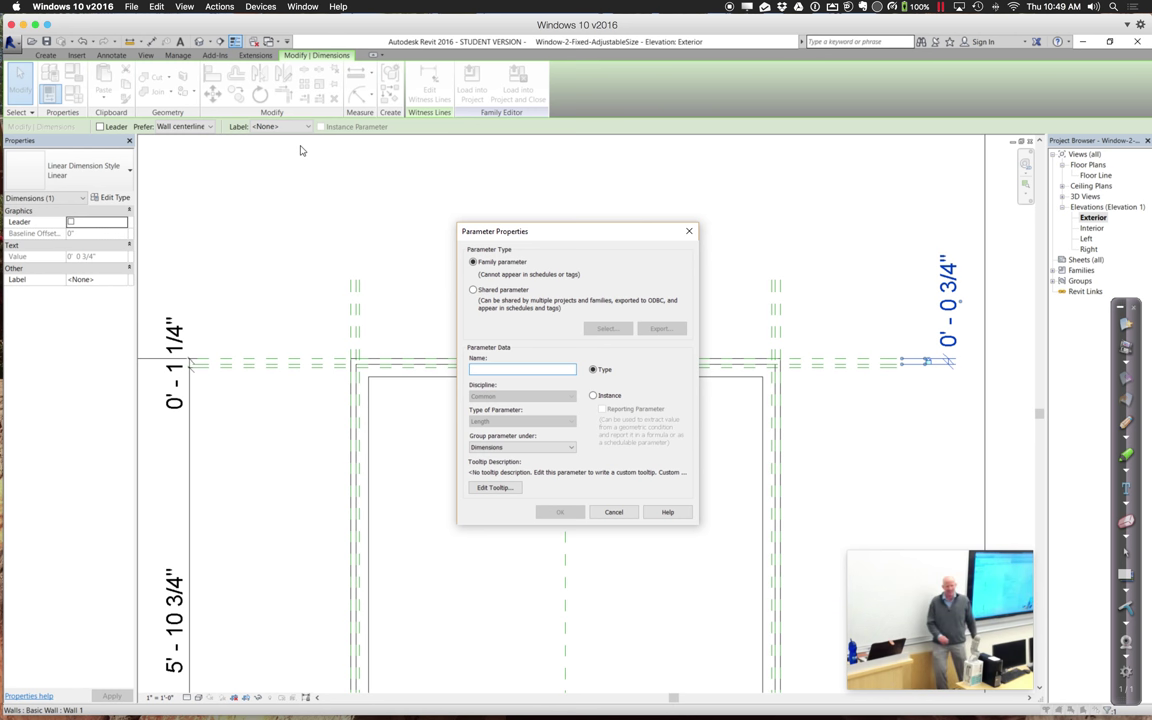
pyautogui.click(300, 150)
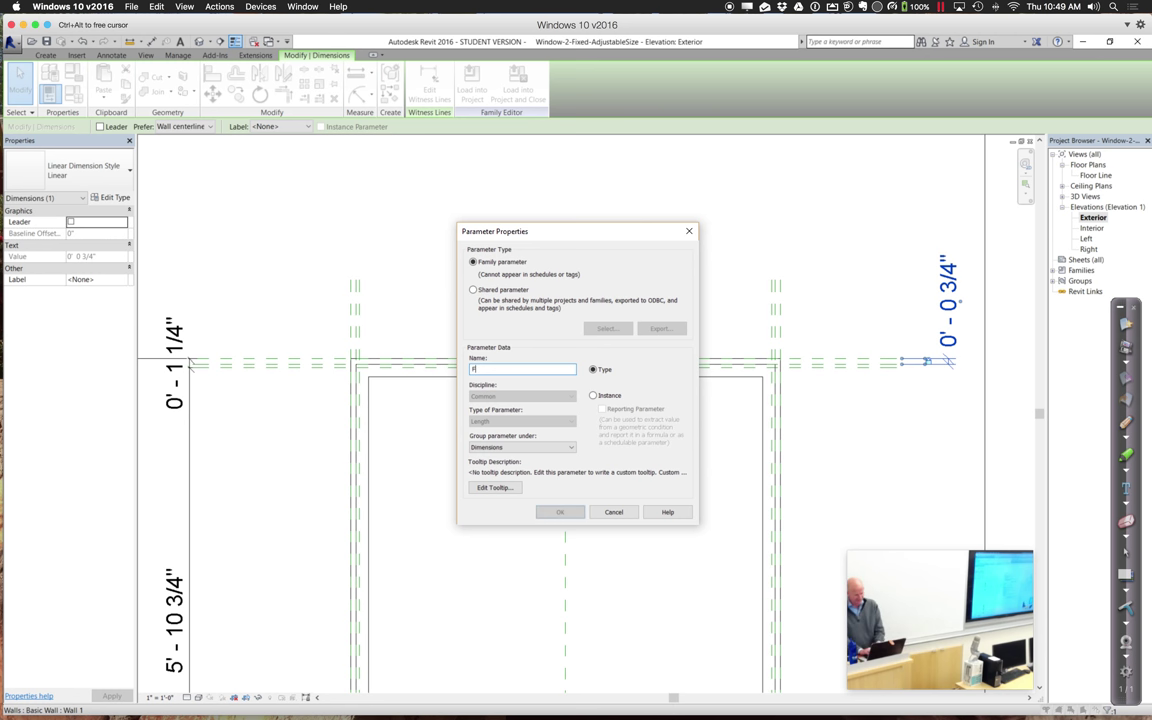
pyautogui.write('Frame Thickness')
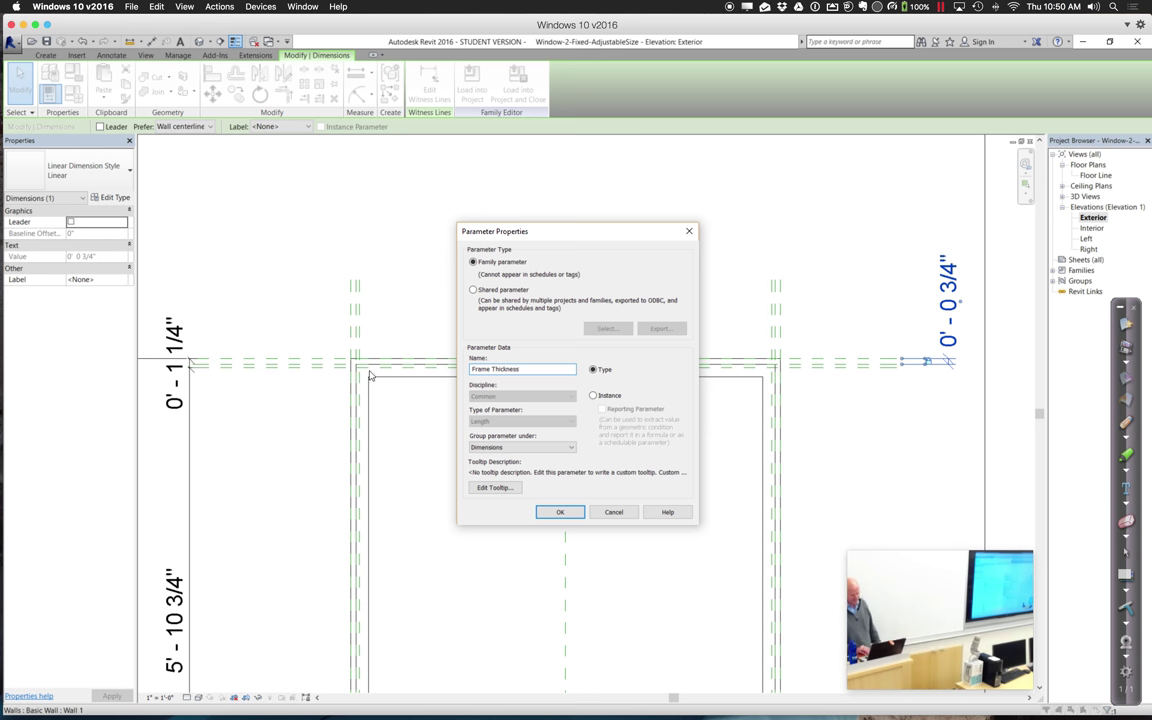
pyautogui.click(549, 512)
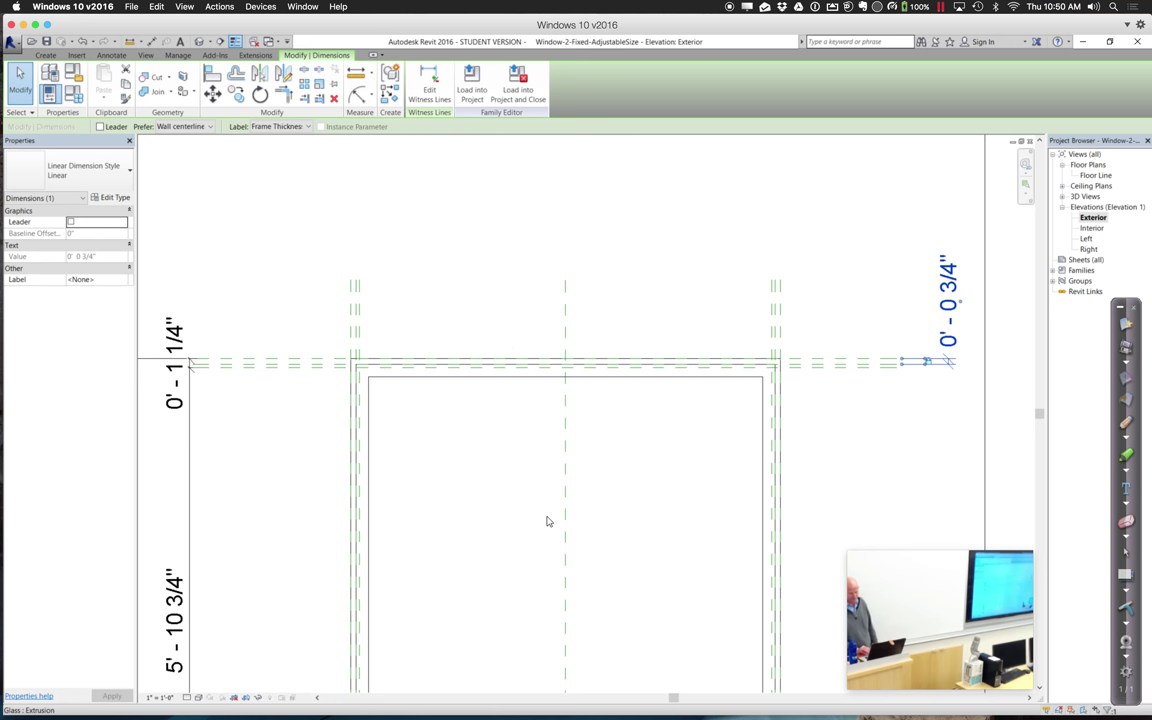
pyautogui.click(224, 243)
# Set the Frame Thickness parameter of the 60" x 72" type to 0' 1 1/2" and apply it.
pyautogui.click(79, 98)
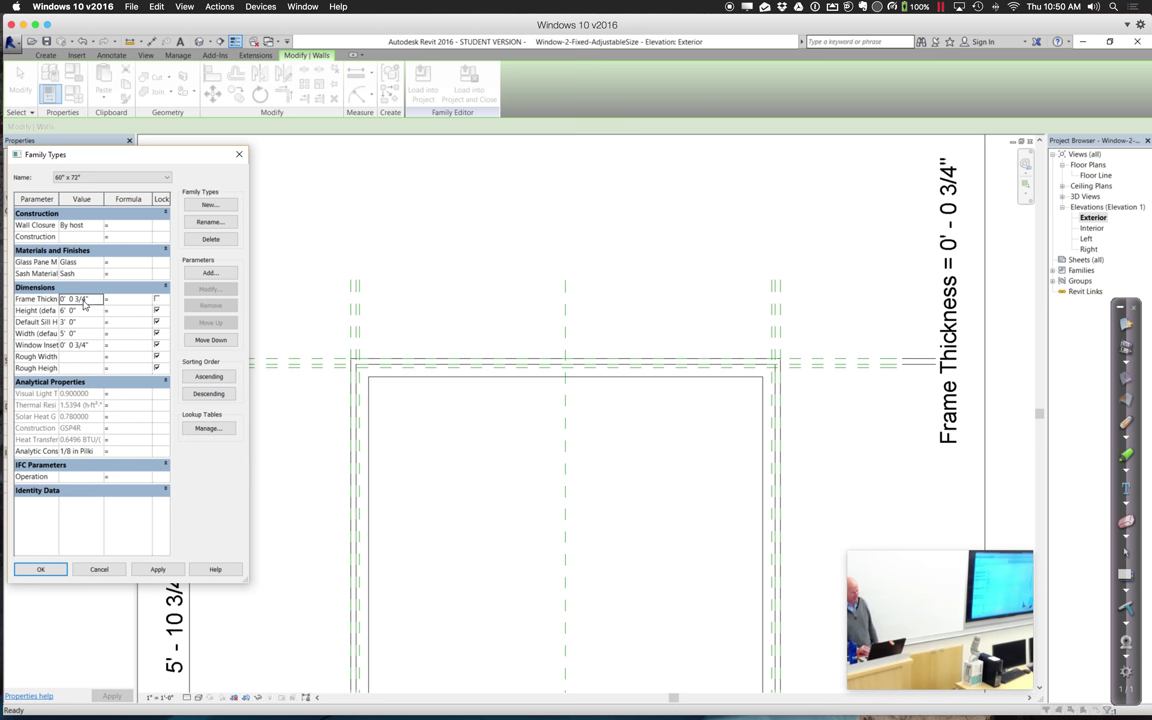
pyautogui.click(90, 299)
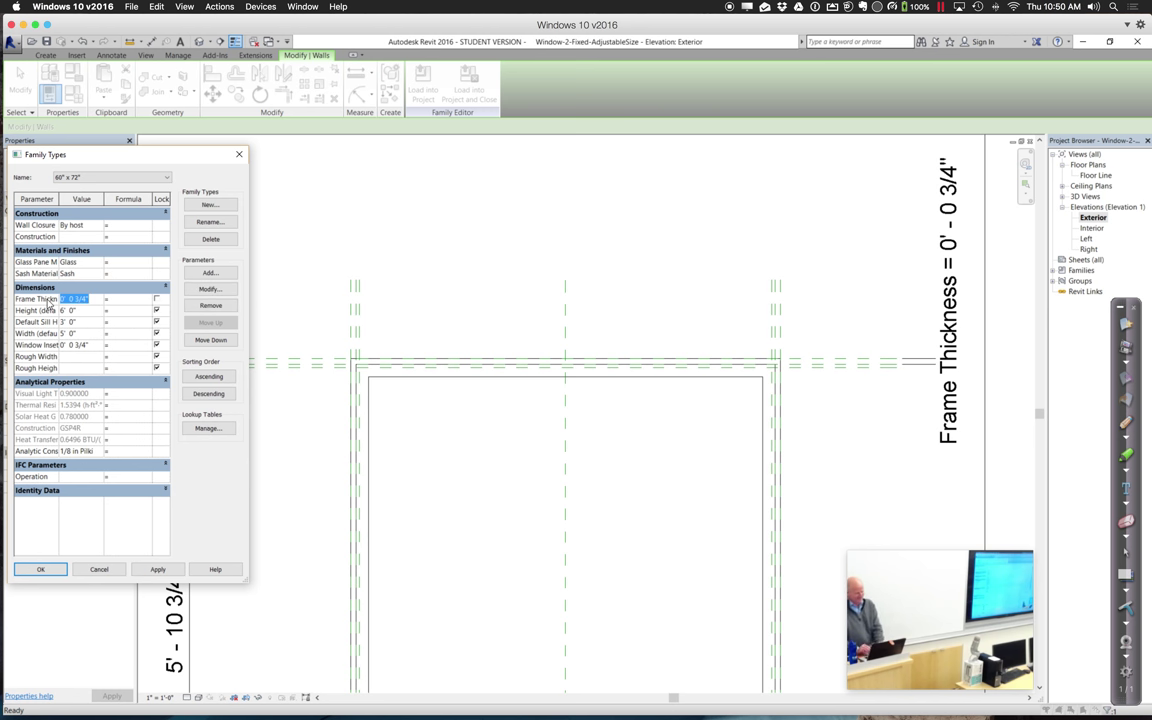
pyautogui.write('0')
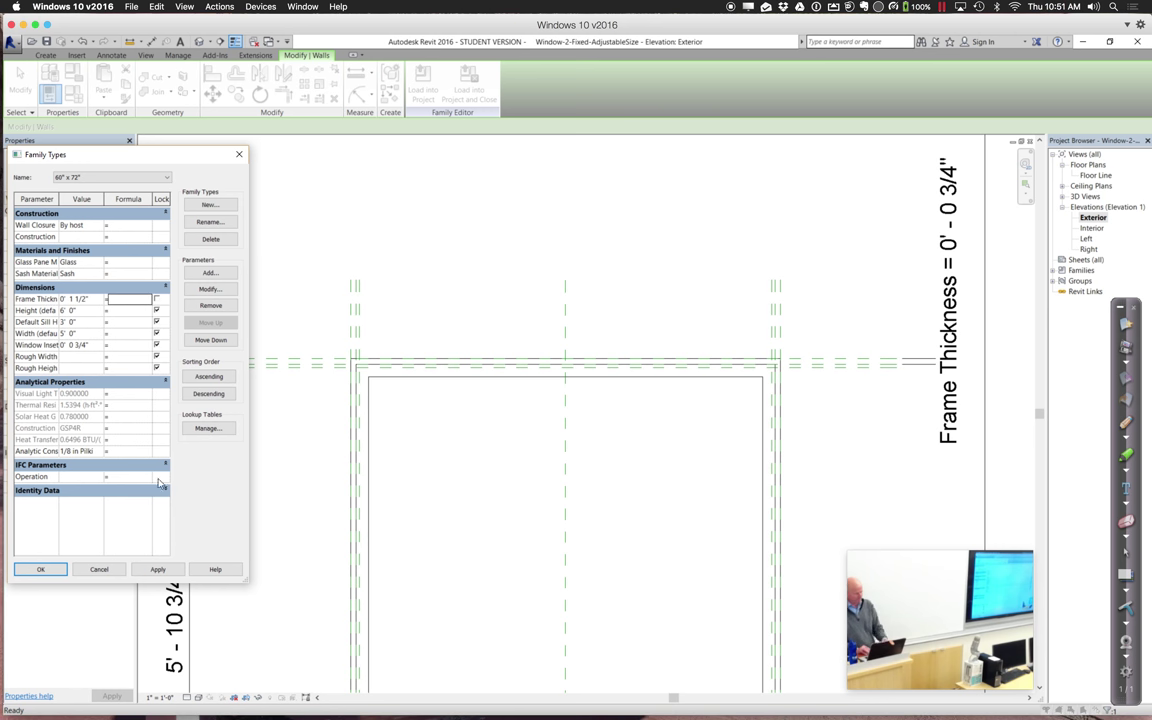
pyautogui.click(157, 569)
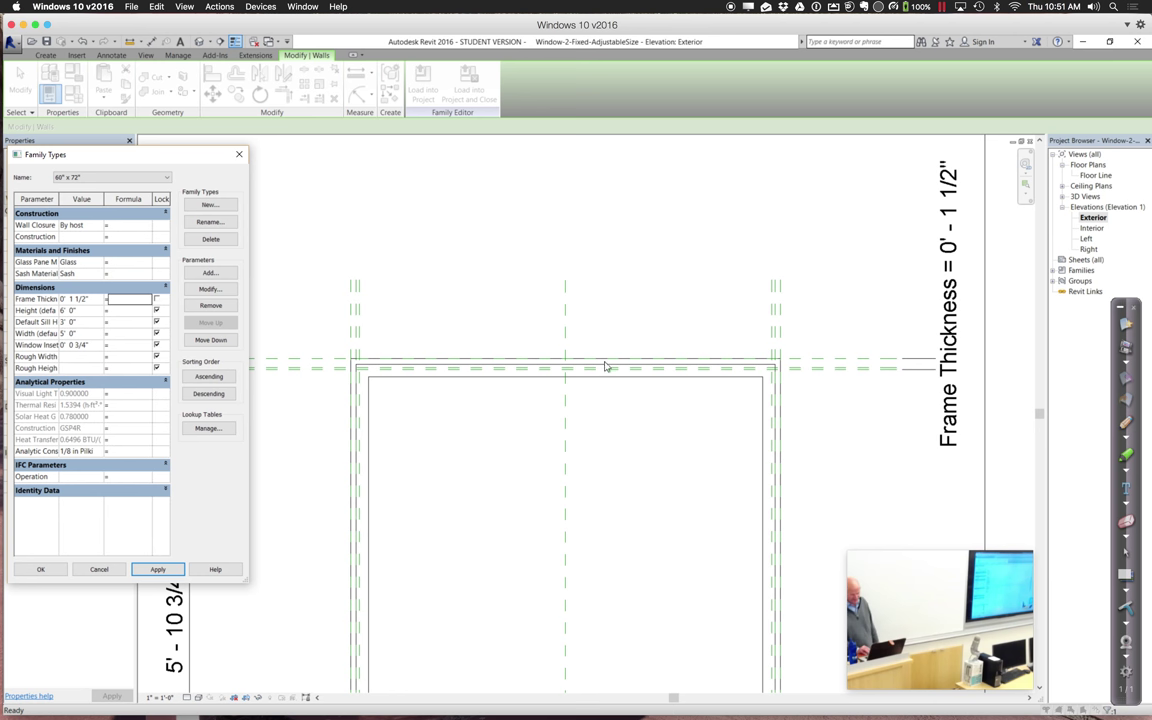
pyautogui.click(55, 569)
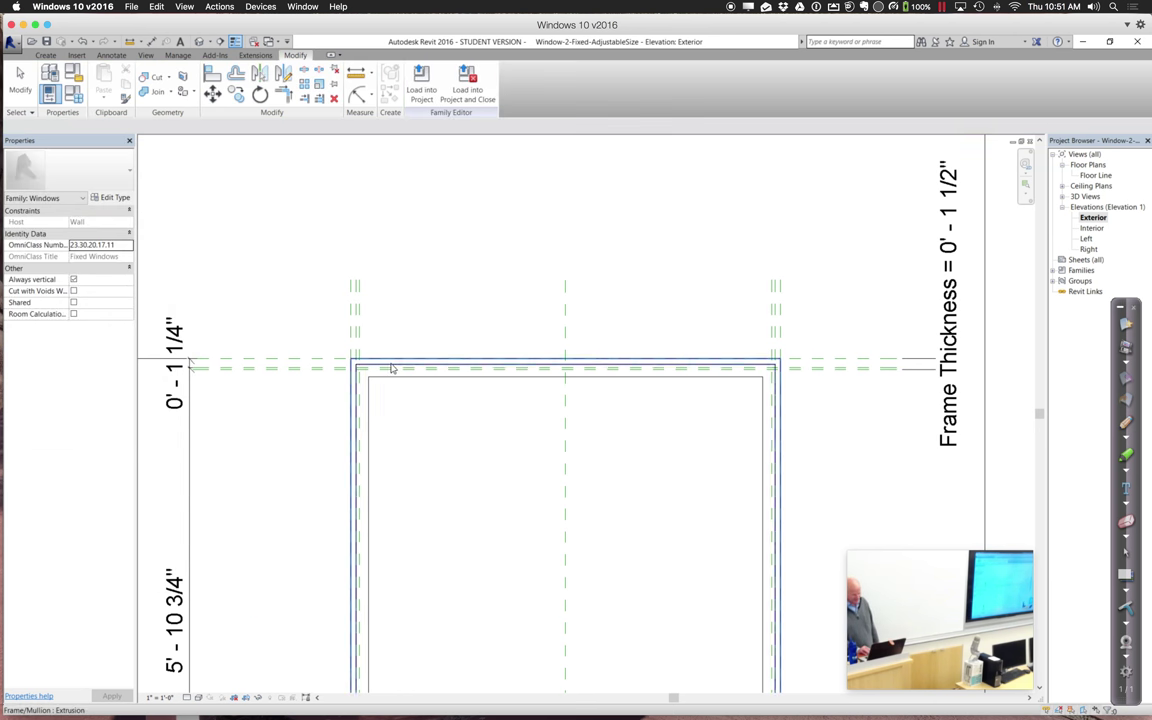
# Align the inner top sketch line of the Frame/Mullion extrusion to the Frame Thickness reference plane and finish the sketch.
pyautogui.click(390, 369)
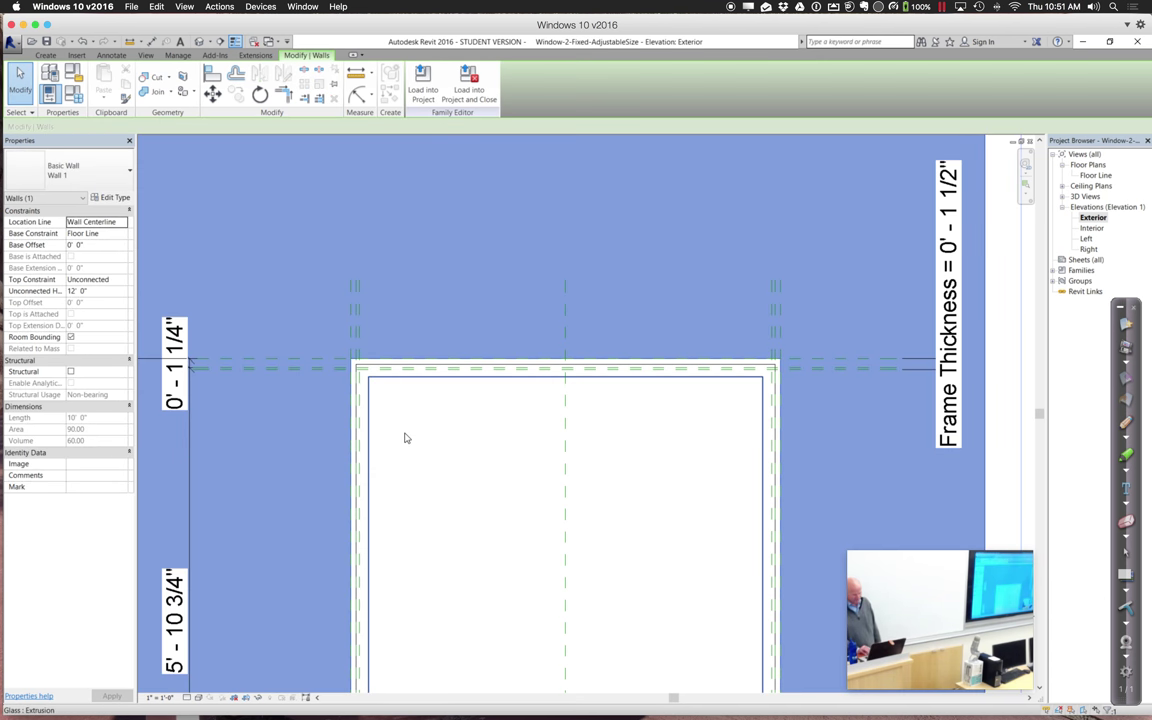
pyautogui.click(400, 390)
pyautogui.click(419, 368)
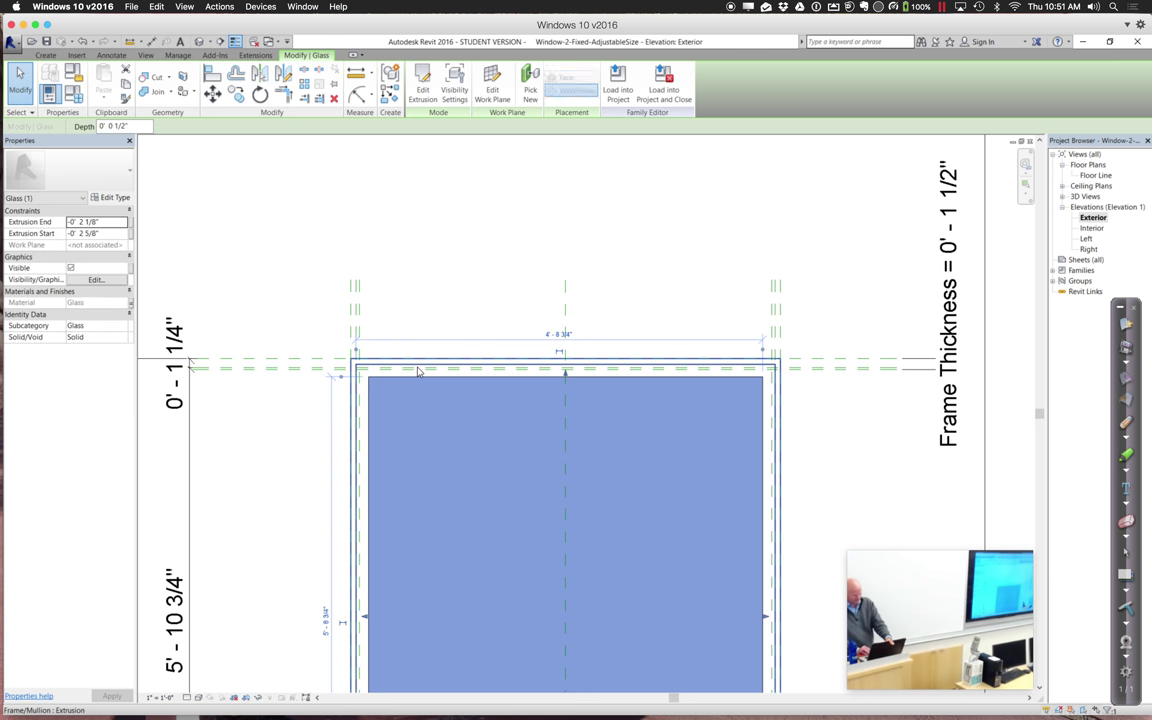
pyautogui.click(424, 94)
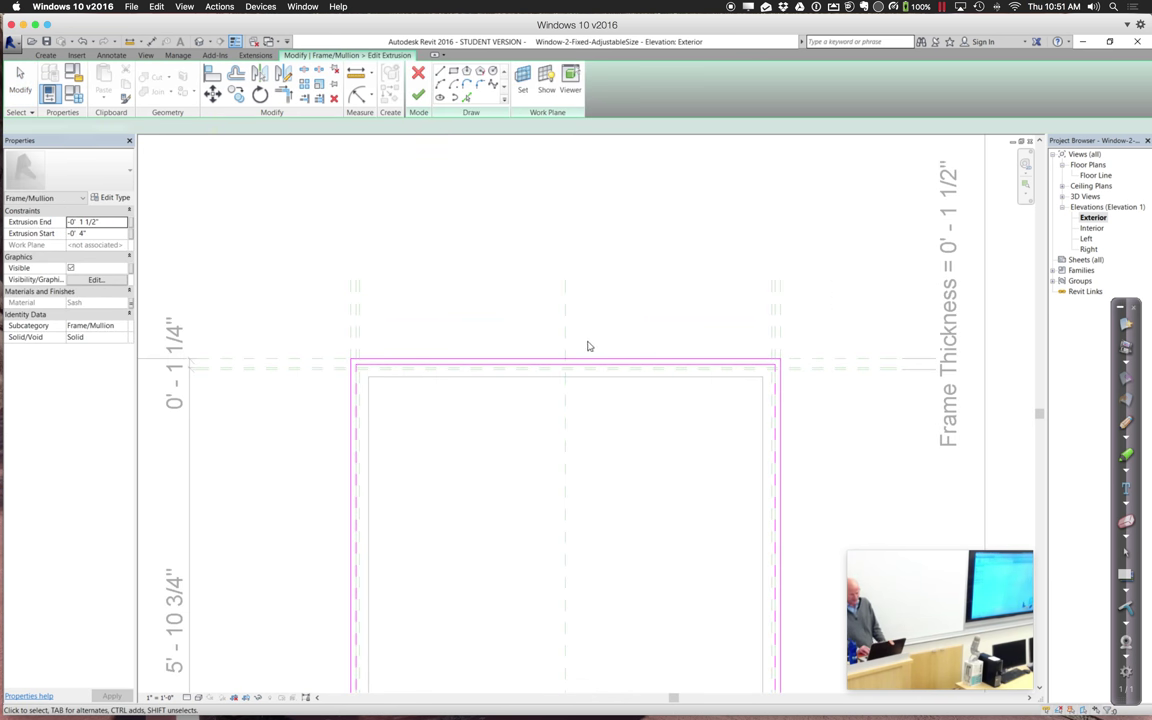
pyautogui.click(527, 368)
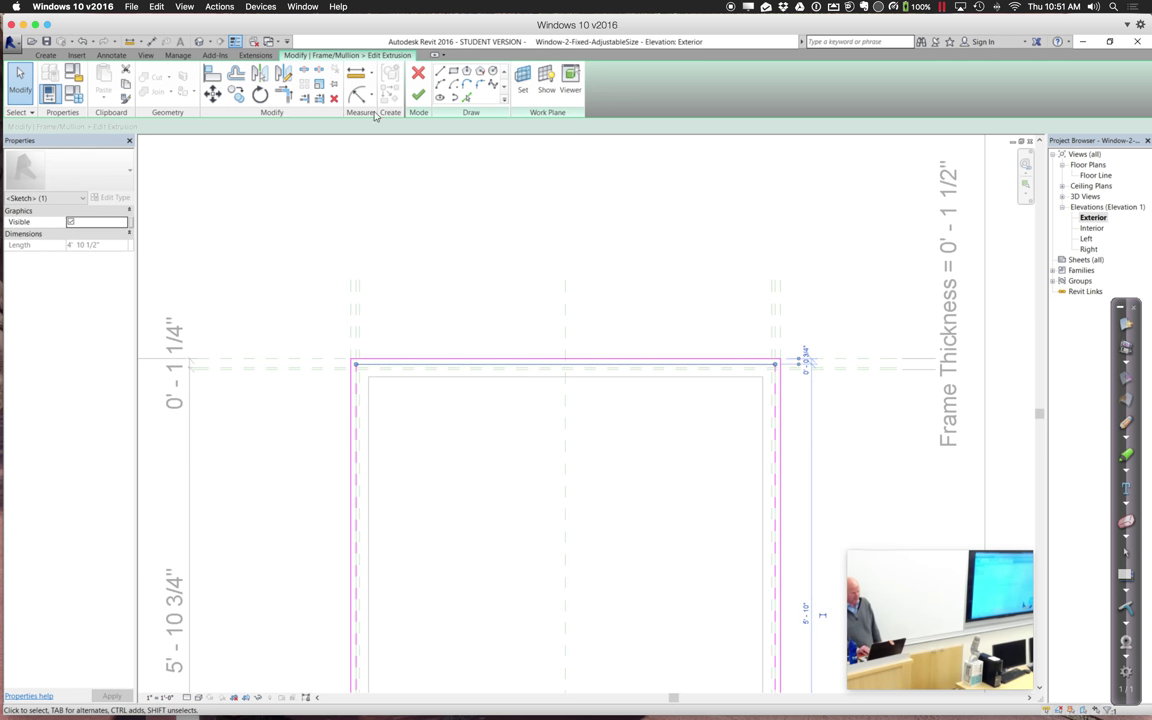
pyautogui.click(213, 77)
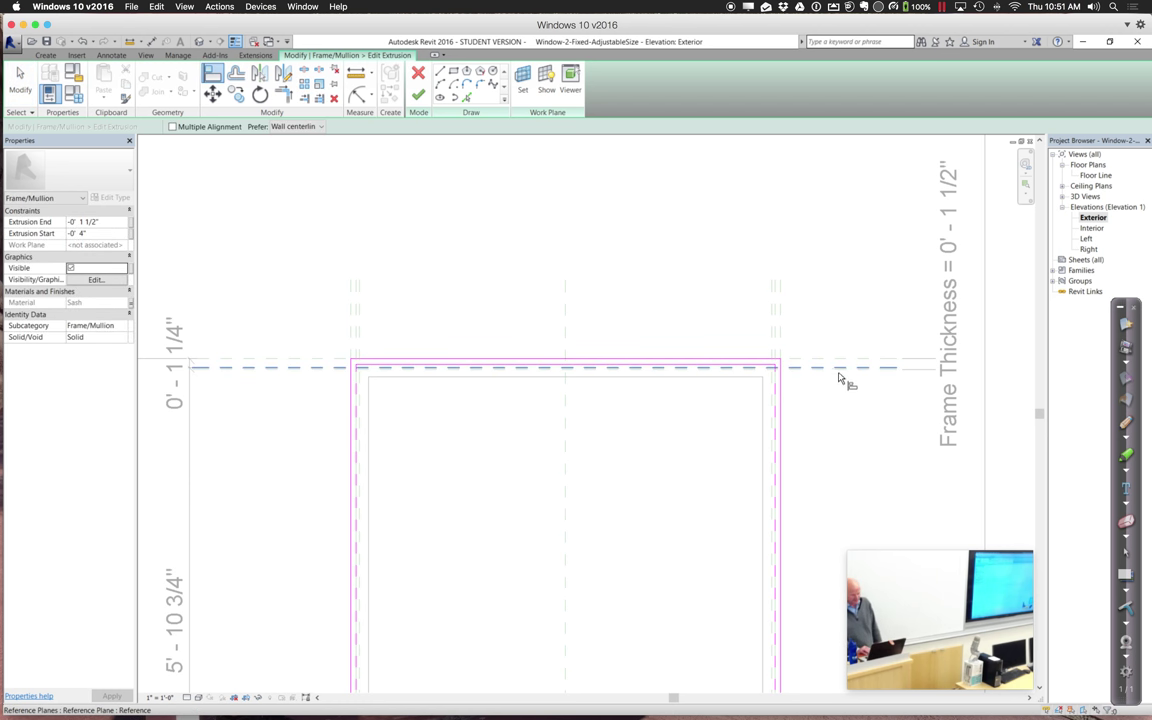
pyautogui.click(742, 369)
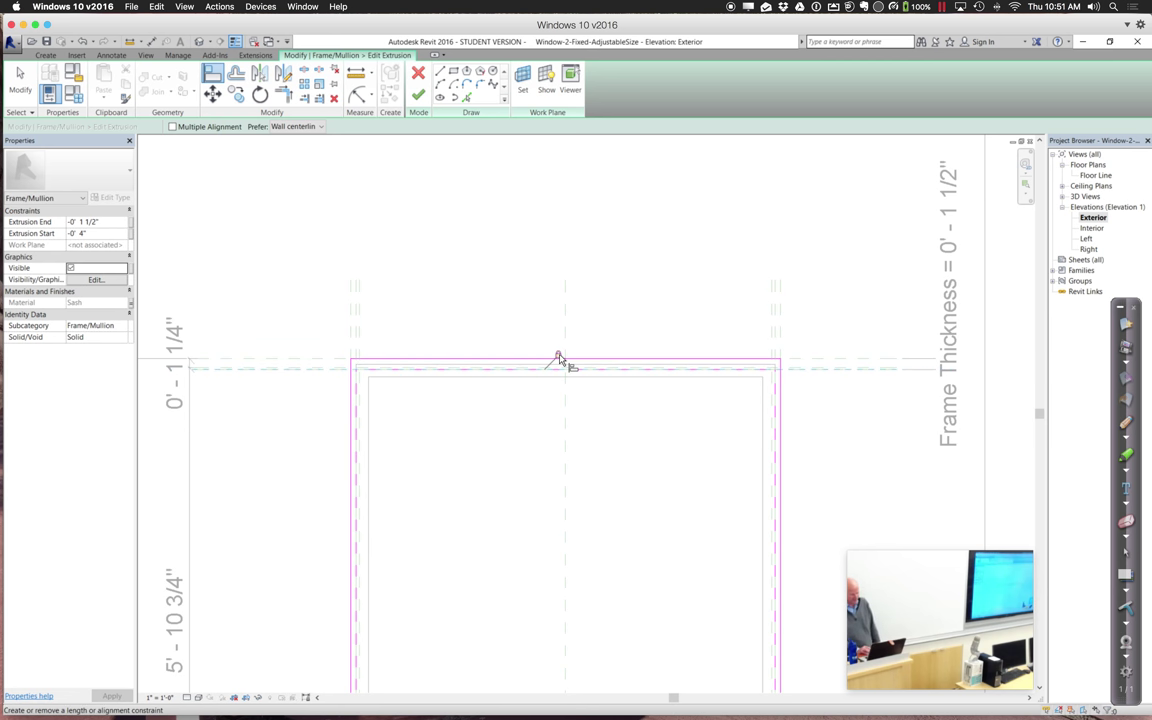
pyautogui.click(418, 95)
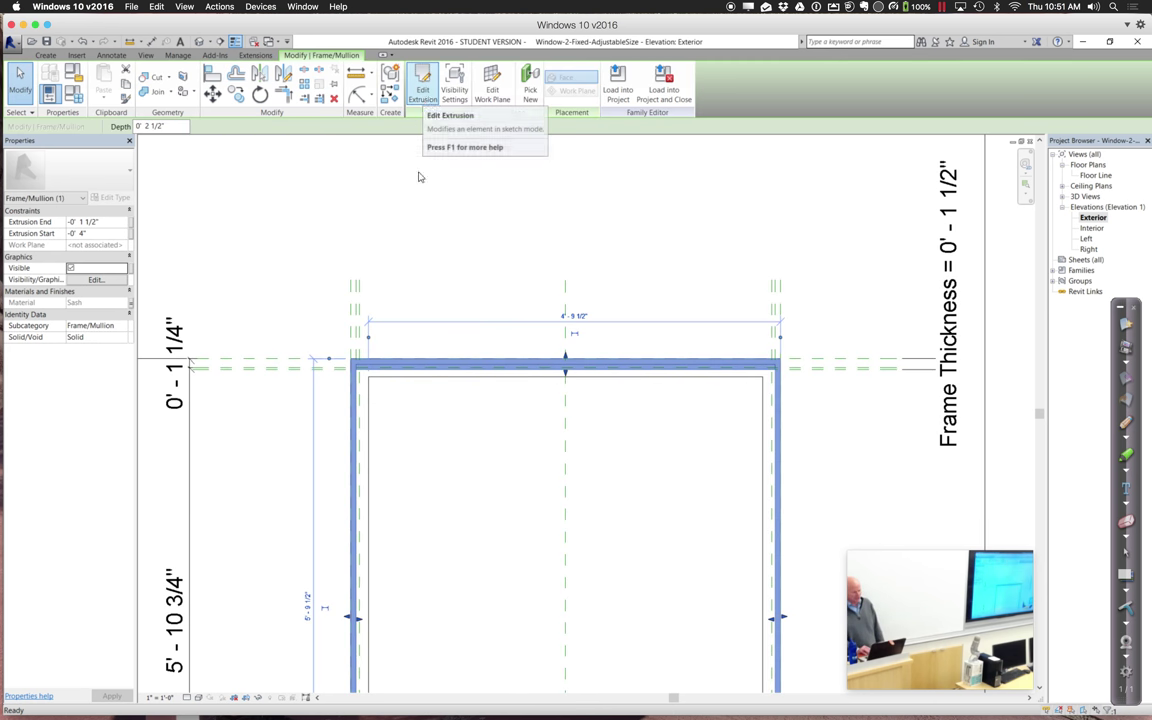
pyautogui.click(387, 287)
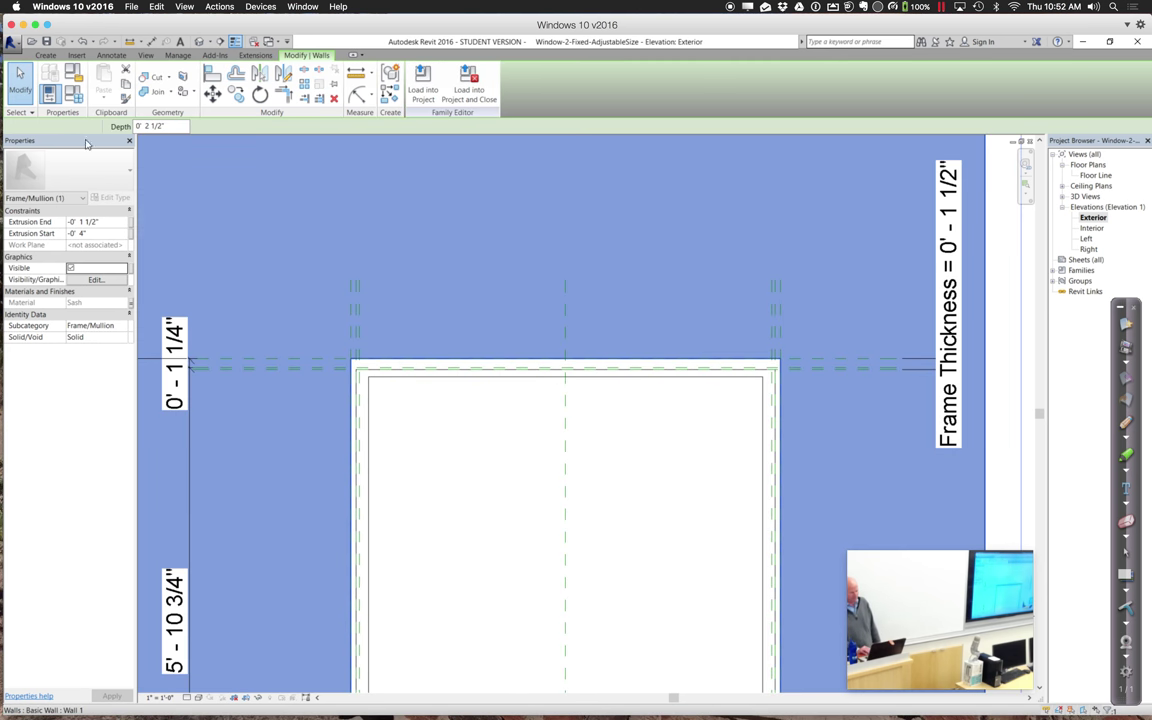
# Set the Frame Thickness parameter of the 60" x 72" type to 0' 2", apply it and accept the family types.
pyautogui.click(20, 78)
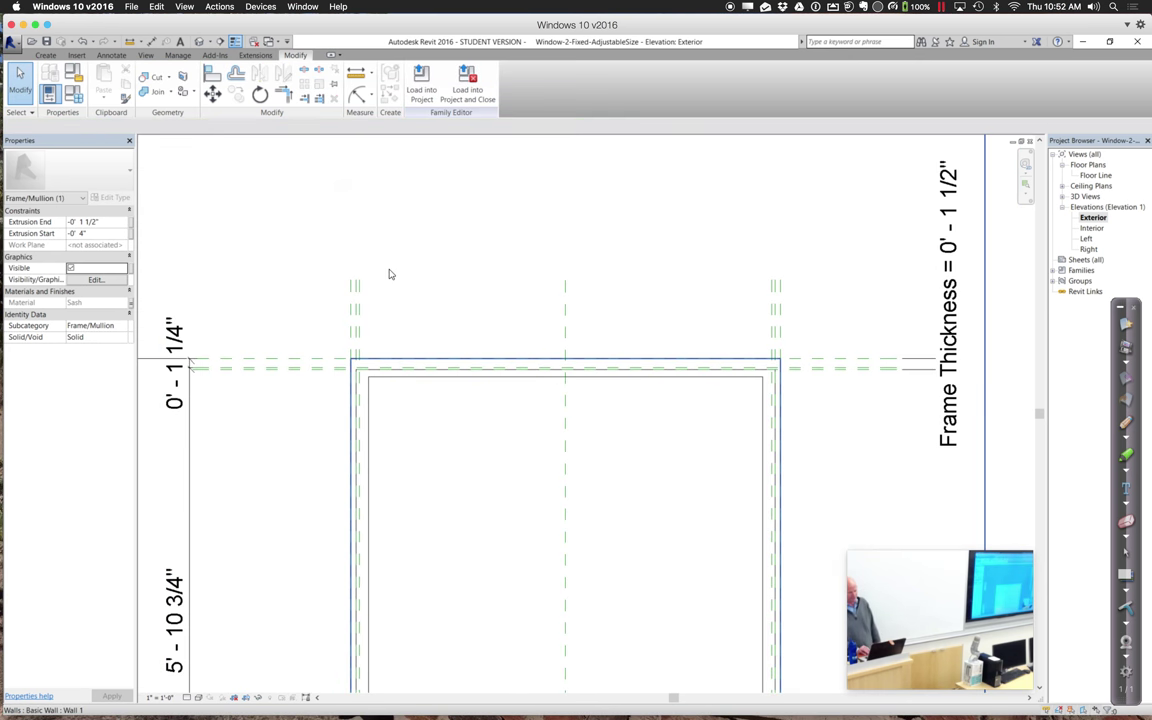
pyautogui.click(390, 274)
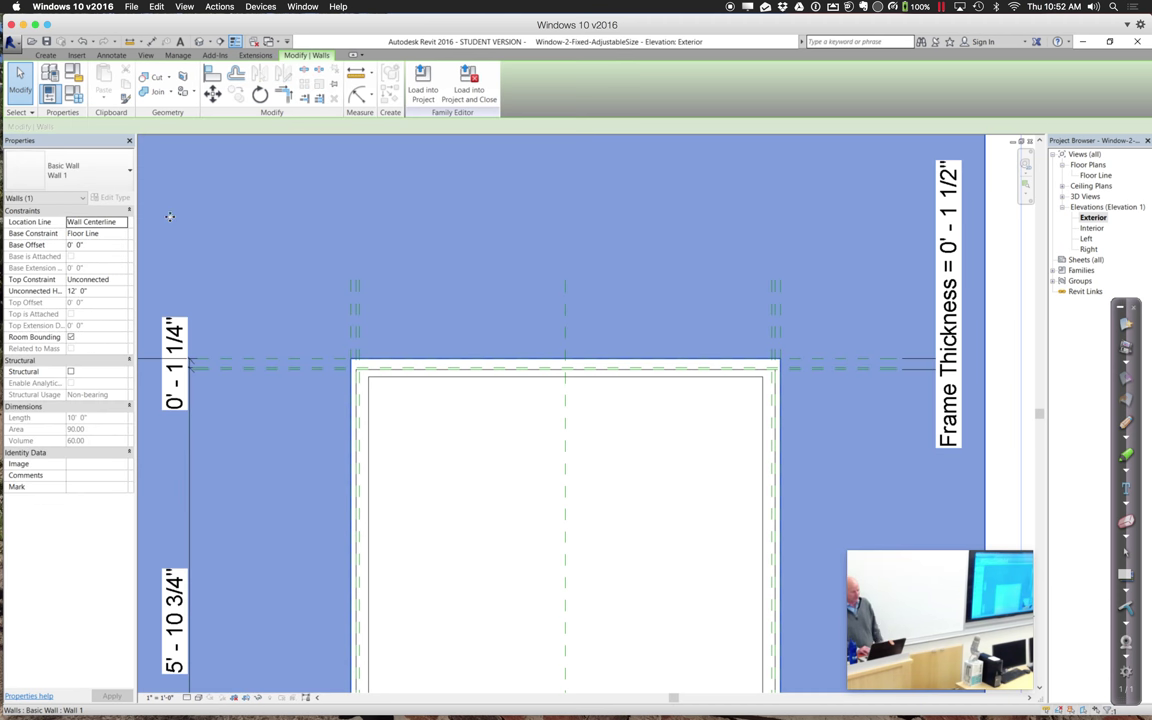
pyautogui.click(443, 583)
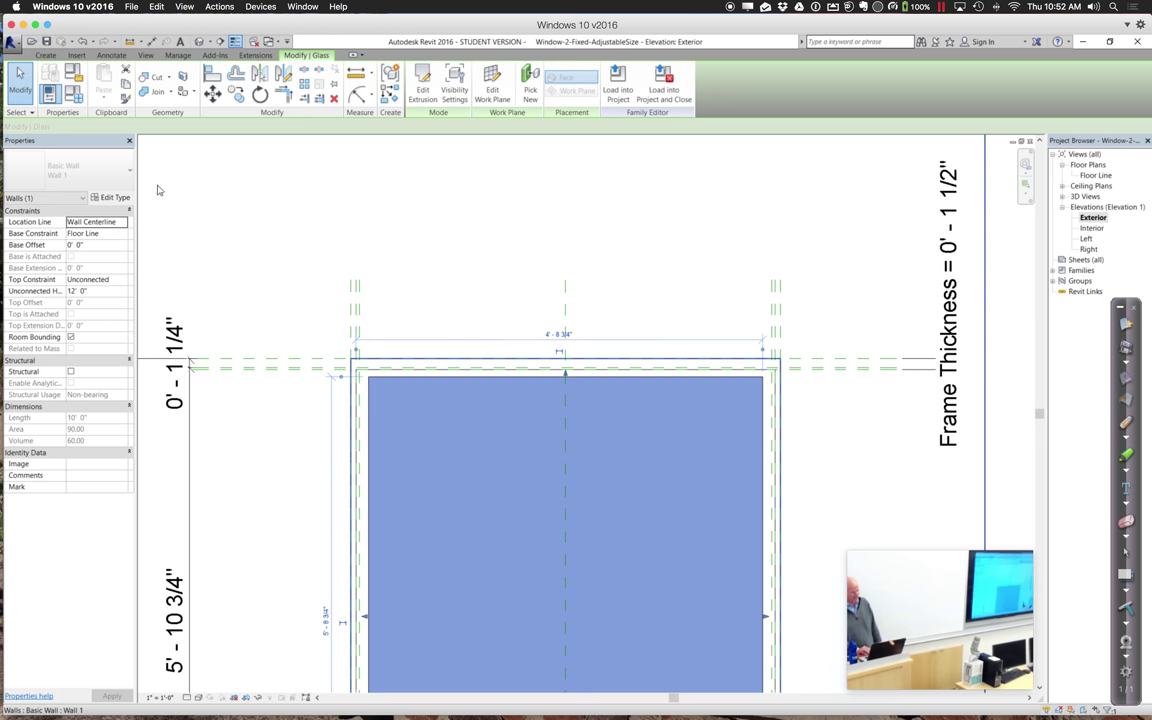
pyautogui.click(74, 93)
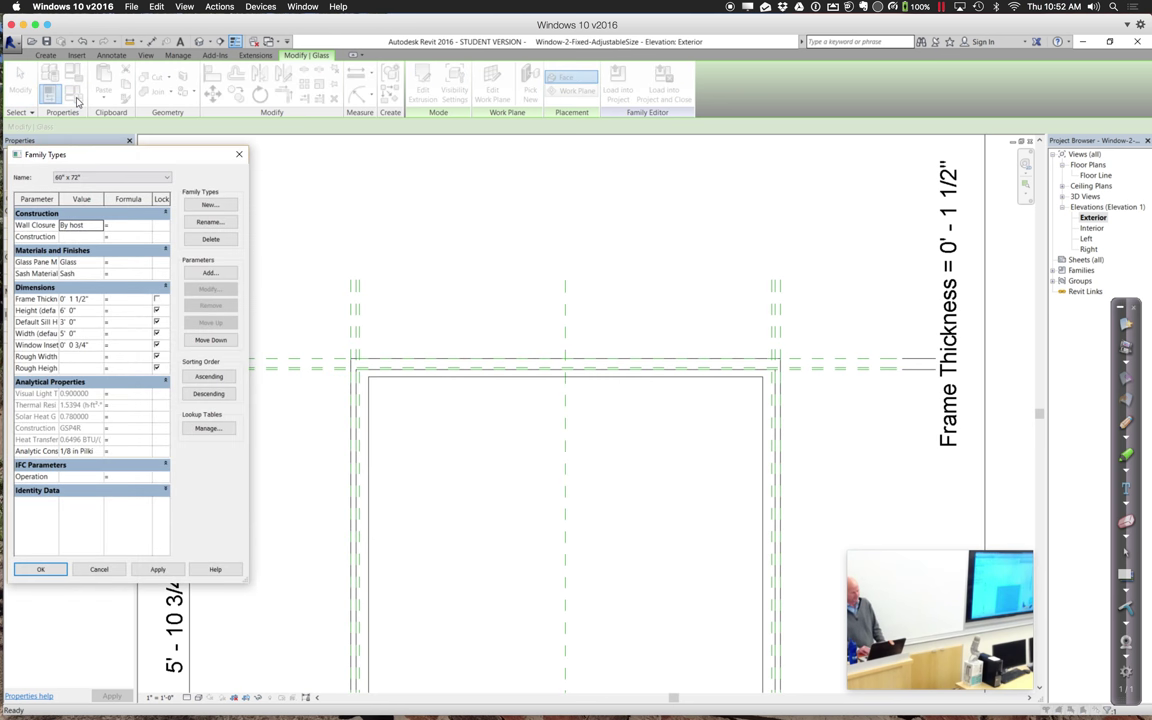
pyautogui.click(93, 299)
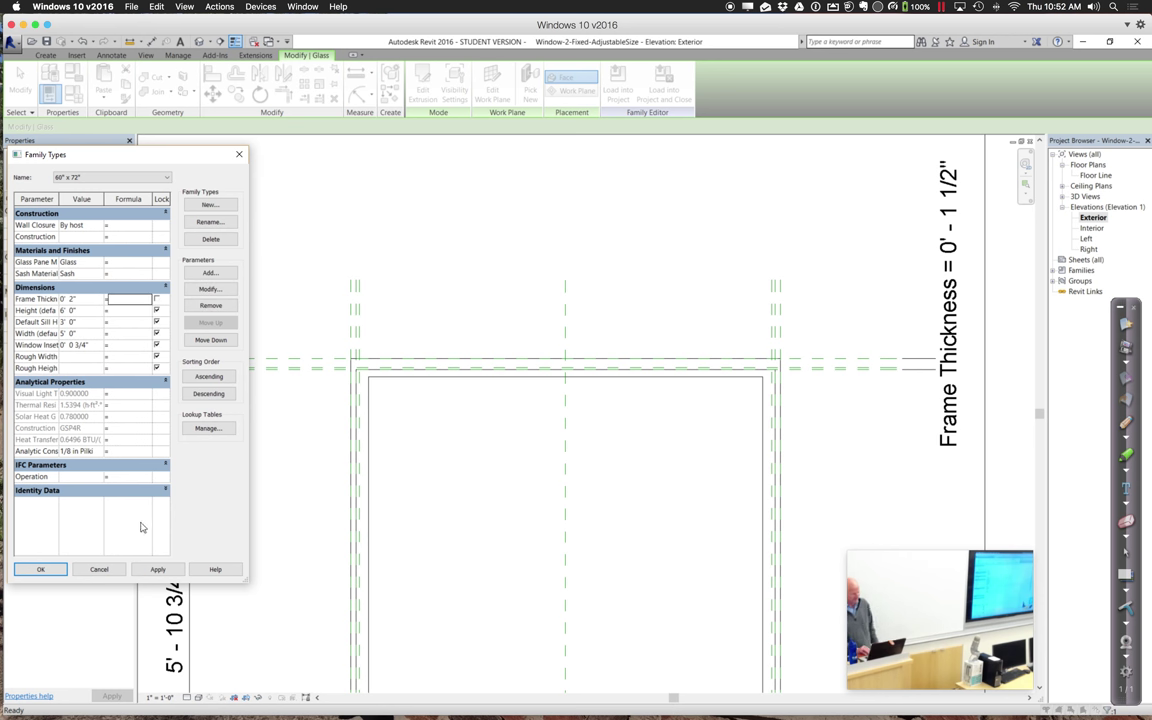
pyautogui.click(155, 570)
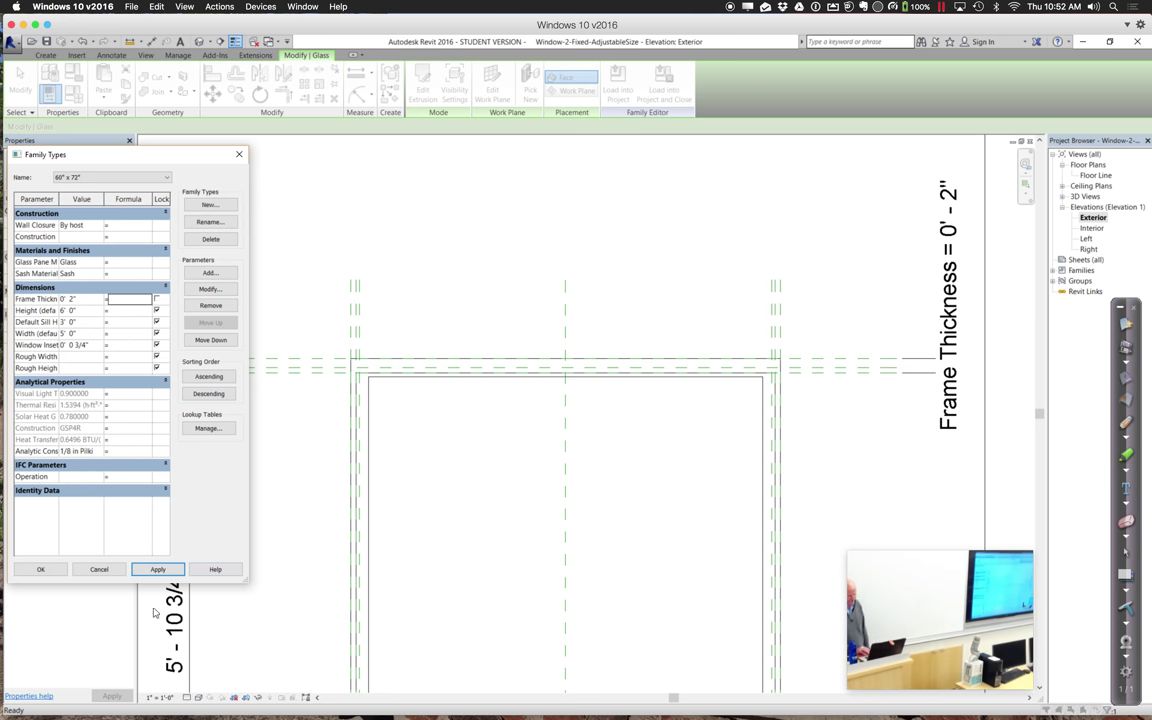
pyautogui.click(40, 569)
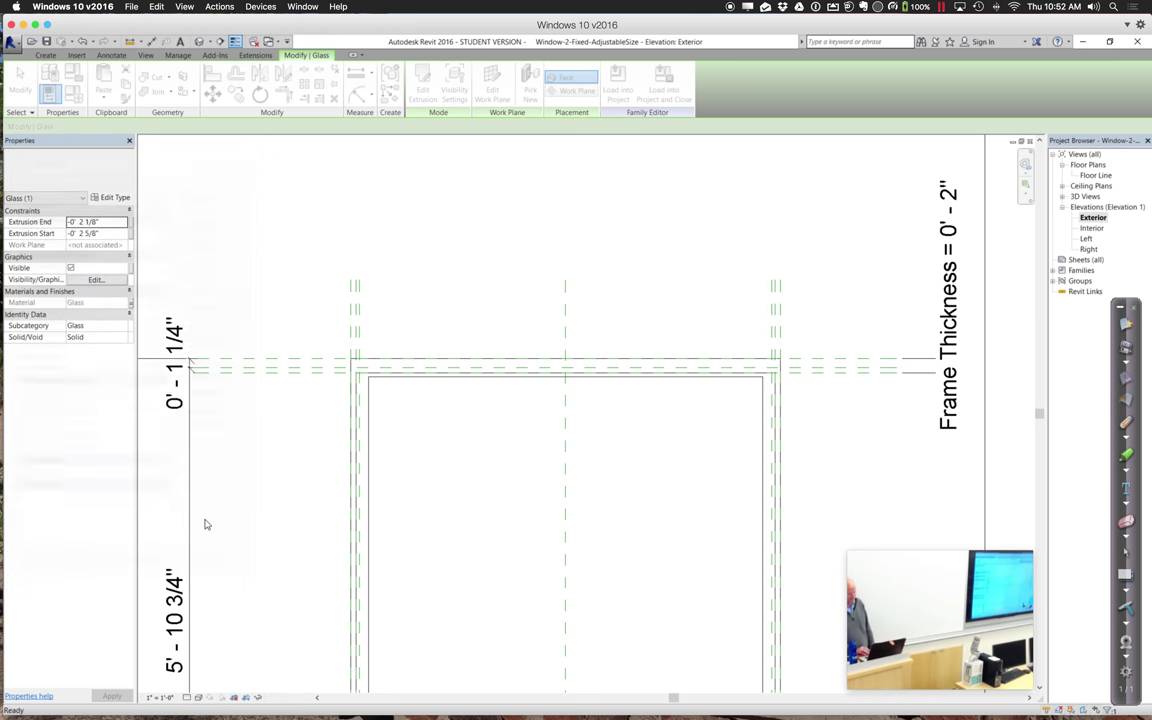
pyautogui.click(330, 433)
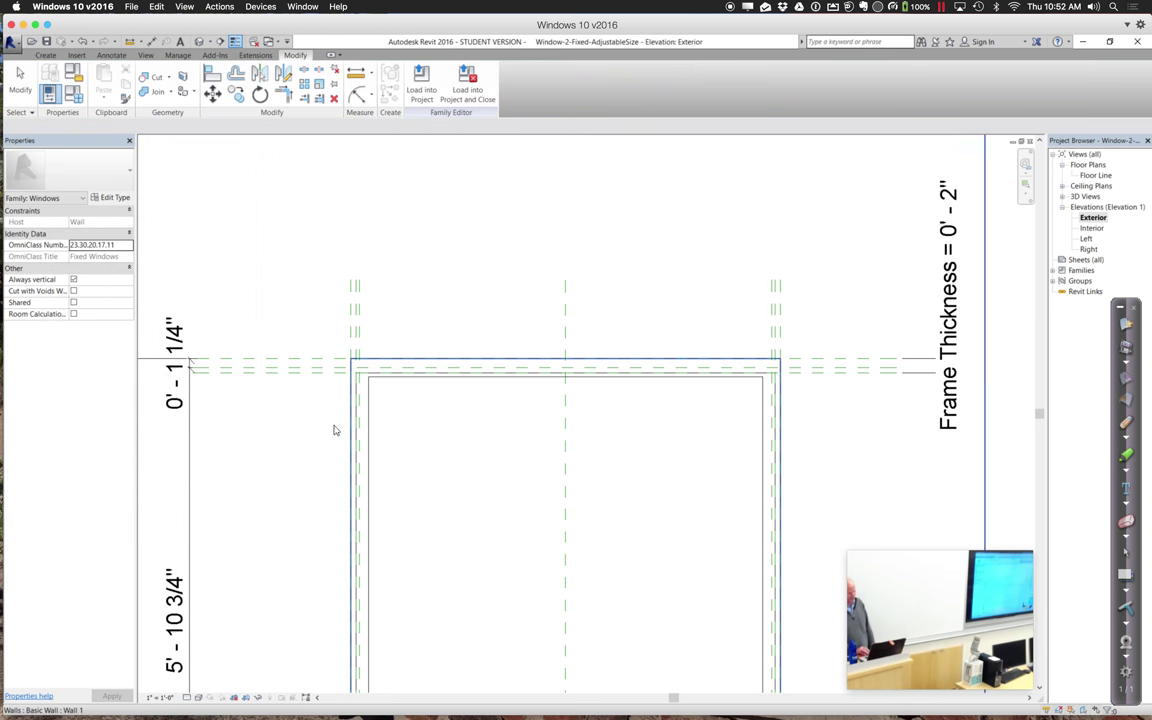
# Edit the inner Frame/Mullion extrusion and align its outer top sketch line to the Frame Thickness reference plane, locking the alignment.
pyautogui.click(375, 386)
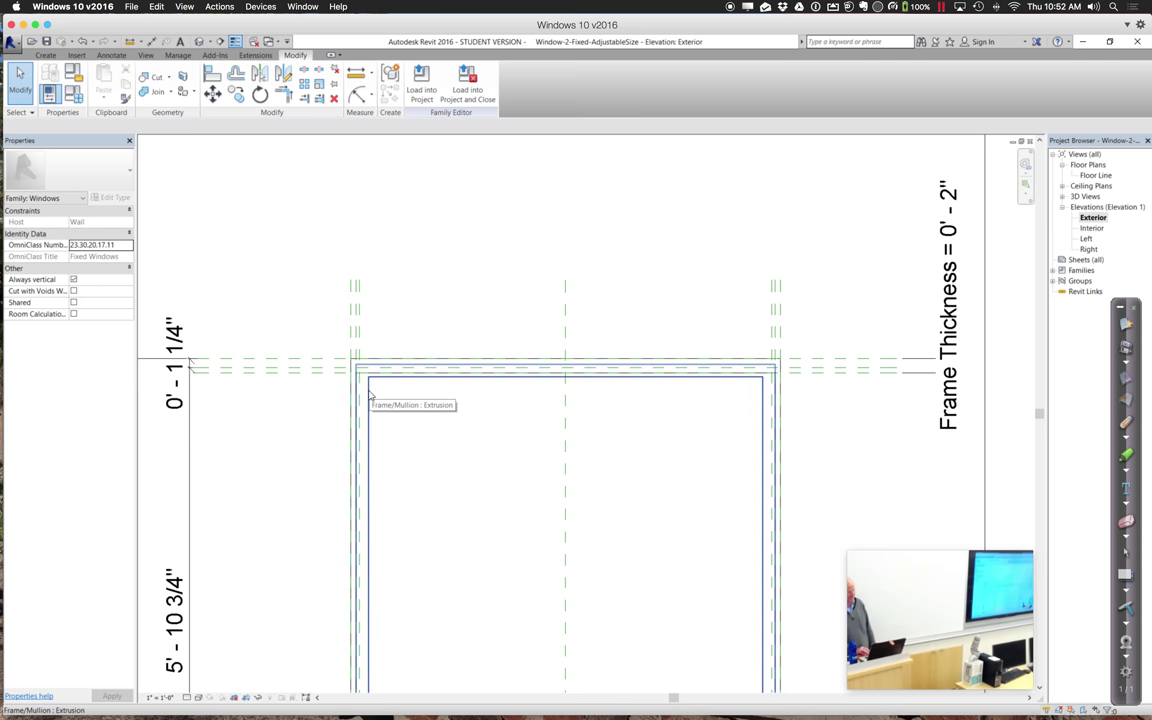
pyautogui.click(369, 395)
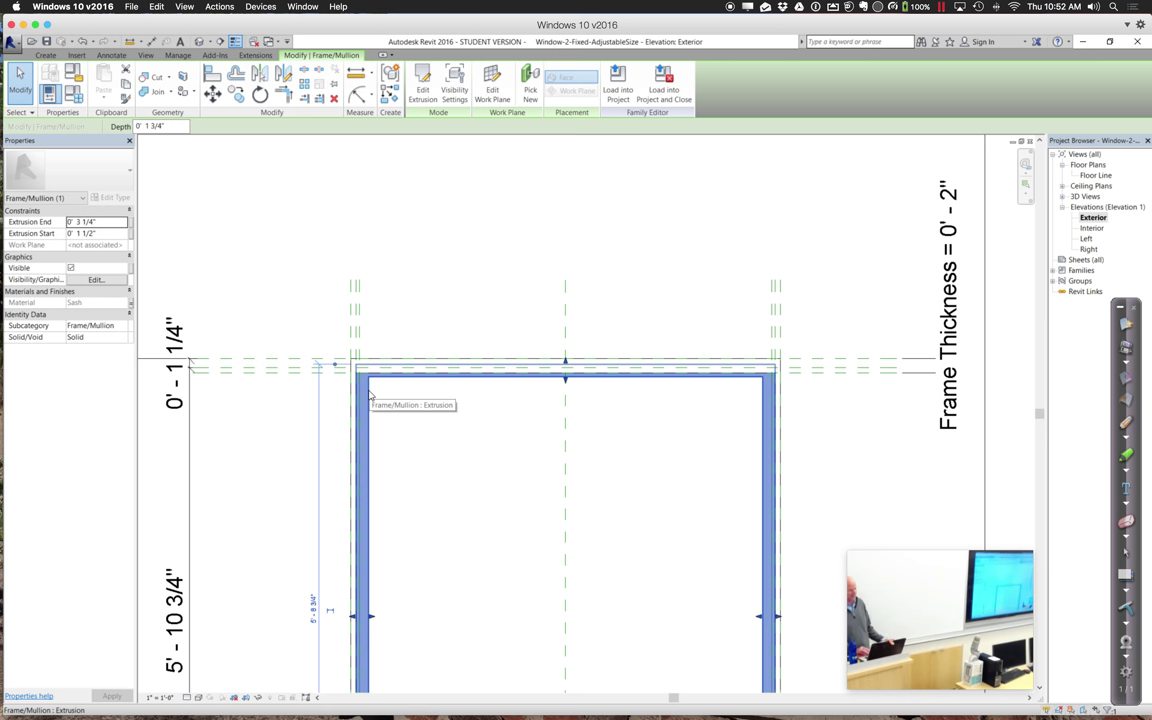
pyautogui.click(424, 95)
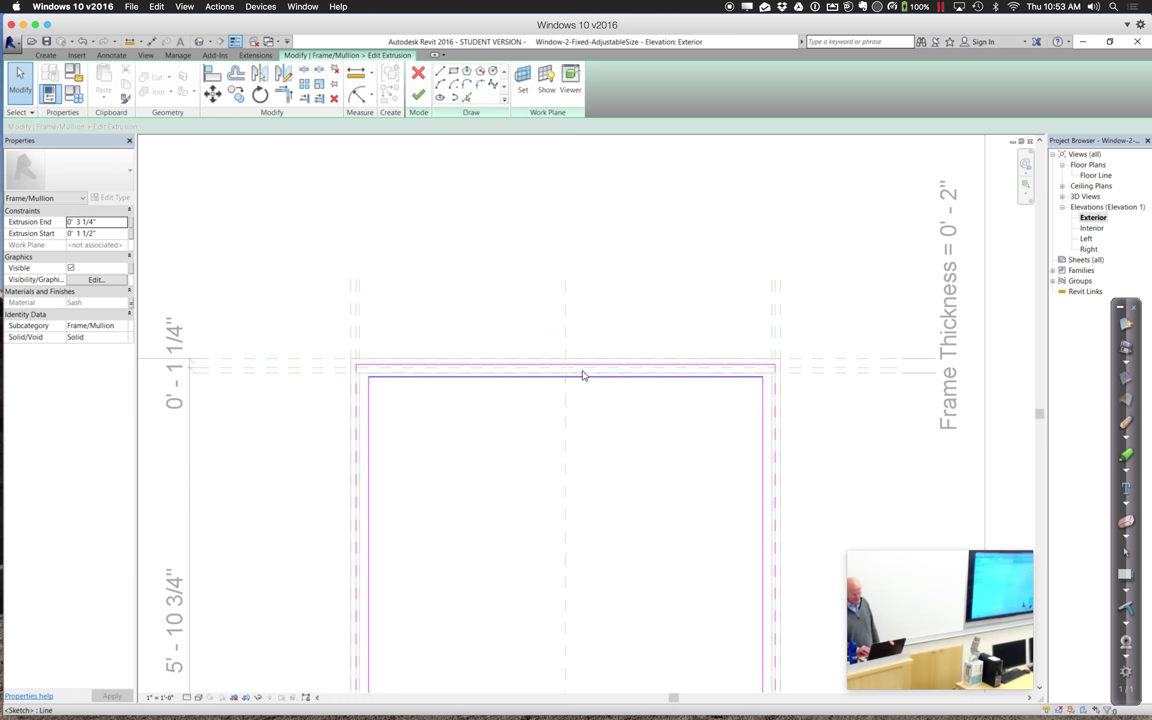
pyautogui.press('a')
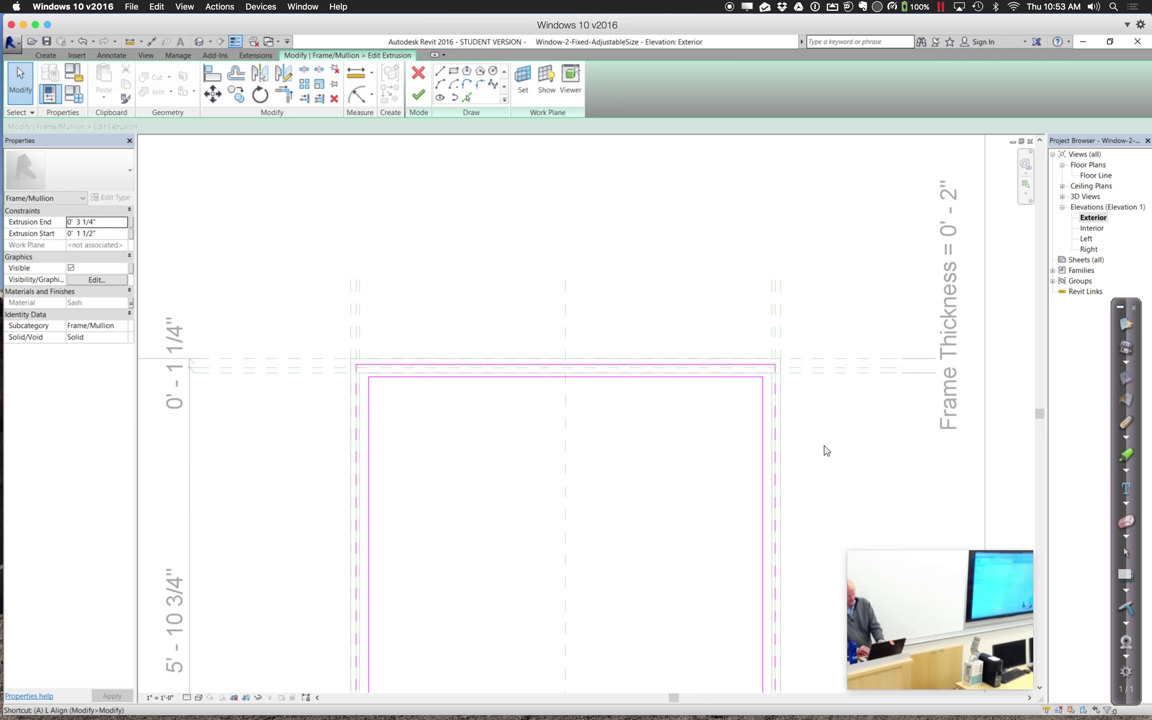
pyautogui.press('l')
pyautogui.click(822, 376)
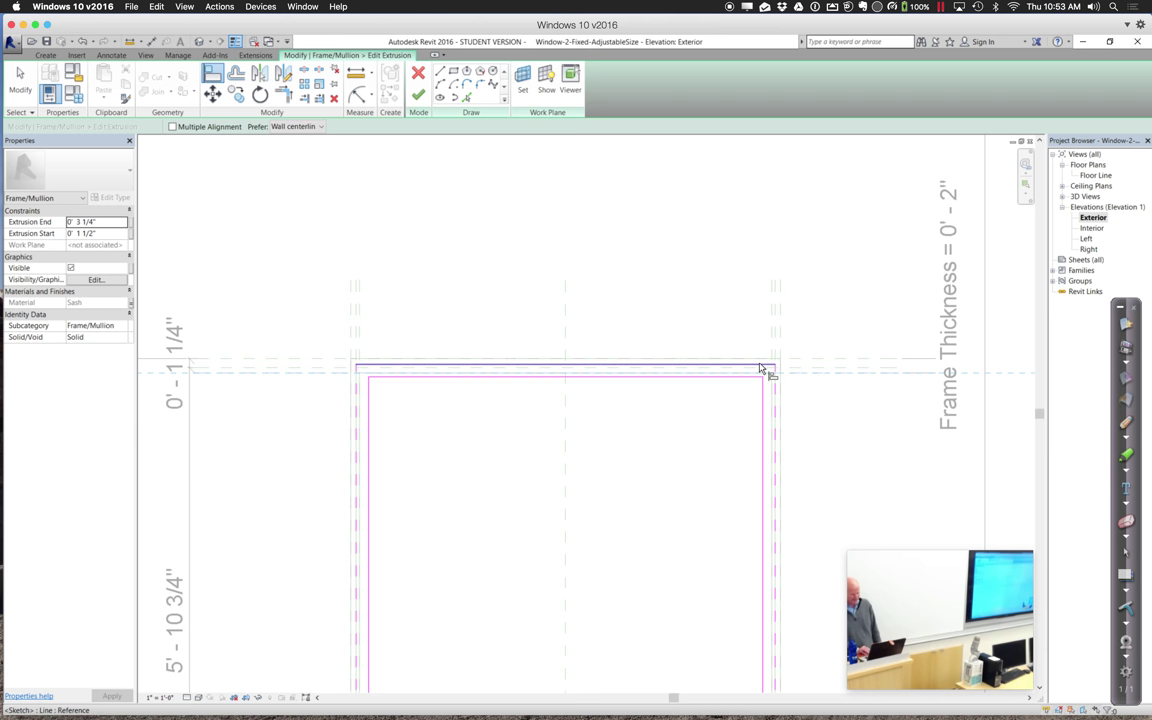
pyautogui.click(760, 369)
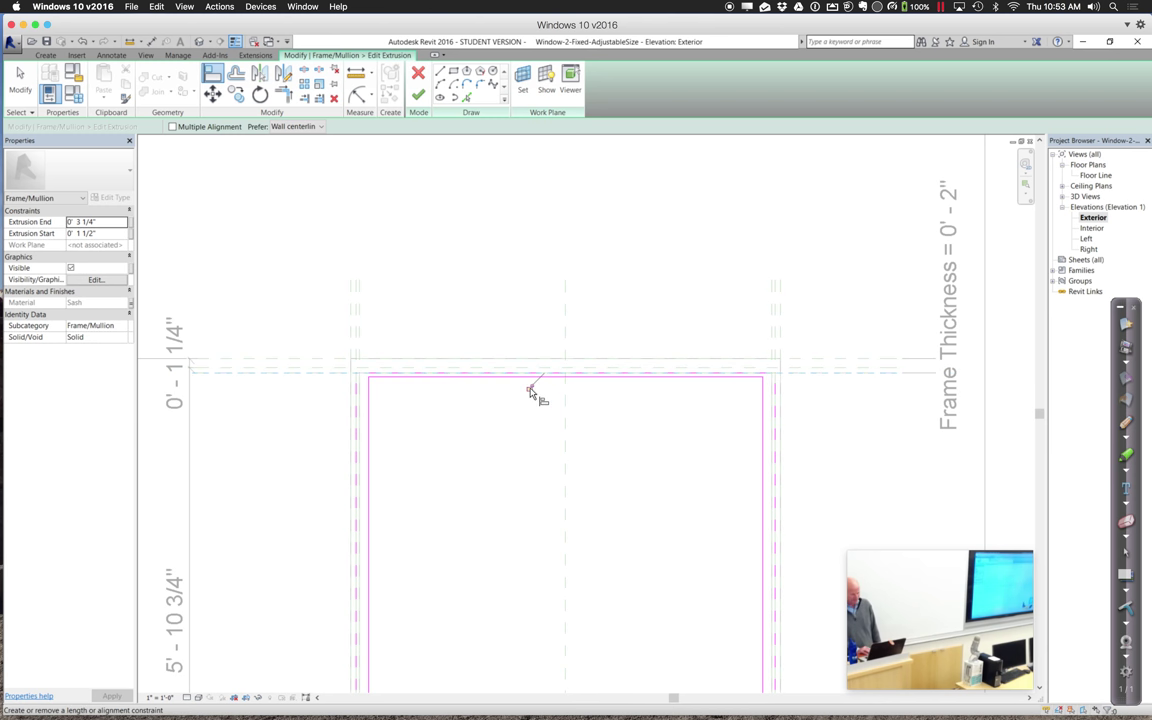
pyautogui.click(20, 80)
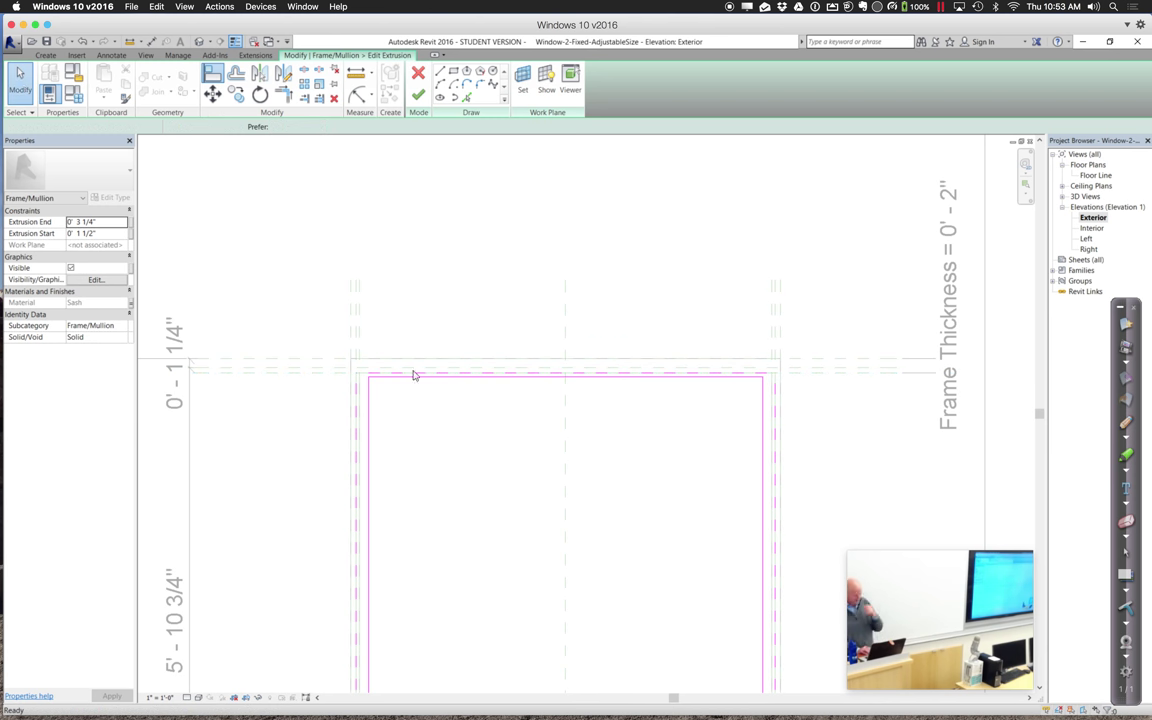
# Try to move the inner top sketch line of the inner Frame/Mullion extrusion down, away from the Frame Thickness reference plane.
pyautogui.click(449, 377)
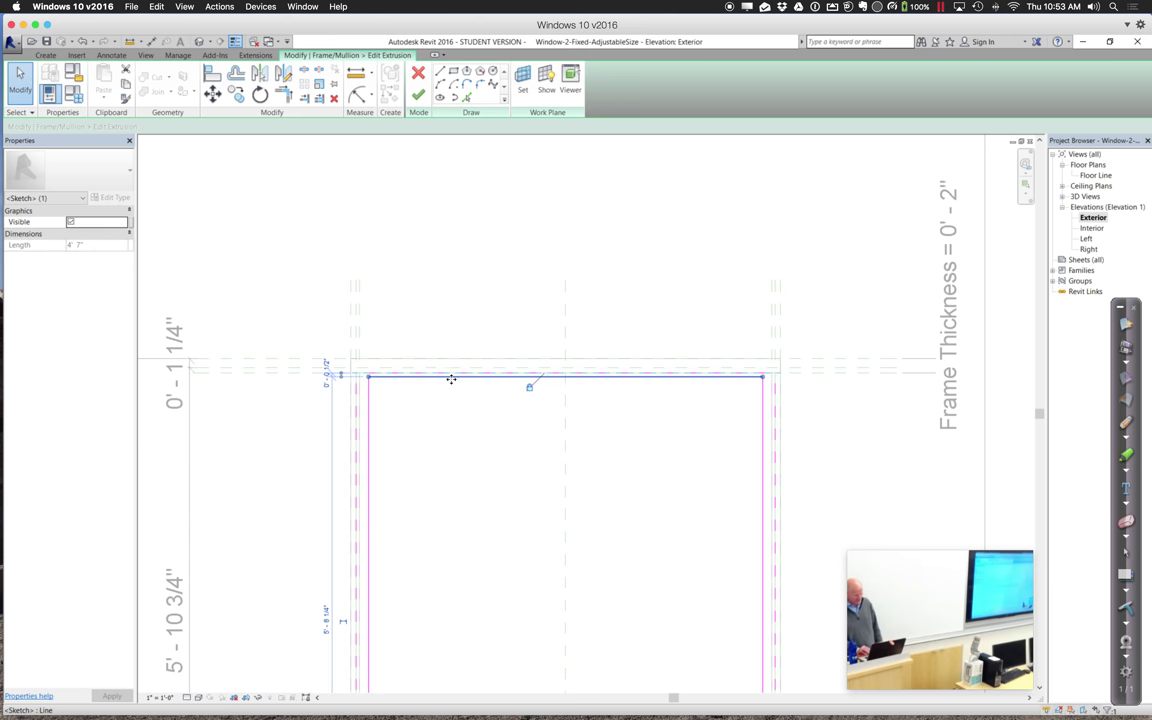
pyautogui.moveTo(451, 402); pyautogui.dragTo(455, 393)
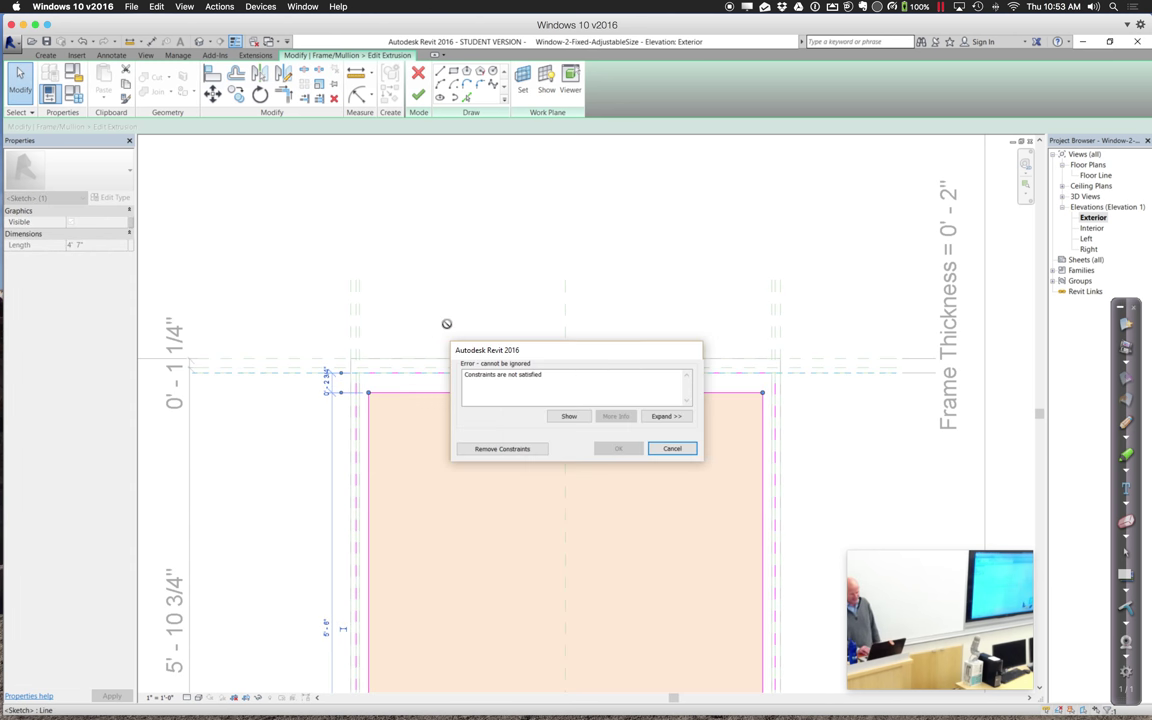
pyautogui.click(690, 449)
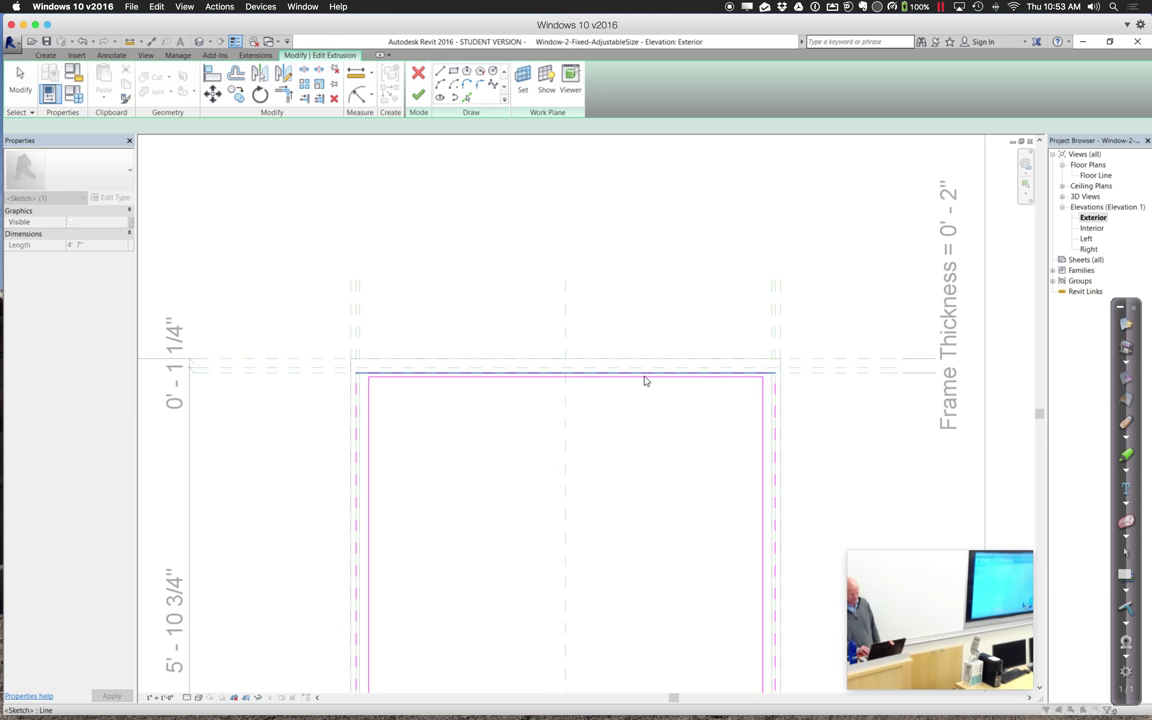
pyautogui.moveTo(645, 380); pyautogui.dragTo(645, 377)
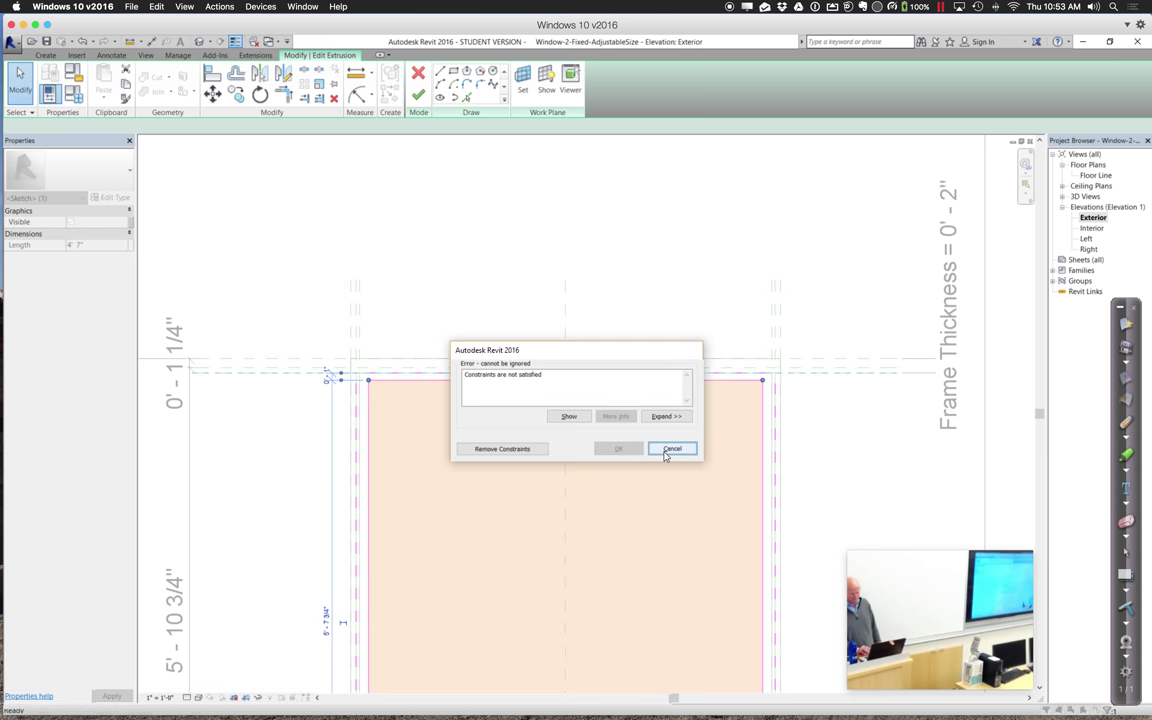
pyautogui.click(672, 449)
pyautogui.click(596, 238)
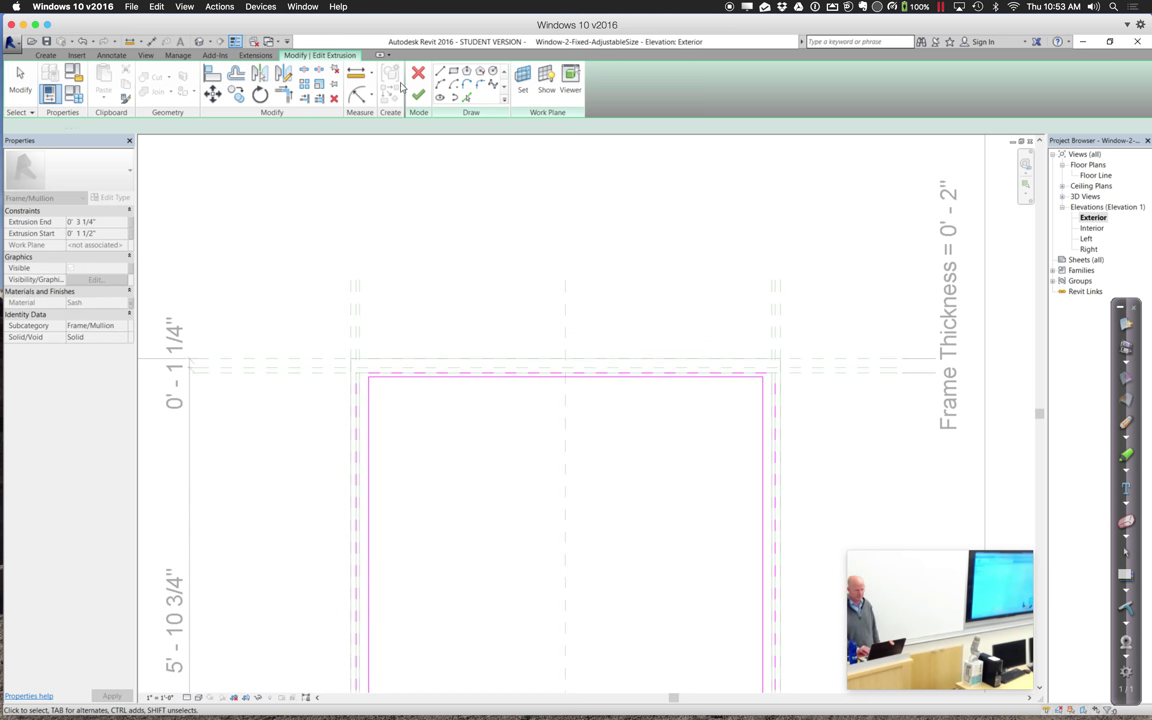
# Finish the inner Frame/Mullion extrusion's sketch and open the default 3D view of the window.
pyautogui.click(417, 97)
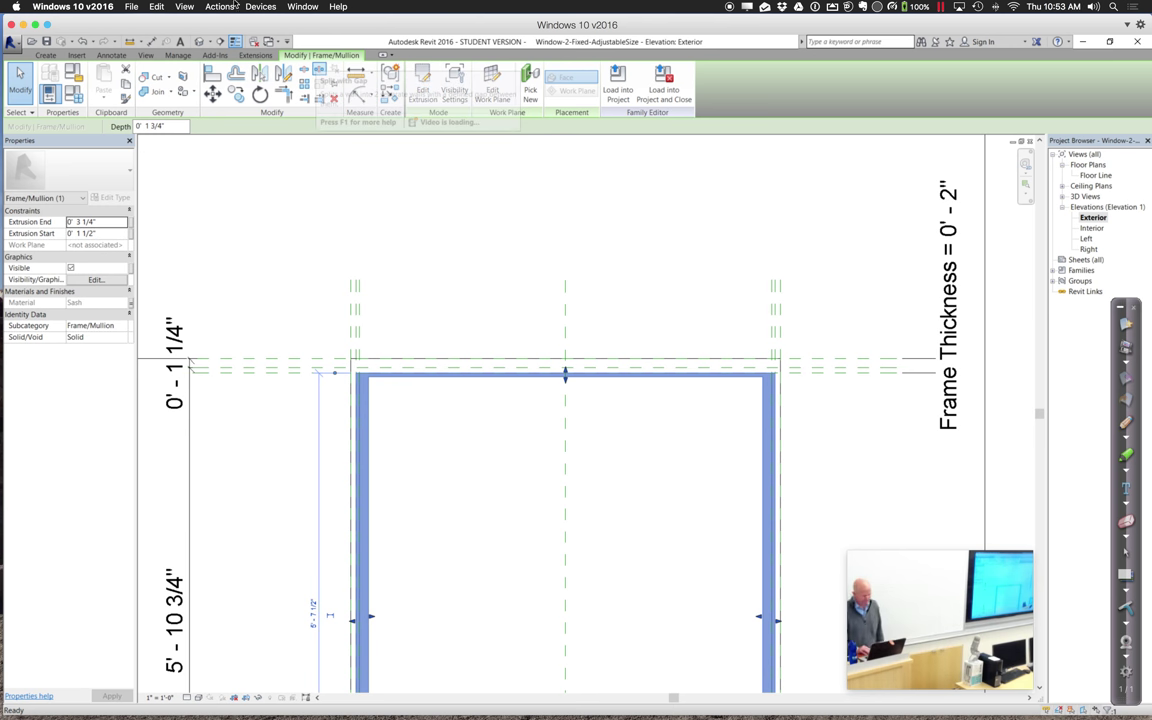
pyautogui.click(199, 42)
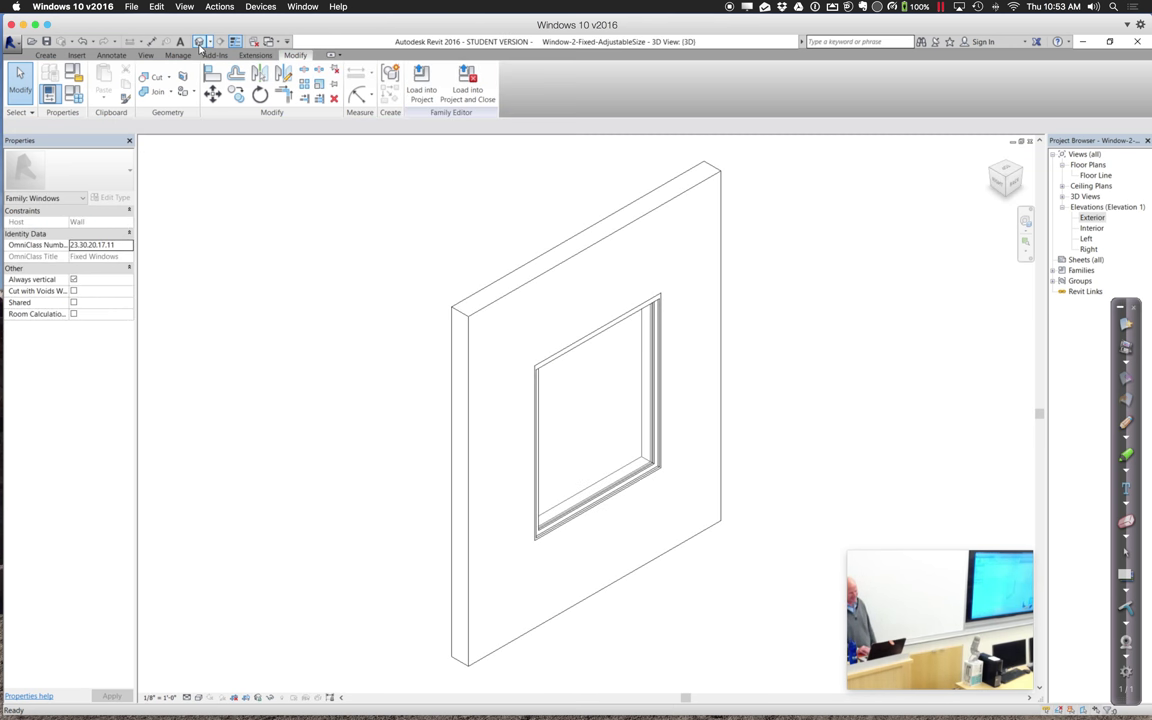
# Inspect the outer frame, inner frame and glass extrusions one by one at the window's lower corner in the 3D view.
pyautogui.click(600, 329)
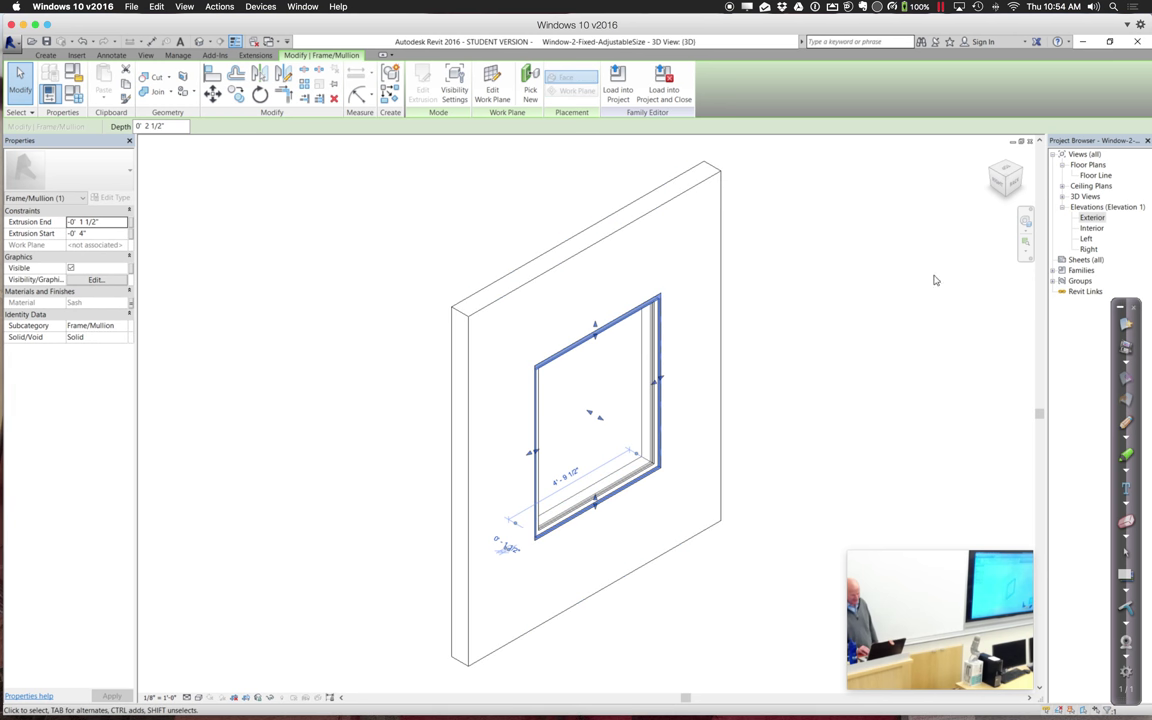
pyautogui.click(1025, 245)
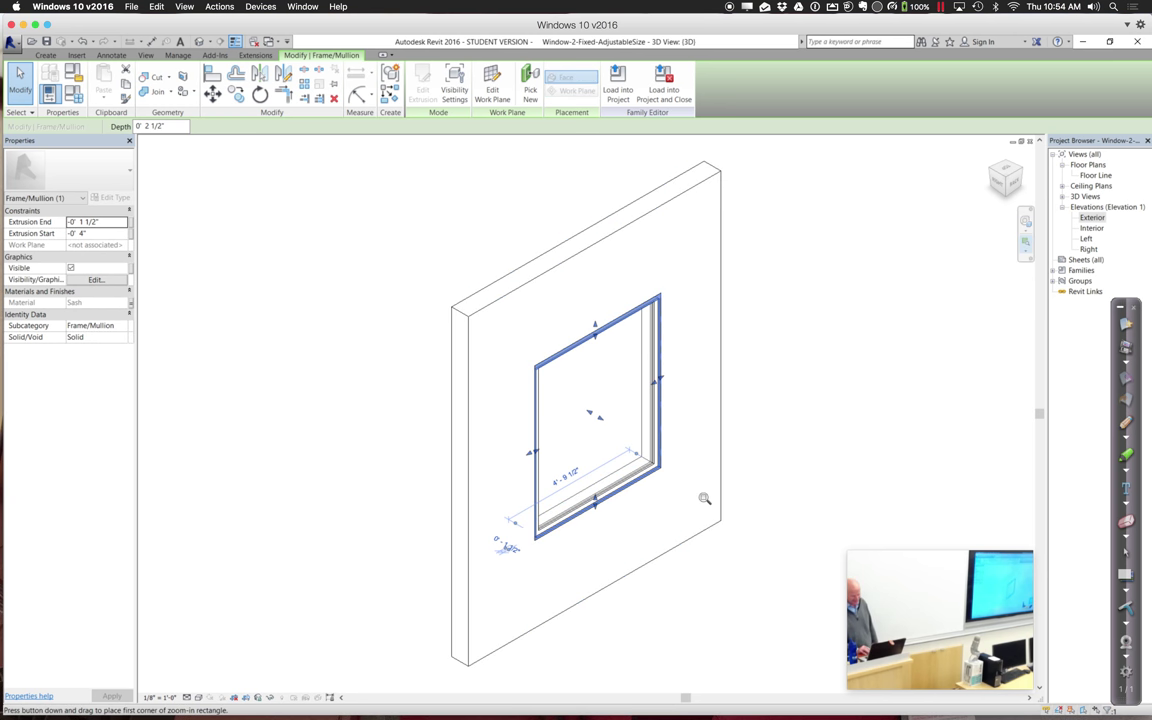
pyautogui.moveTo(704, 497); pyautogui.dragTo(622, 398)
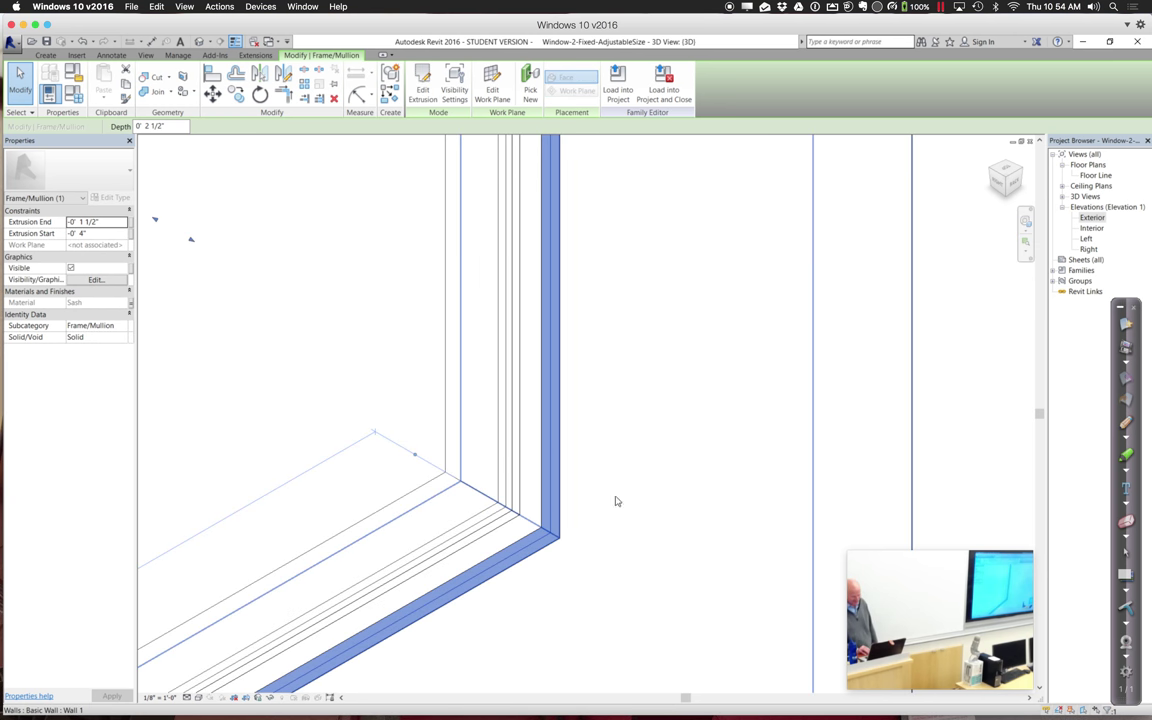
pyautogui.click(507, 513)
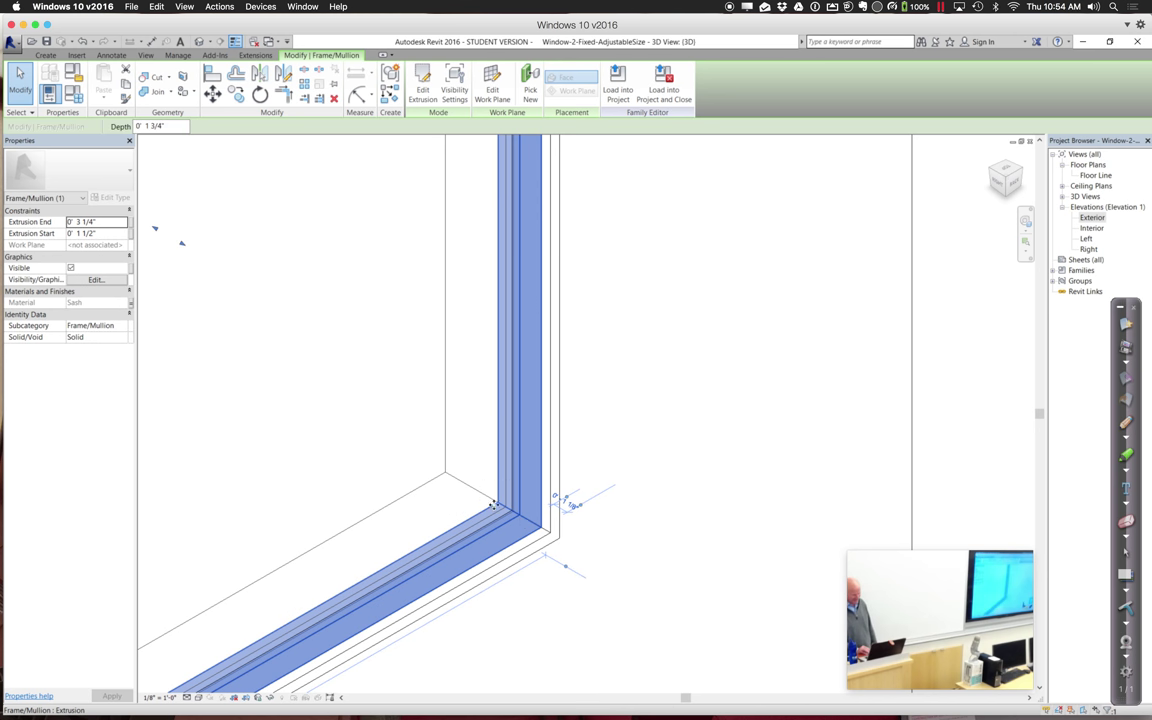
pyautogui.click(485, 489)
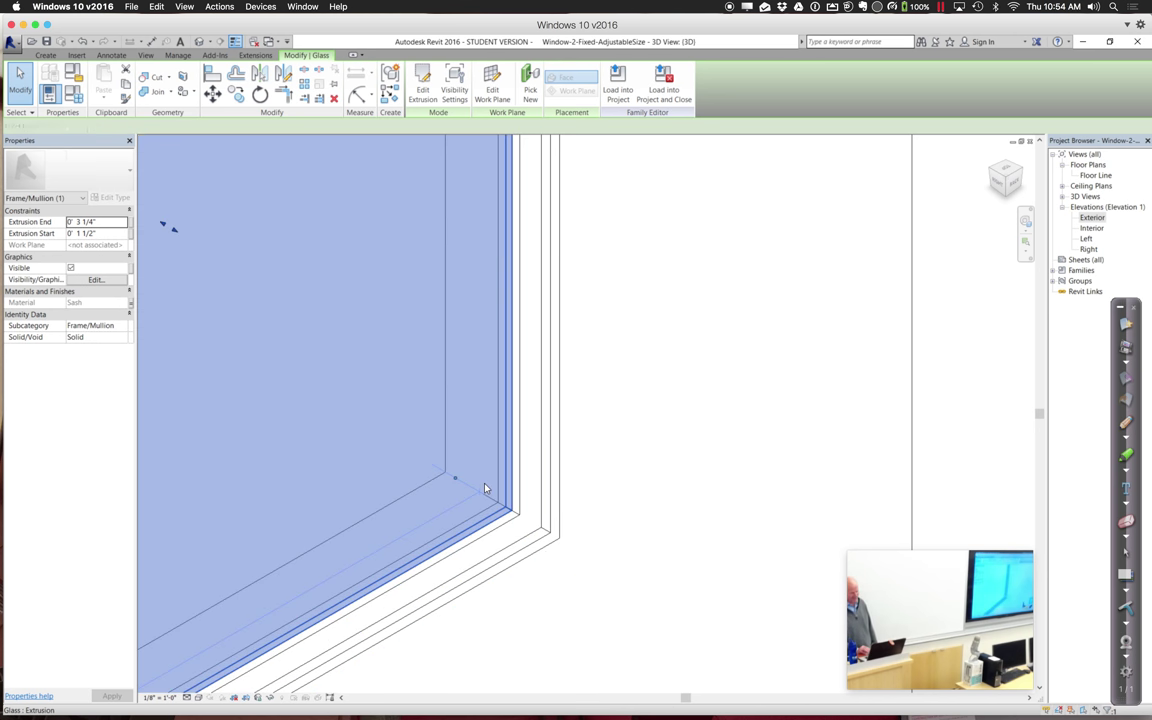
pyautogui.click(538, 545)
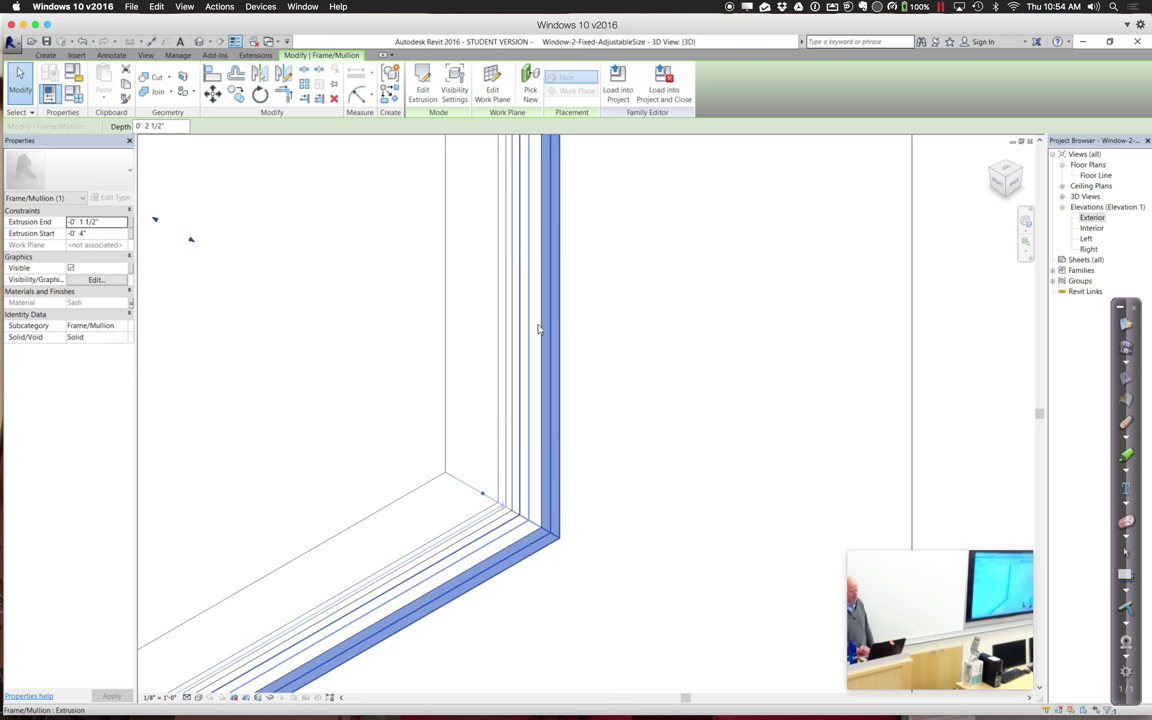
# Examine the sketch of the outer Frame/Mullion extrusion in edit mode, then leave it without keeping changes.
pyautogui.click(419, 91)
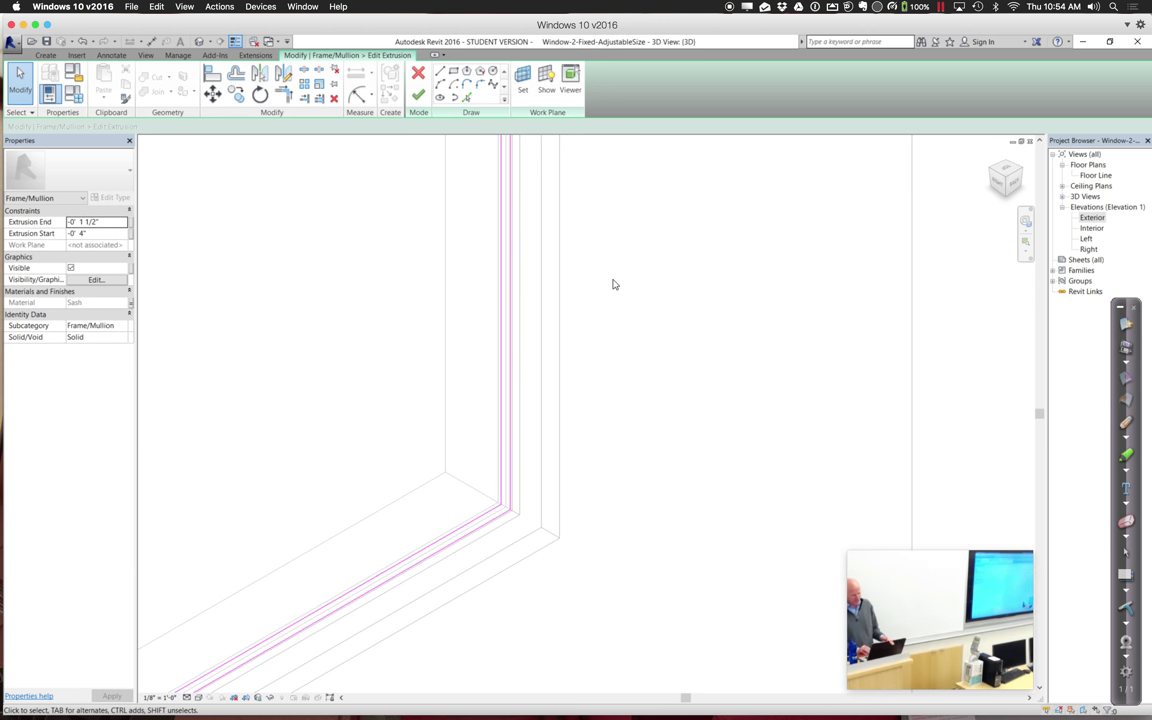
pyautogui.scroll(-2, 614, 284)
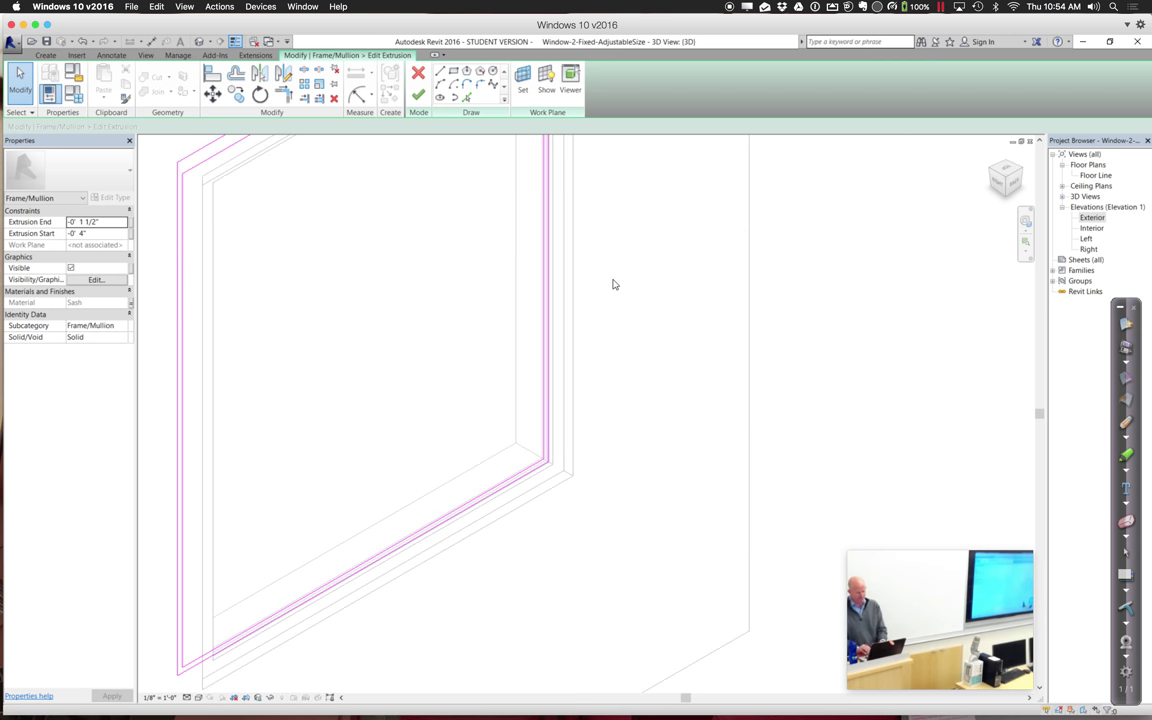
pyautogui.scroll(-2, 614, 284)
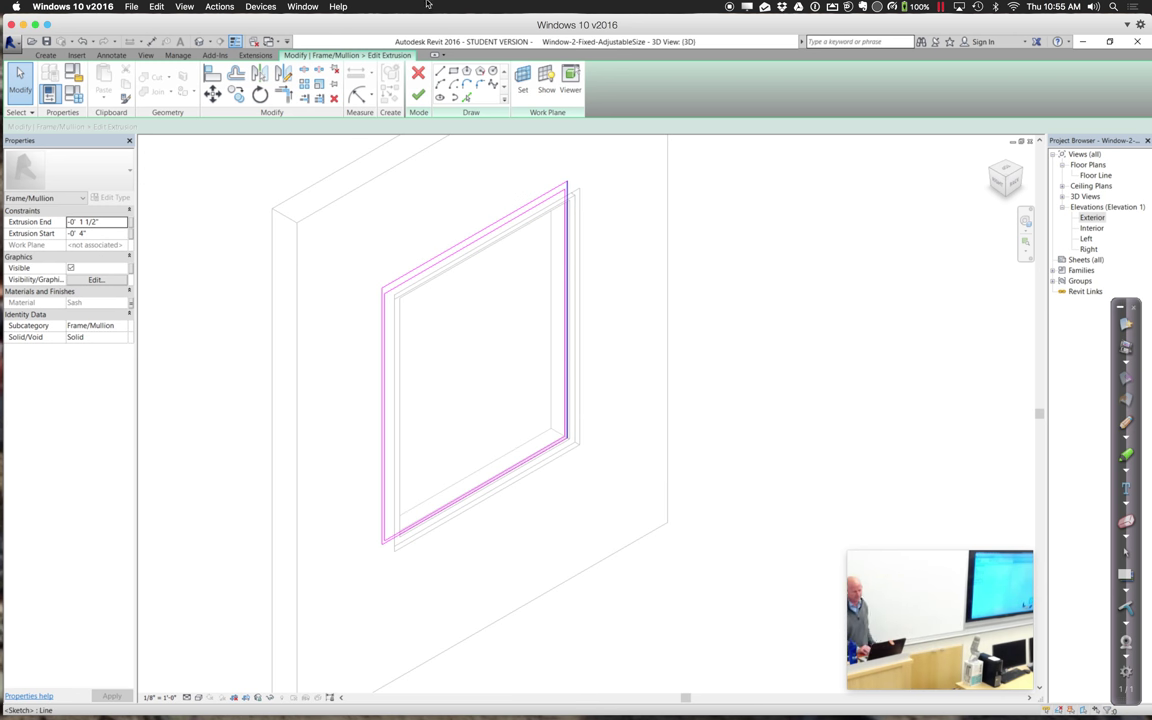
pyautogui.click(419, 75)
pyautogui.scroll(5, 746, 280)
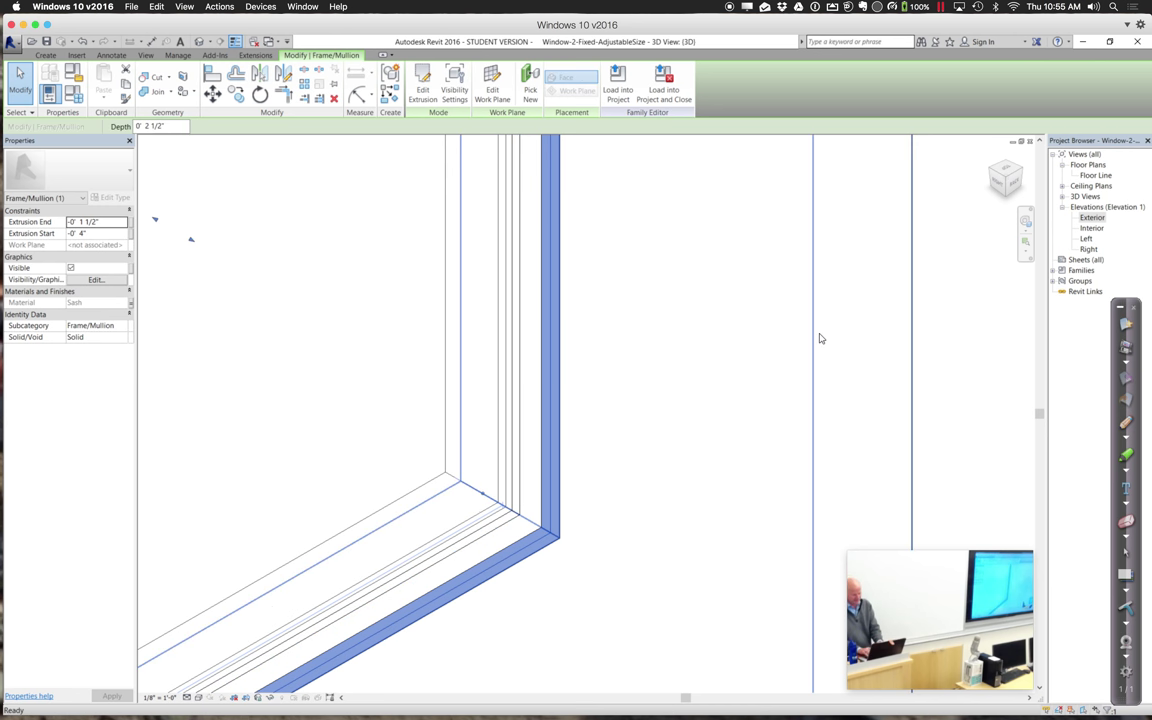
pyautogui.scroll(-5, 819, 338)
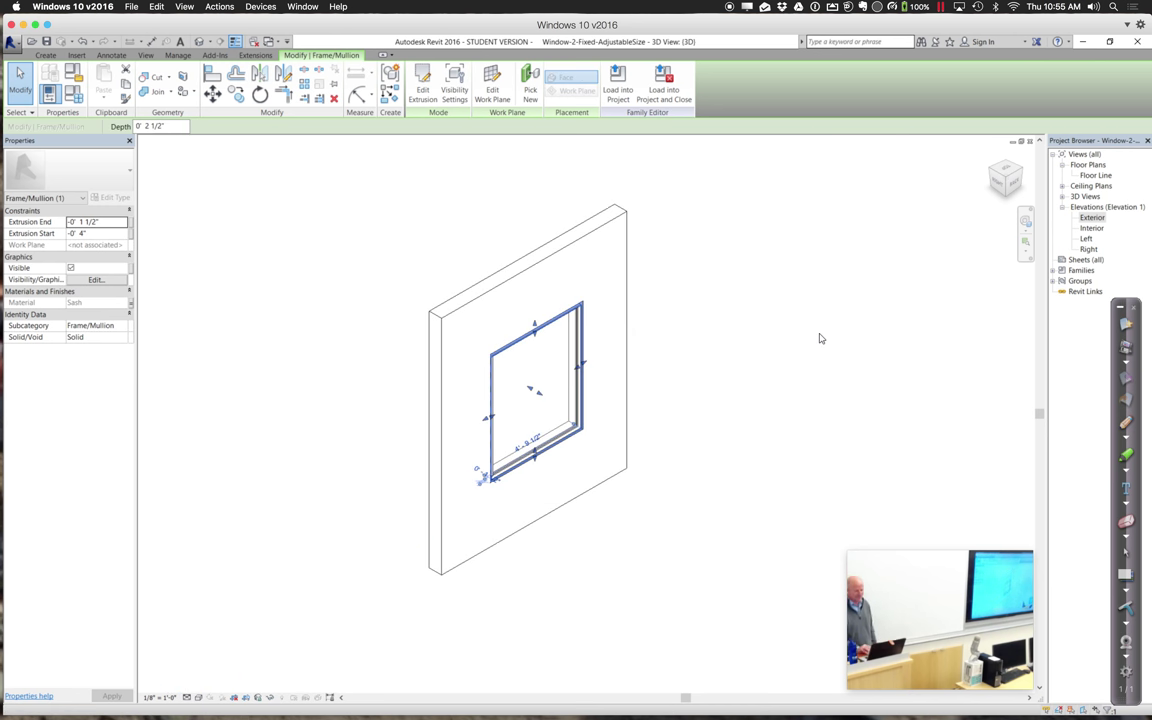
# Deselect the frame extrusion and open the Window-3-Shelf-AdjustableSize family.
pyautogui.click(882, 361)
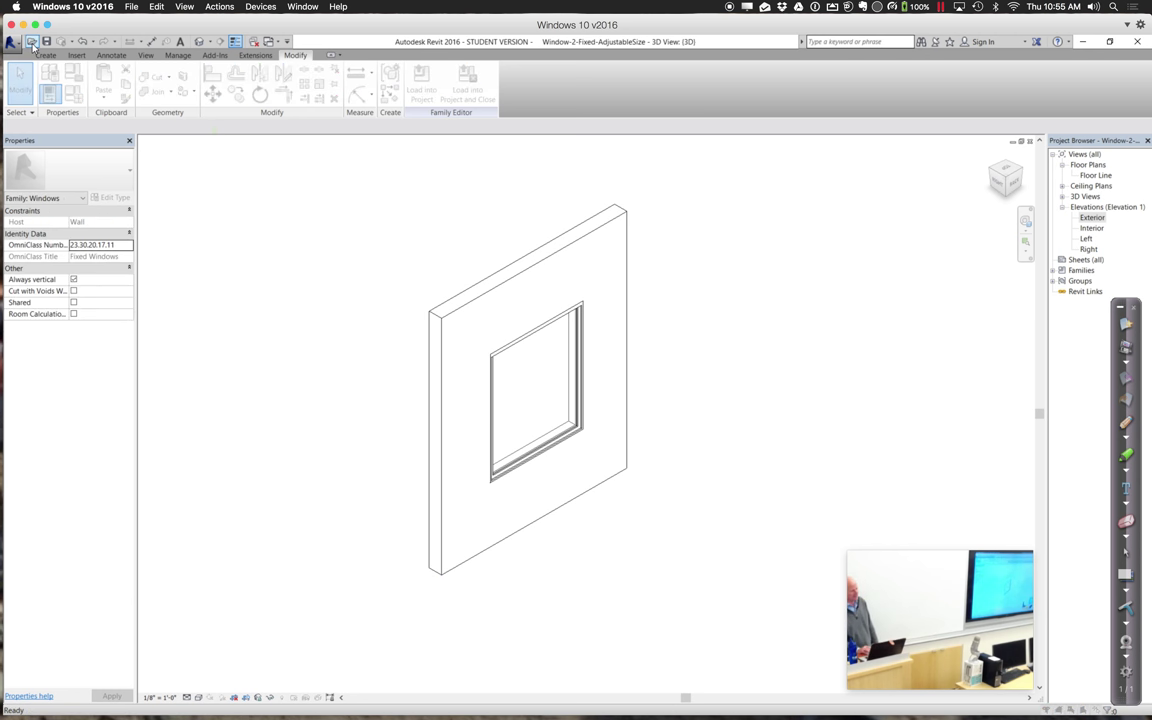
pyautogui.click(32, 42)
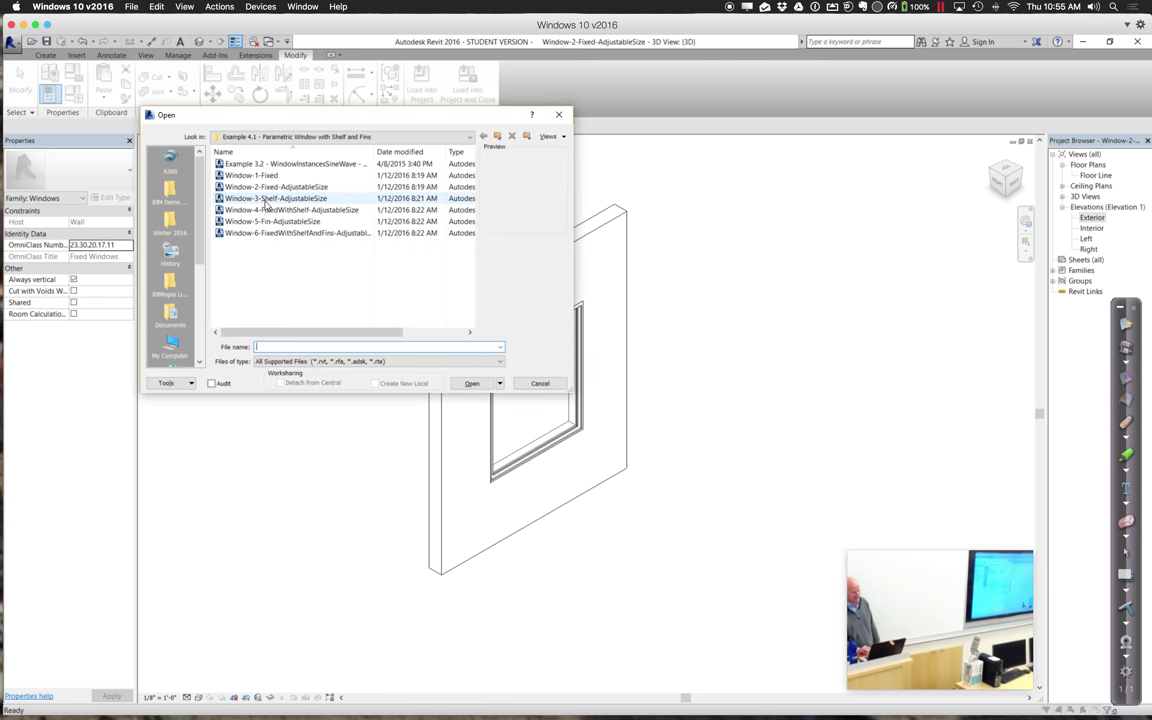
pyautogui.click(267, 200)
pyautogui.doubleClick(267, 200)
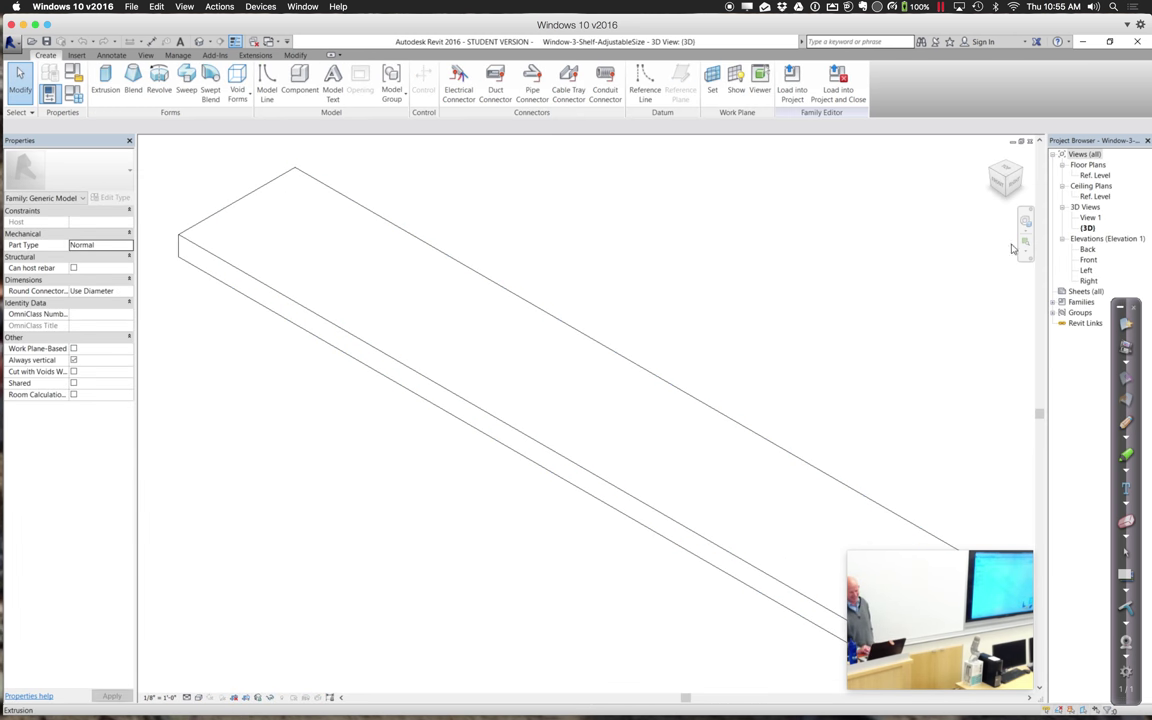
# Examine the shelf family in its Ref. Level plan and Front elevation, and review its dimension parameters in Family Types.
pyautogui.click(1008, 181)
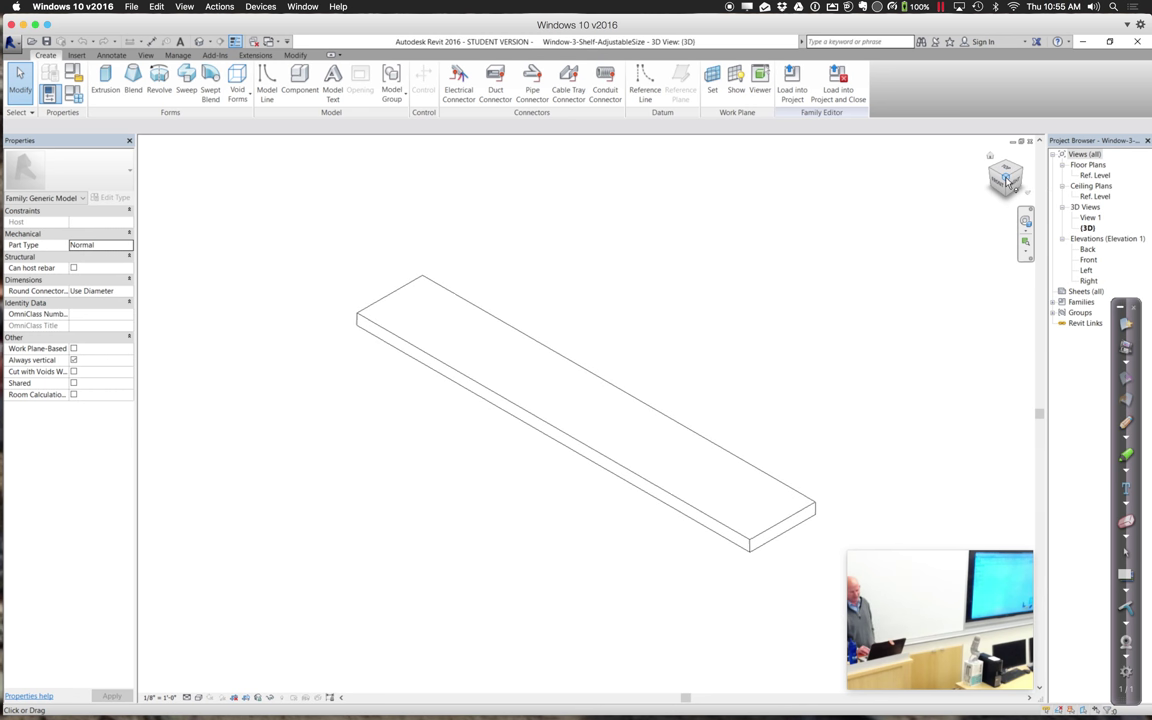
pyautogui.doubleClick(1097, 176)
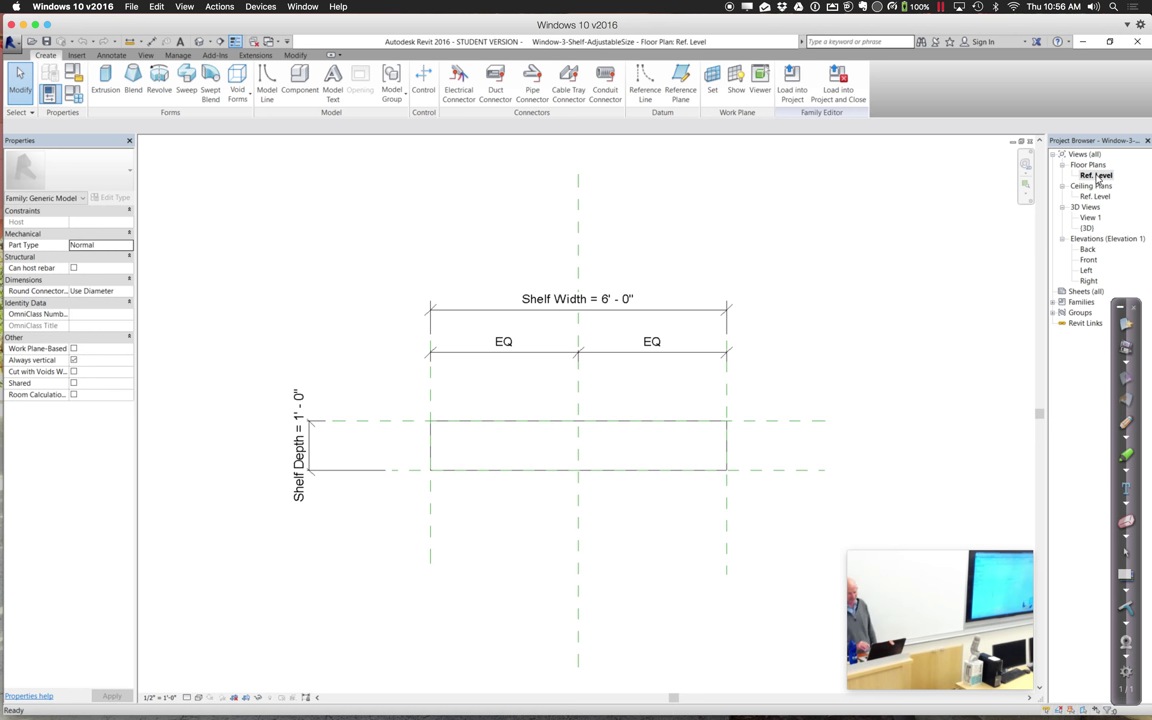
pyautogui.doubleClick(1088, 261)
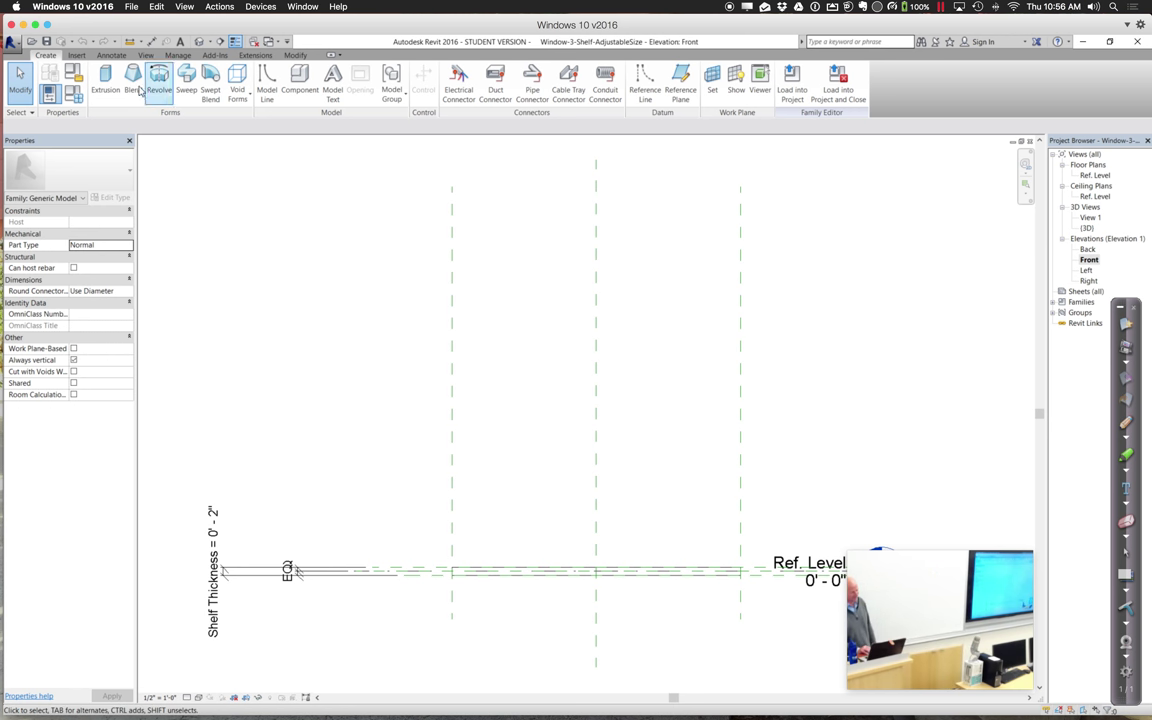
pyautogui.click(76, 93)
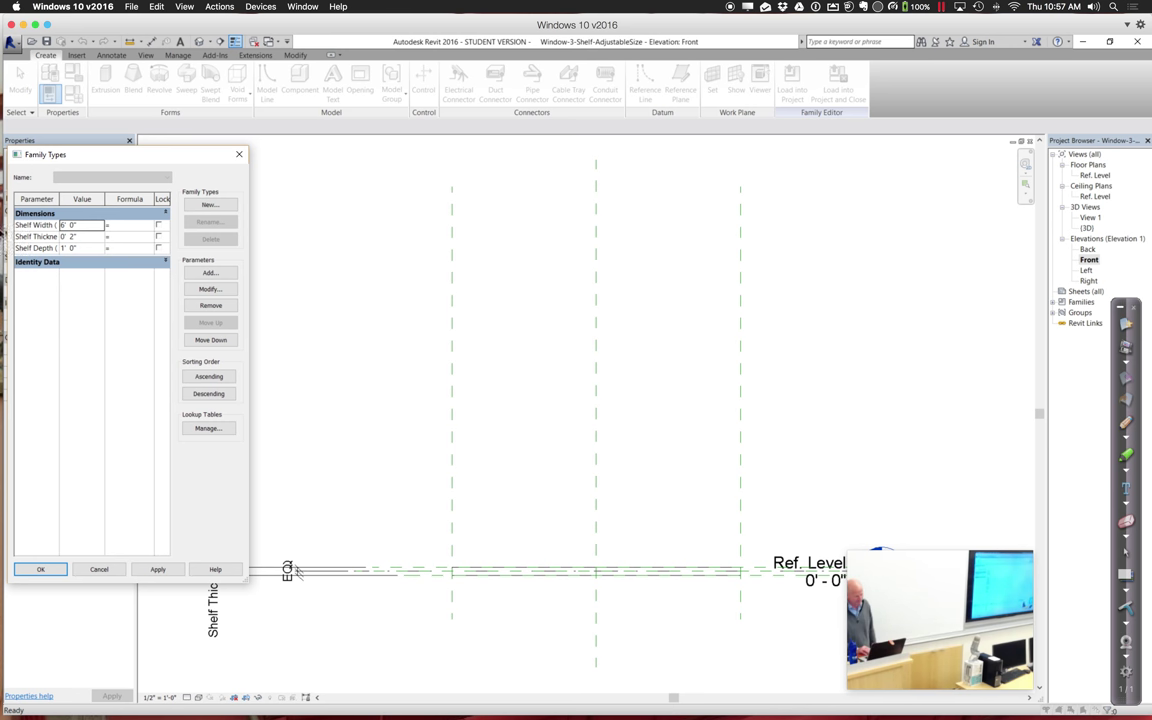
pyautogui.click(112, 570)
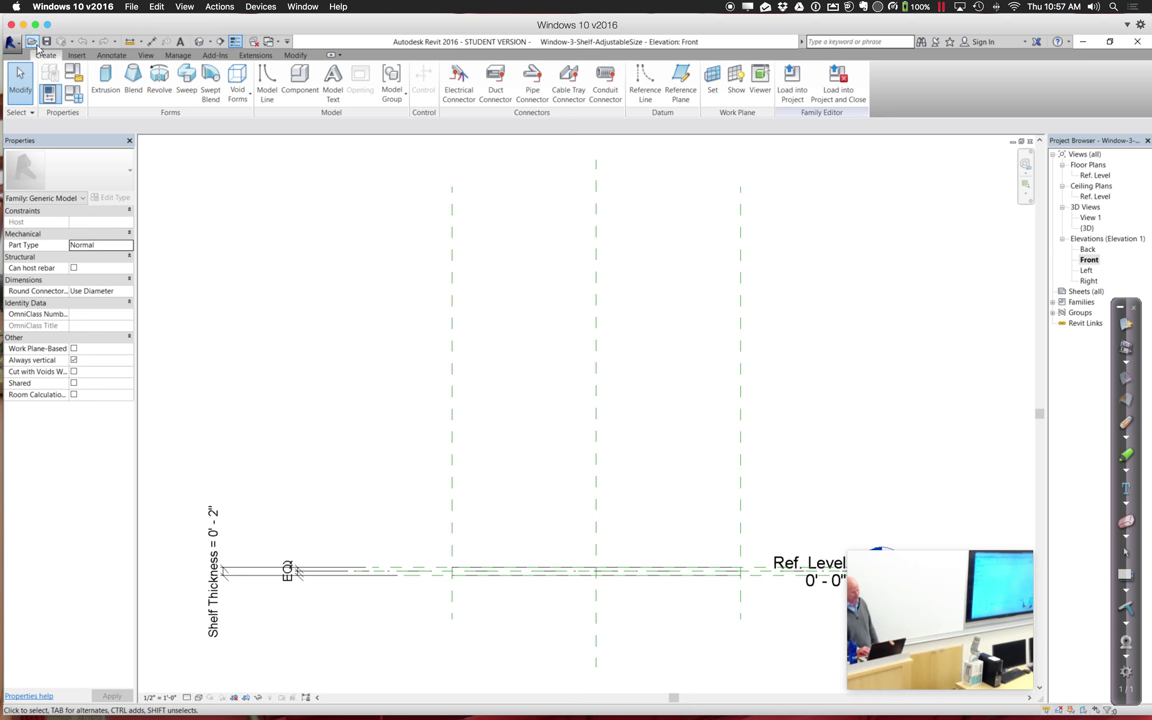
# Switch back to the already open Window-2-Fixed-AdjustableSize family and open its Floor Line plan.
pyautogui.click(32, 42)
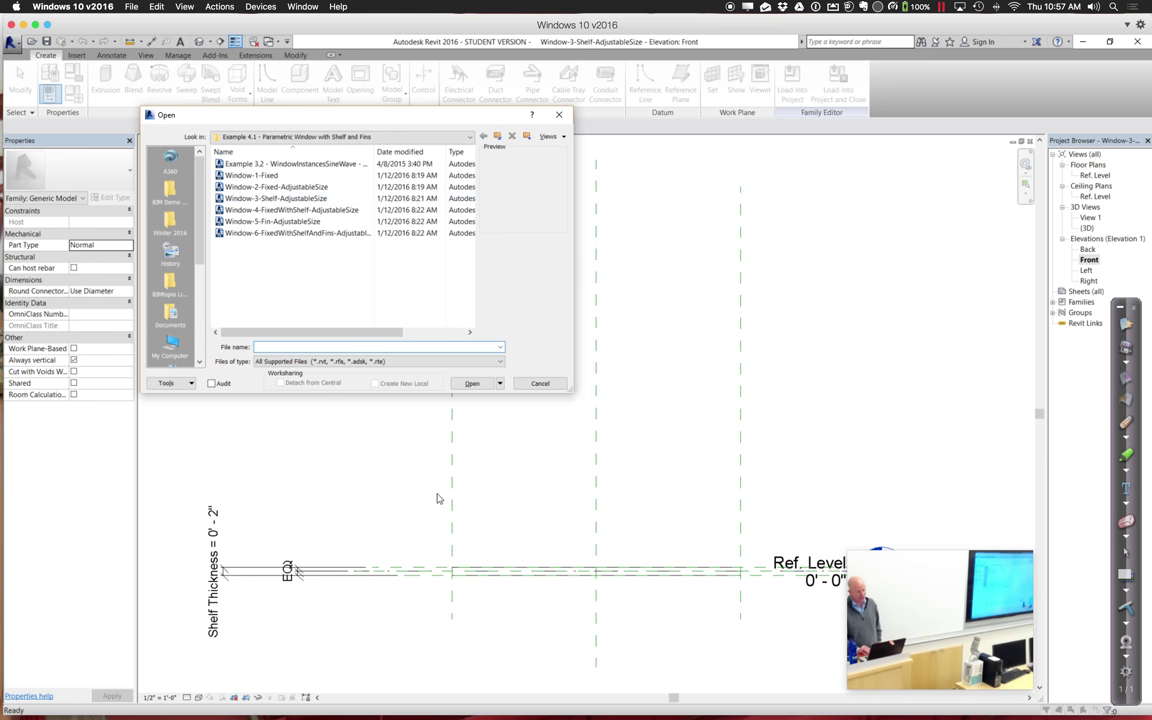
pyautogui.click(540, 384)
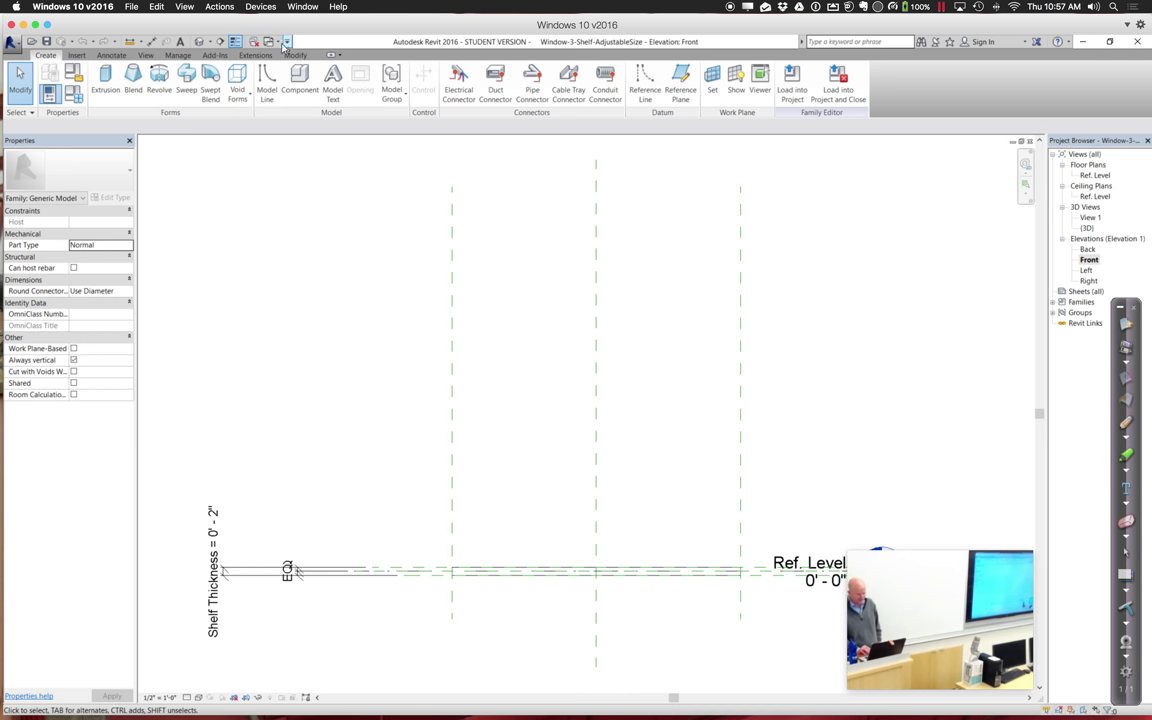
pyautogui.click(279, 45)
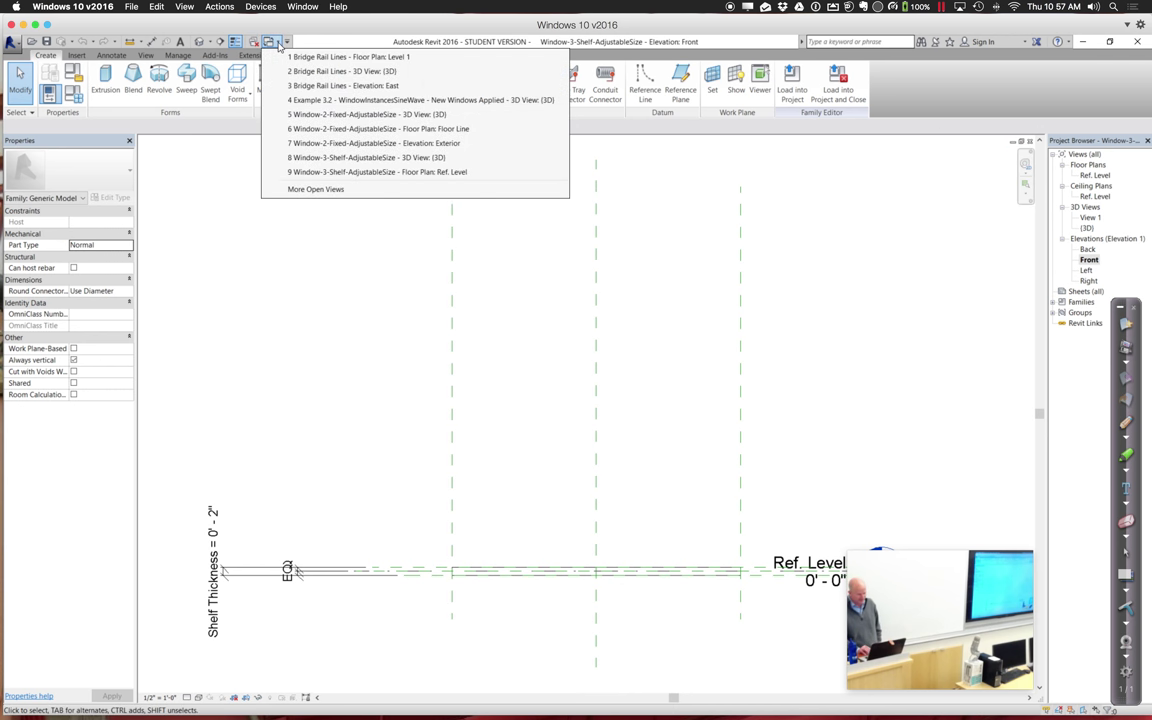
pyautogui.click(305, 116)
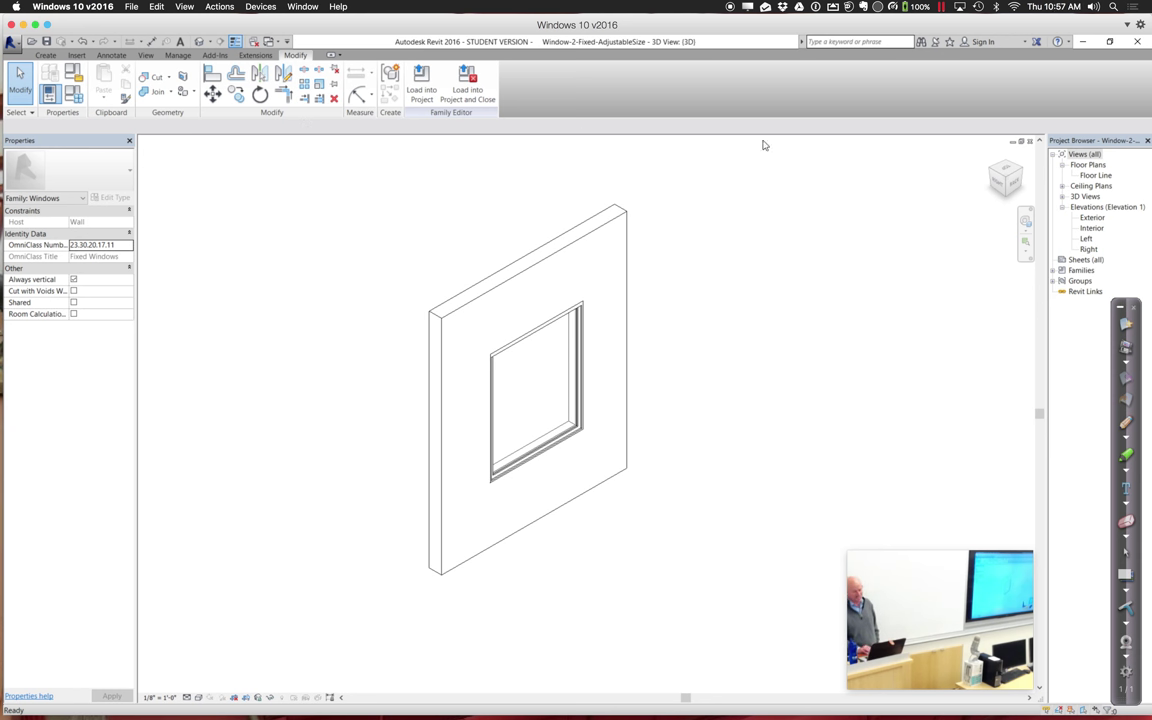
pyautogui.doubleClick(1094, 175)
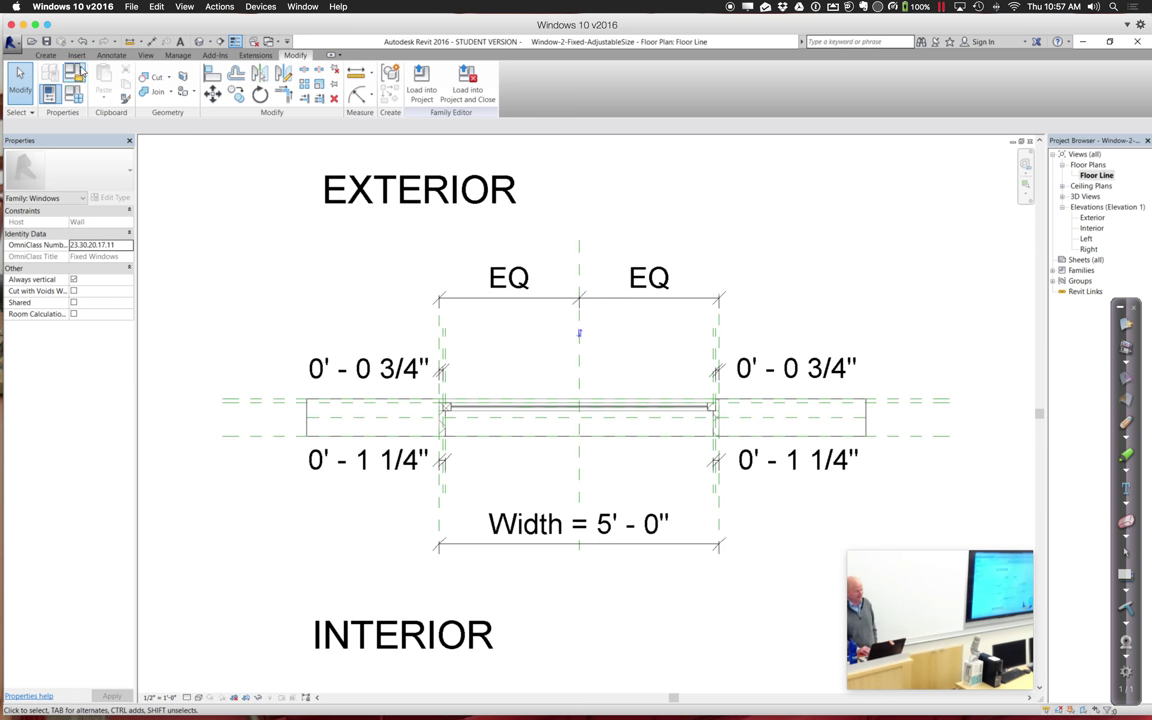
# Load the Window-3-Shelf-AdjustableSize family into the window family from the Session 4 Example 4.1 - Parametric Window with Shelf and Fins folder.
pyautogui.click(77, 55)
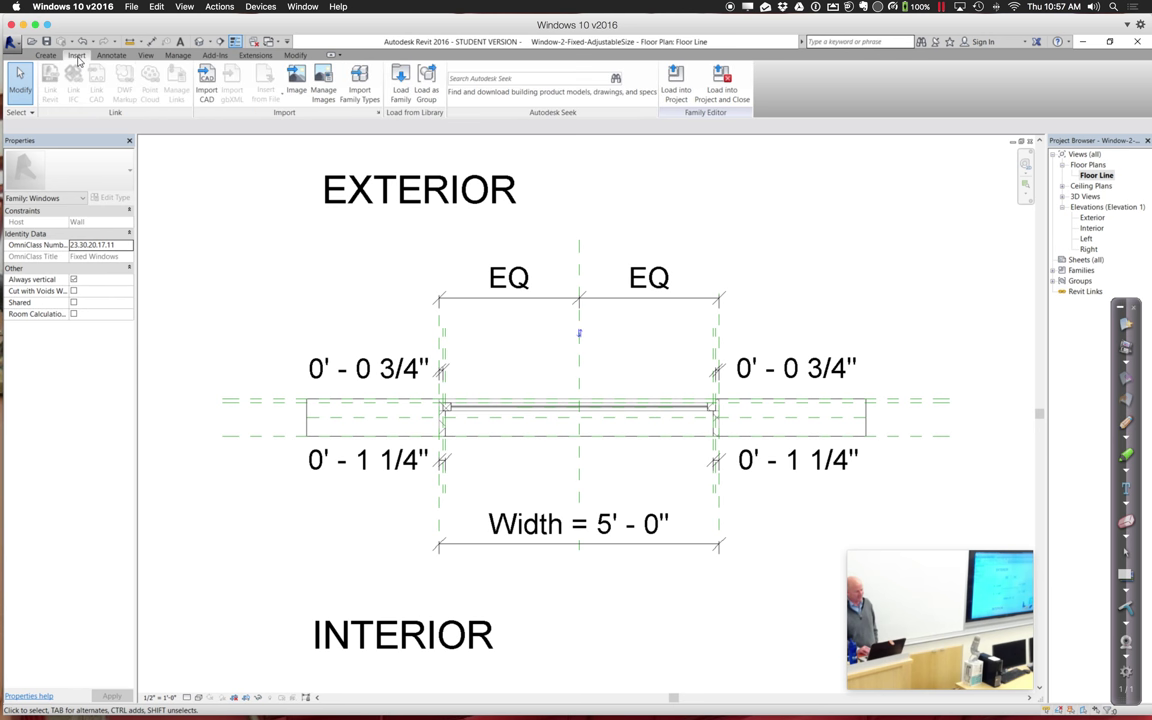
pyautogui.click(400, 85)
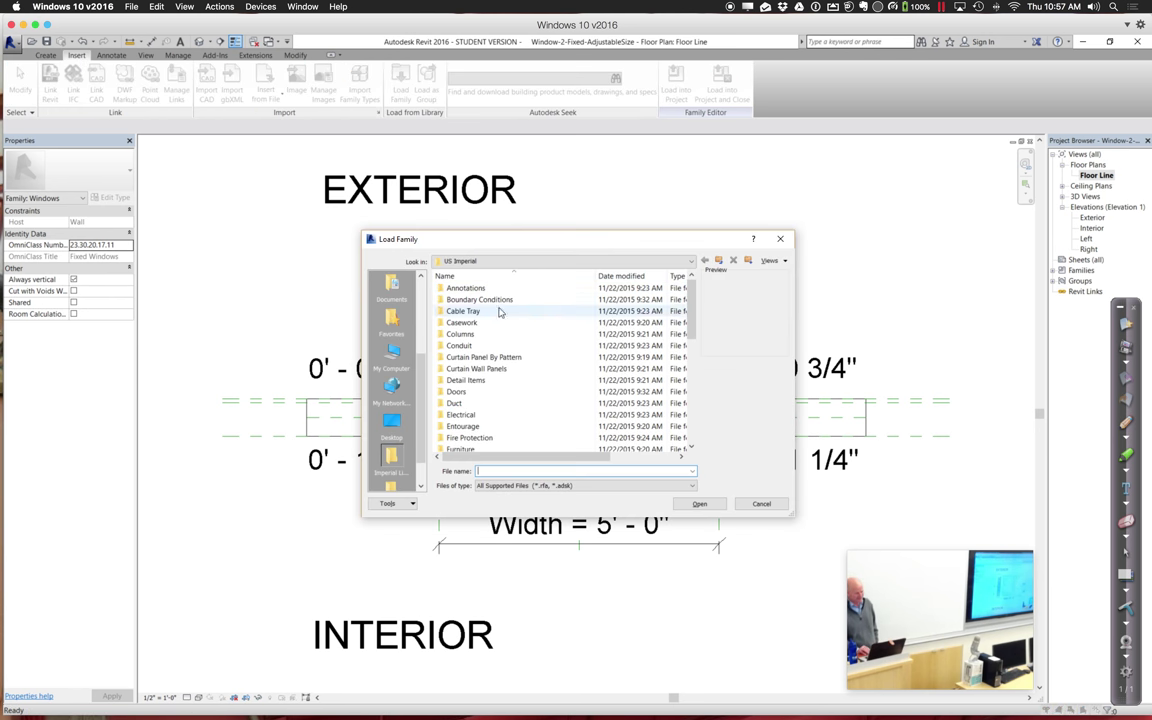
pyautogui.scroll(5, 416, 365)
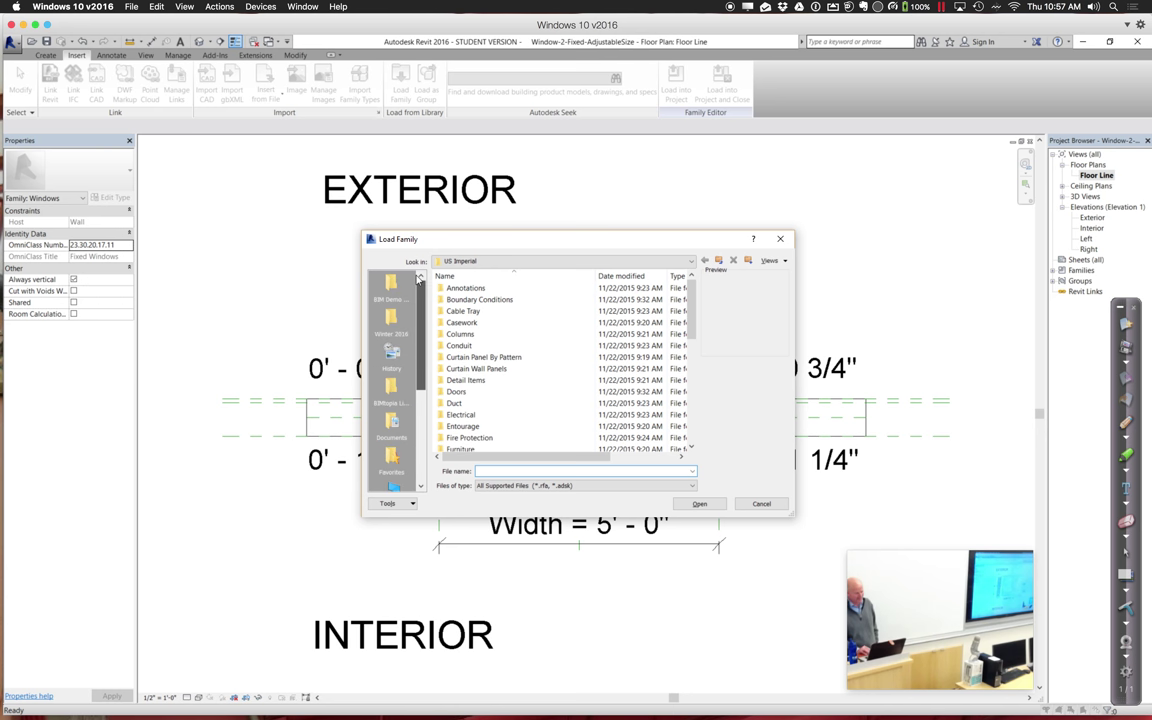
pyautogui.click(395, 316)
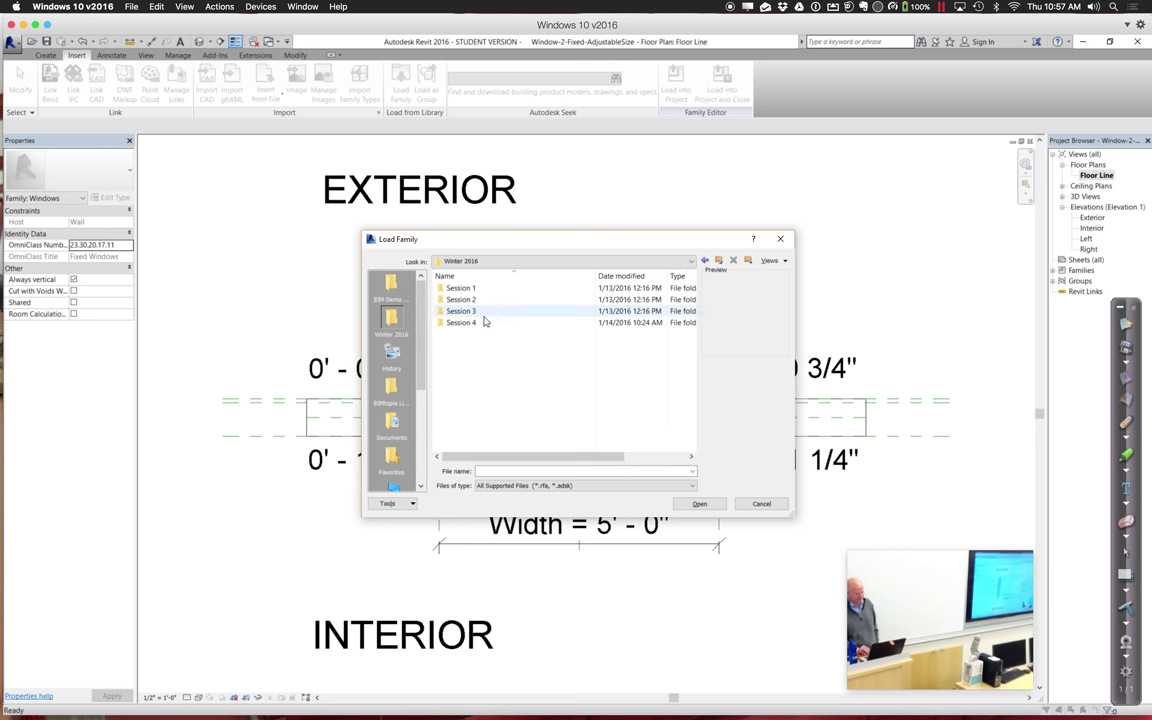
pyautogui.doubleClick(482, 322)
pyautogui.doubleClick(478, 300)
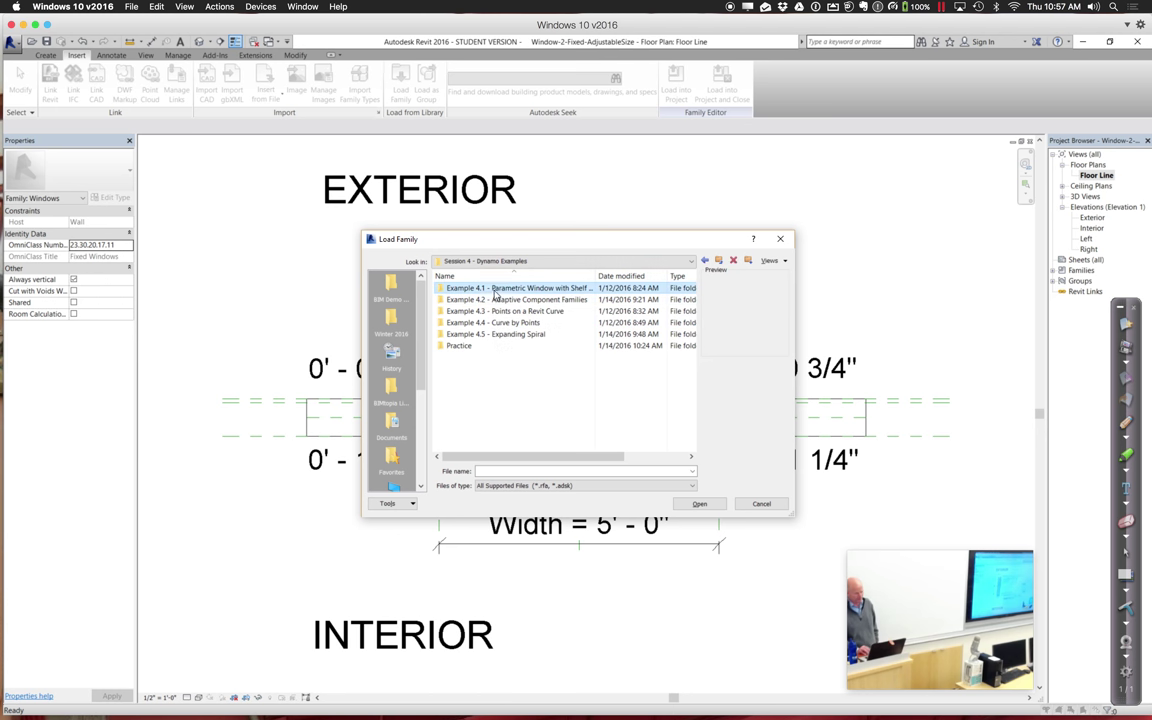
pyautogui.doubleClick(470, 288)
pyautogui.click(497, 311)
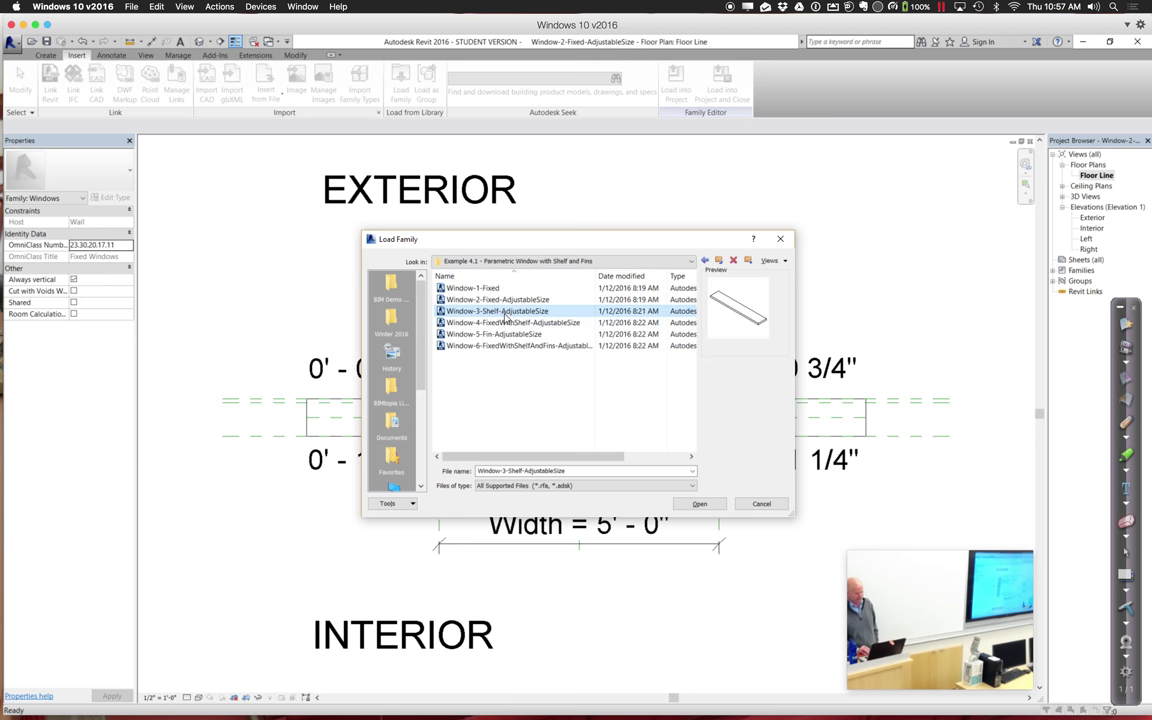
pyautogui.click(700, 504)
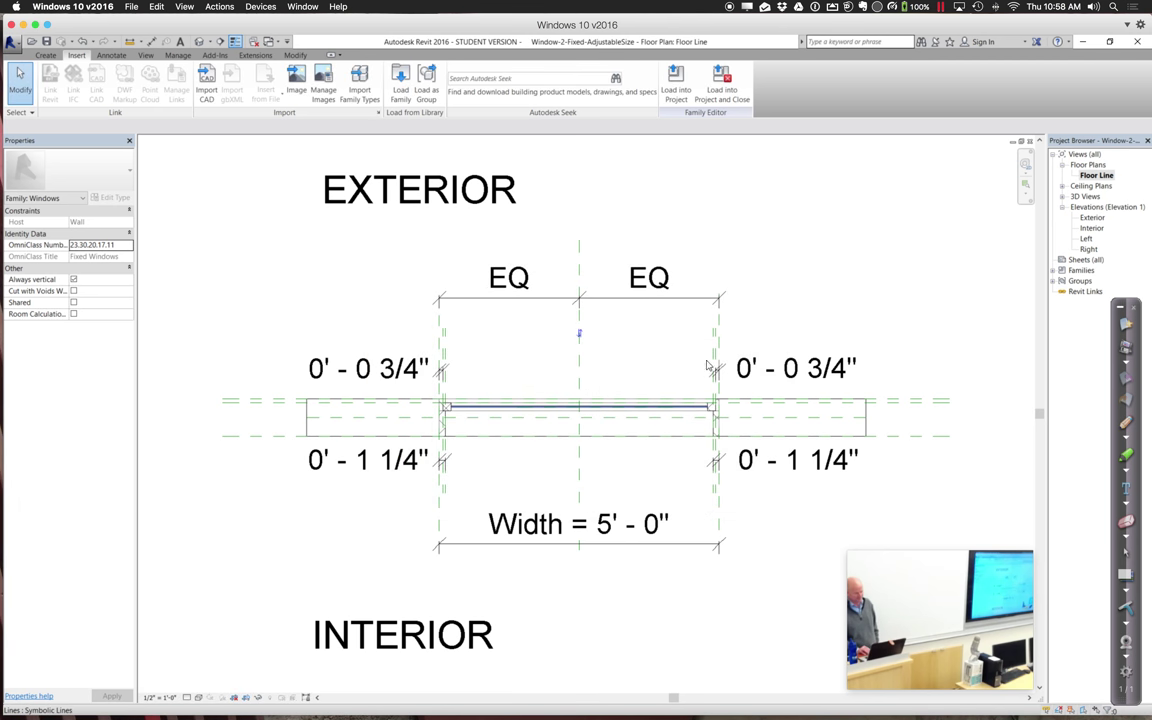
# Place one shelf component in the Floor Line plan on the exterior side, its far edge about 3' 7" from the wall face.
pyautogui.click(200, 42)
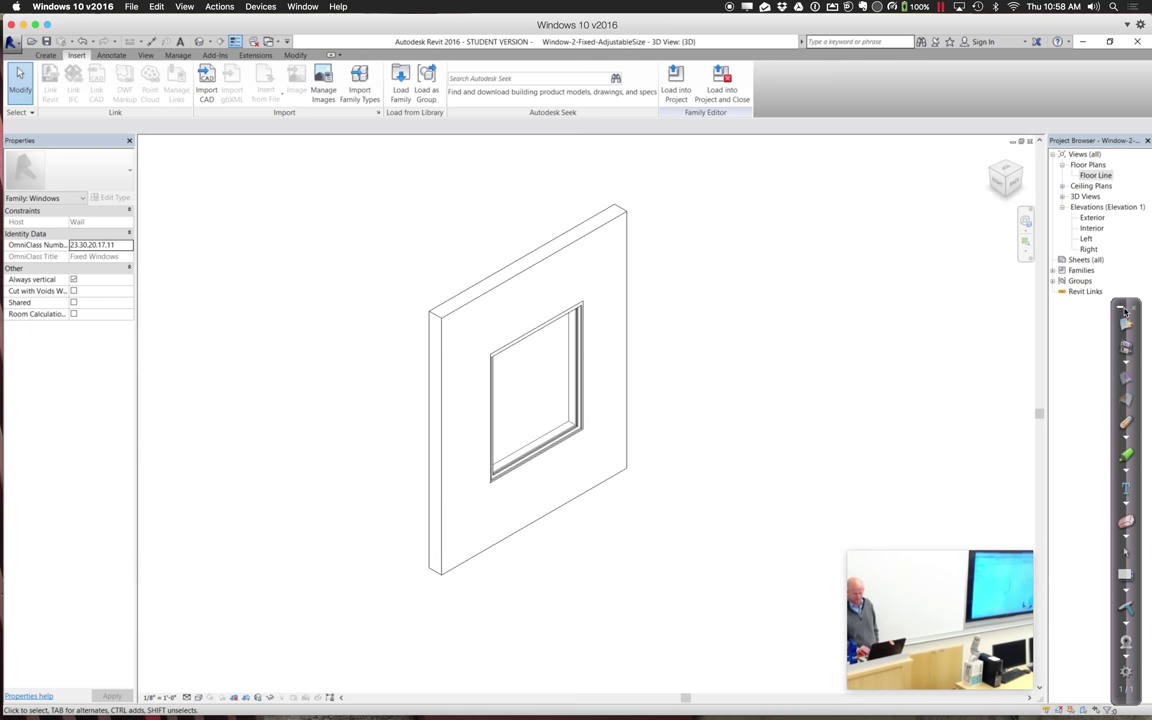
pyautogui.click(1014, 172)
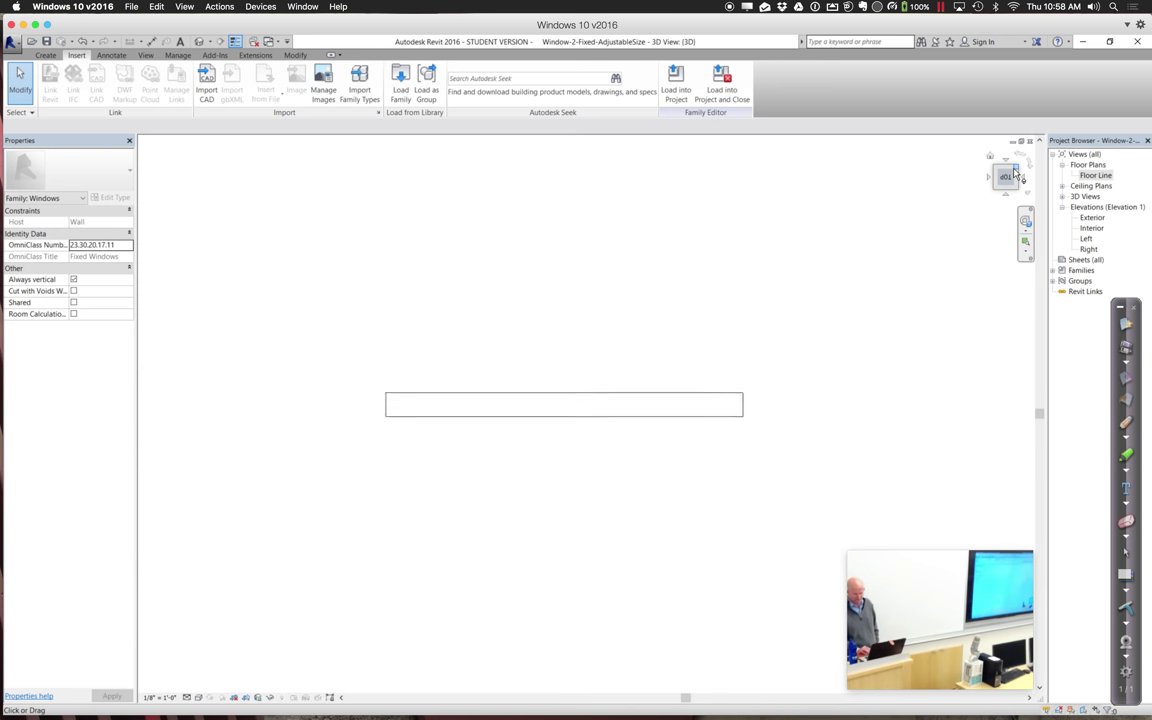
pyautogui.doubleClick(1097, 175)
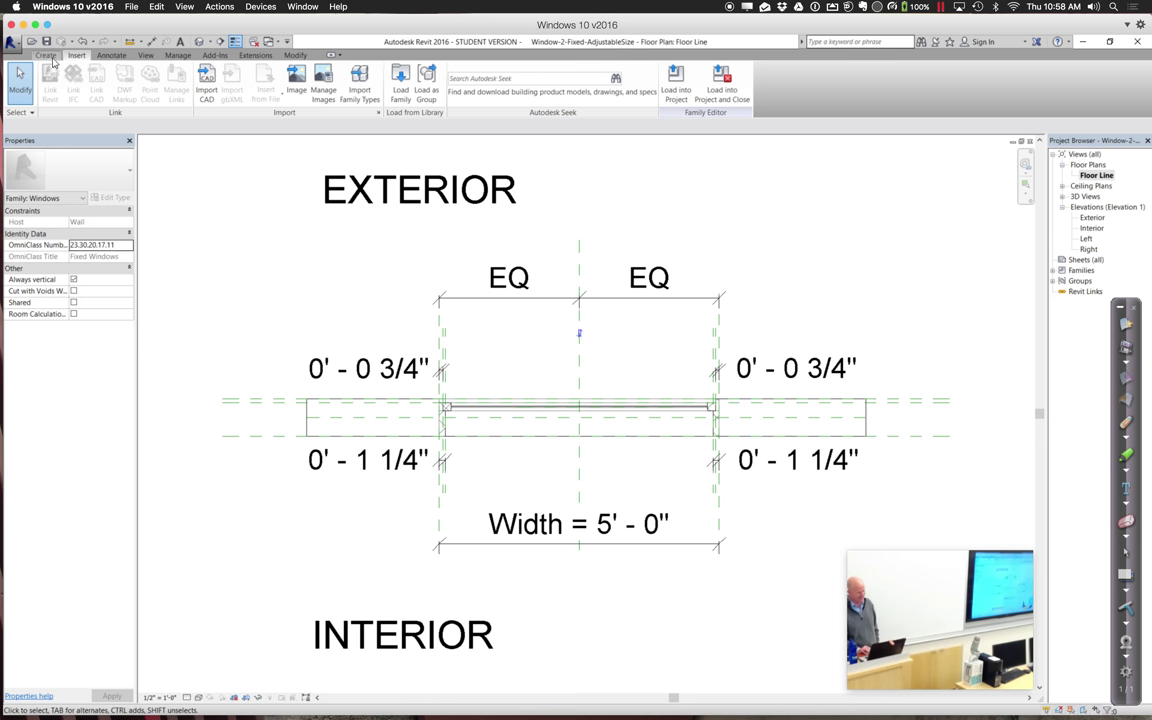
pyautogui.click(47, 55)
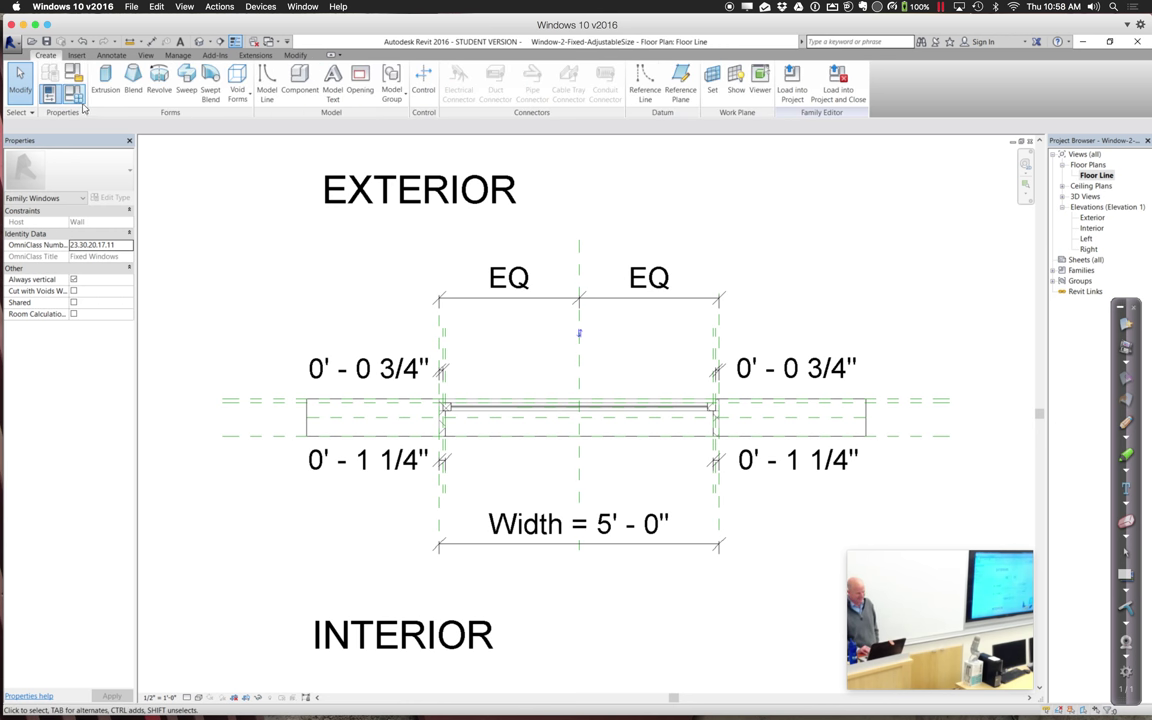
pyautogui.click(299, 85)
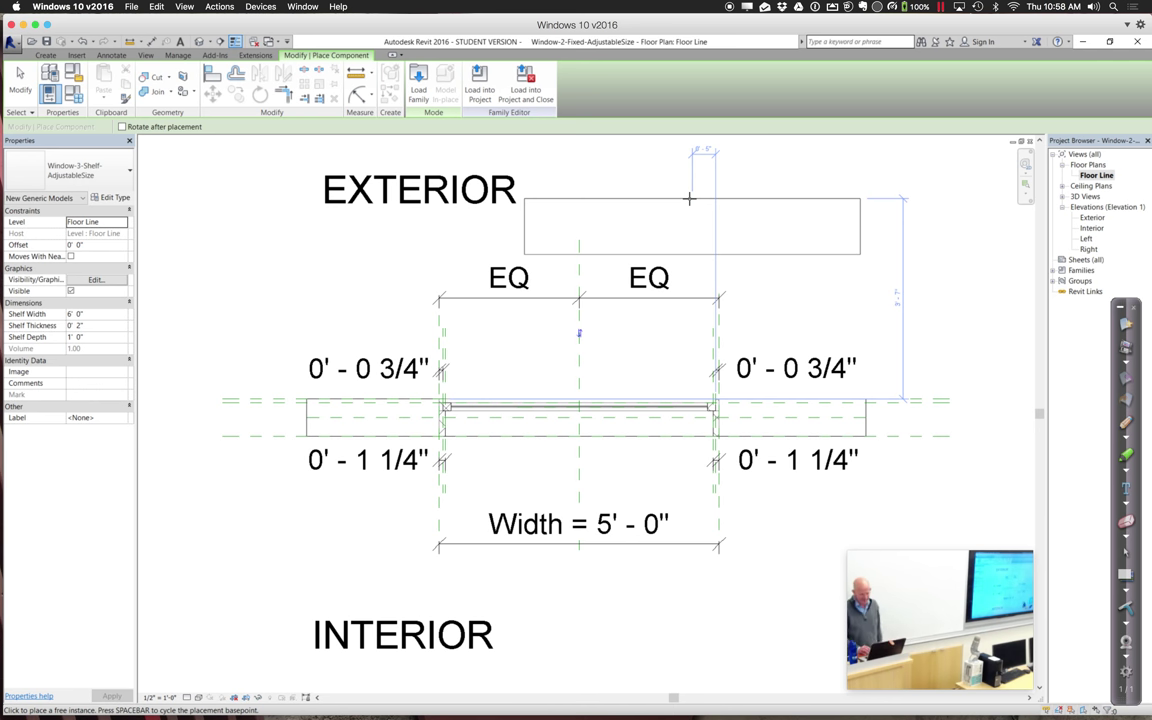
pyautogui.click(688, 198)
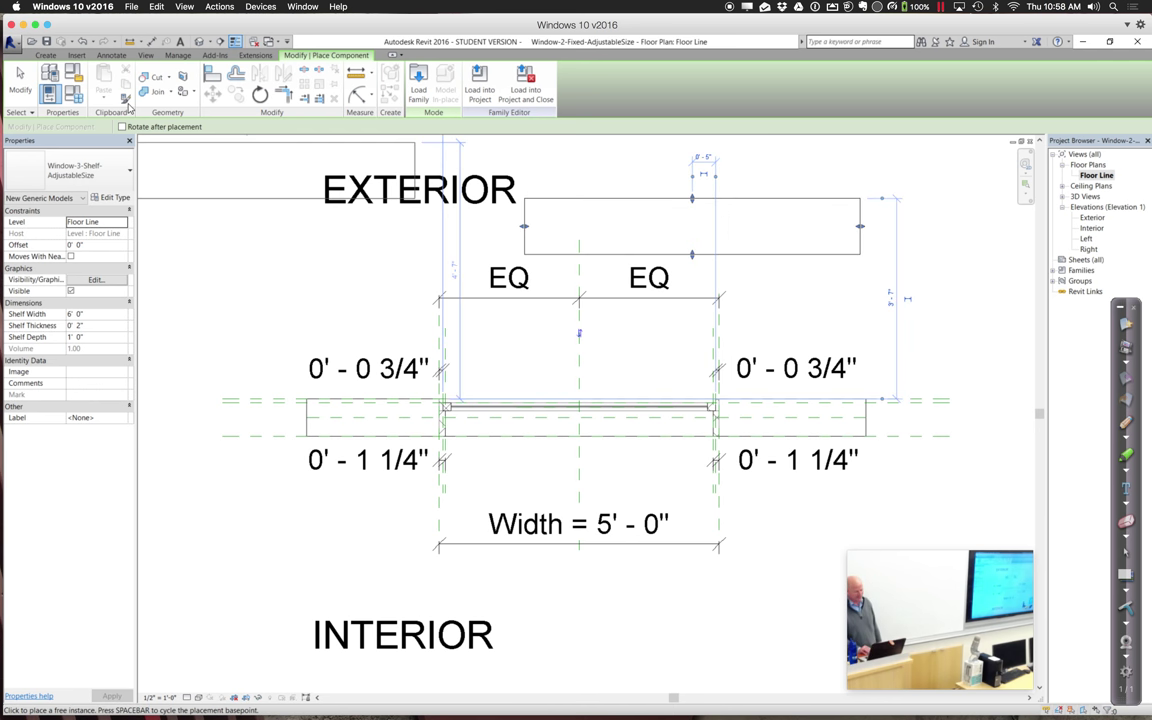
pyautogui.click(20, 80)
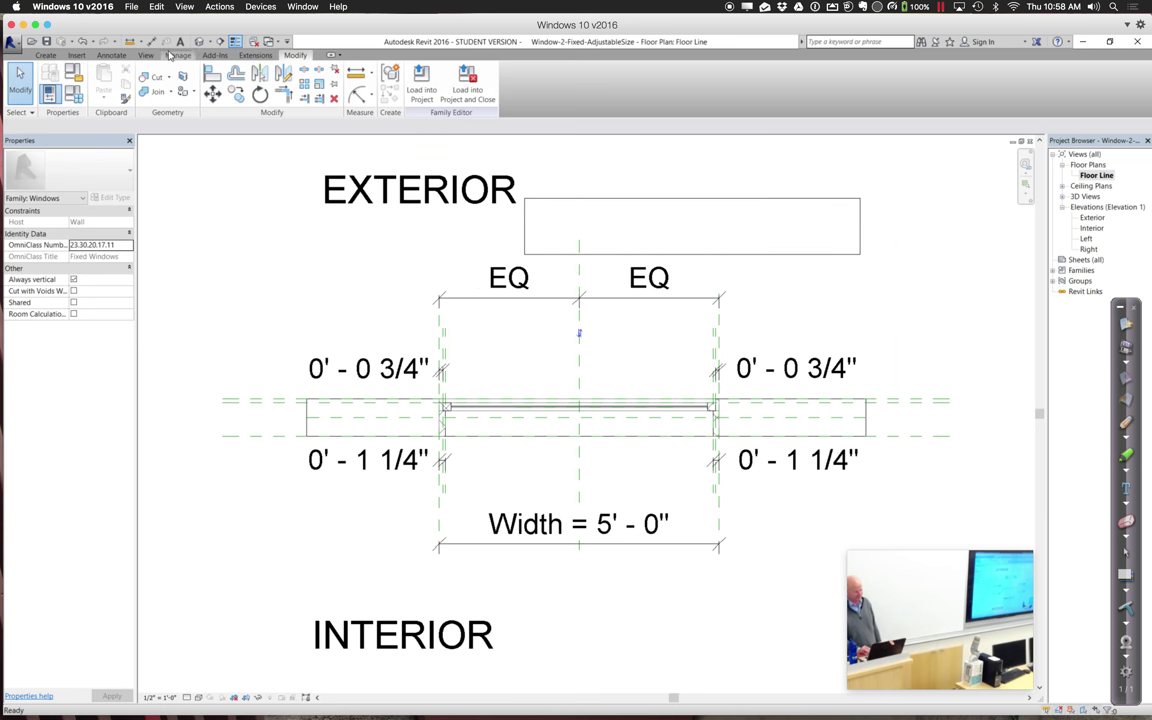
# Inspect the placed shelf together with the whole window wall from an exterior corner in the default 3D view.
pyautogui.click(198, 44)
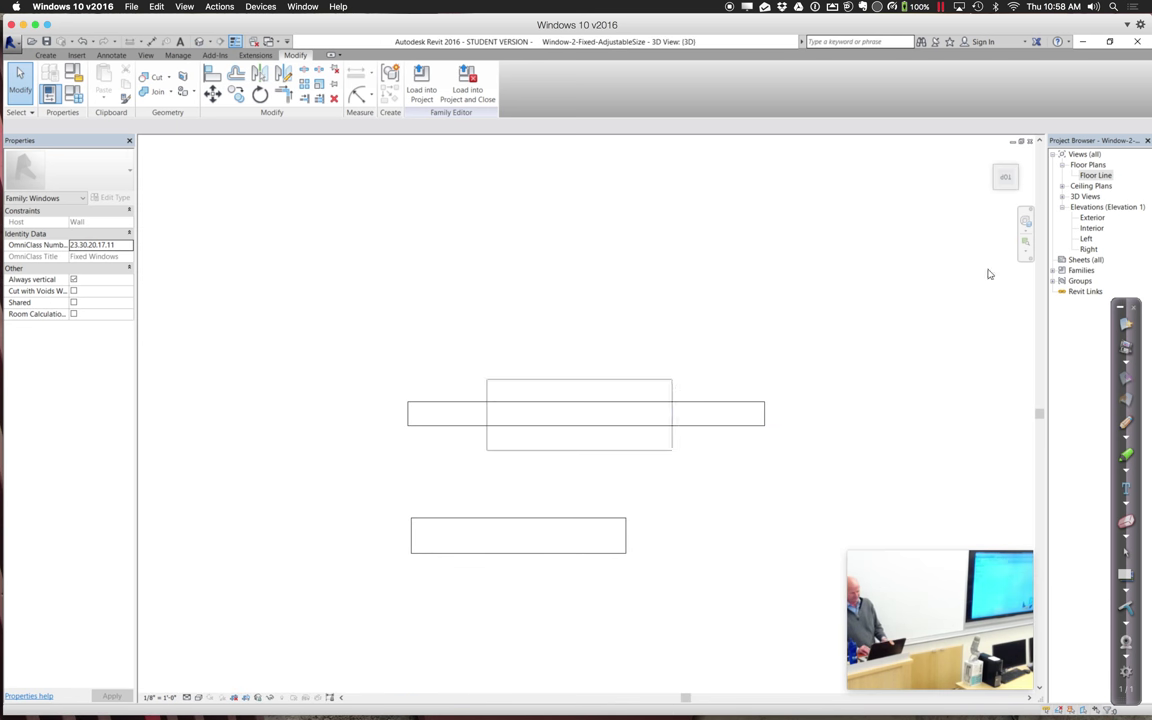
pyautogui.moveTo(1021, 198); pyautogui.dragTo(1017, 193)
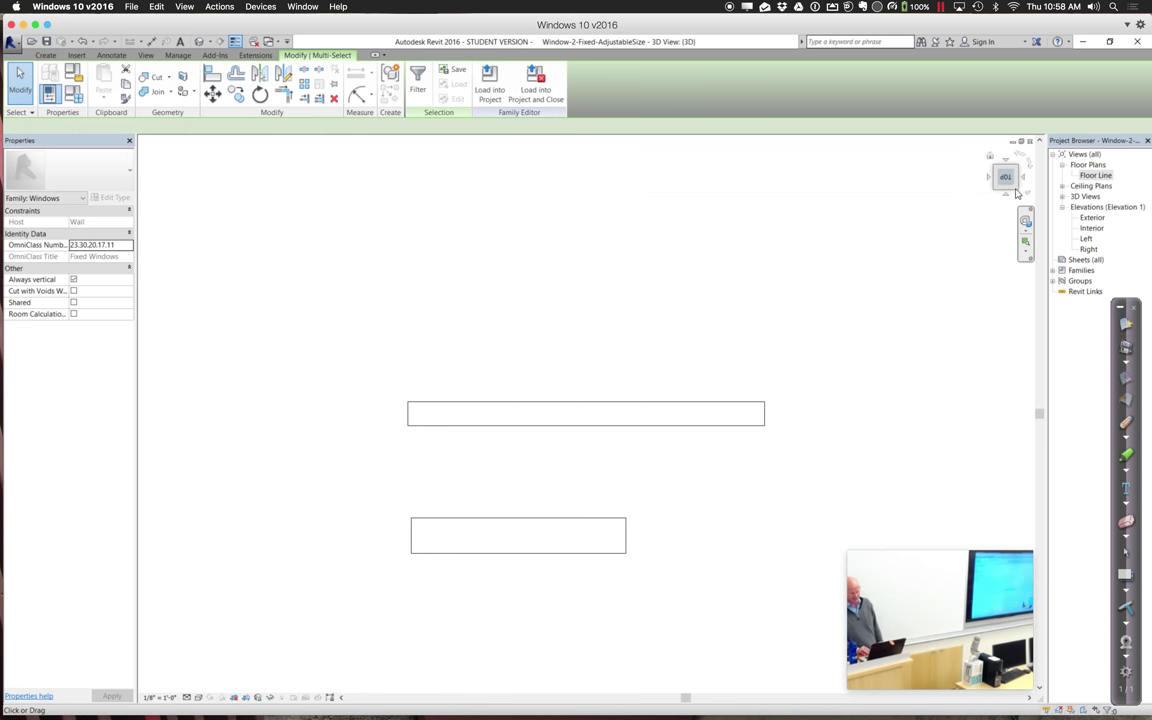
pyautogui.click(1017, 193)
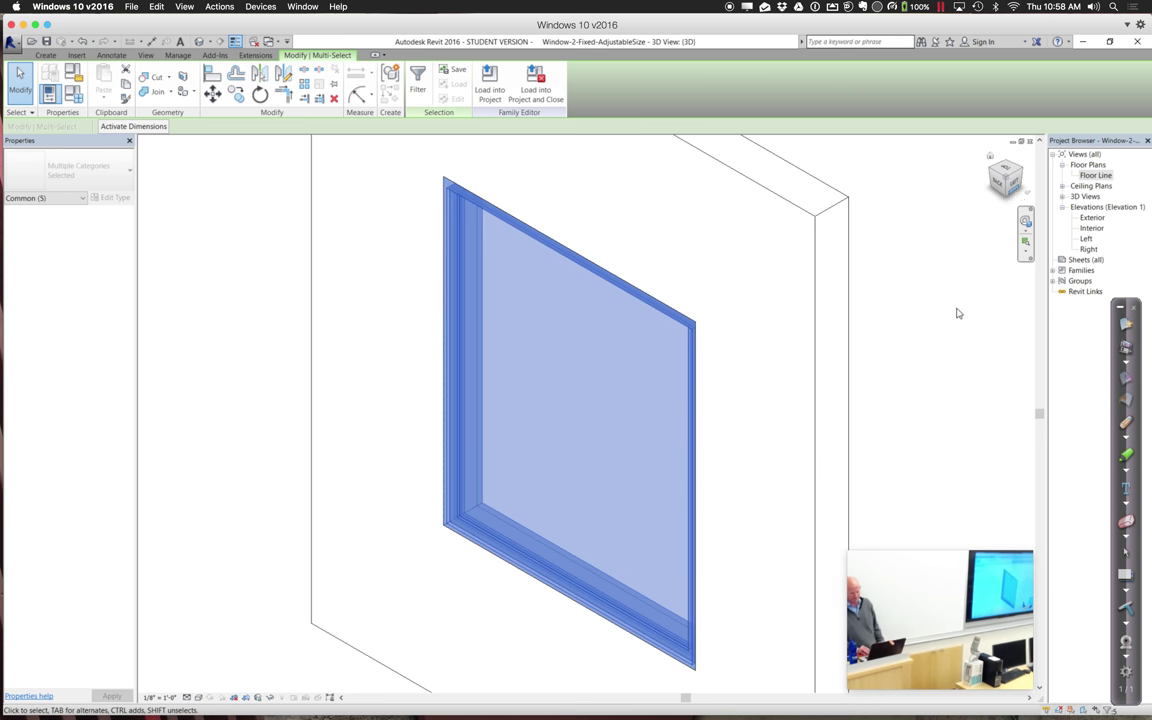
pyautogui.click(956, 314)
pyautogui.press('z')
pyautogui.press('f')
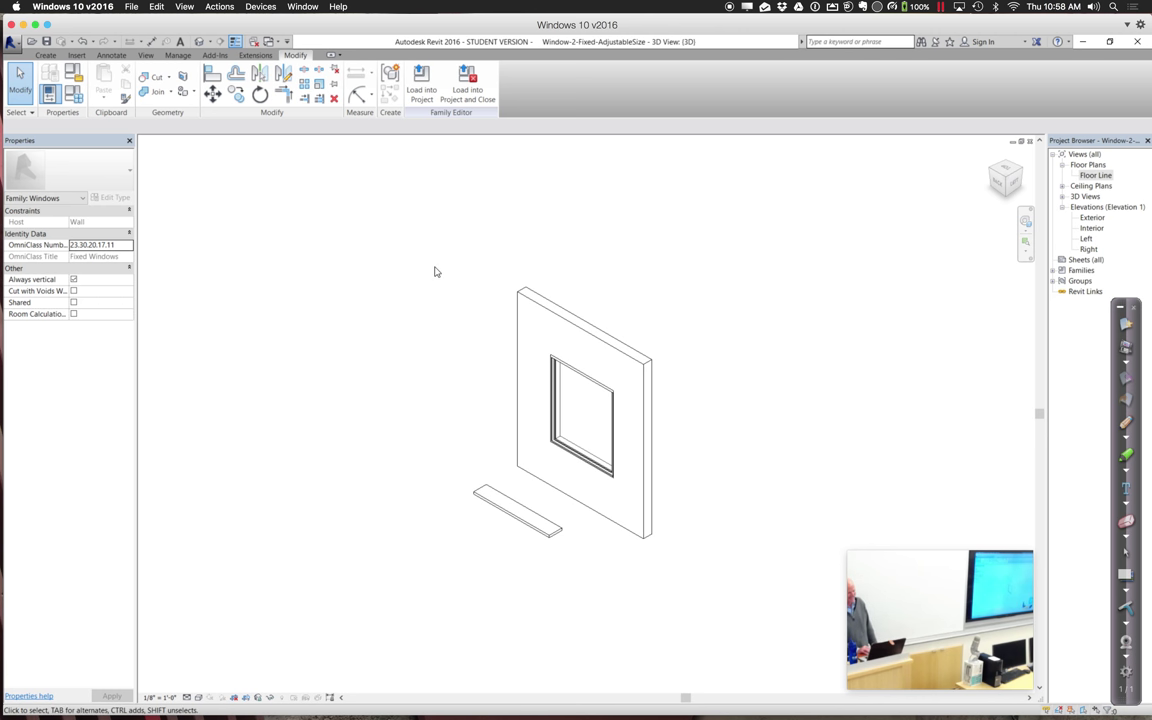
# Delete the placed shelf component from the window family, without loading the family into any open project.
pyautogui.click(483, 490)
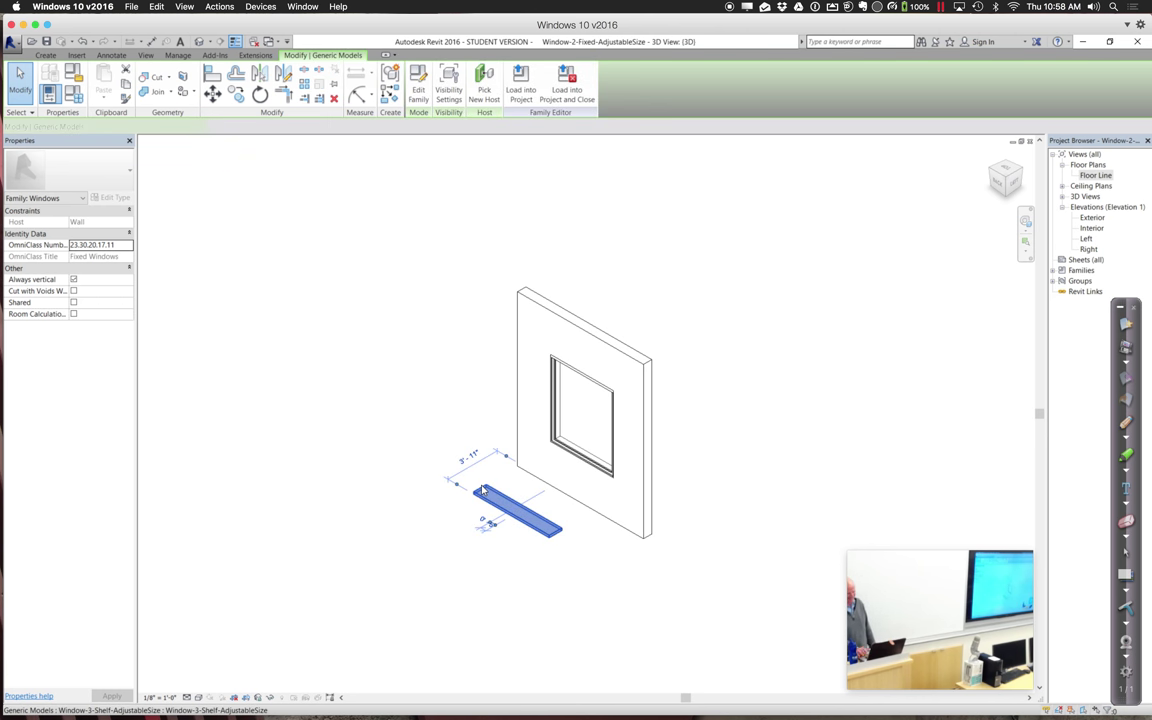
pyautogui.press('Delete')
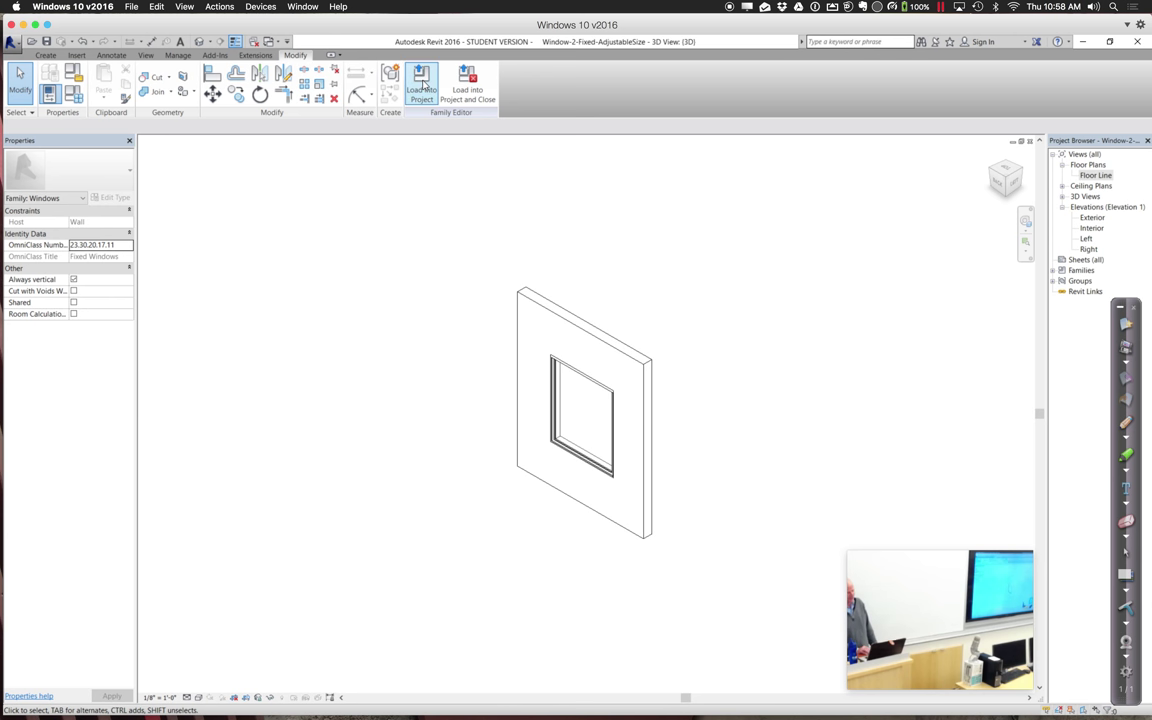
pyautogui.click(421, 85)
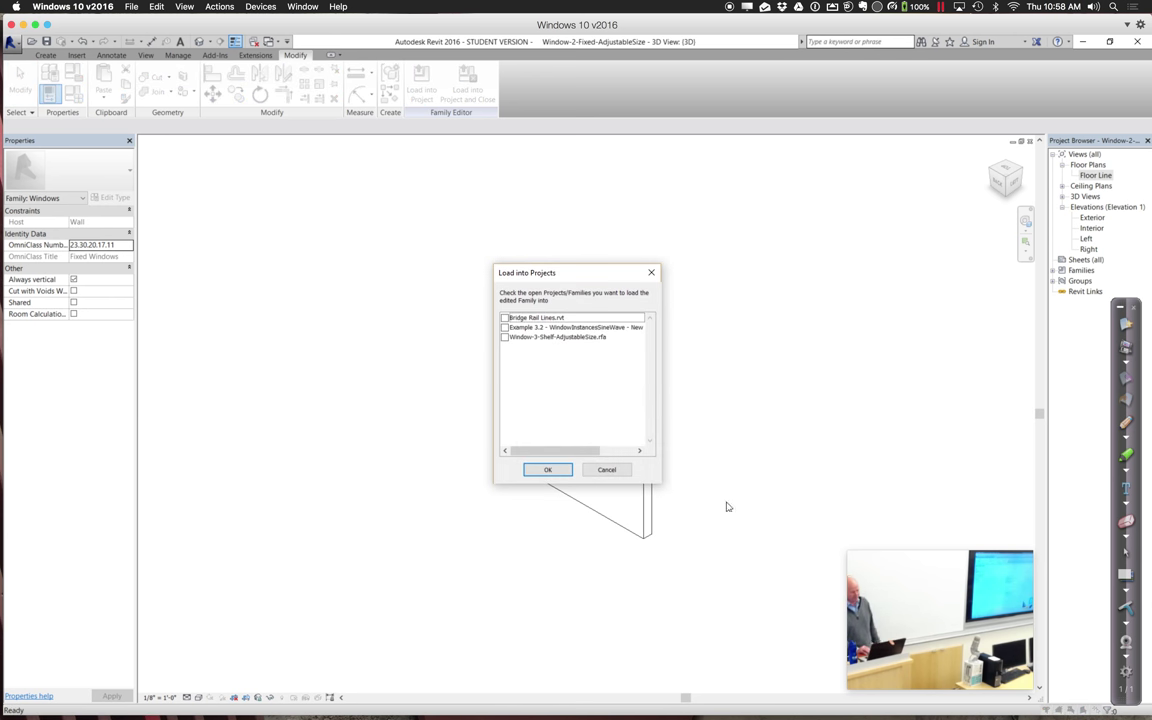
pyautogui.click(609, 472)
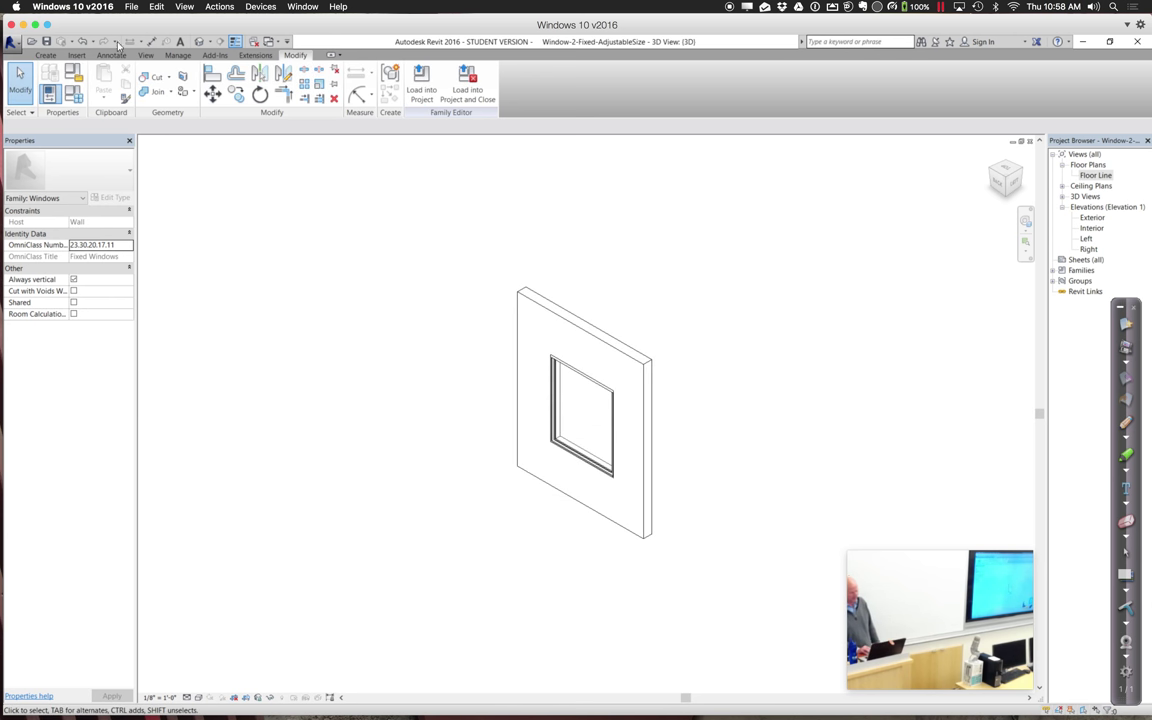
# Load the Window-3-Shelf-AdjustableSize family from the Session 4 Example 4.1 - Parametric Window with Shelf and Fins folder into the window family.
pyautogui.click(76, 55)
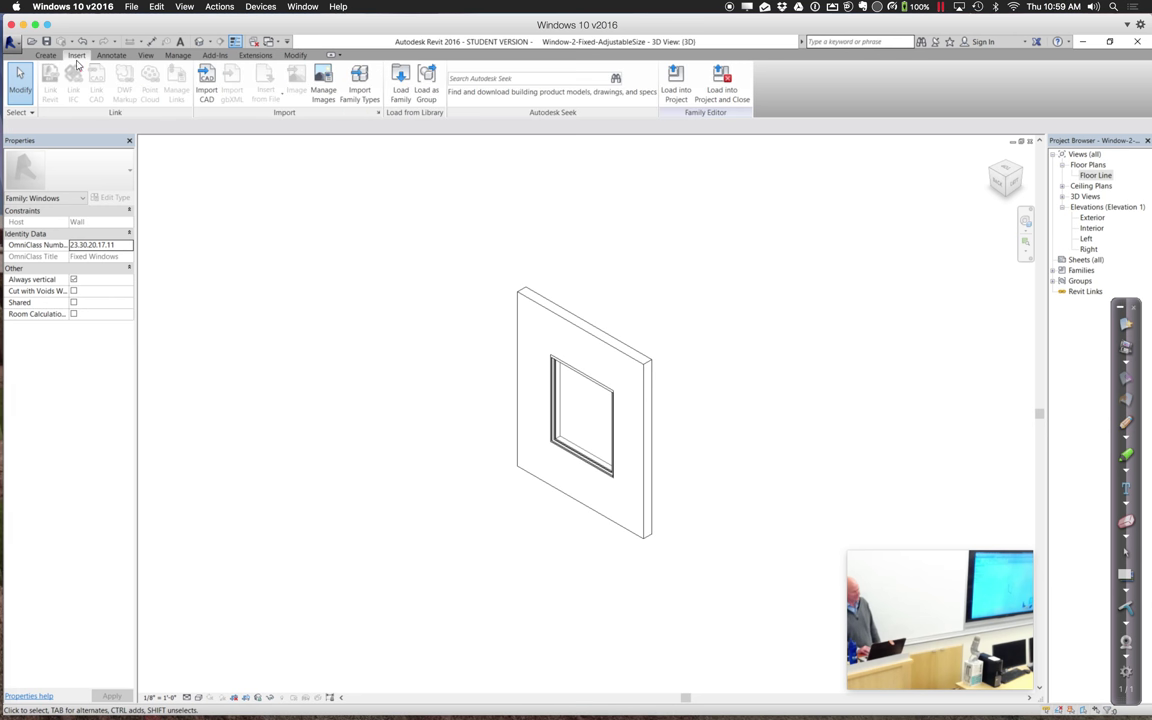
pyautogui.click(401, 88)
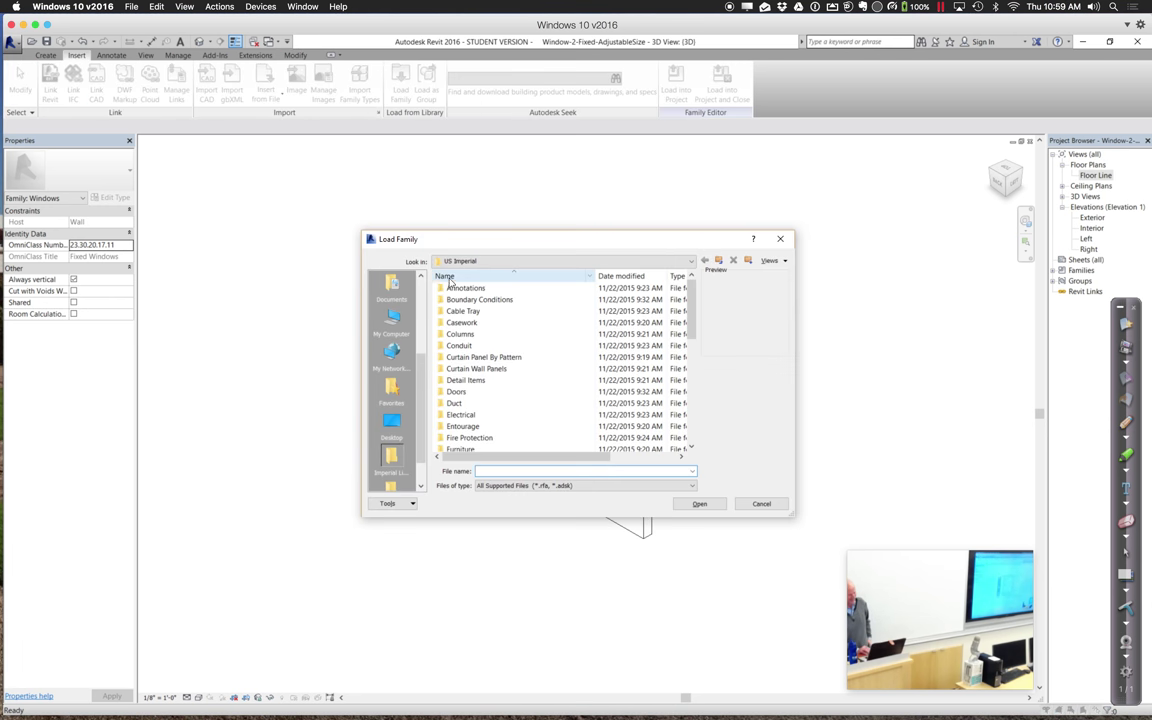
pyautogui.scroll(5, 421, 319)
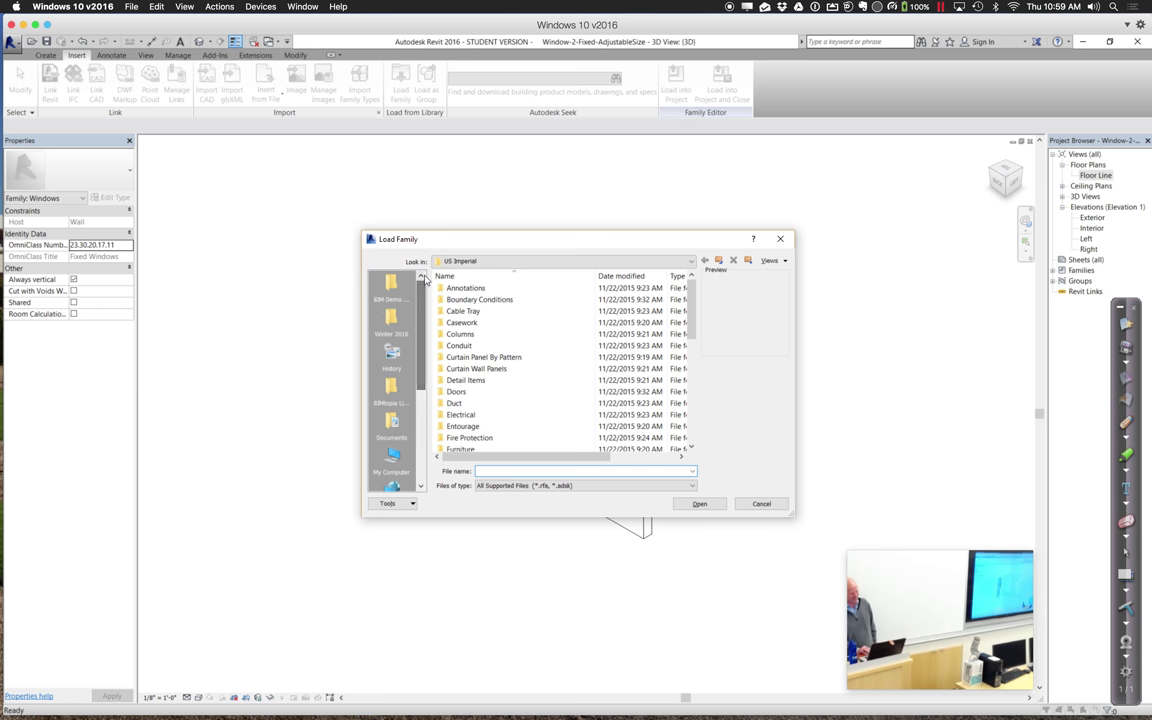
pyautogui.click(392, 320)
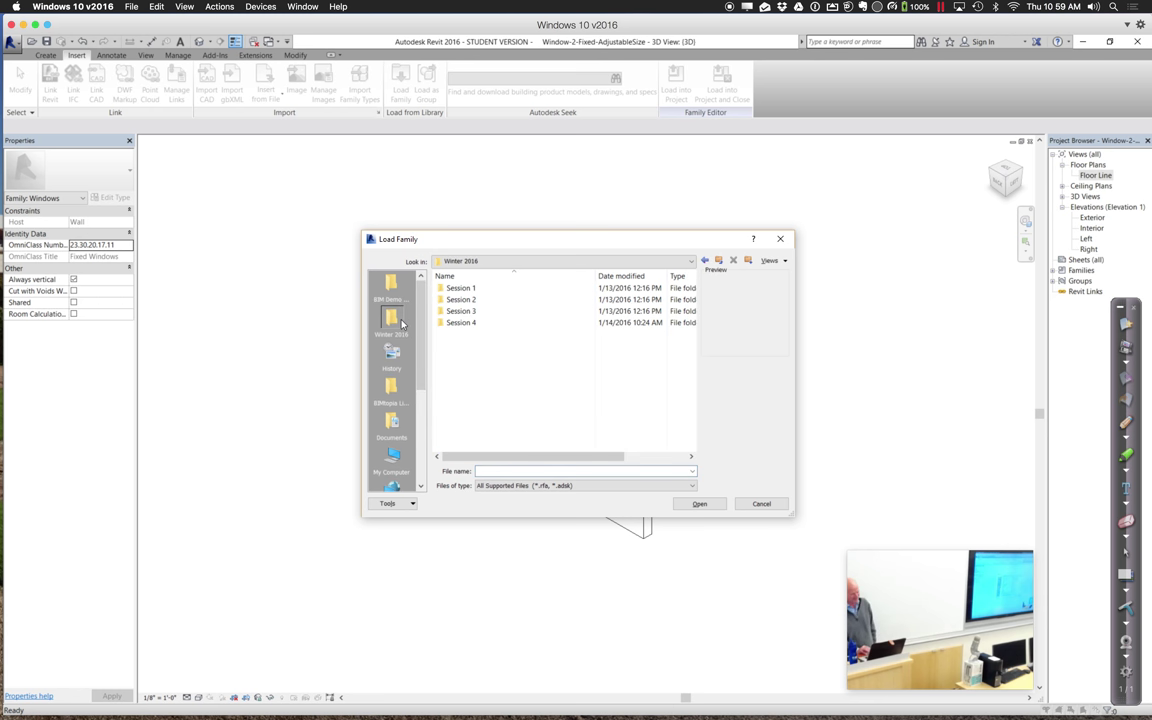
pyautogui.doubleClick(455, 323)
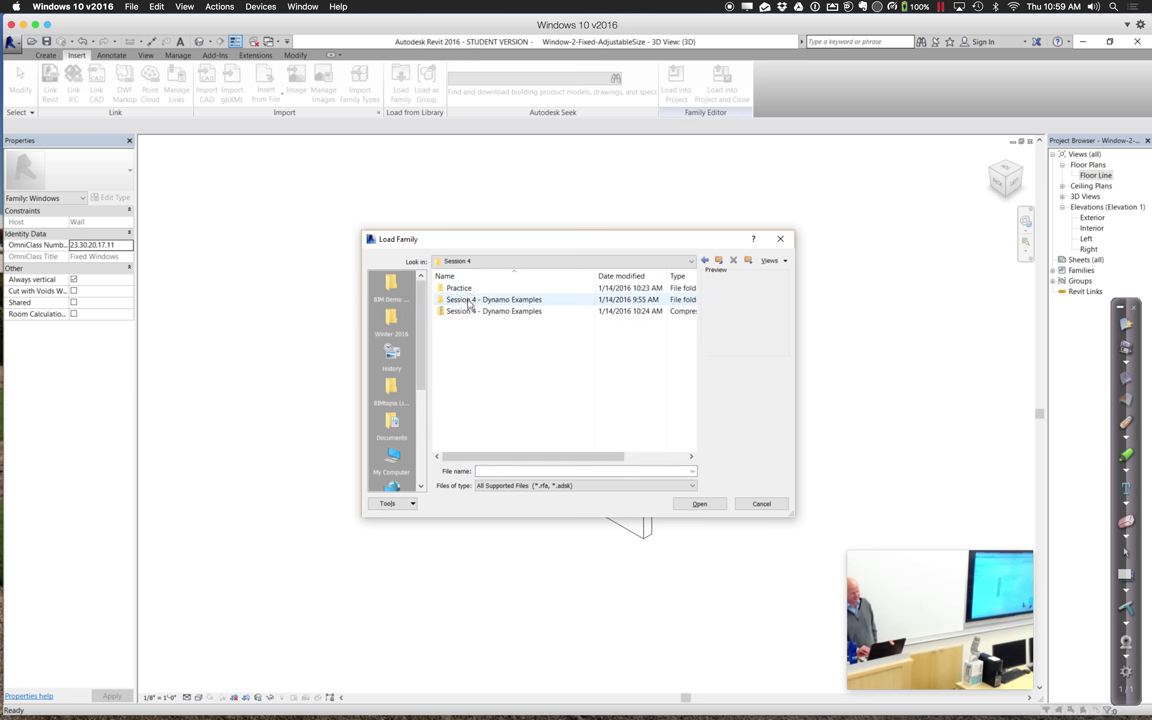
pyautogui.doubleClick(468, 300)
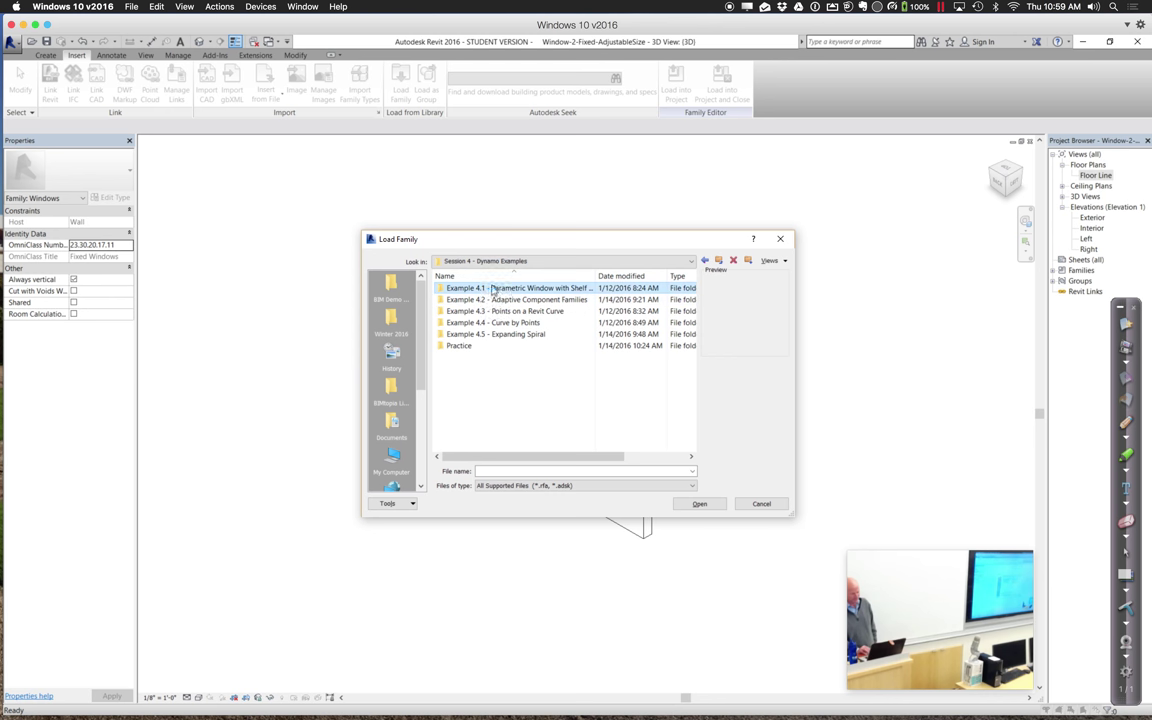
pyautogui.doubleClick(492, 287)
pyautogui.click(499, 312)
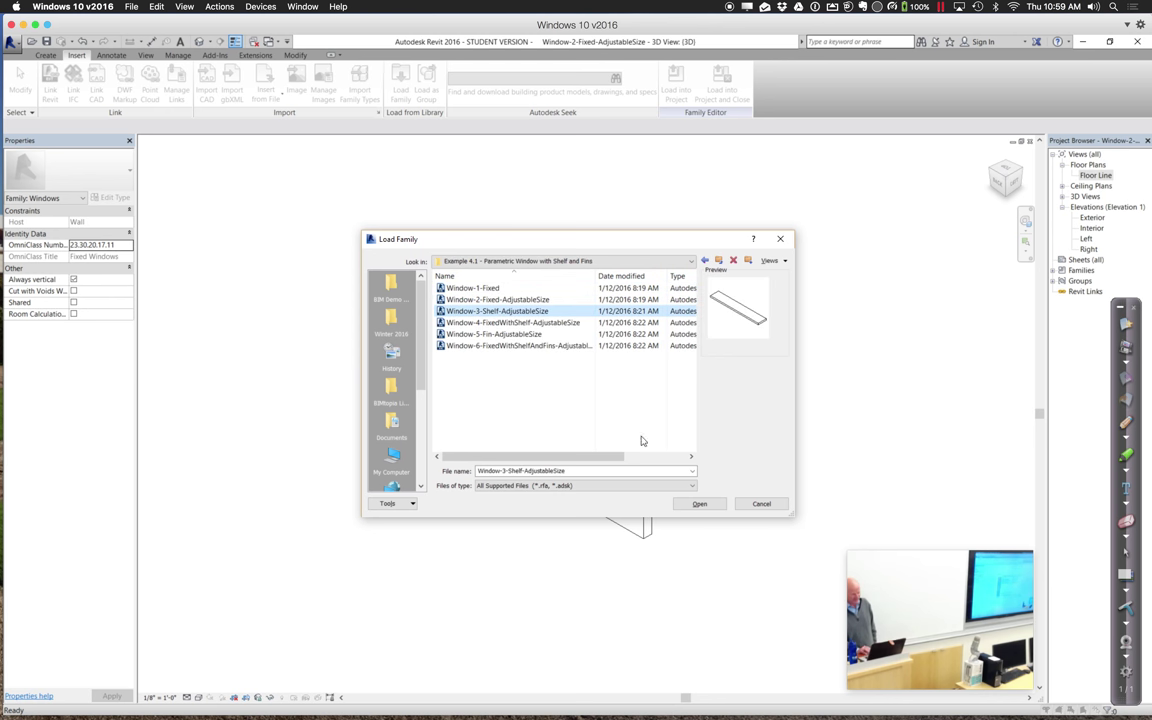
pyautogui.click(690, 504)
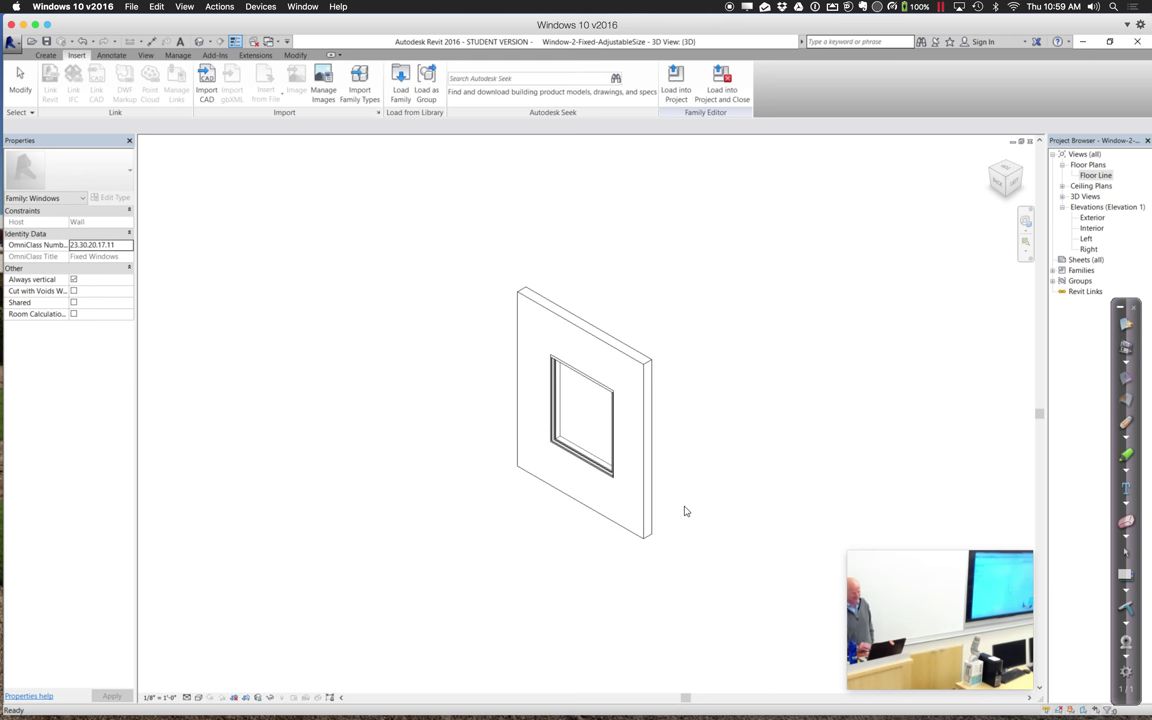
# Place one Window-3-Shelf-AdjustableSize component in the 3D view at Floor Line level, about 4' 6" out from the exterior side of the wall.
pyautogui.click(55, 57)
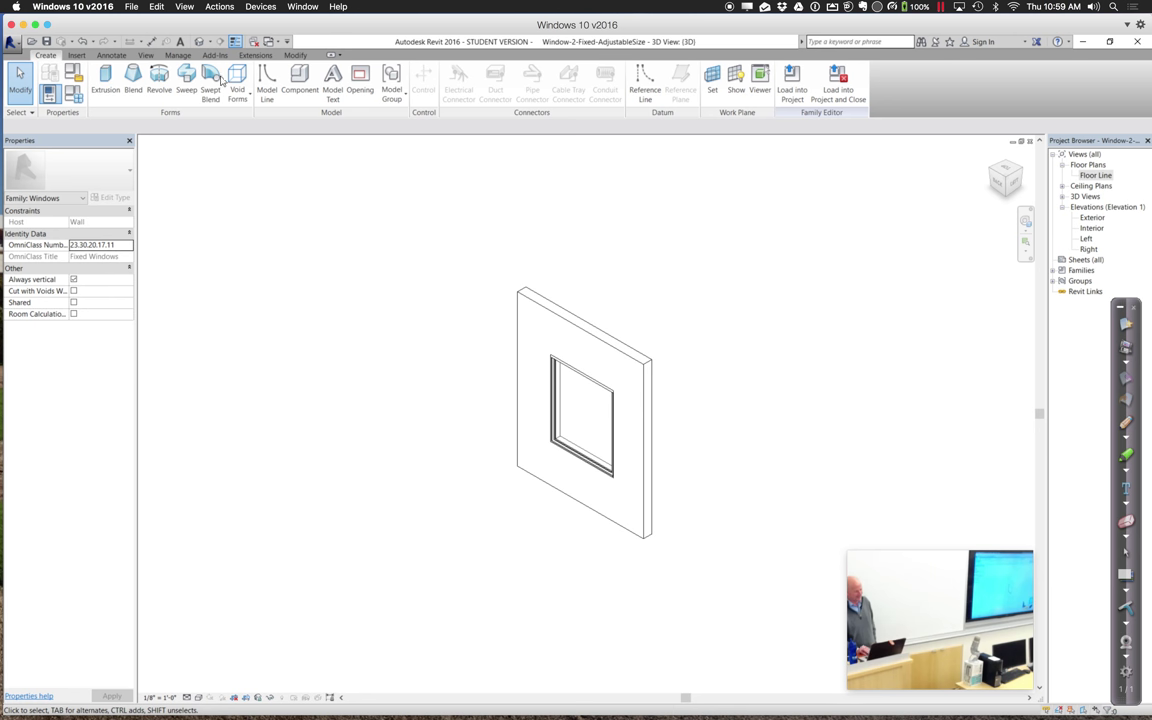
pyautogui.click(302, 86)
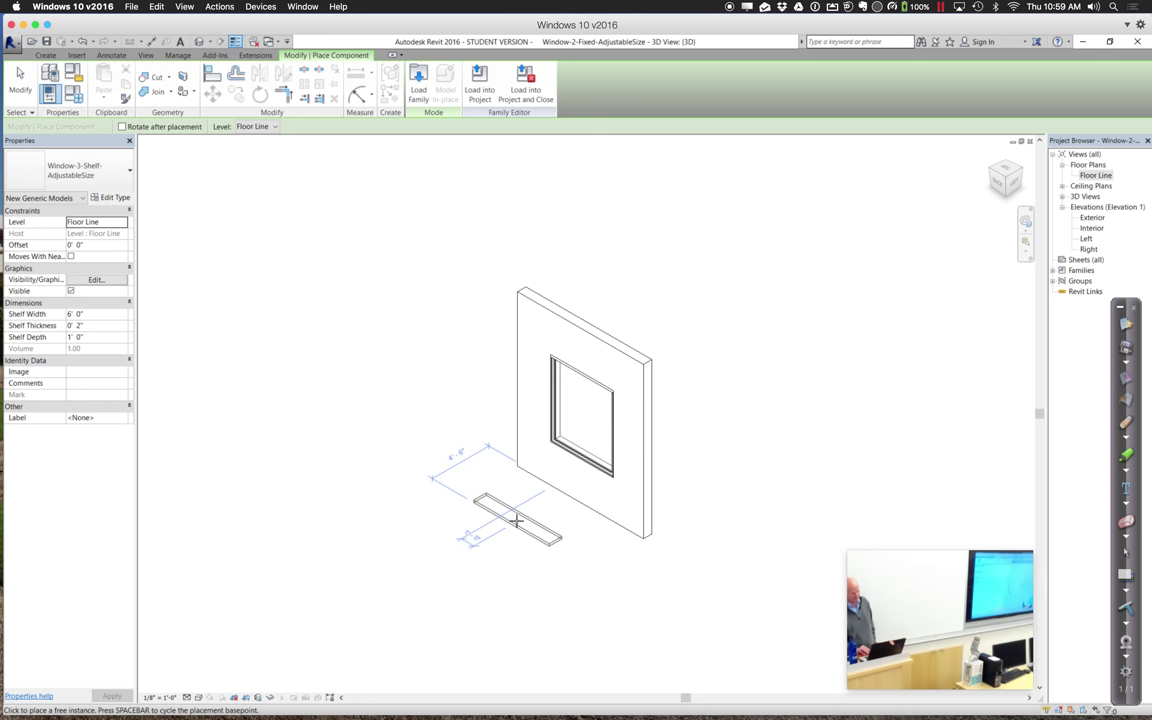
pyautogui.click(514, 523)
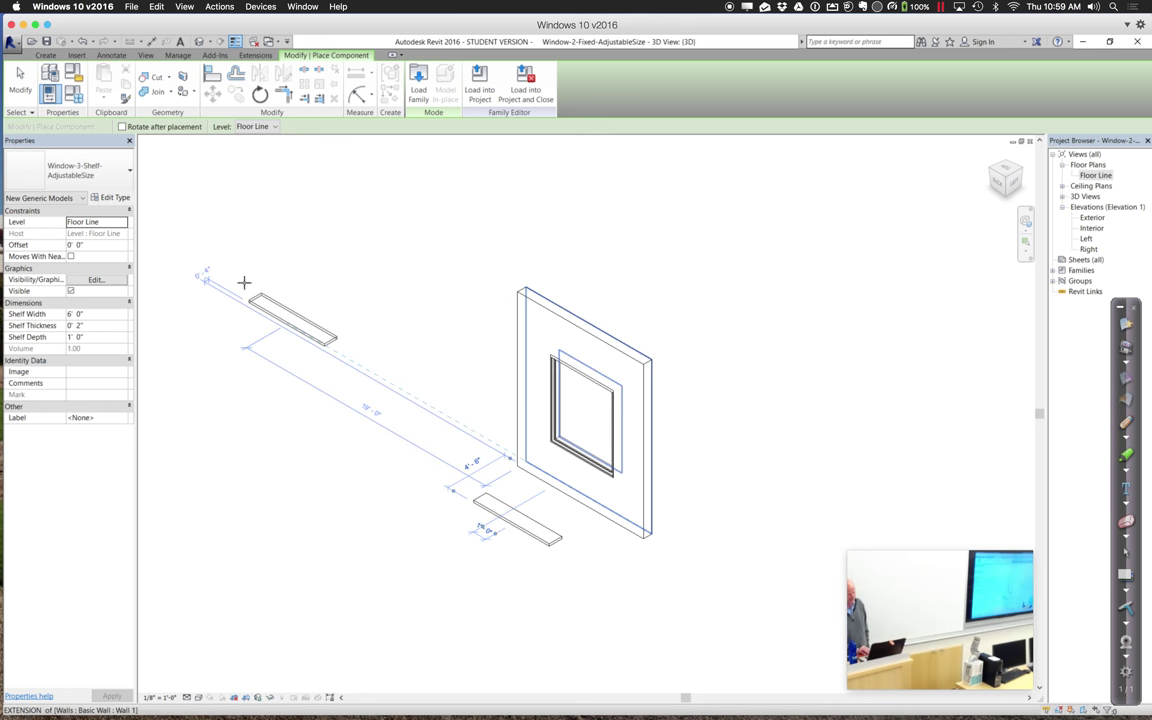
pyautogui.click(27, 87)
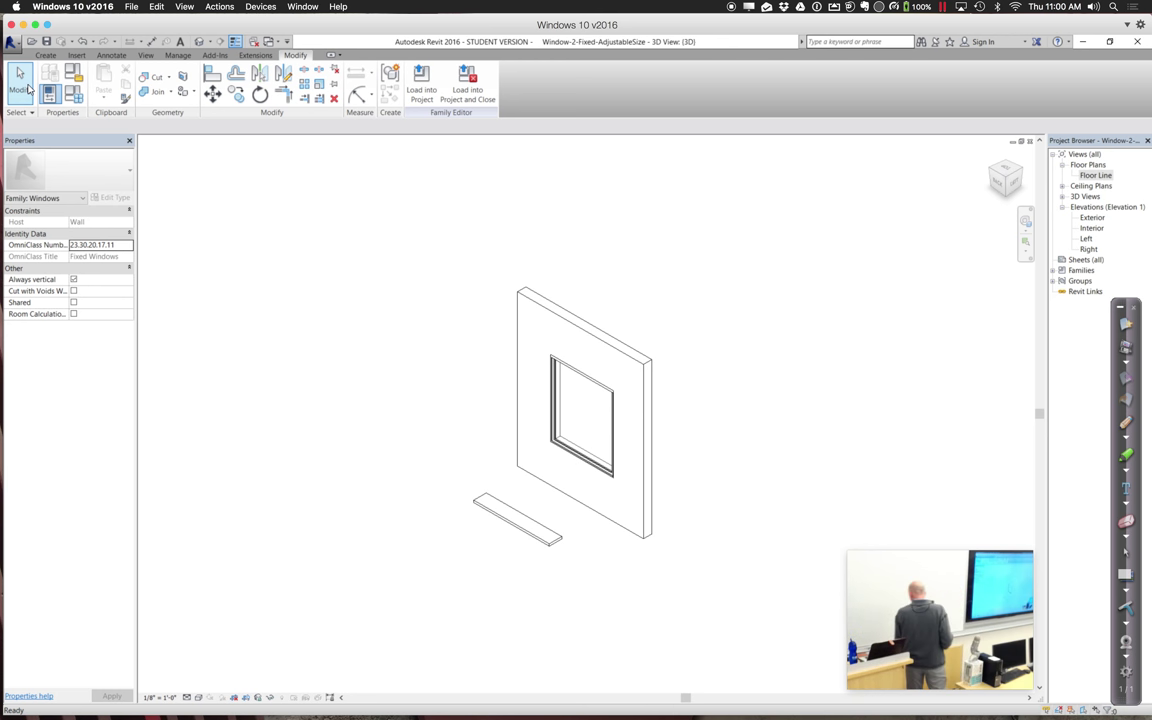
pyautogui.click(28, 88)
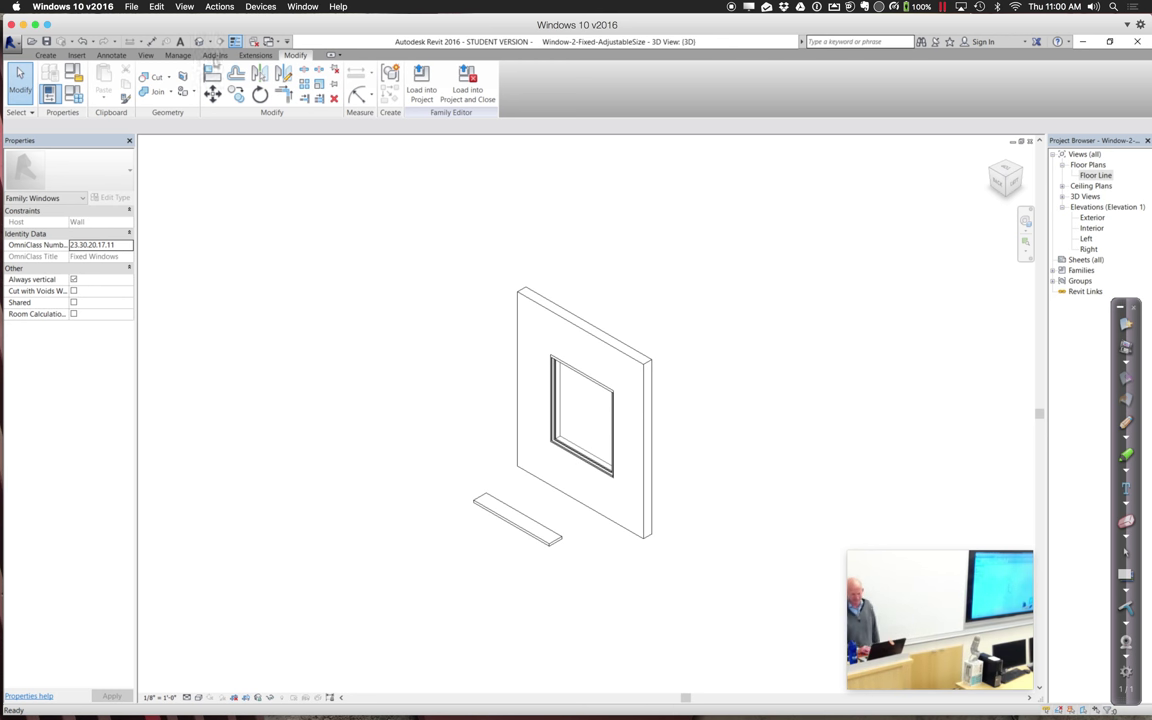
# In the Exterior elevation, align the shelf's top edge to the reference plane at the window head and lock the alignment.
pyautogui.doubleClick(1092, 218)
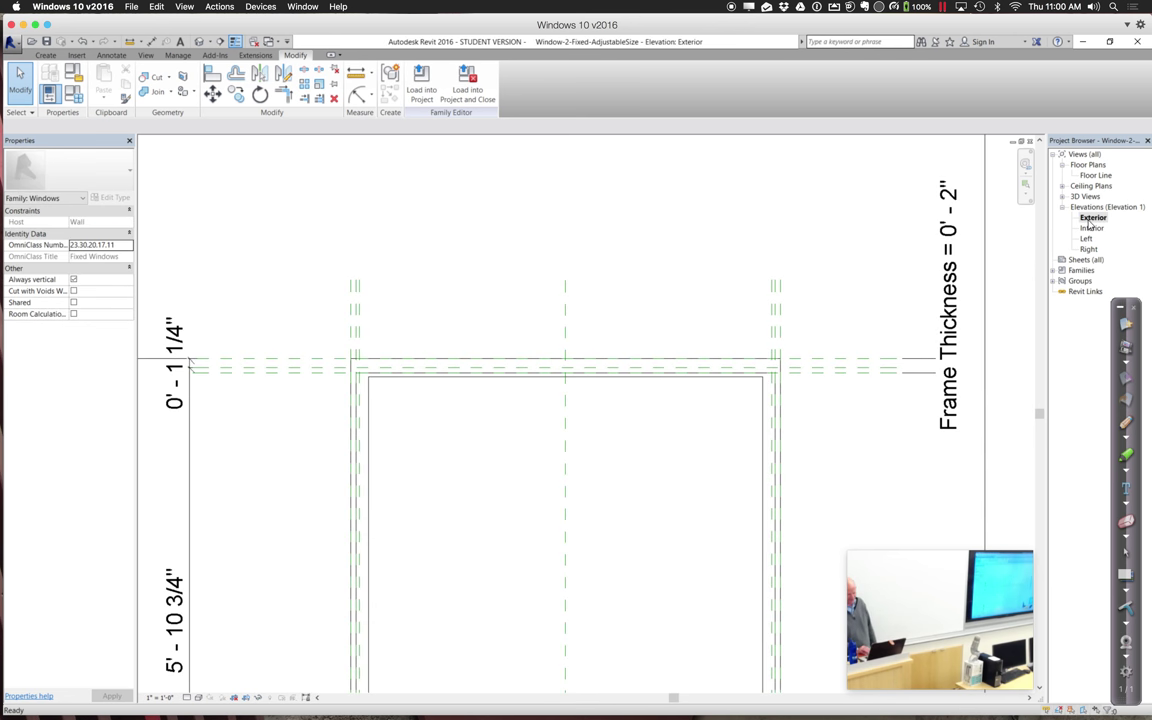
pyautogui.press('z')
pyautogui.press('f')
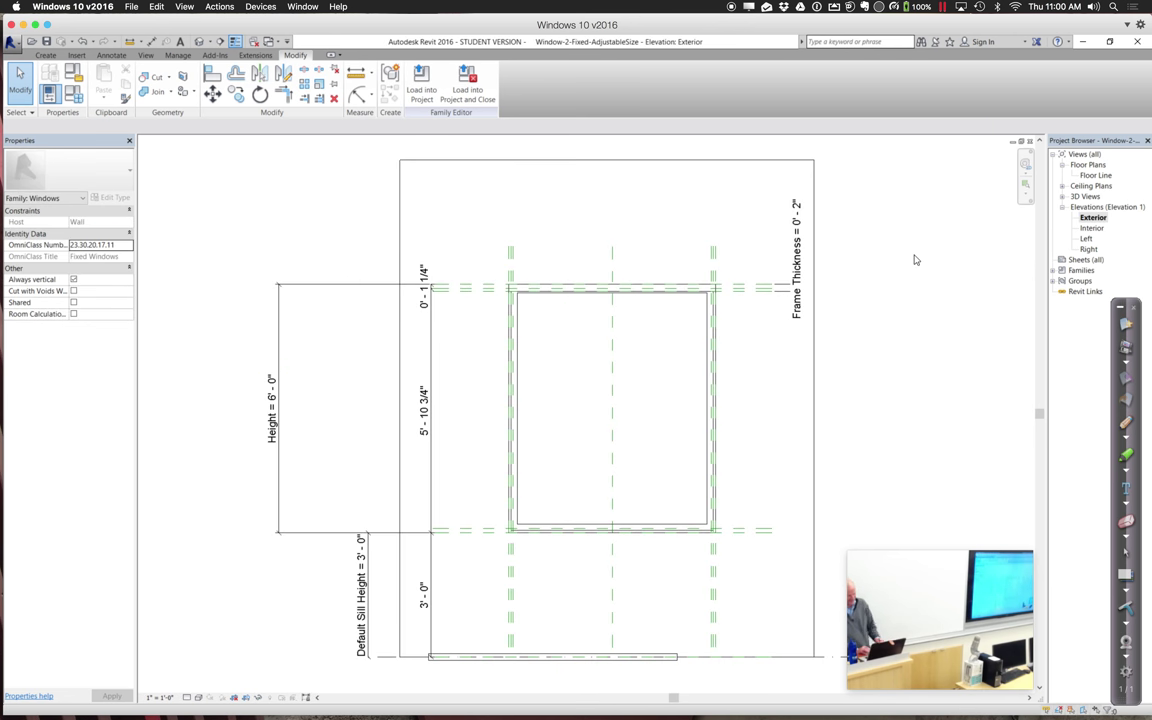
pyautogui.click(627, 660)
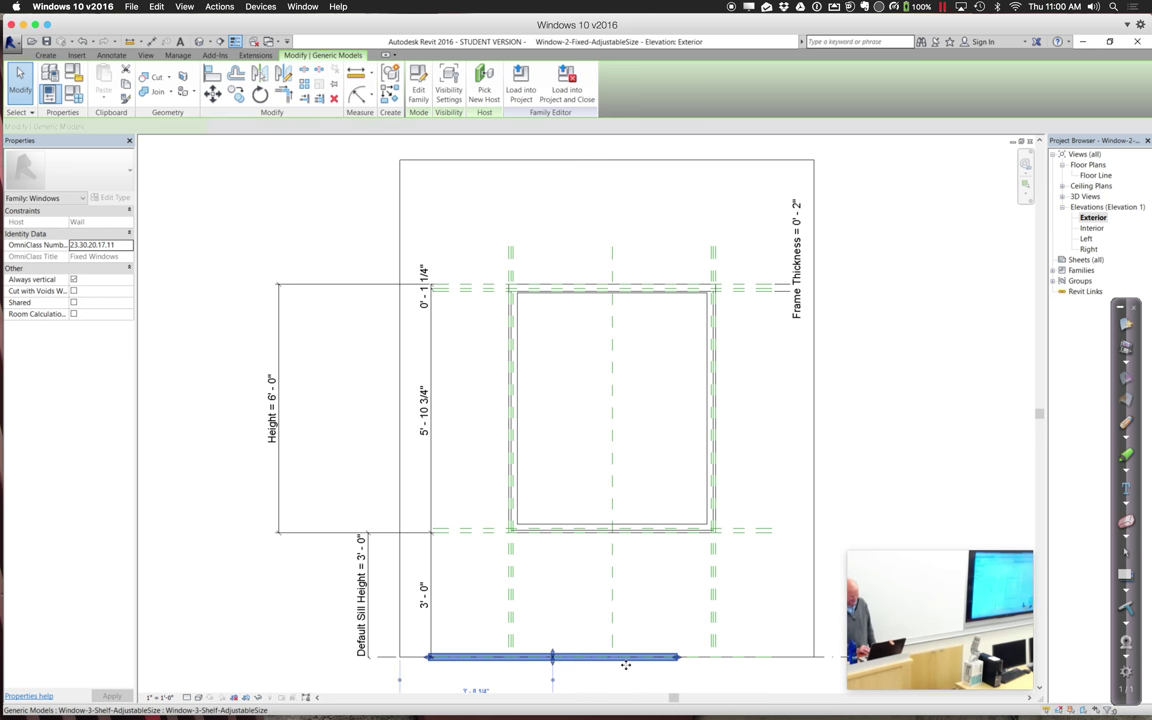
pyautogui.press('Escape')
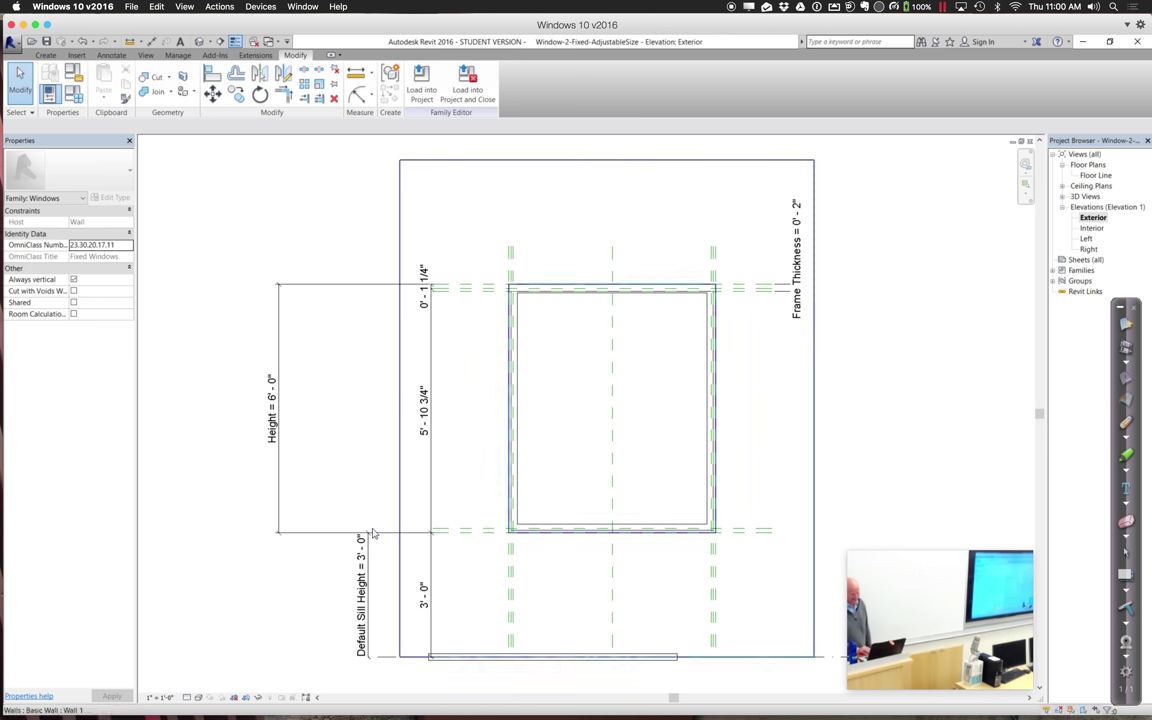
pyautogui.click(212, 75)
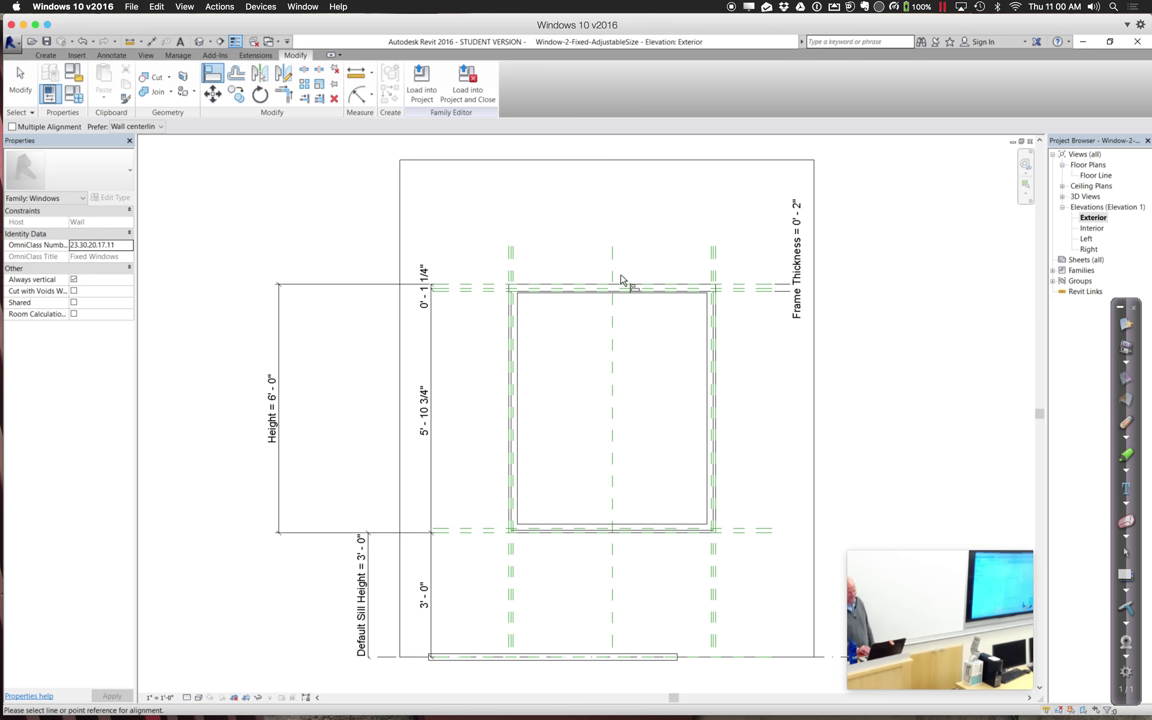
pyautogui.click(757, 286)
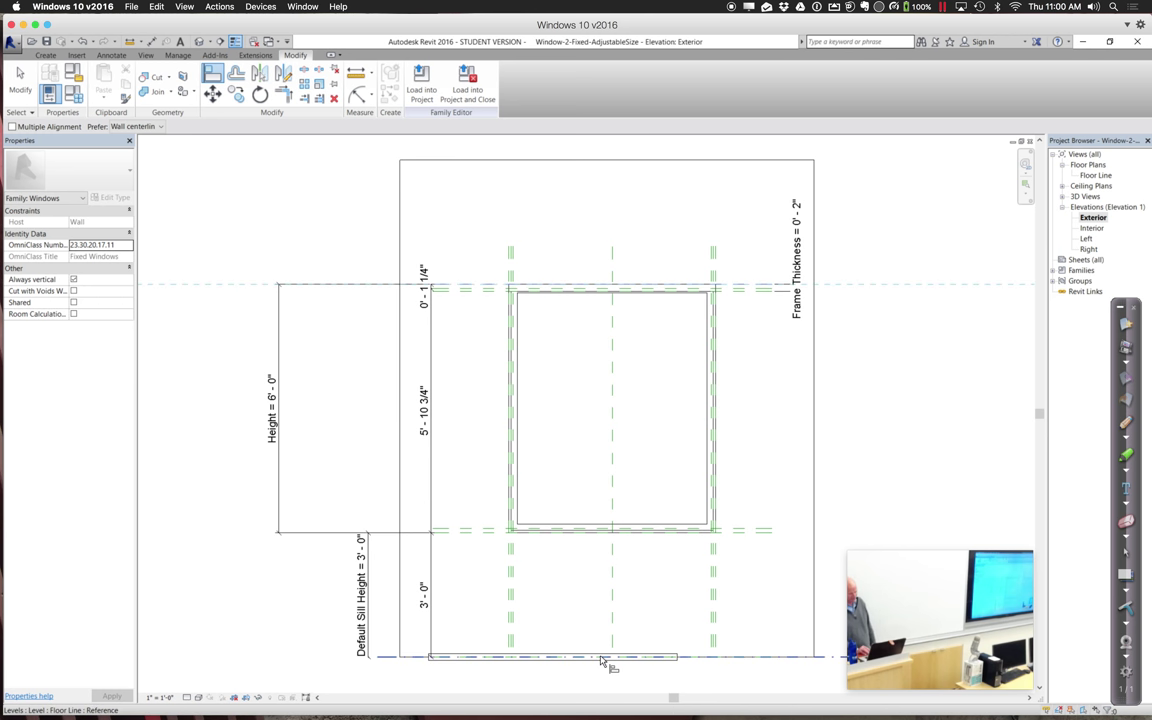
pyautogui.press('Tab')
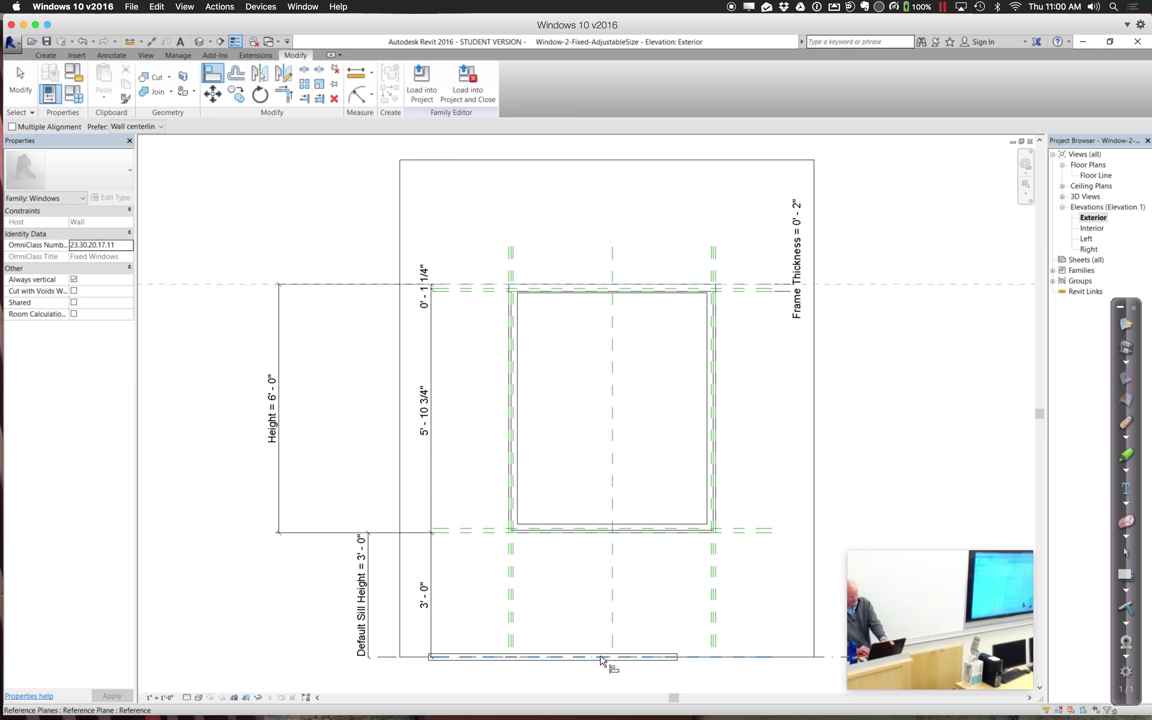
pyautogui.press('Tab')
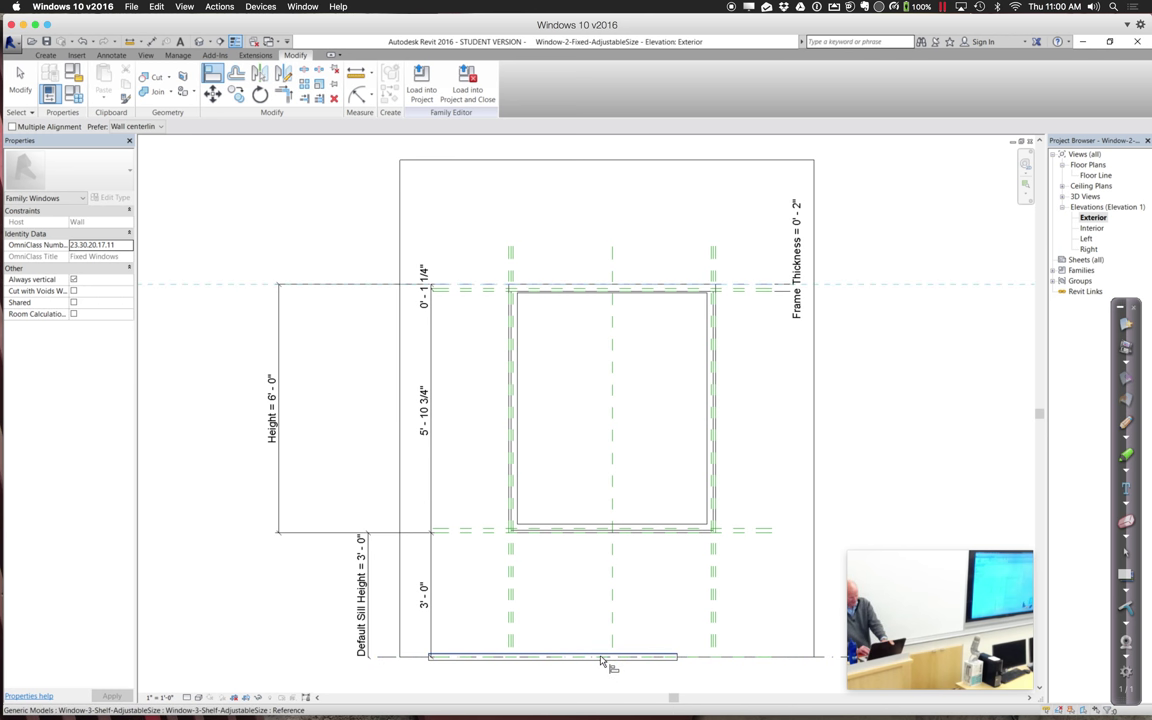
pyautogui.press('Tab')
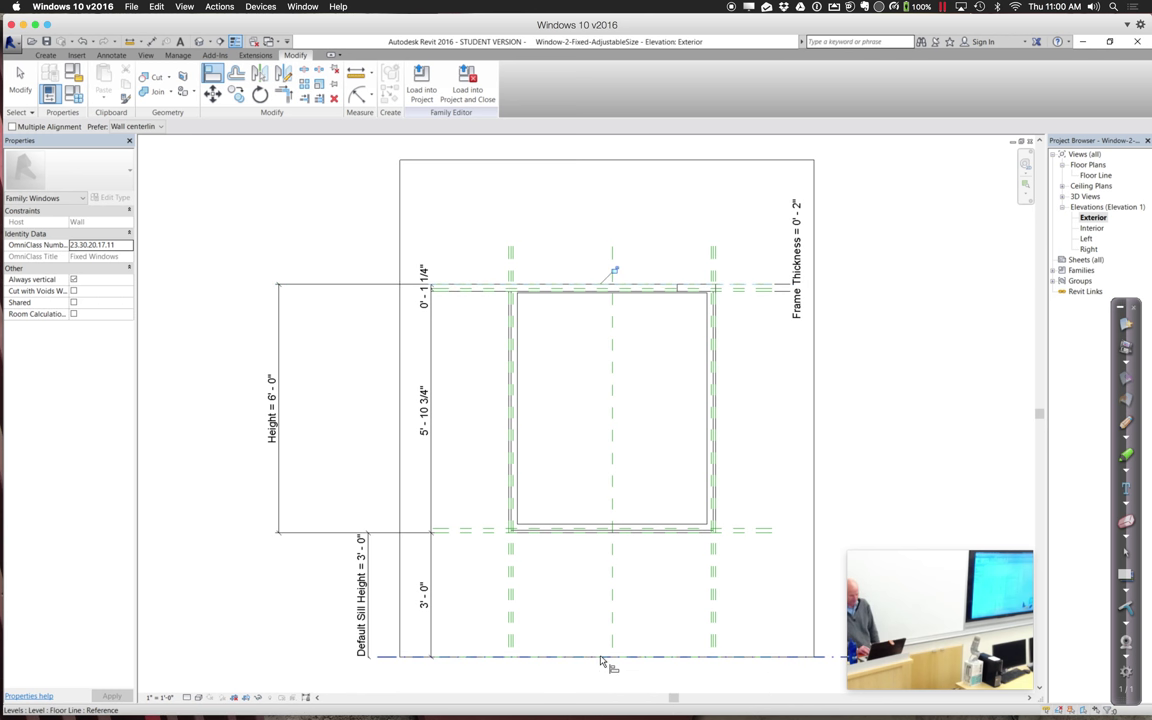
pyautogui.click(614, 272)
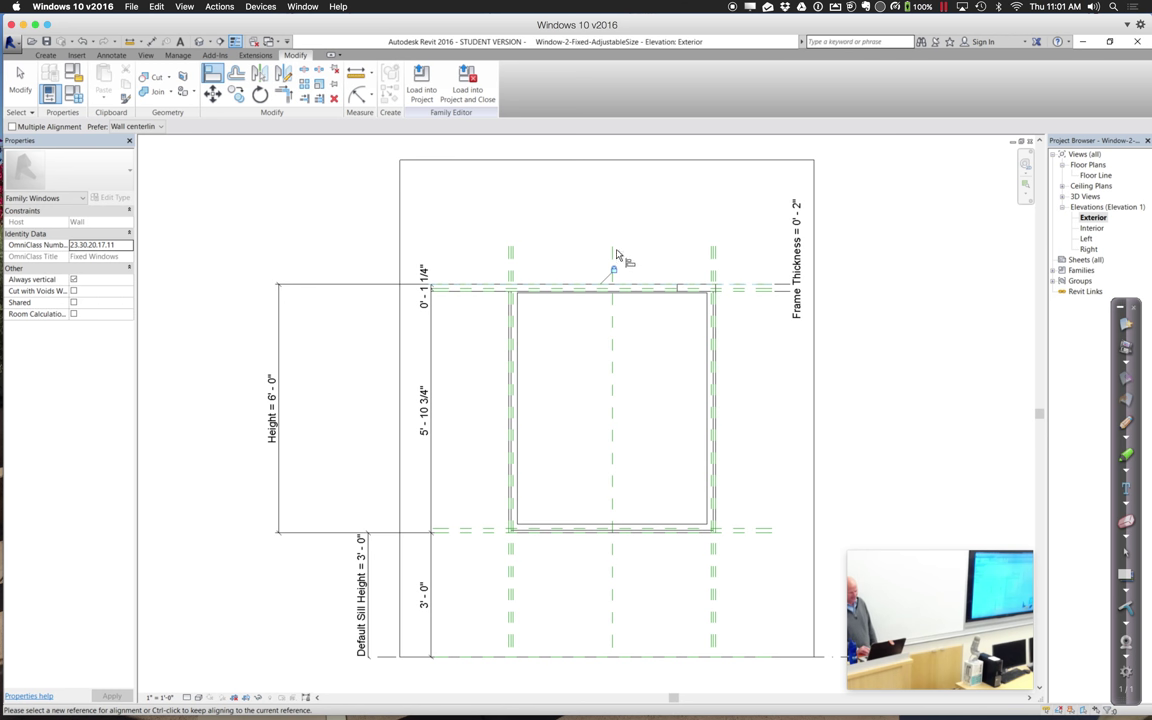
# Align the shelf's centre reference to the window's vertical centreline, lock it, and check the shelf in the default 3D view.
pyautogui.click(612, 262)
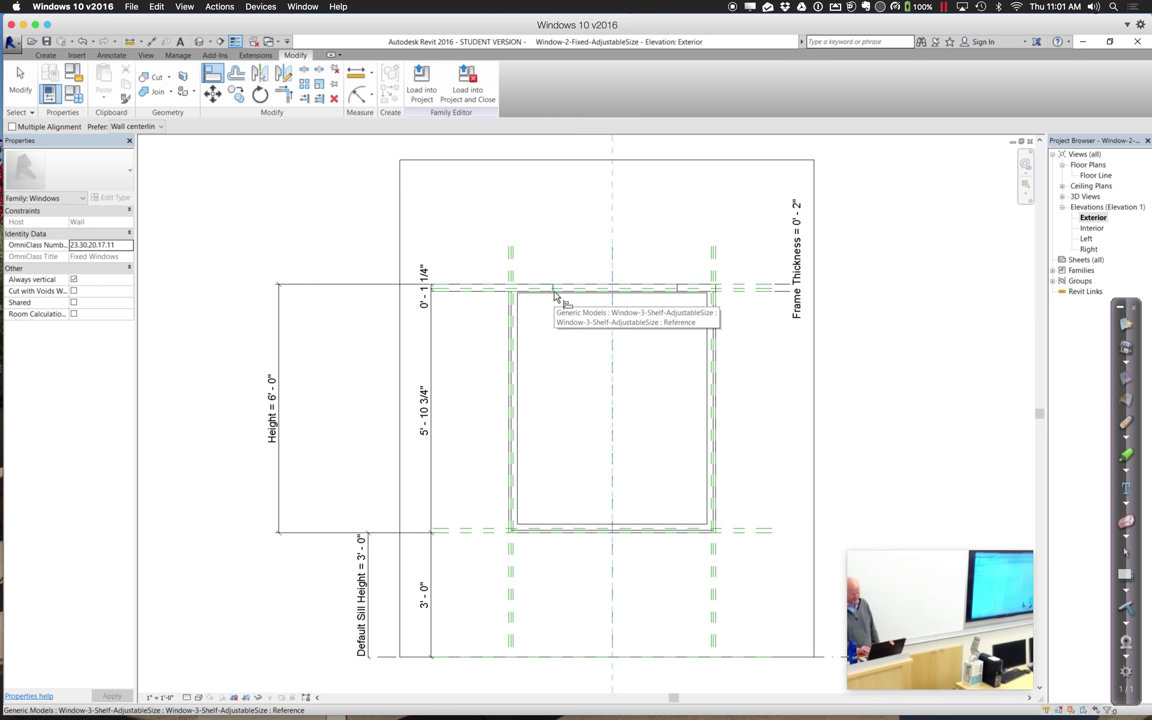
pyautogui.click(607, 425)
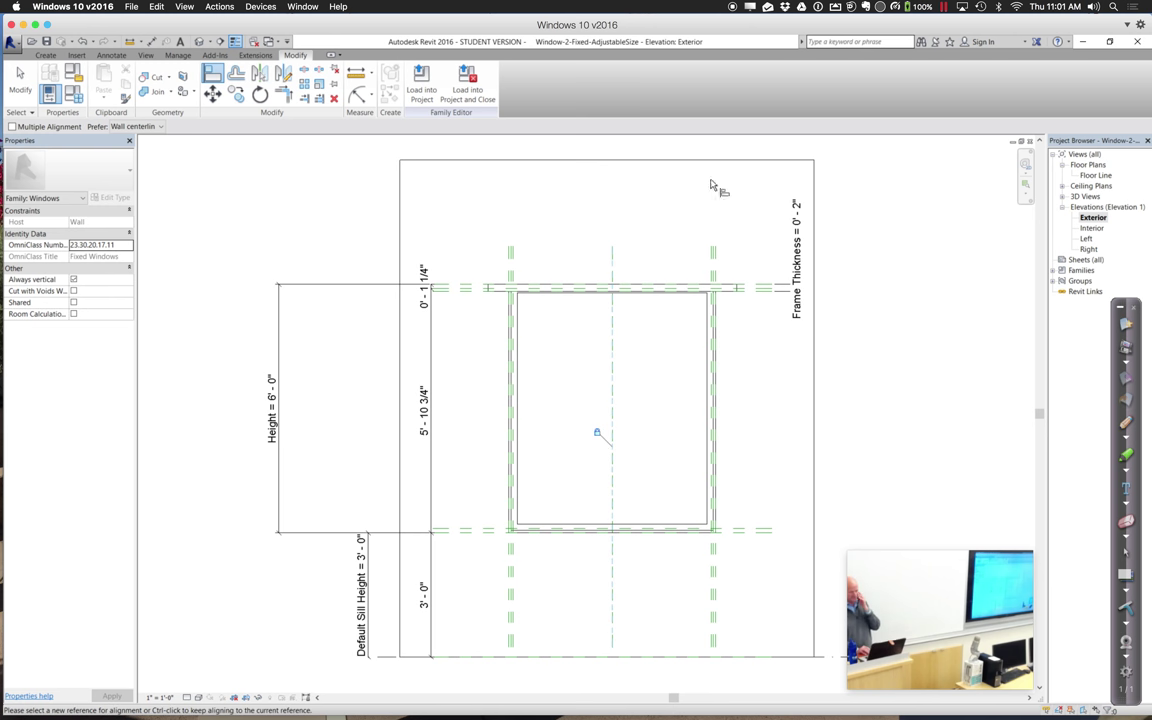
pyautogui.click(197, 44)
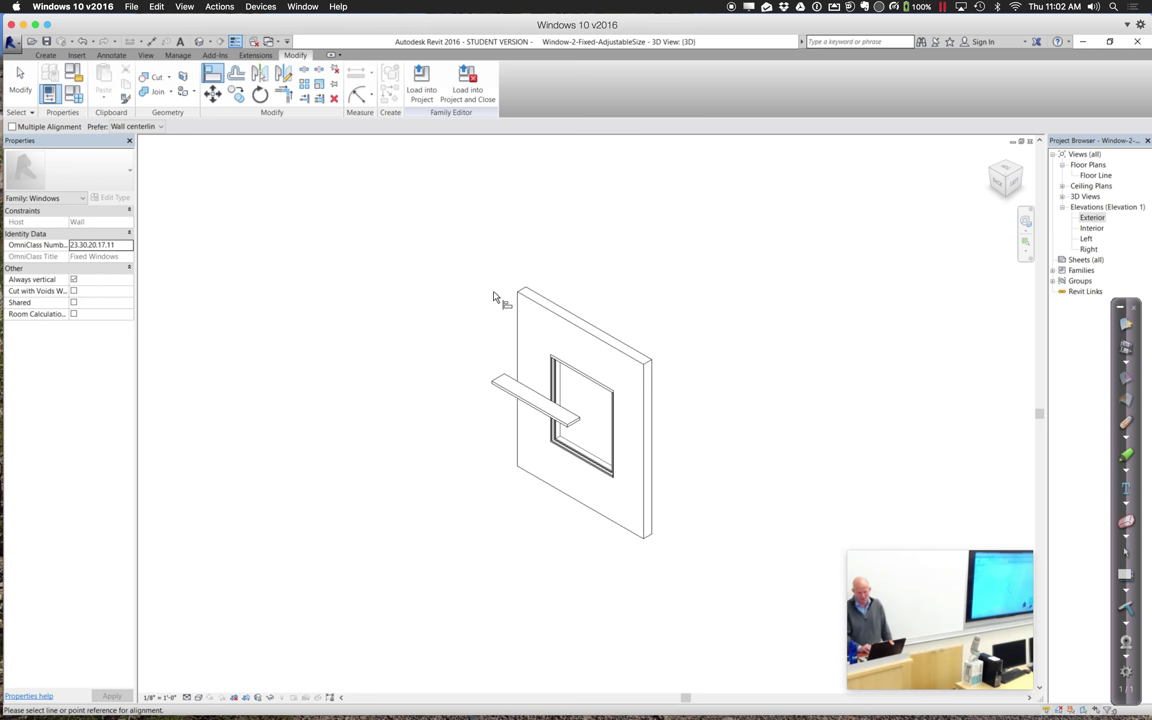
# In the Left elevation, align the shelf's wall-side edge to the reference plane at the wall's exterior face.
pyautogui.doubleClick(1087, 242)
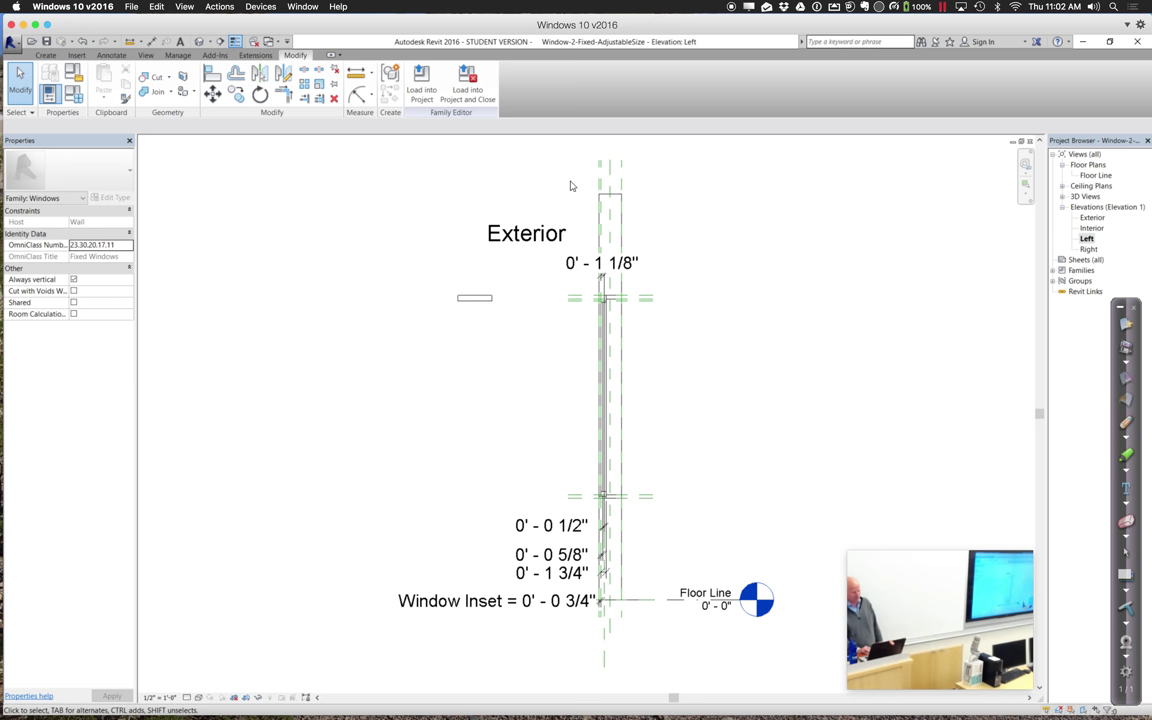
pyautogui.click(212, 73)
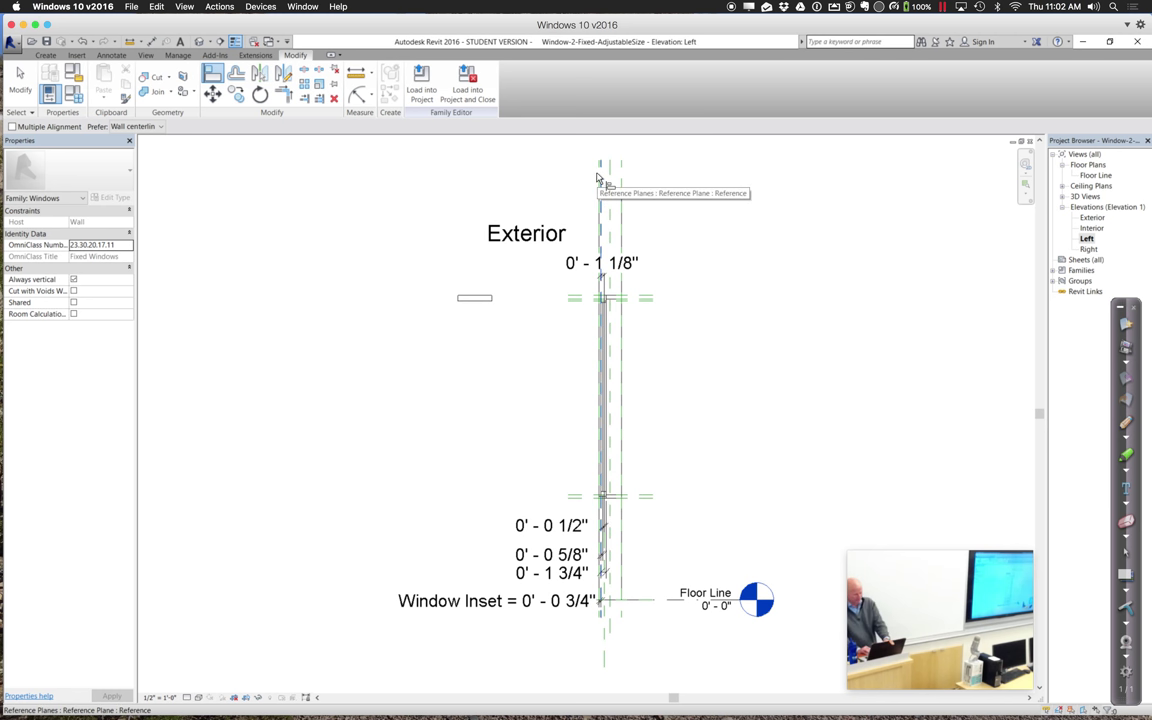
pyautogui.click(598, 178)
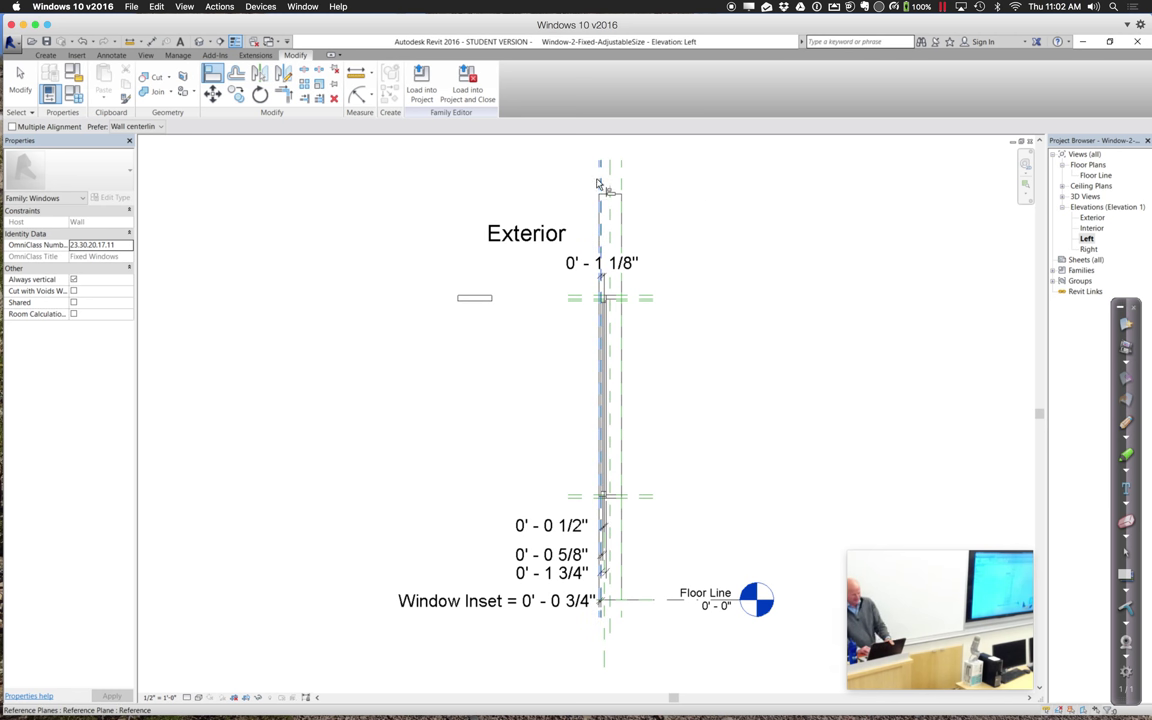
pyautogui.click(497, 299)
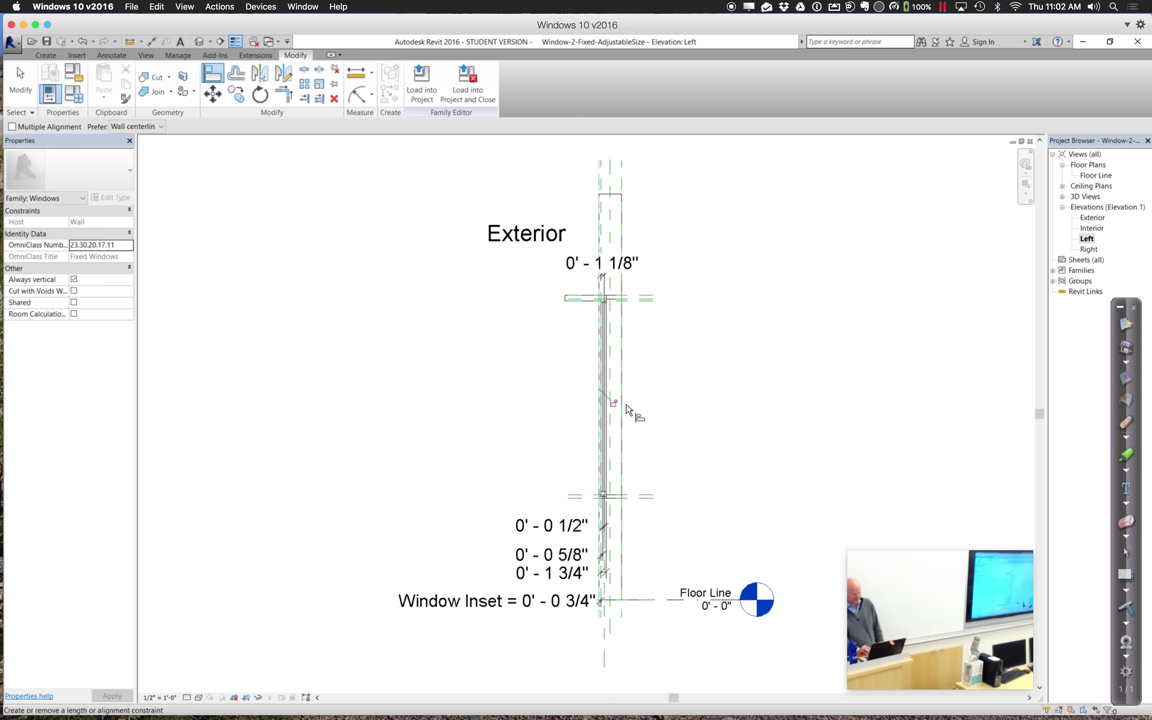
# Flex the window family in the default 3D view by applying the 16" x 72" family type.
pyautogui.click(199, 42)
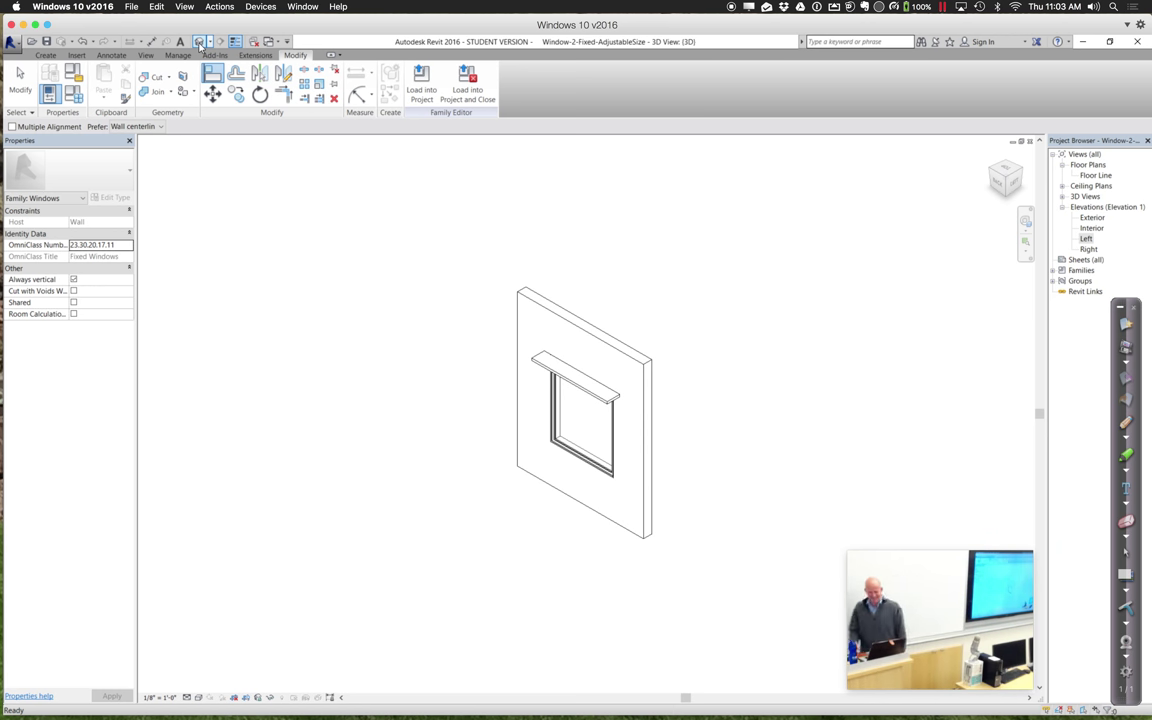
pyautogui.click(73, 94)
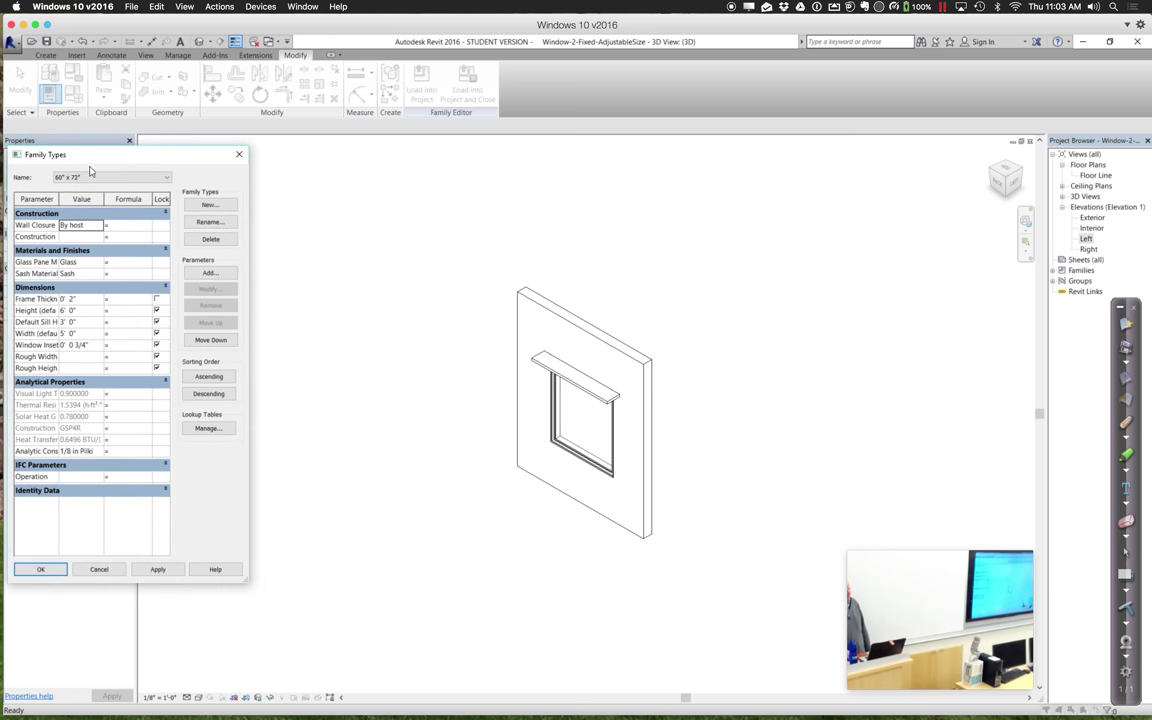
pyautogui.click(98, 177)
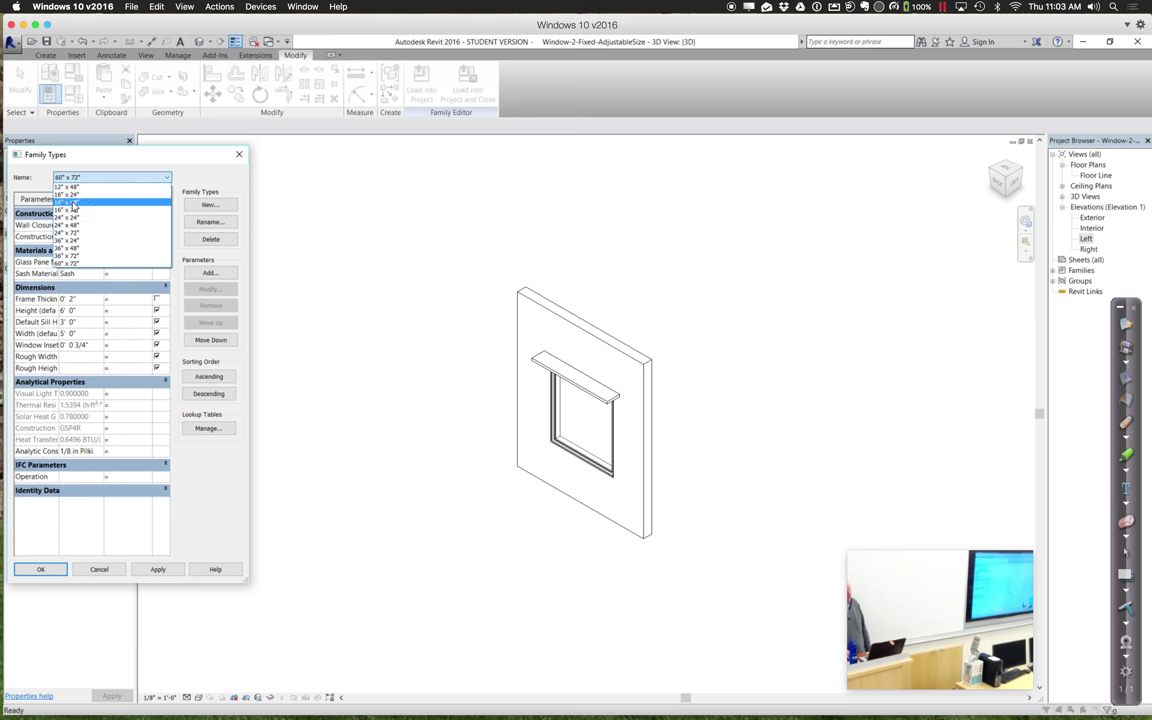
pyautogui.click(72, 211)
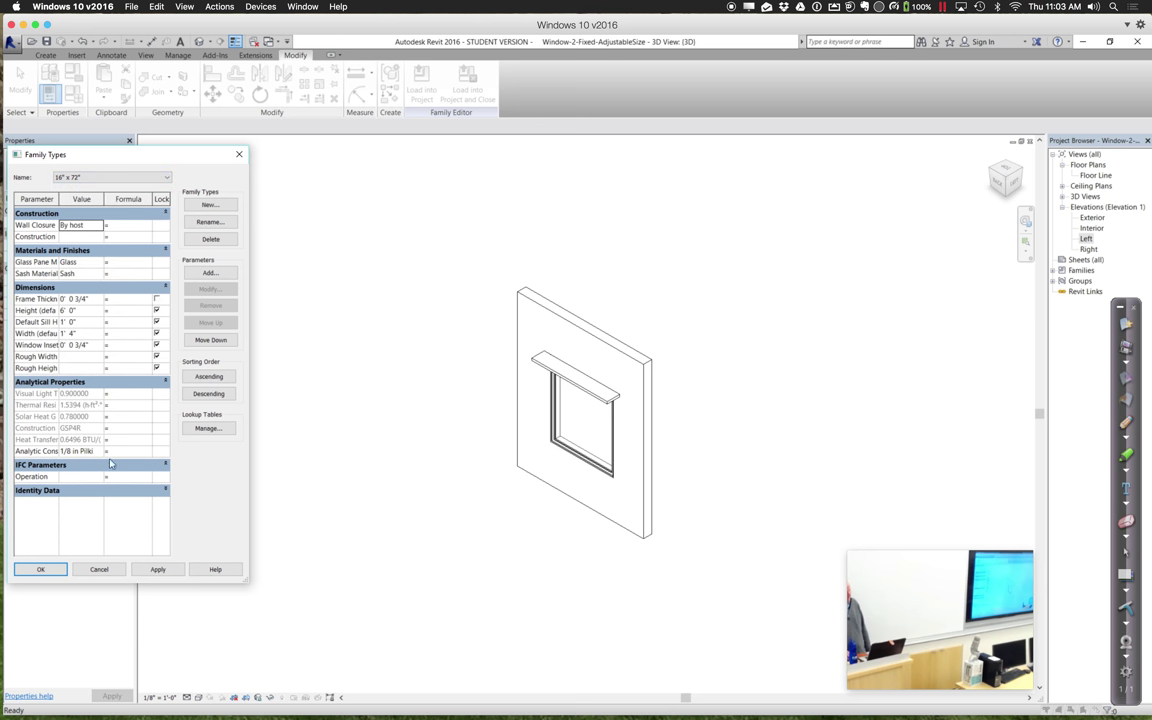
pyautogui.click(58, 576)
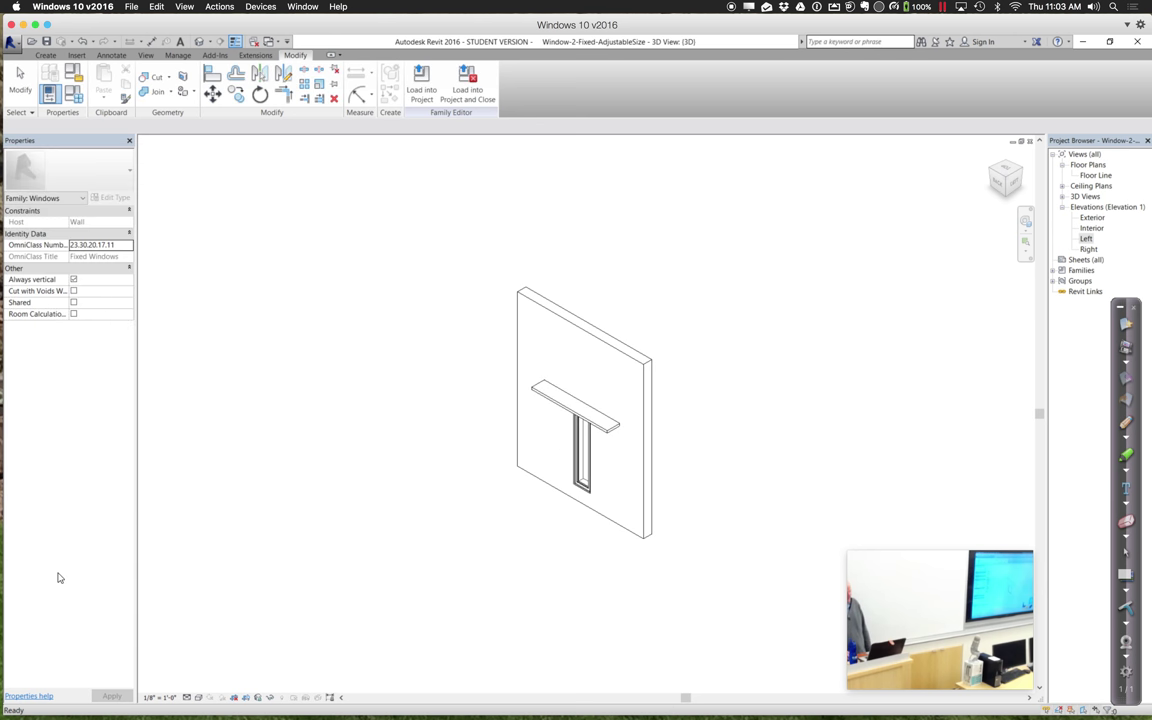
pyautogui.press('a')
pyautogui.press('l')
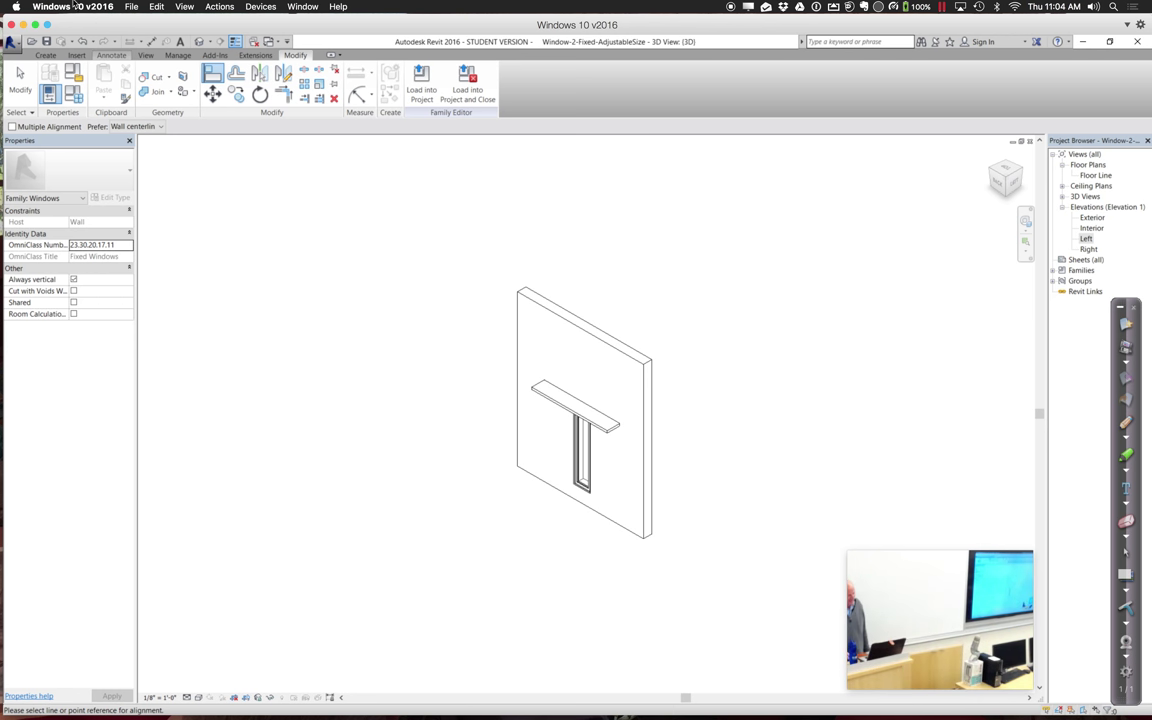
pyautogui.click(28, 78)
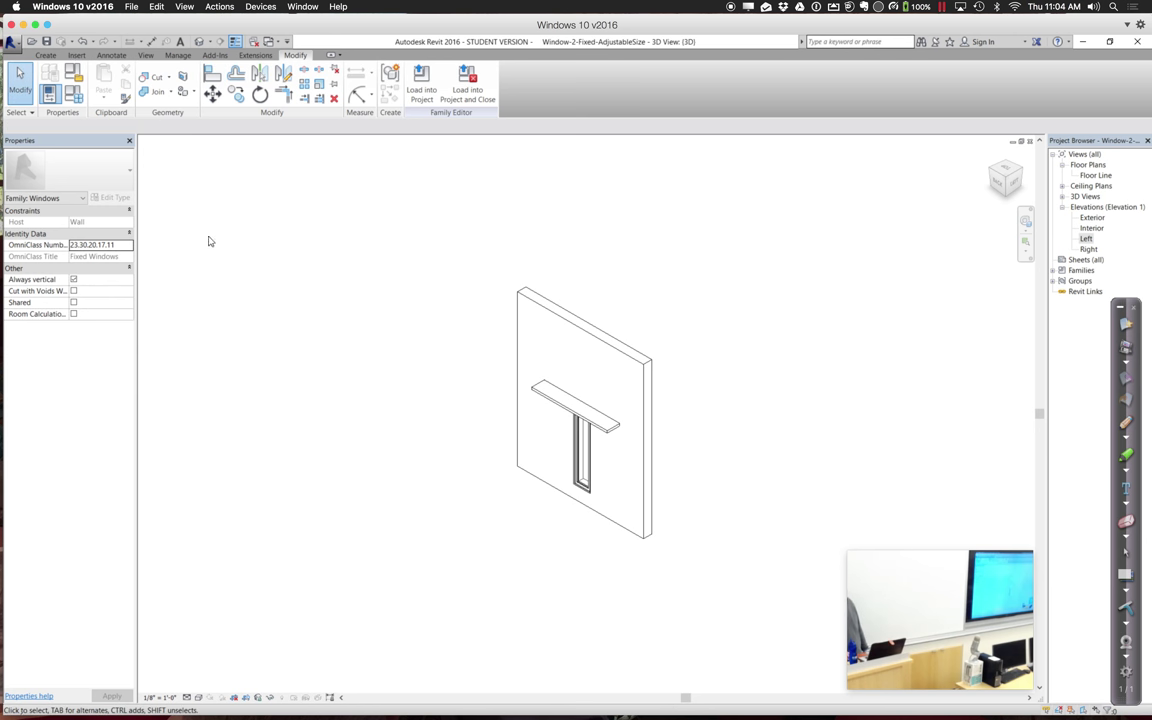
# Associate the nested shelf's Shelf Width with the window family's Width parameter.
pyautogui.click(549, 402)
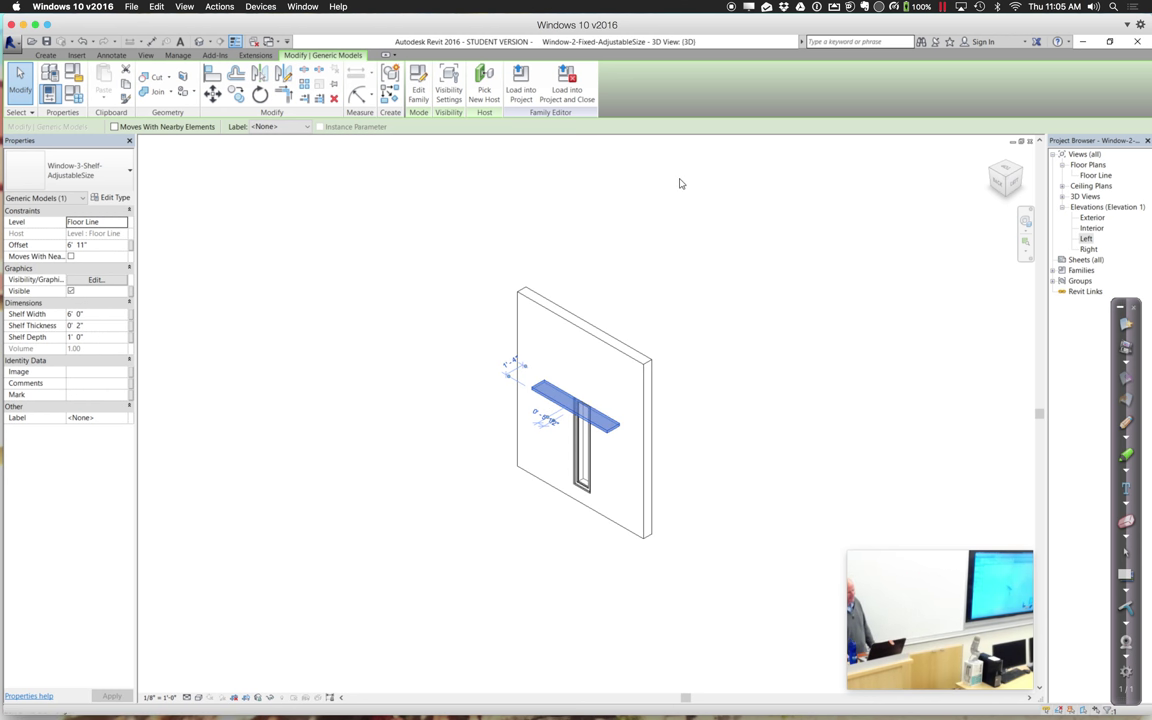
pyautogui.click(131, 315)
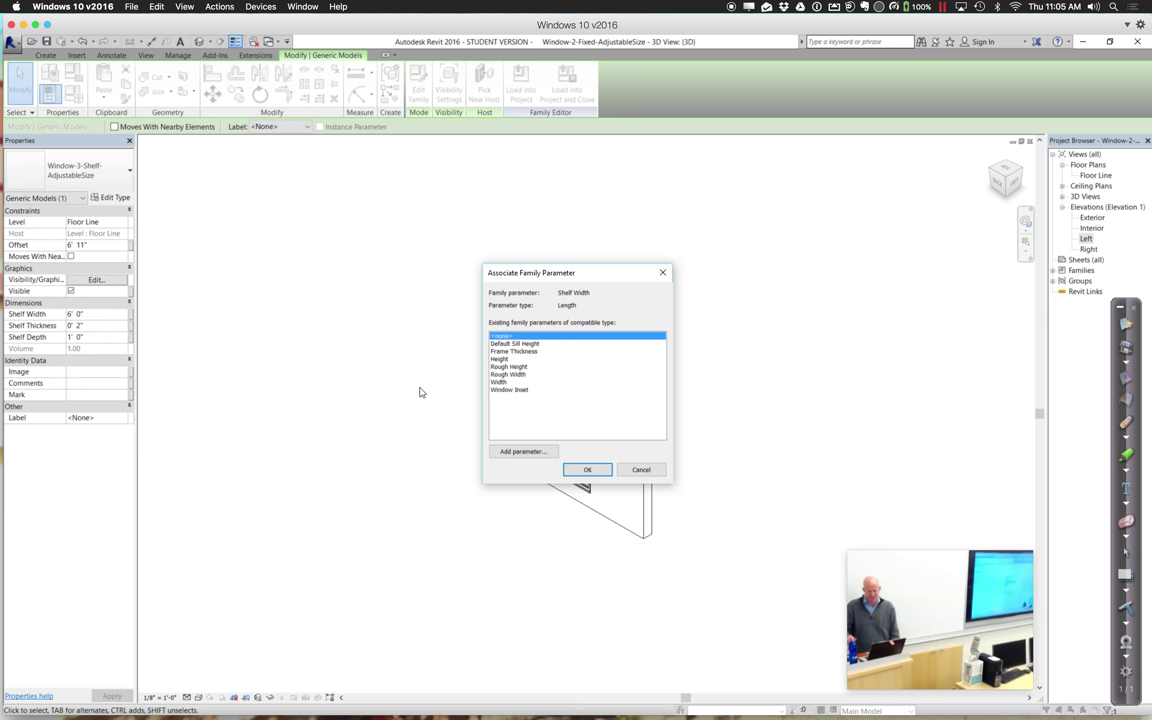
pyautogui.click(575, 470)
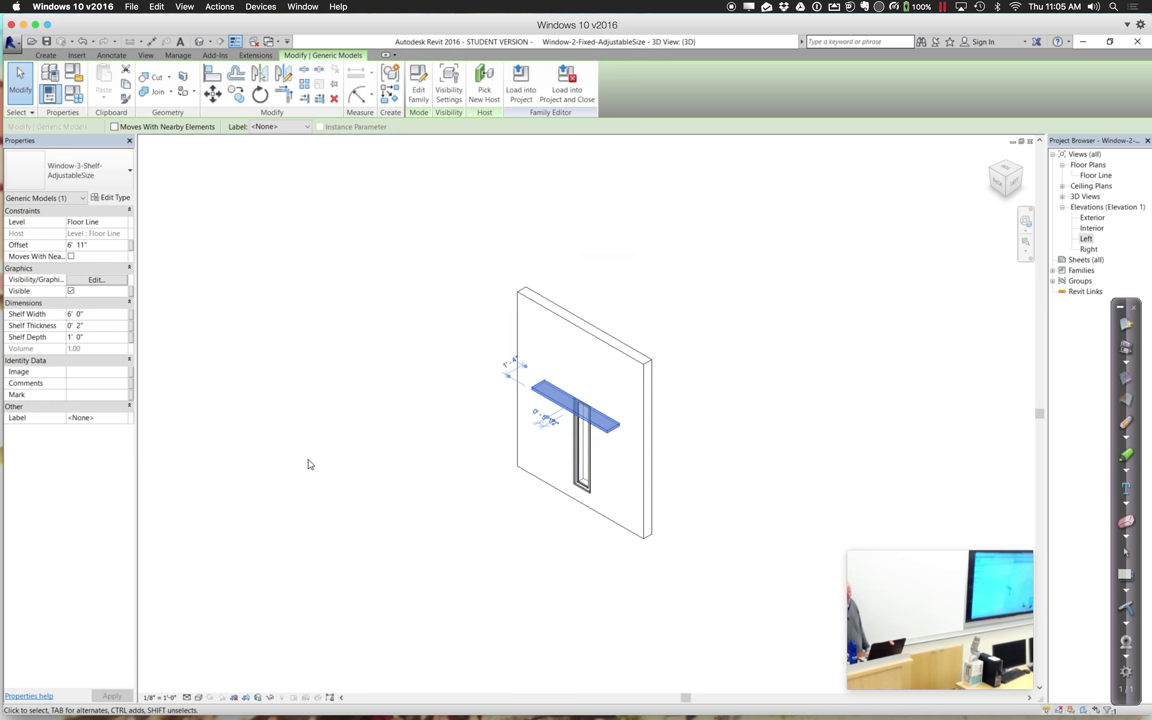
pyautogui.click(128, 313)
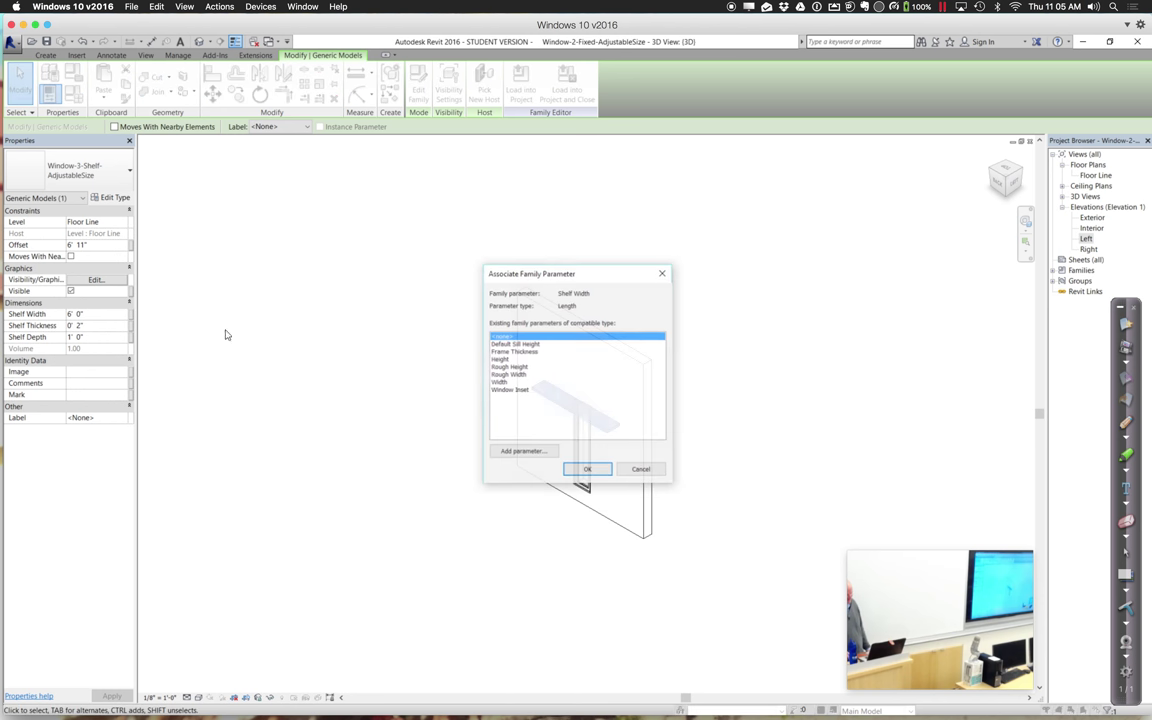
pyautogui.click(510, 384)
pyautogui.click(587, 469)
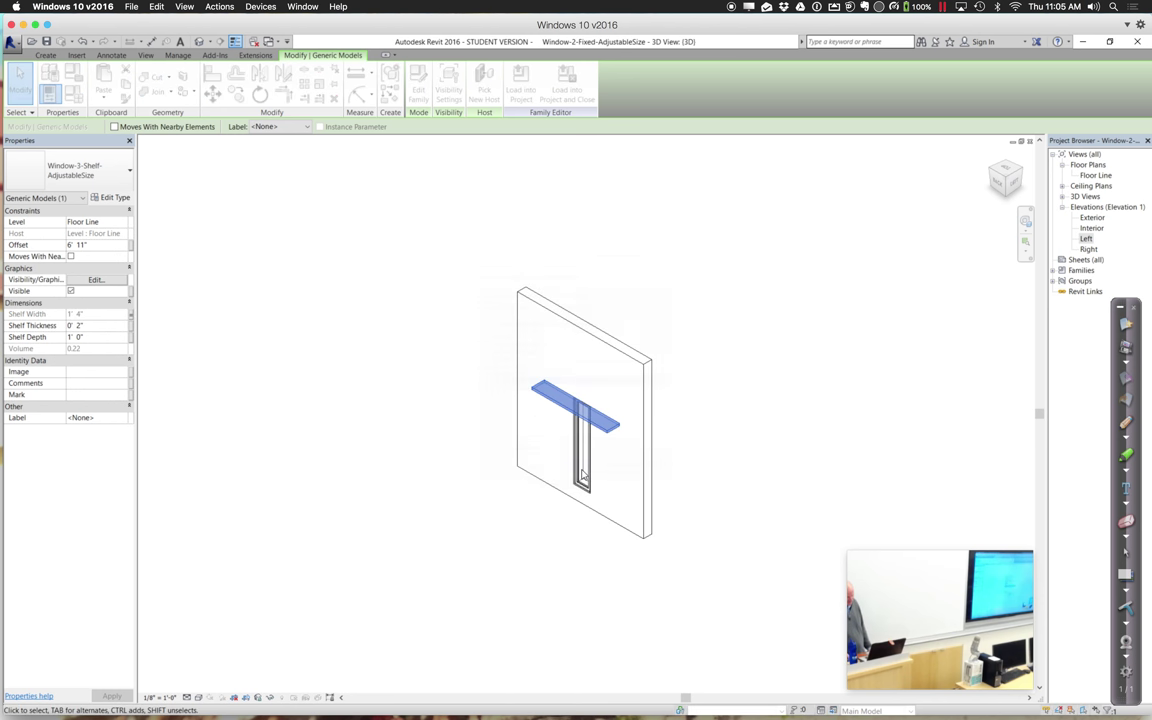
pyautogui.click(420, 455)
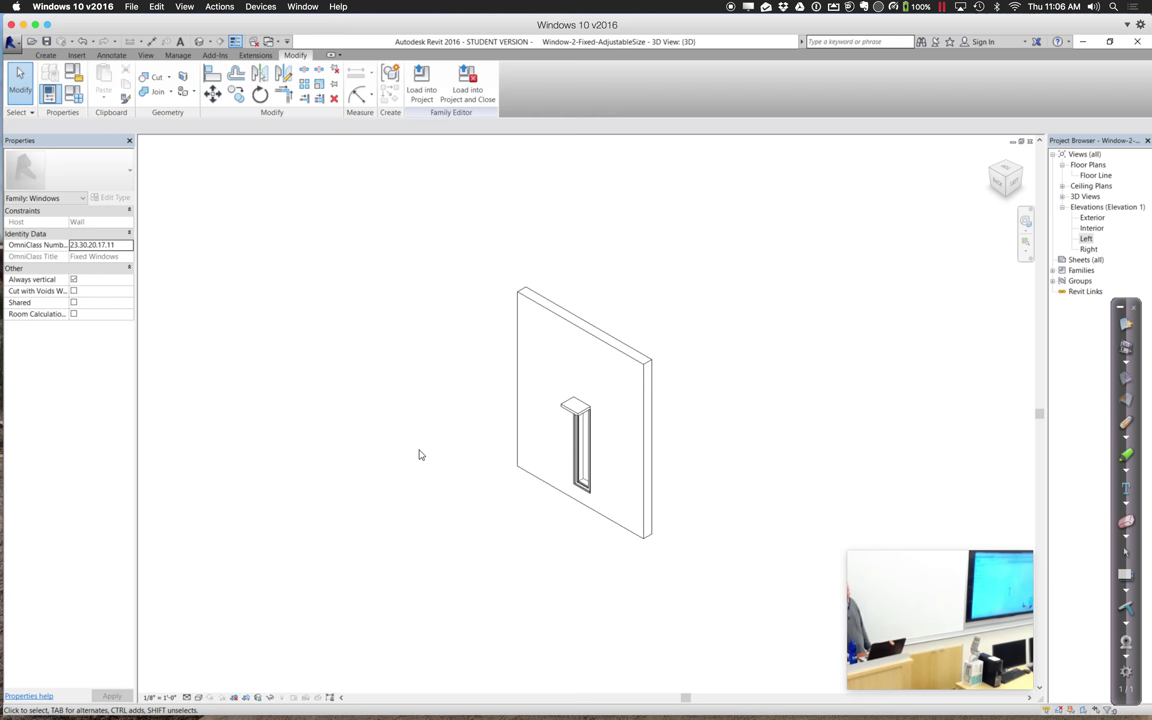
# Flex the window family by applying the 24" x 72" family type.
pyautogui.click(75, 97)
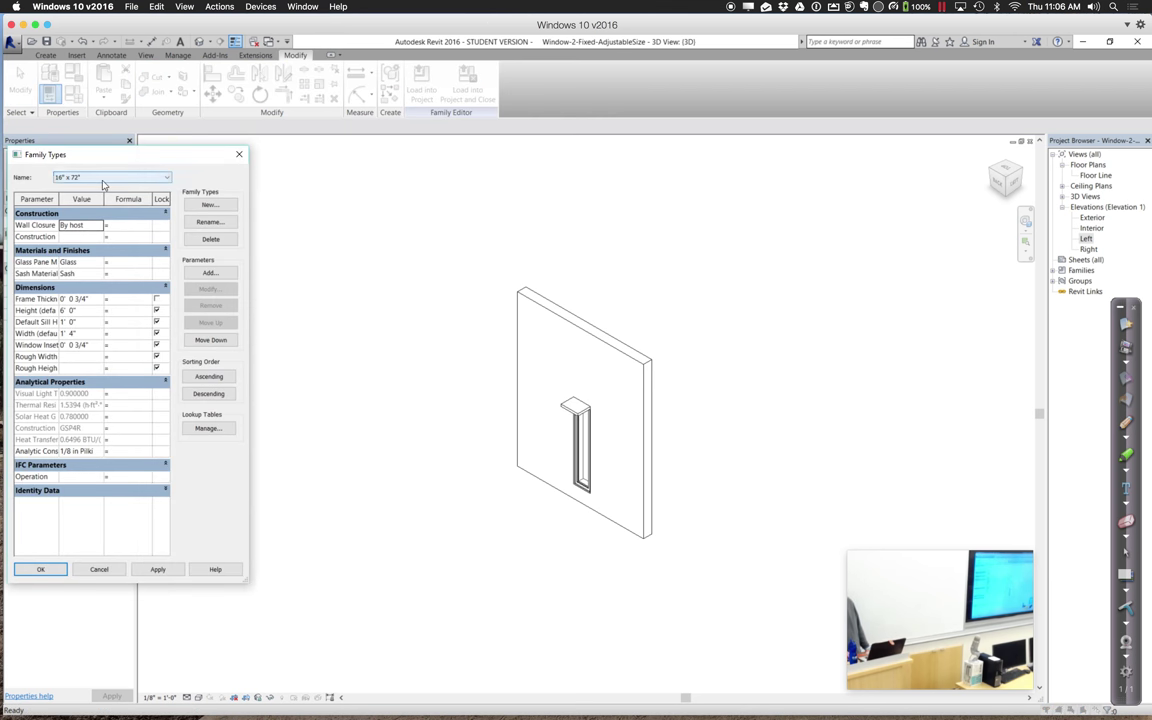
pyautogui.click(100, 177)
pyautogui.click(84, 233)
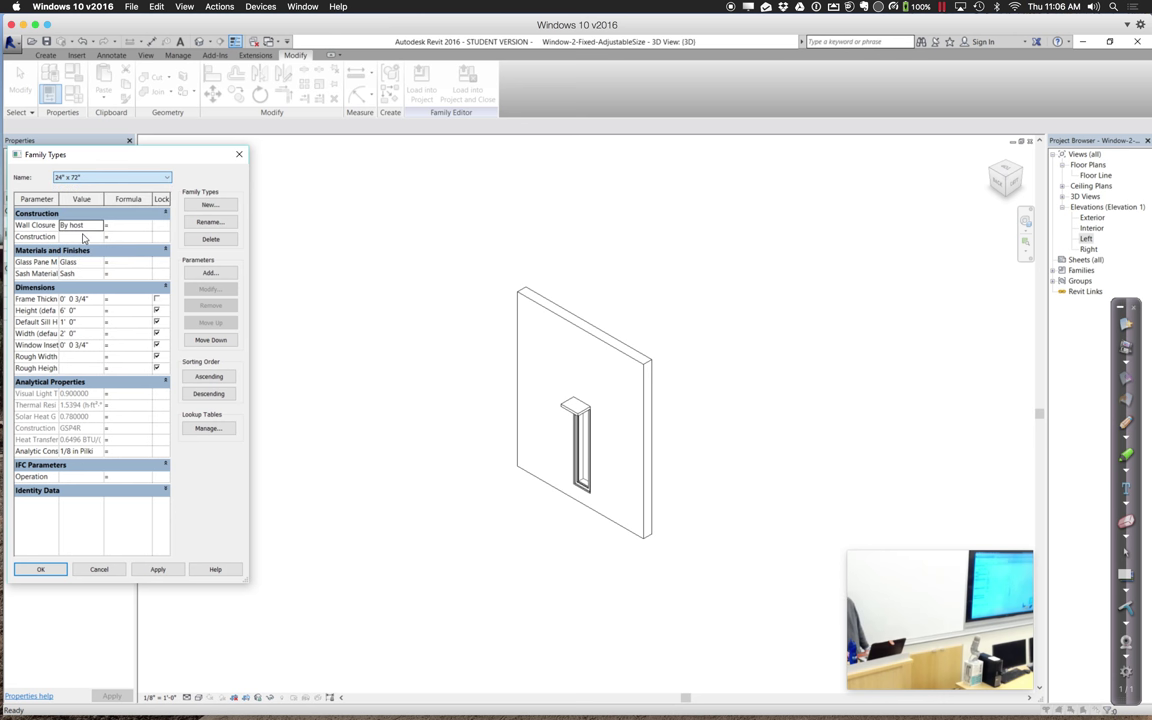
pyautogui.click(40, 569)
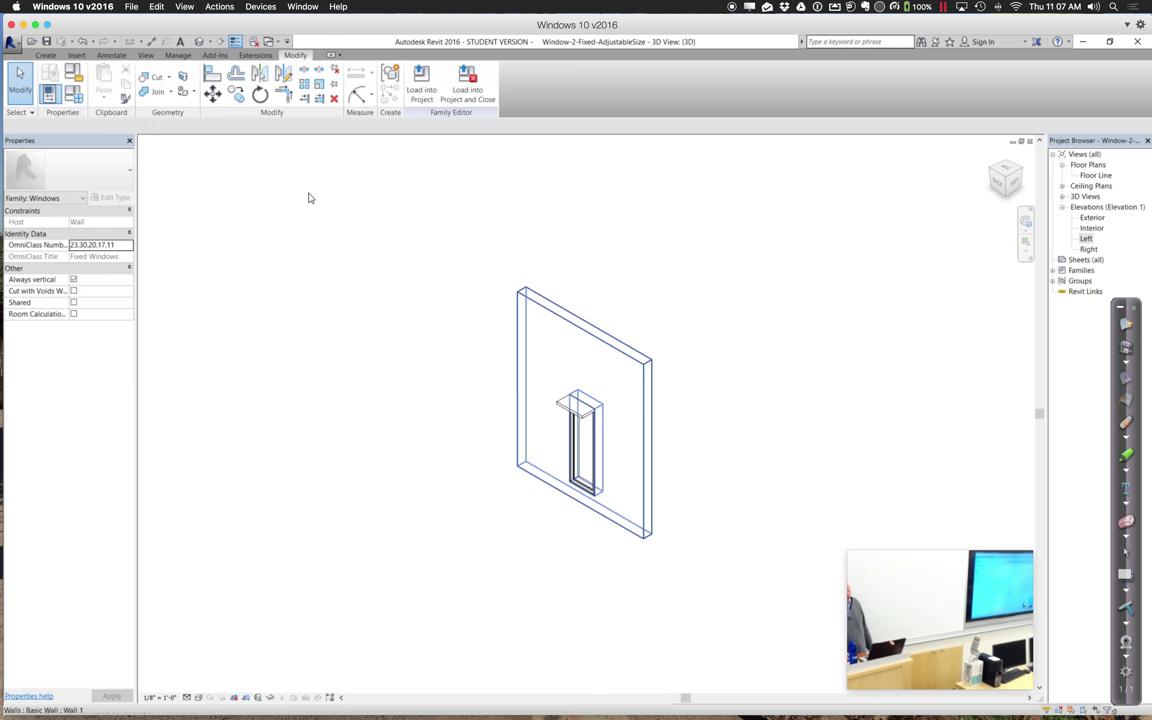
# Add a length family parameter named Shelf Overhang, stored by type and grouped under Dimensions.
pyautogui.click(74, 95)
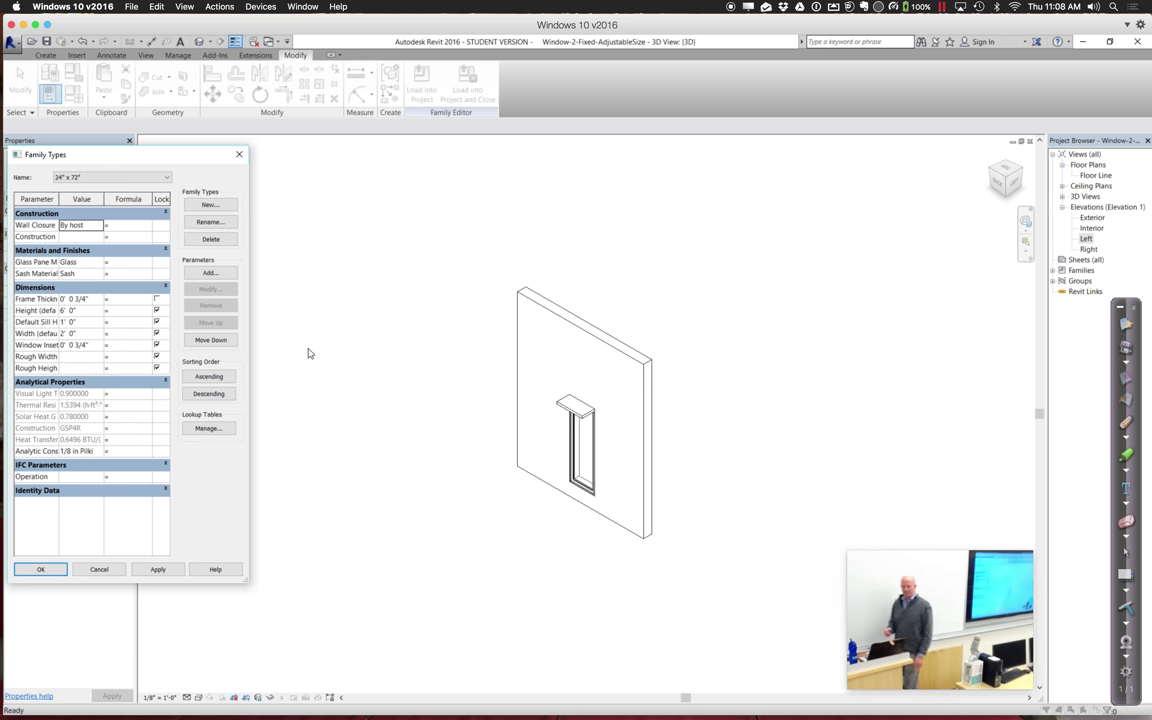
pyautogui.click(211, 273)
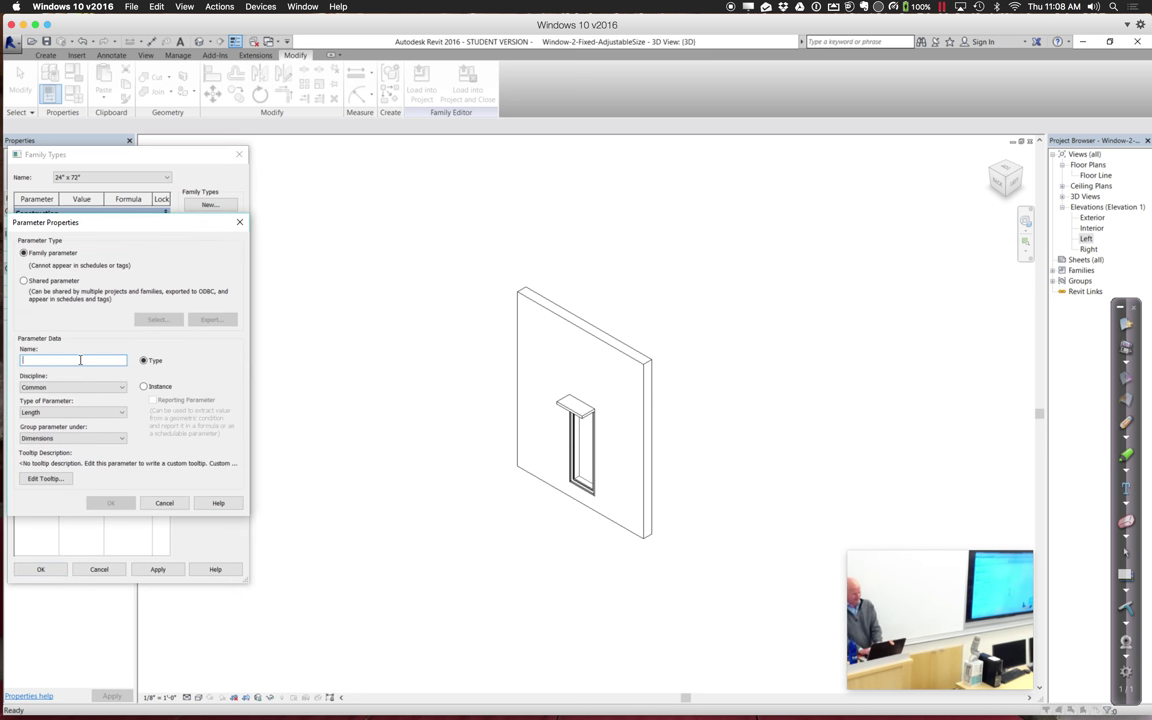
pyautogui.write('Shelf')
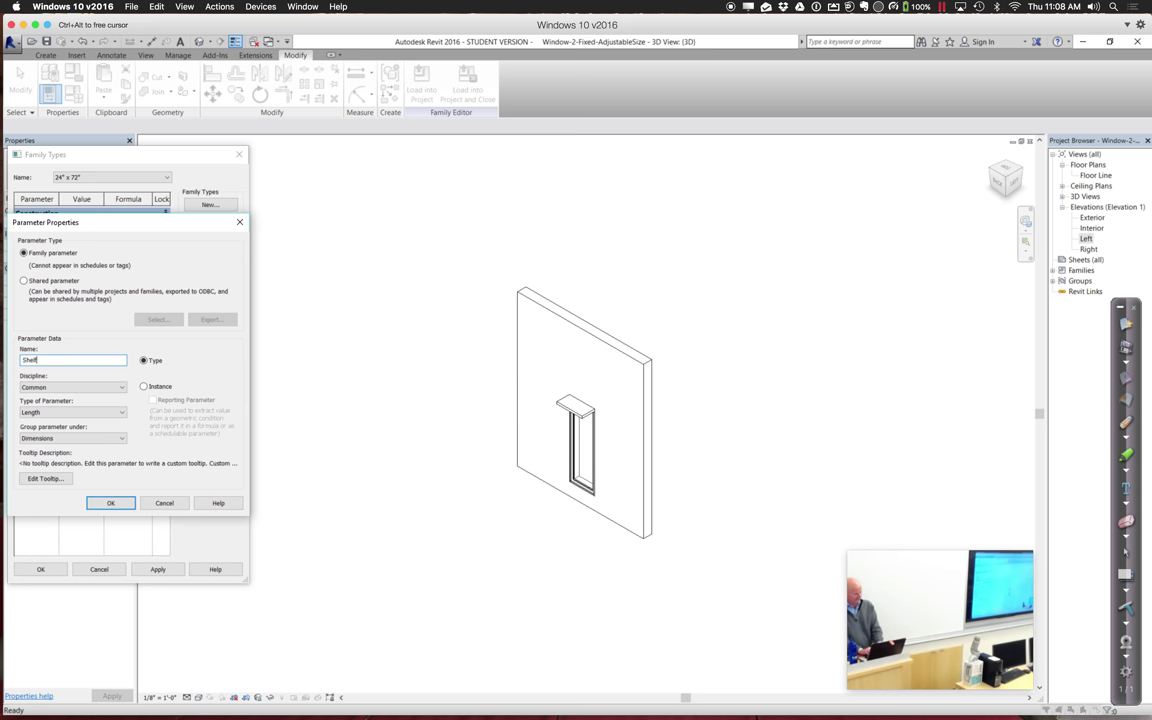
pyautogui.write(' Overhang')
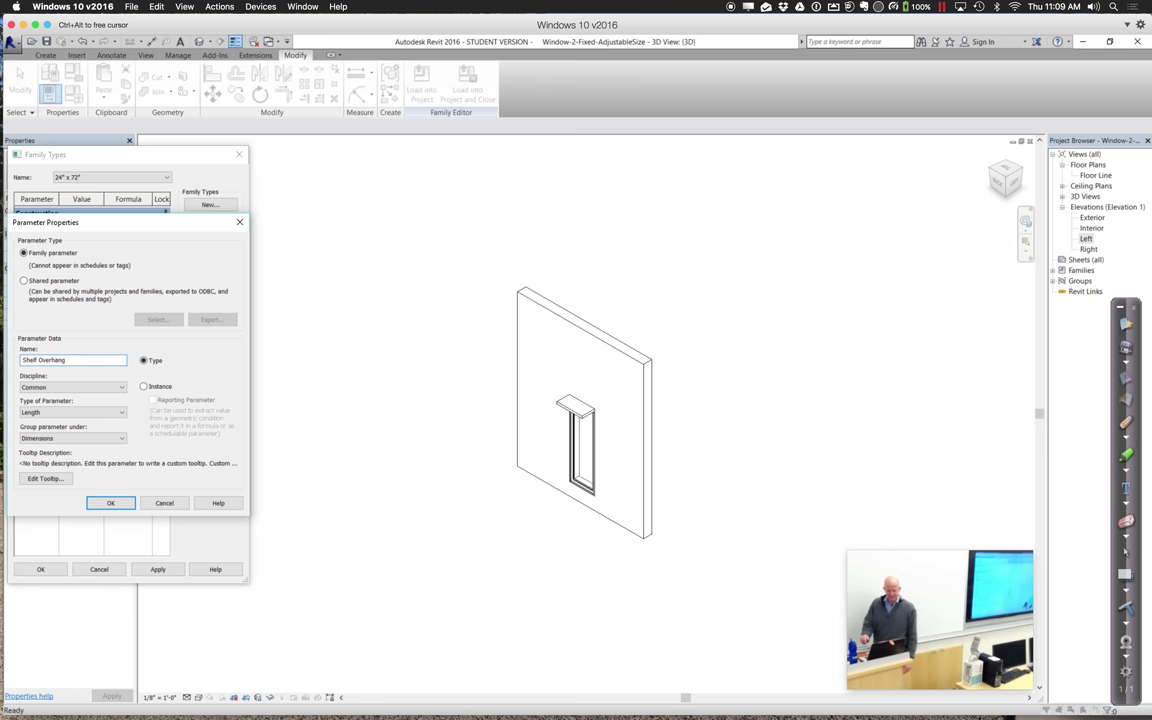
pyautogui.click(92, 503)
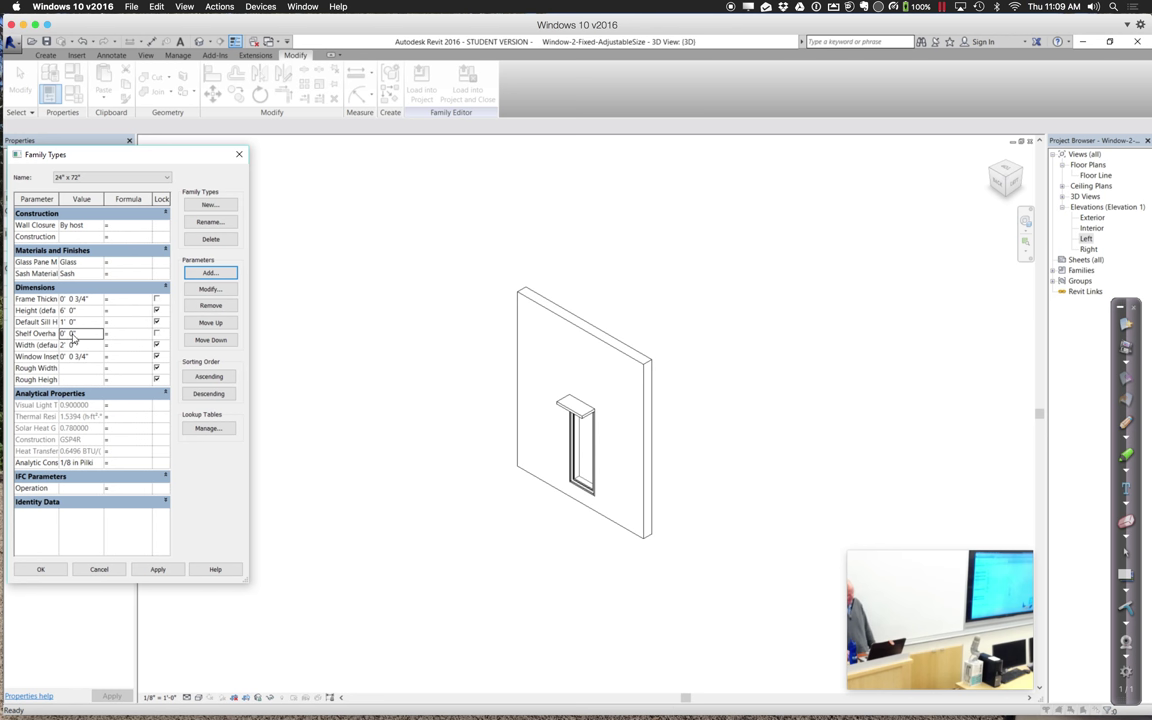
# Add a second length type parameter under Dimensions, named Shelf Width with Overhang.
pyautogui.click(210, 273)
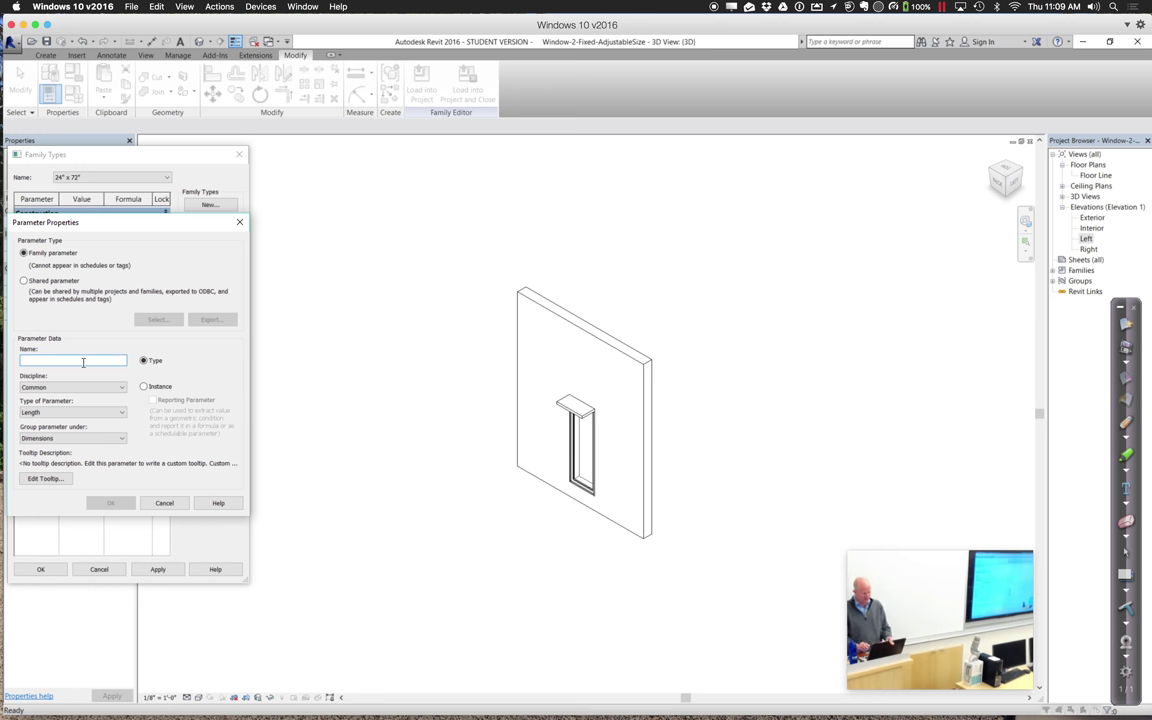
pyautogui.click(83, 362)
pyautogui.write('Shelf Width with Overhang')
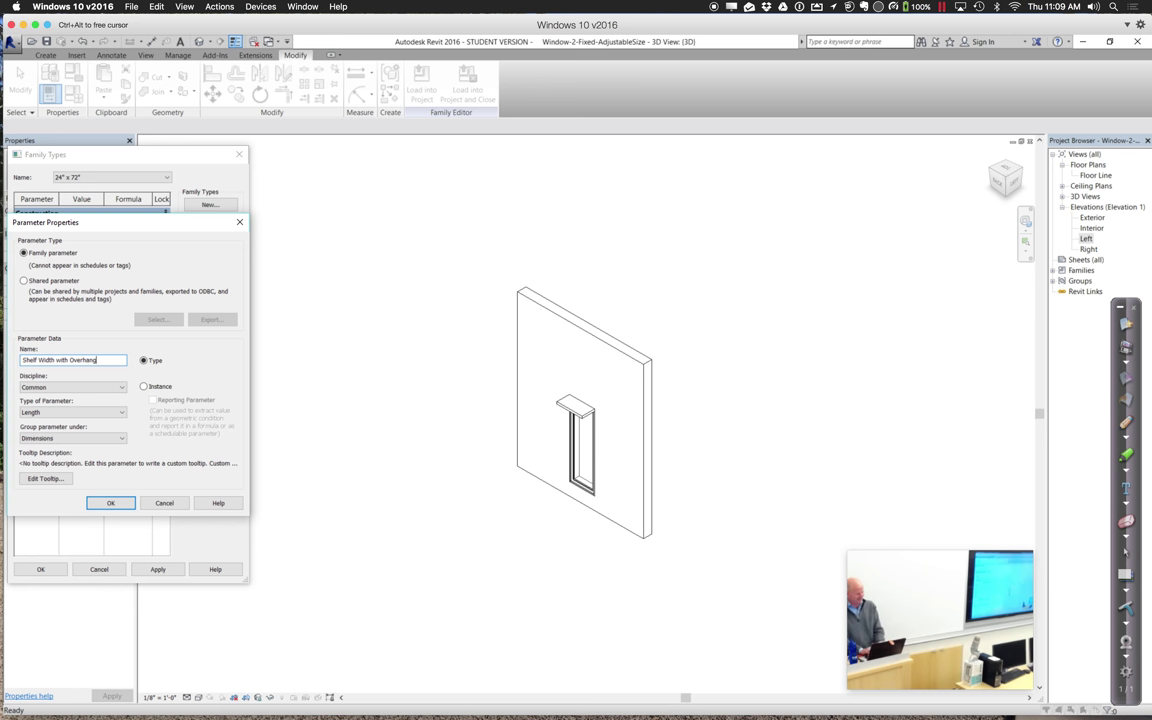
pyautogui.click(118, 503)
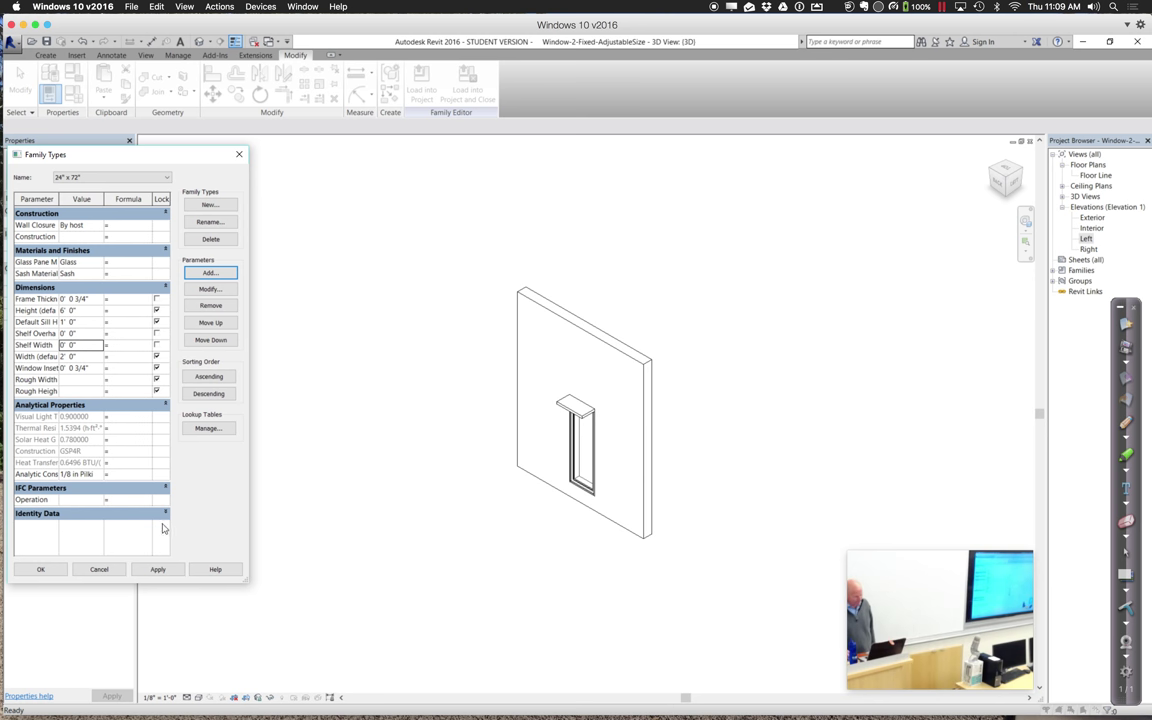
# Widen the Family Types dialog and give Shelf Width with Overhang the formula Width + Shelf Overhang.
pyautogui.moveTo(244, 582); pyautogui.dragTo(382, 586)
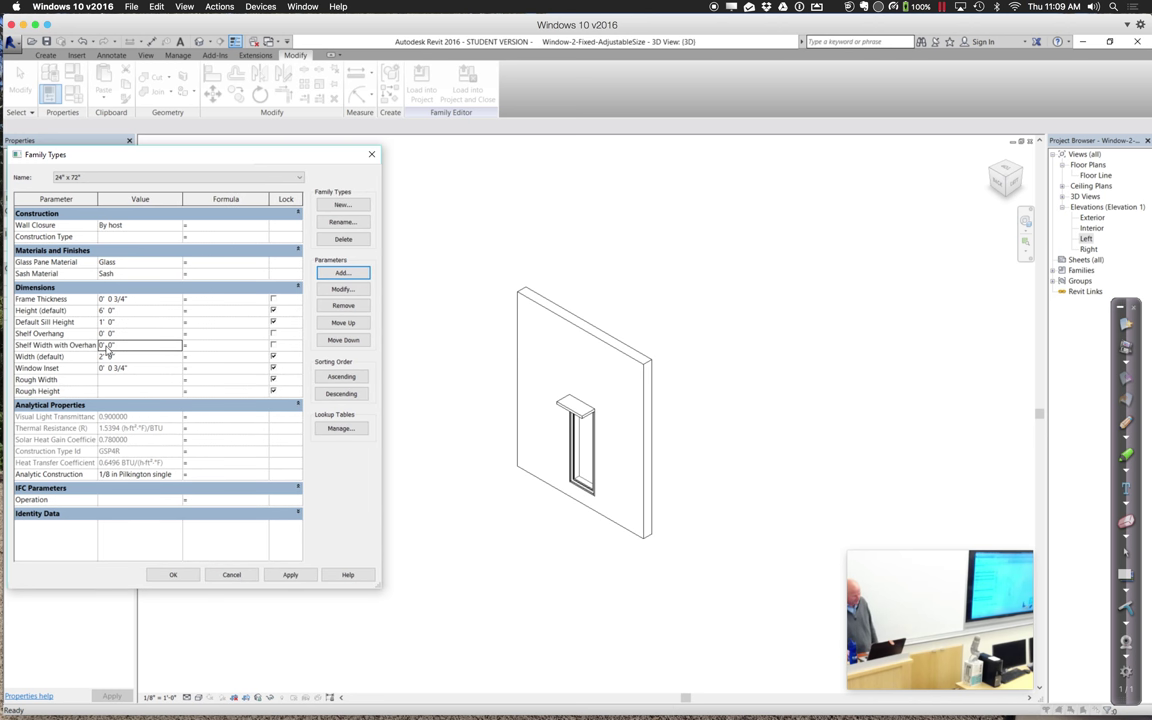
pyautogui.click(195, 346)
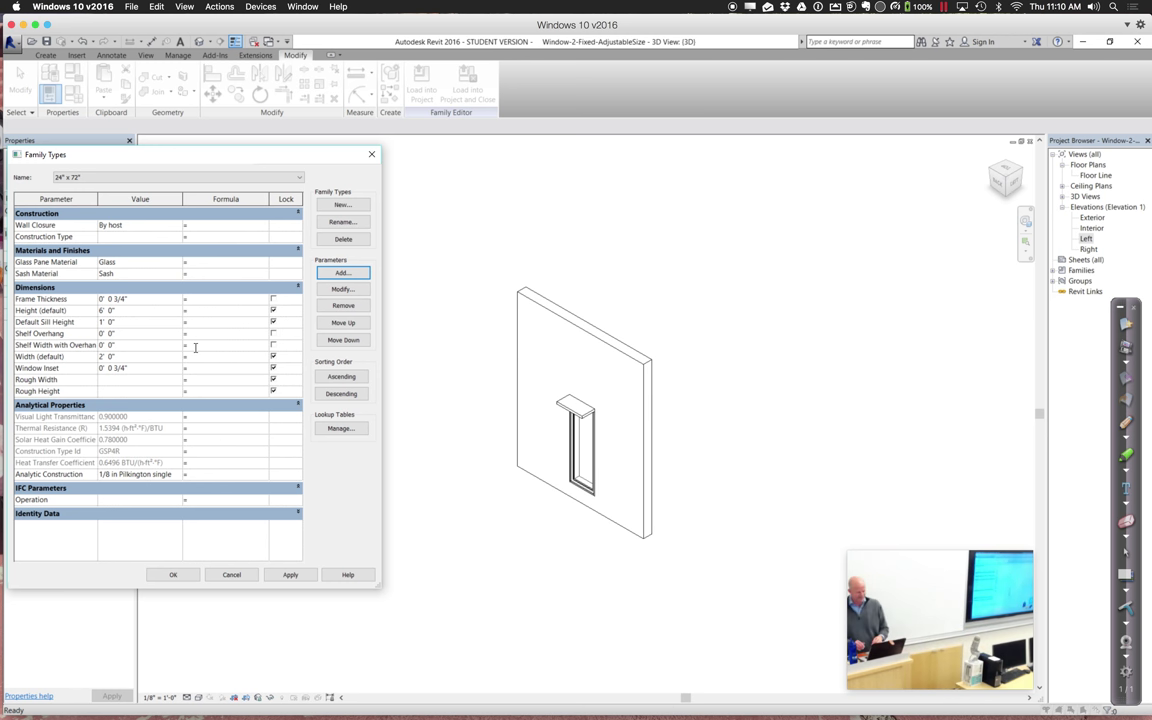
pyautogui.click(195, 346)
pyautogui.write('Wi')
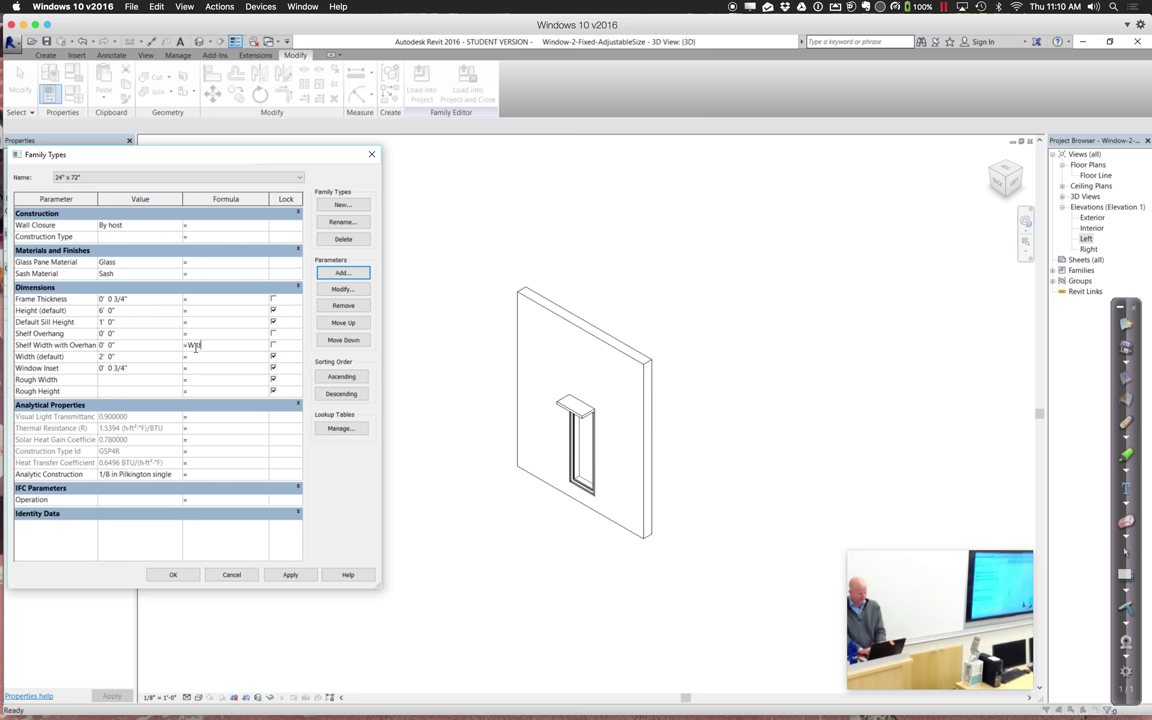
pyautogui.write('dth + Shelf Overhang')
pyautogui.press('Tab')
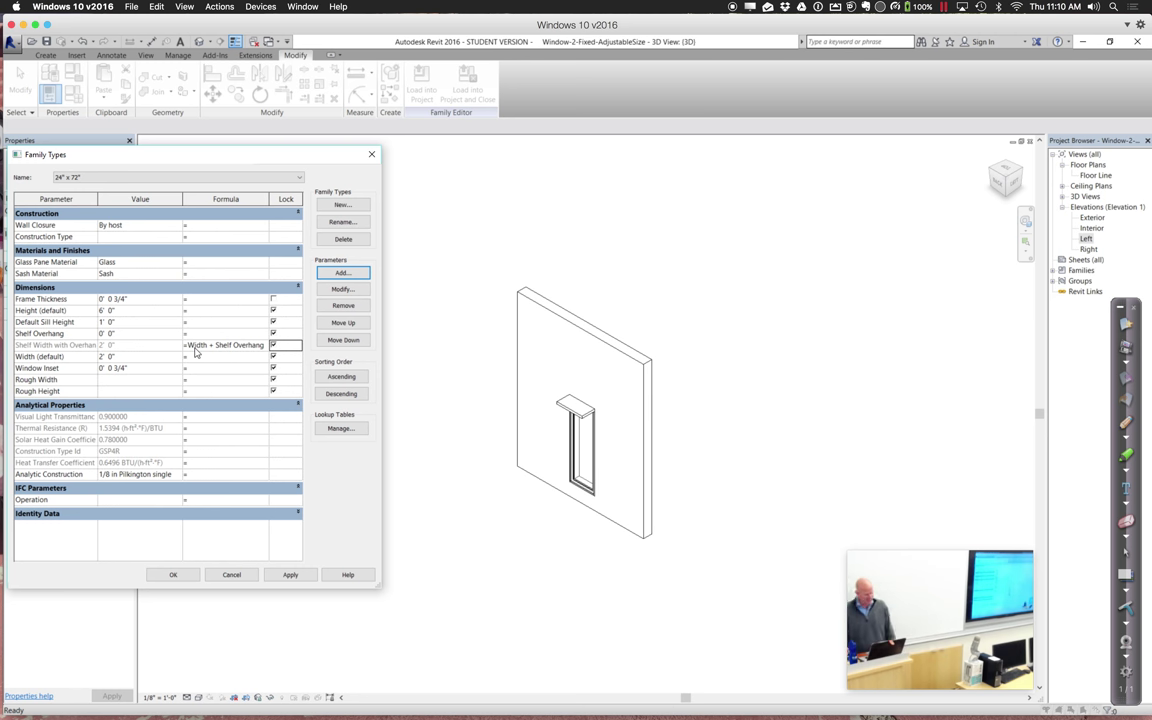
# Set Shelf Overhang to 3" and try to accept the family type changes.
pyautogui.click(153, 333)
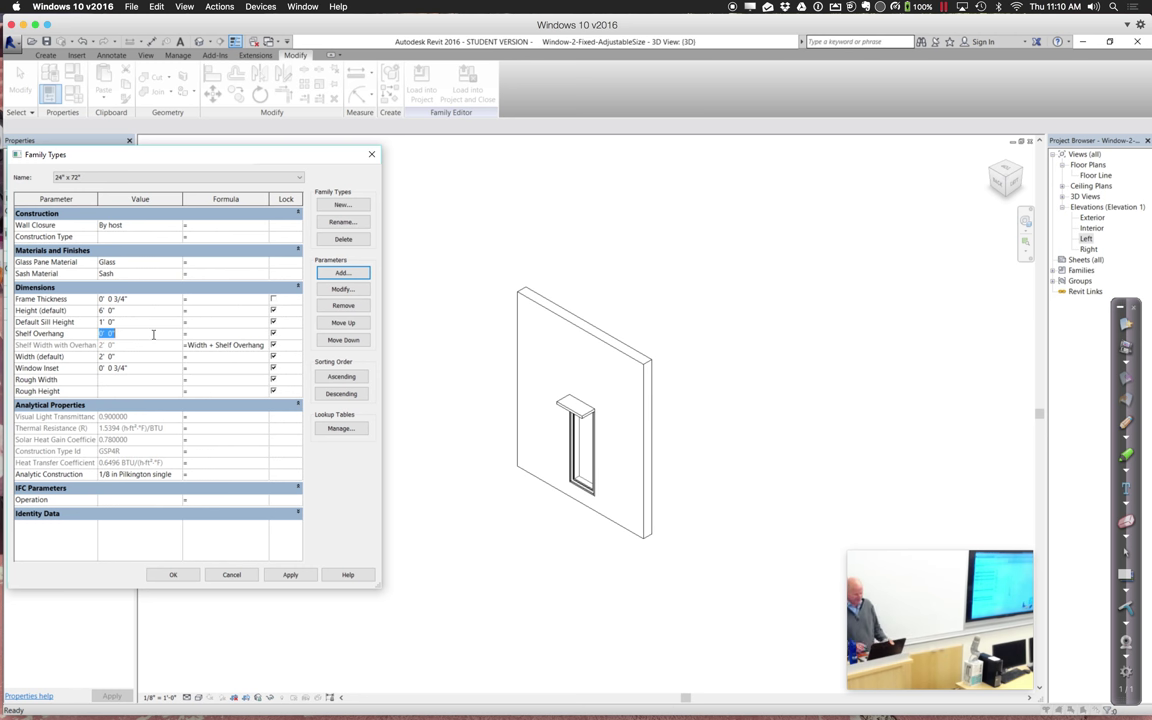
pyautogui.write('3"')
pyautogui.press('Tab')
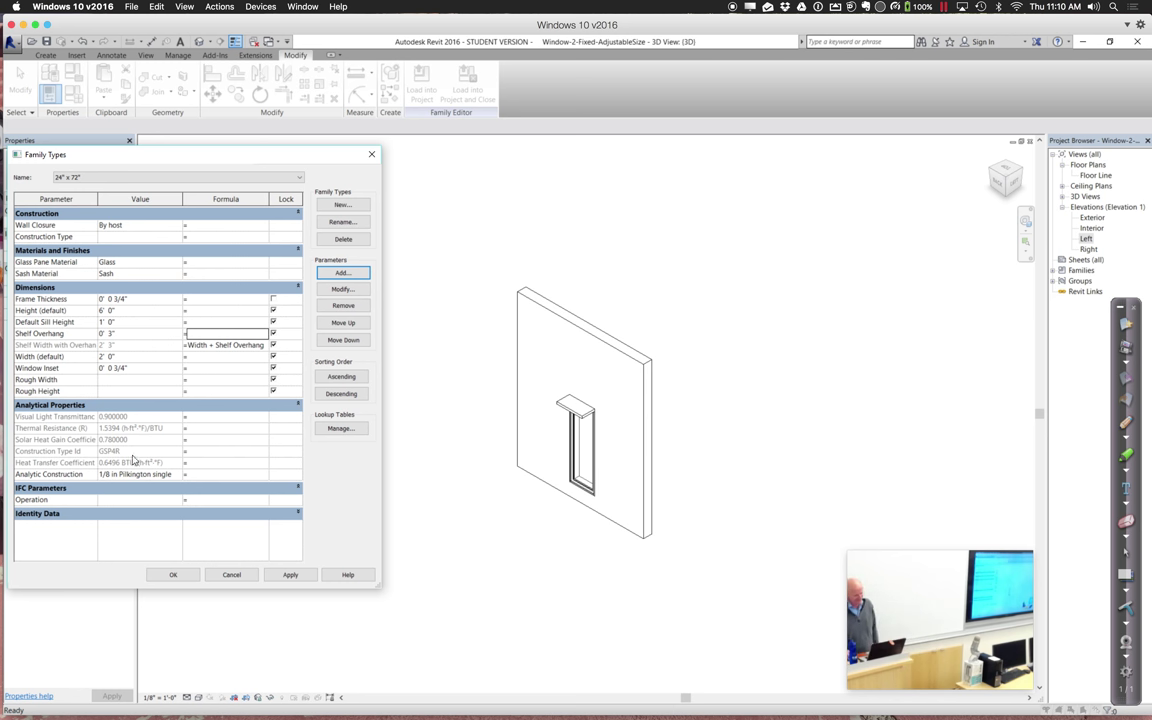
pyautogui.click(172, 575)
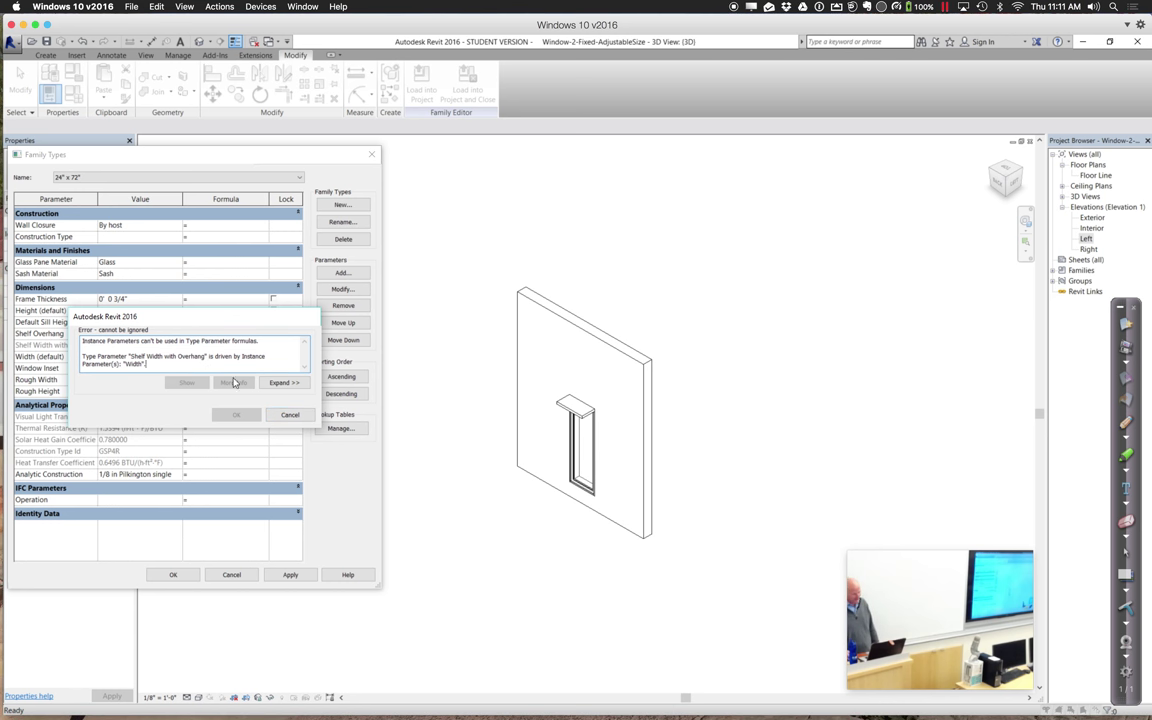
pyautogui.click(287, 415)
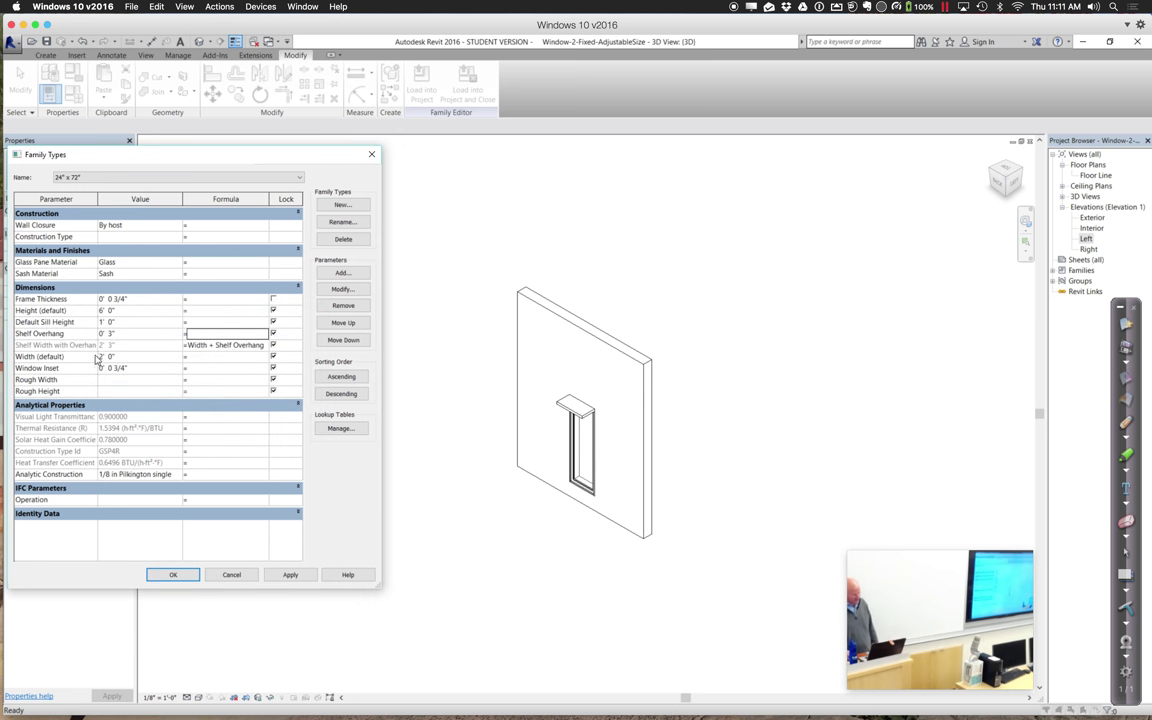
# Check the parameter properties of the built-in Width parameter without changing them.
pyautogui.click(50, 356)
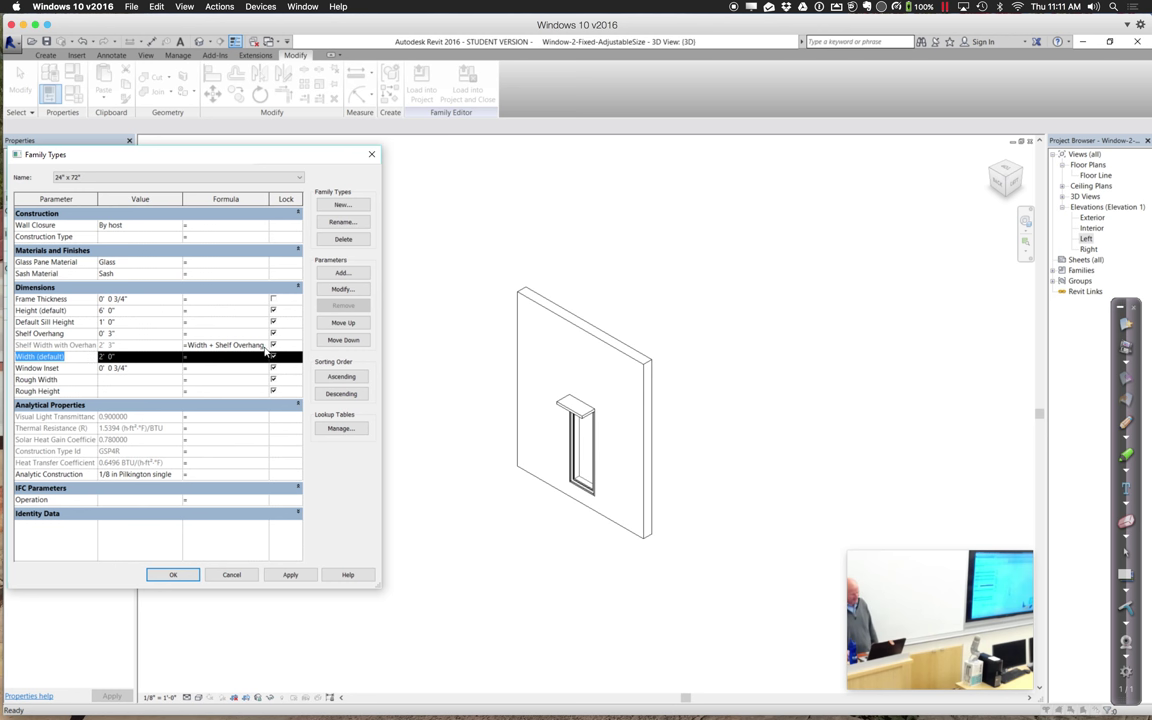
pyautogui.click(342, 289)
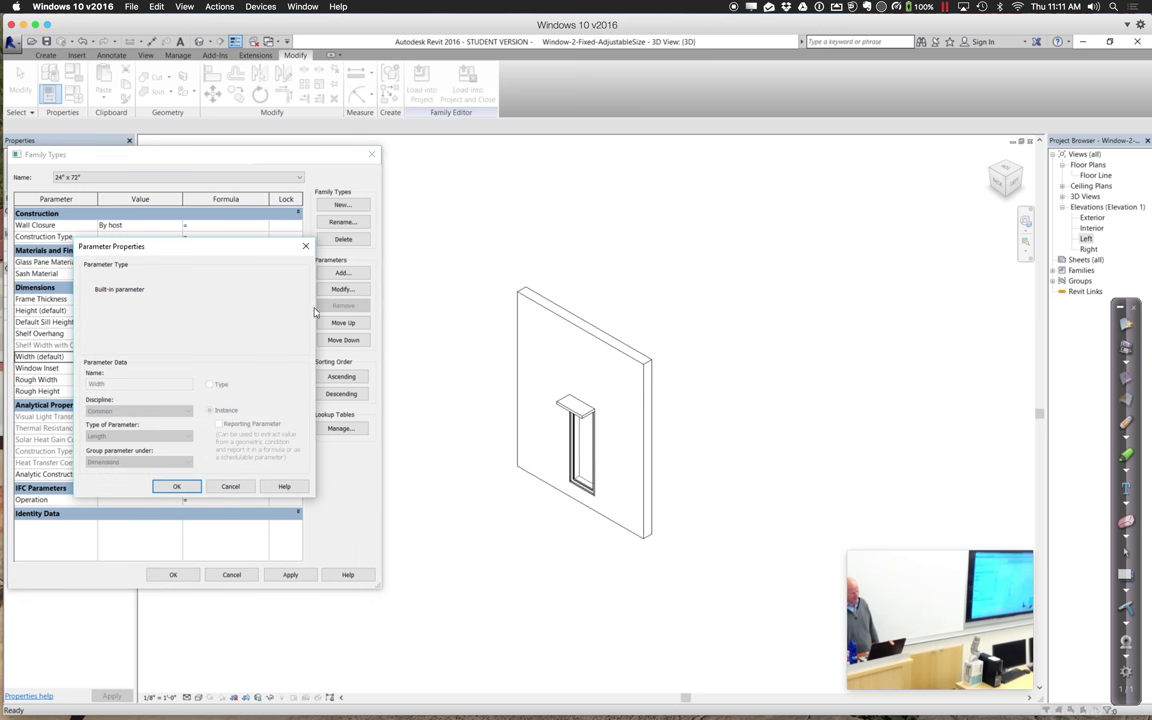
pyautogui.click(228, 486)
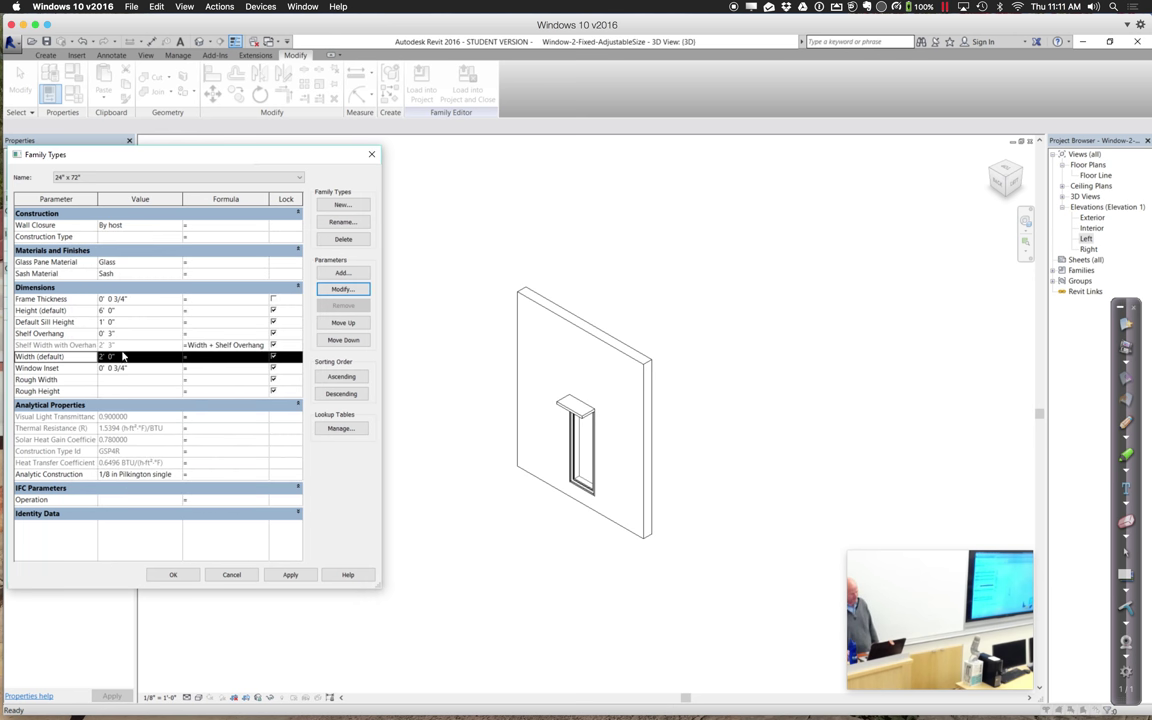
# Change Shelf Width with Overhang to an instance parameter and accept the family type changes.
pyautogui.click(96, 345)
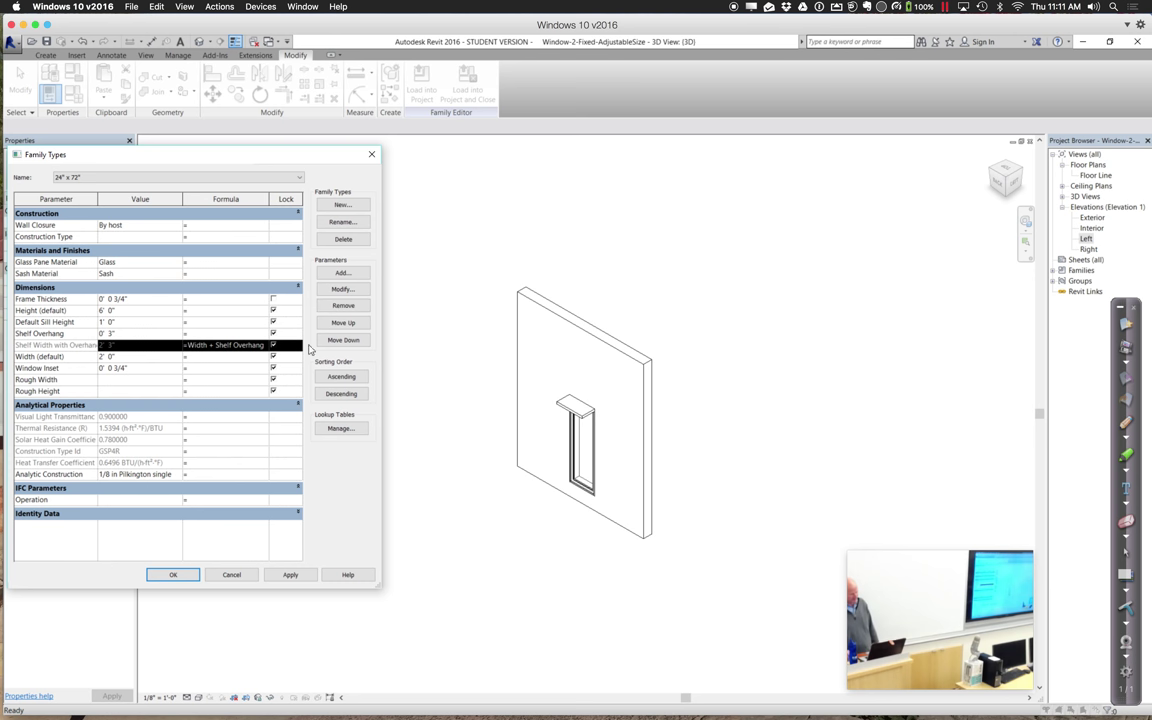
pyautogui.click(343, 290)
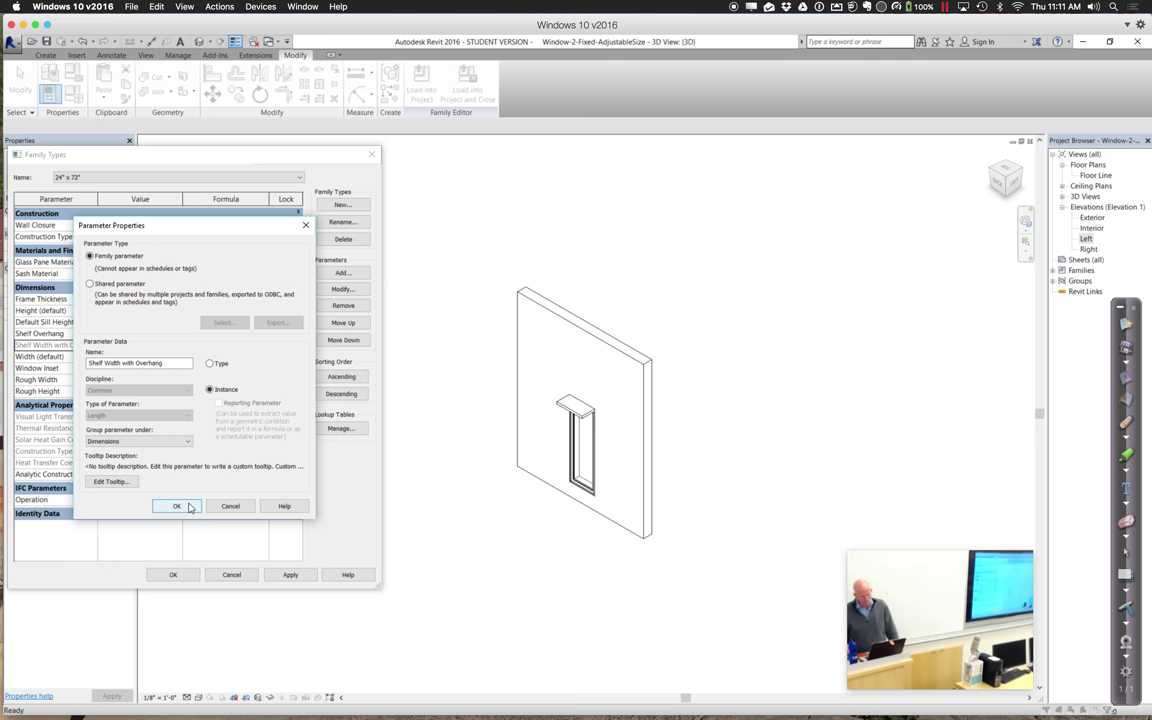
pyautogui.click(177, 506)
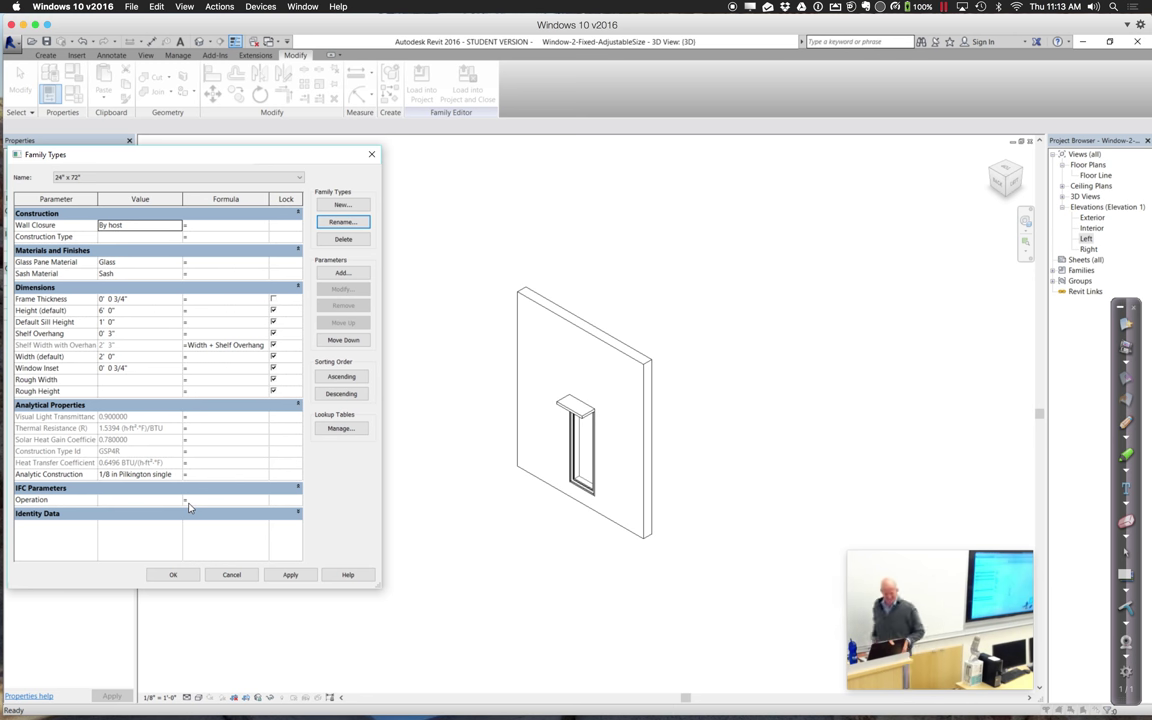
pyautogui.click(175, 573)
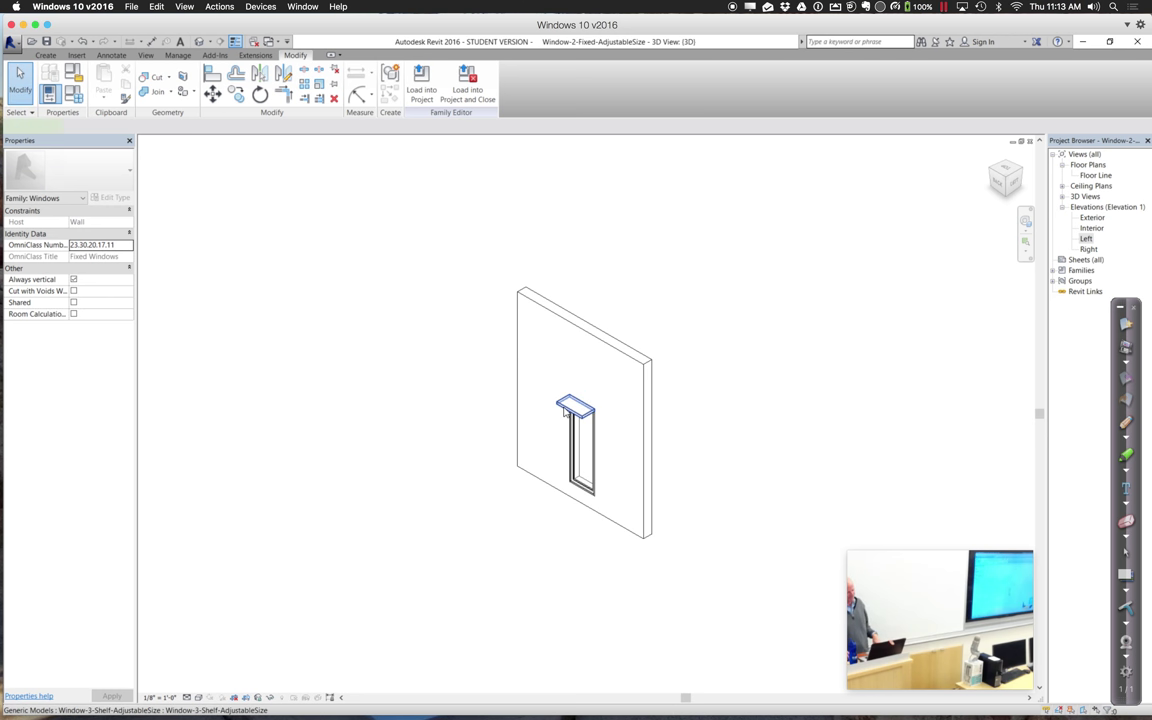
# Associate the nested shelf's Shelf Width with the Shelf Width with Overhang family parameter.
pyautogui.click(566, 412)
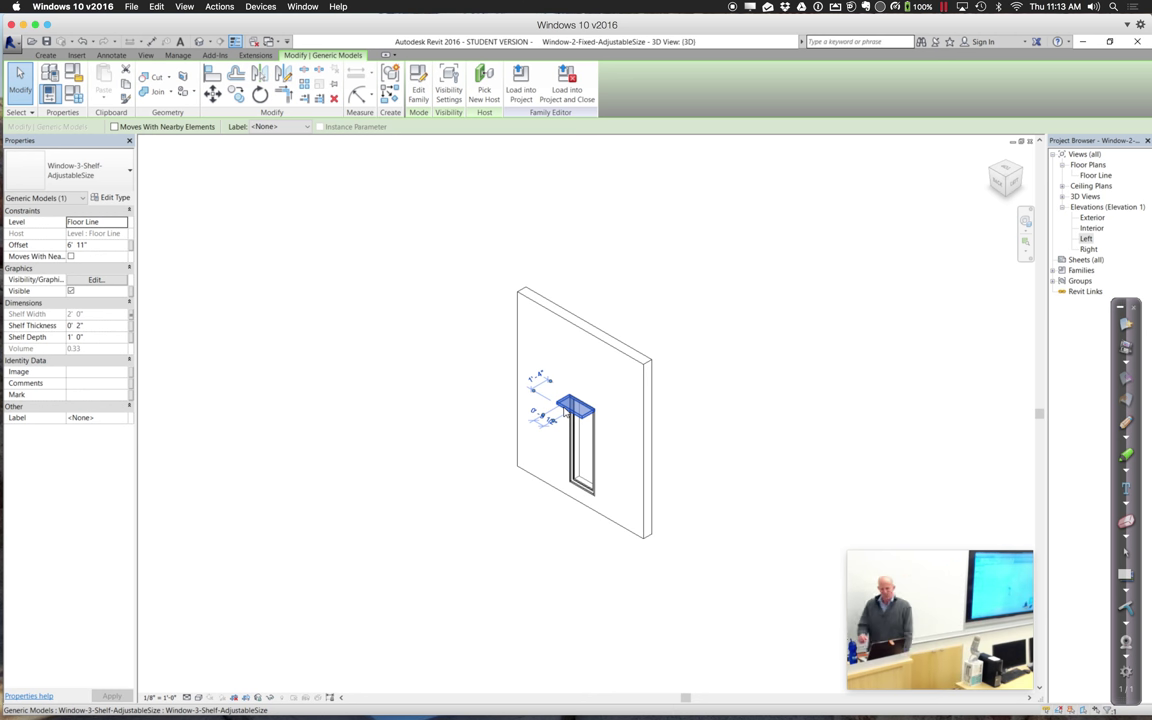
pyautogui.click(130, 316)
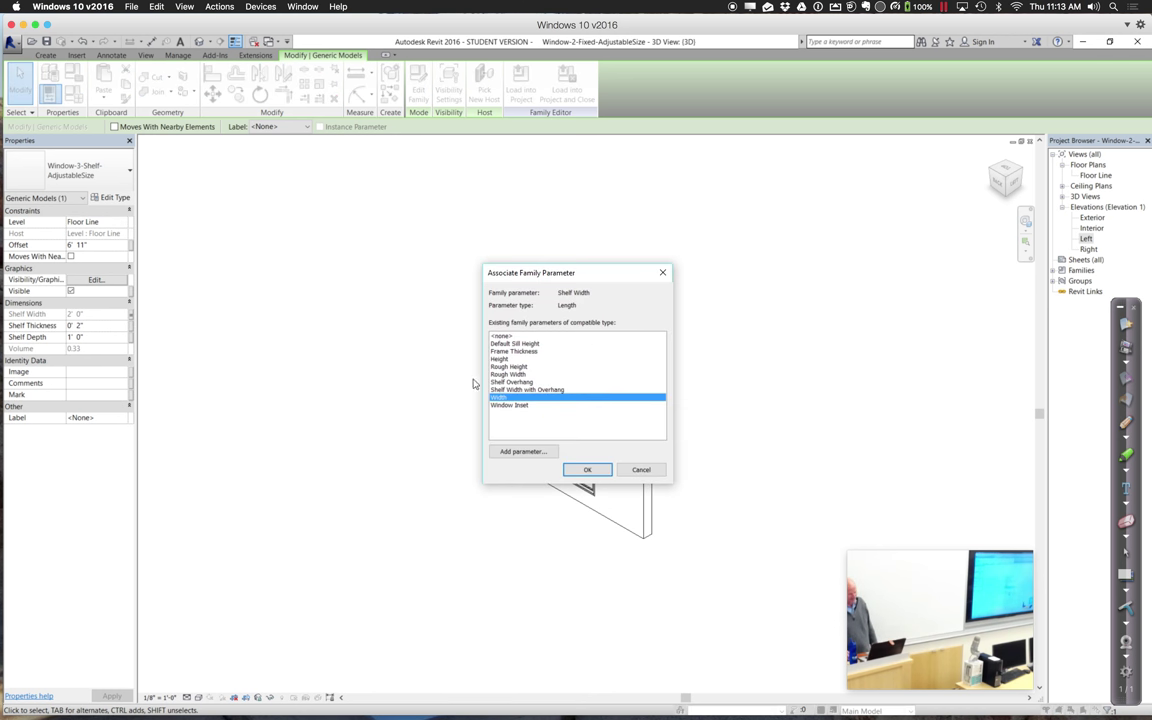
pyautogui.click(512, 389)
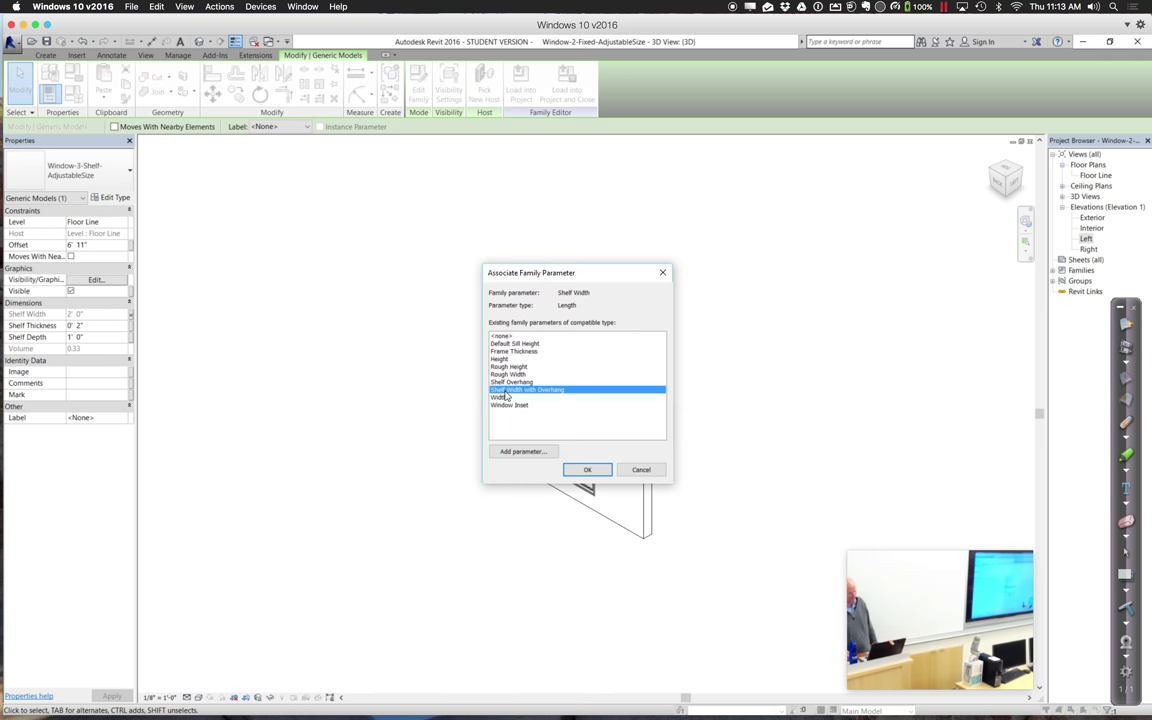
pyautogui.click(585, 470)
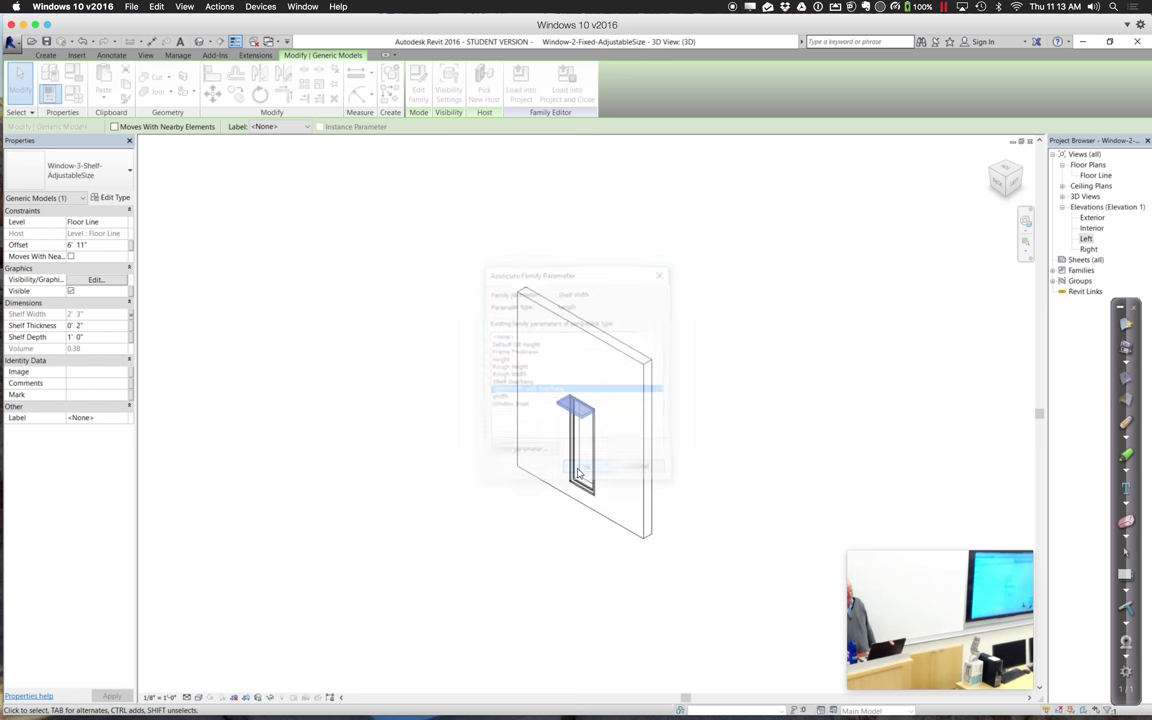
pyautogui.click(500, 490)
pyautogui.scroll(2, 532, 437)
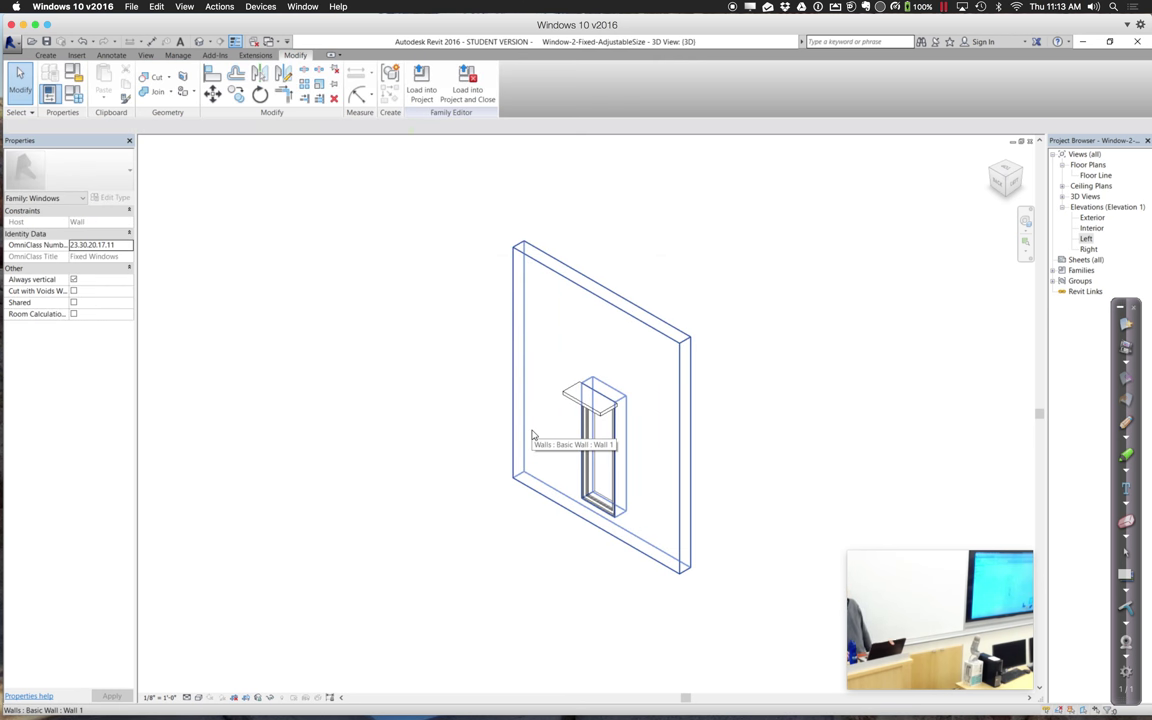
pyautogui.scroll(1, 476, 438)
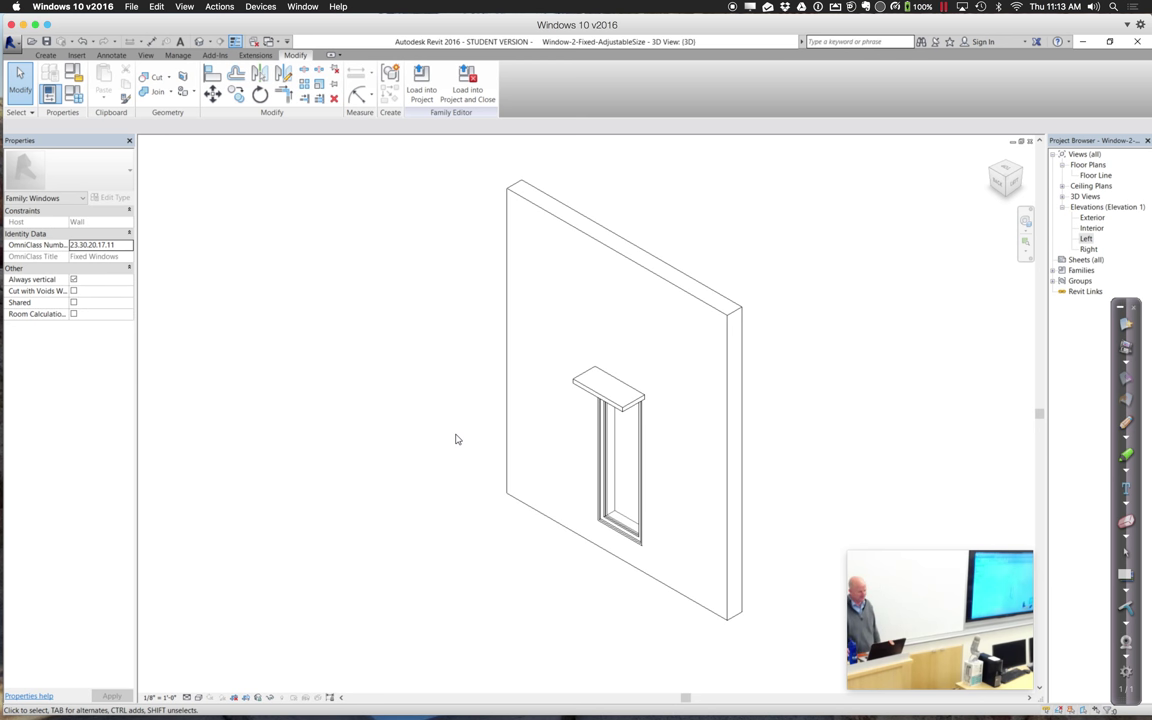
# Set Shelf Overhang to 1' 2" for the 24" x 72" family type and apply it to the model.
pyautogui.click(73, 93)
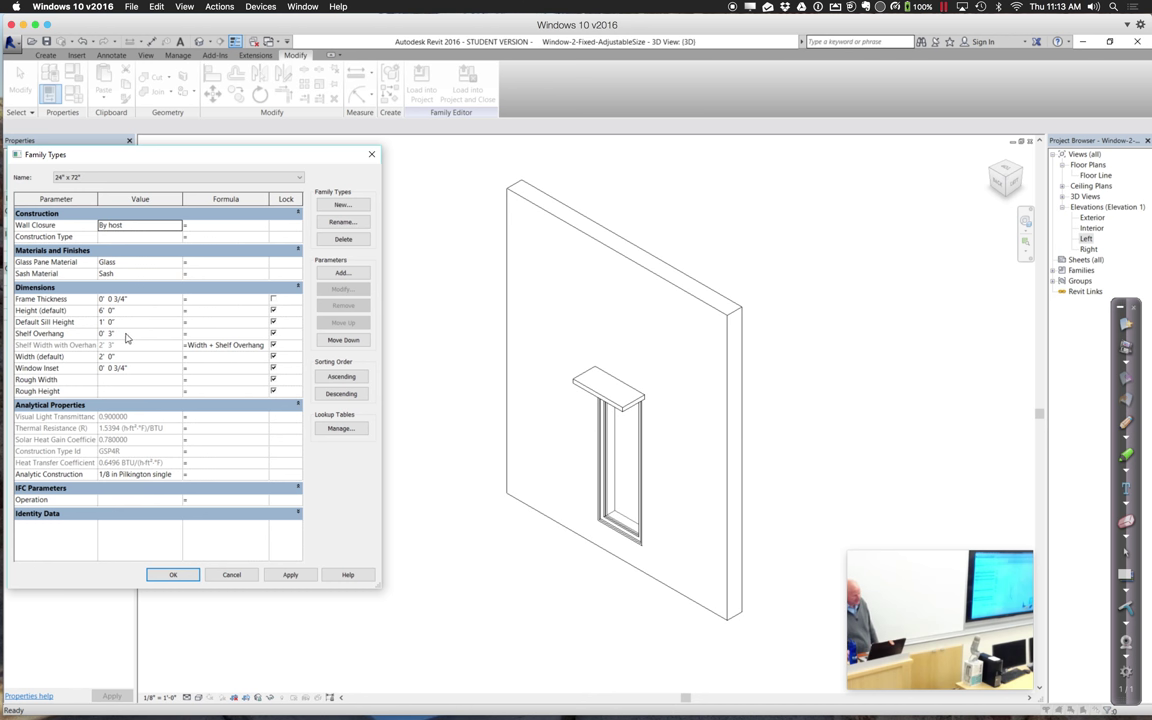
pyautogui.click(124, 333)
pyautogui.write('1 2')
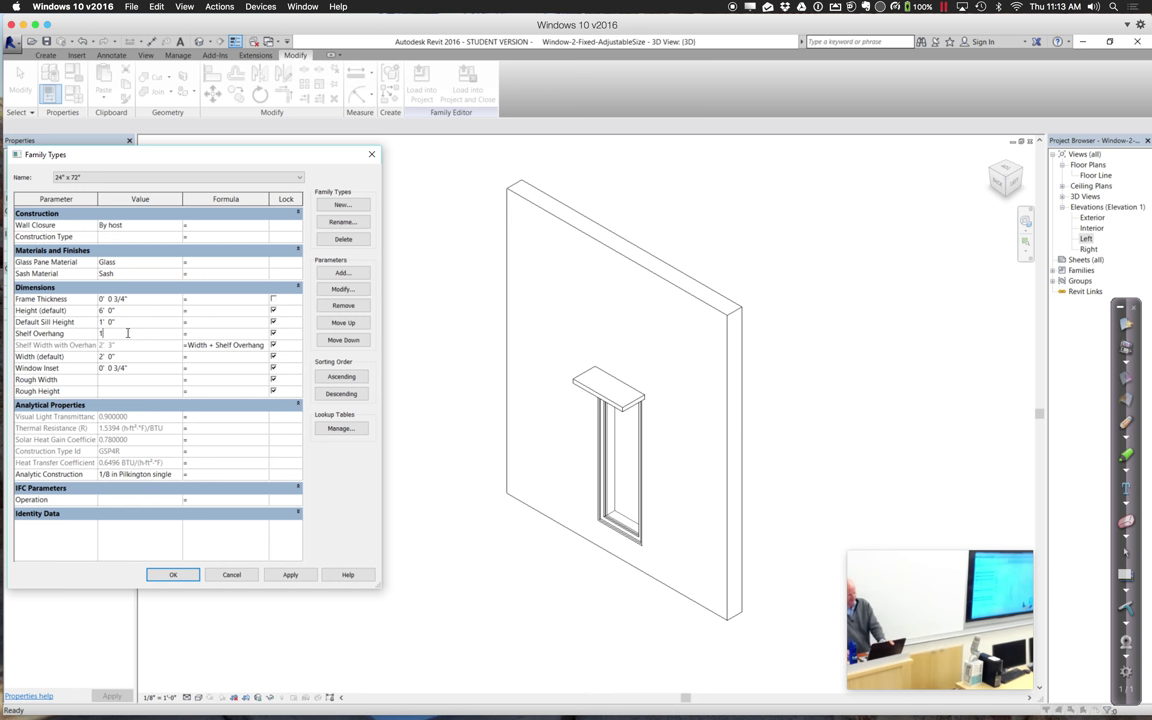
pyautogui.click(290, 575)
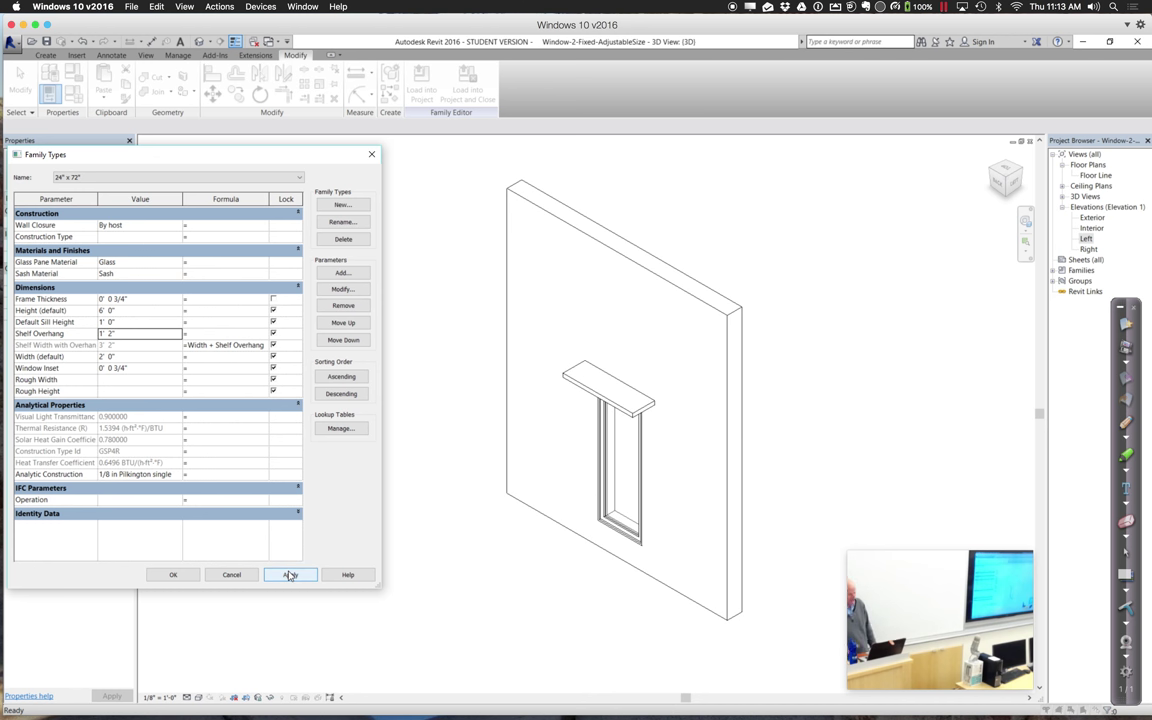
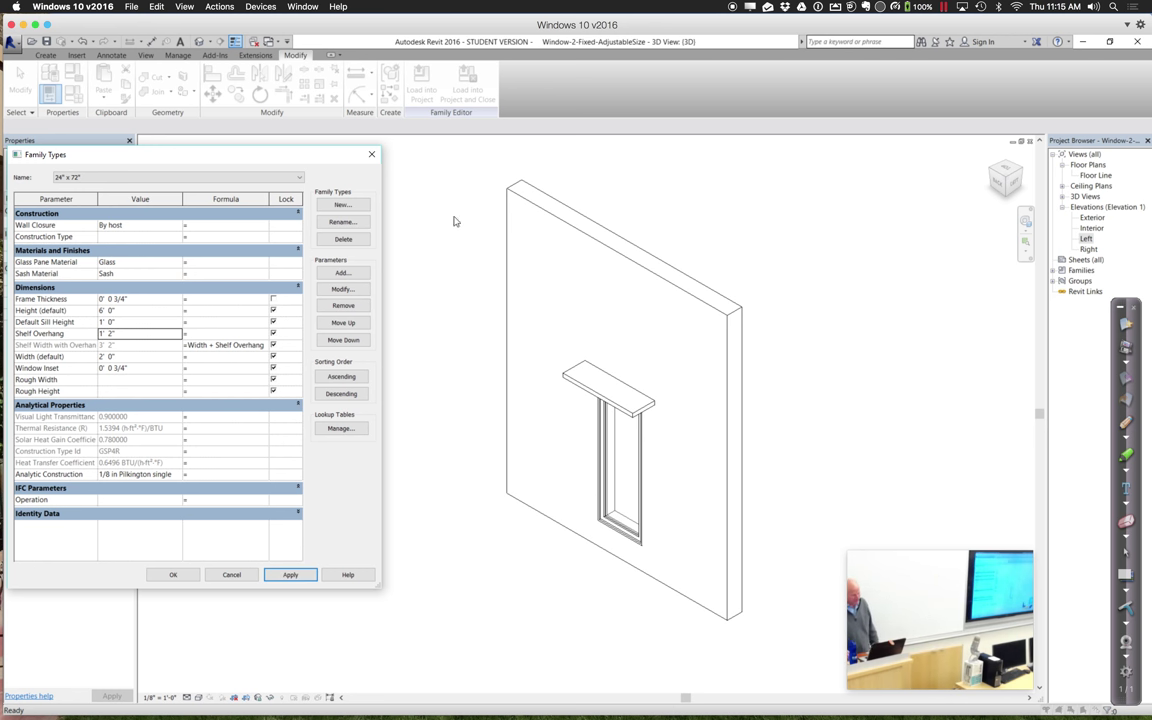
pyautogui.click(343, 221)
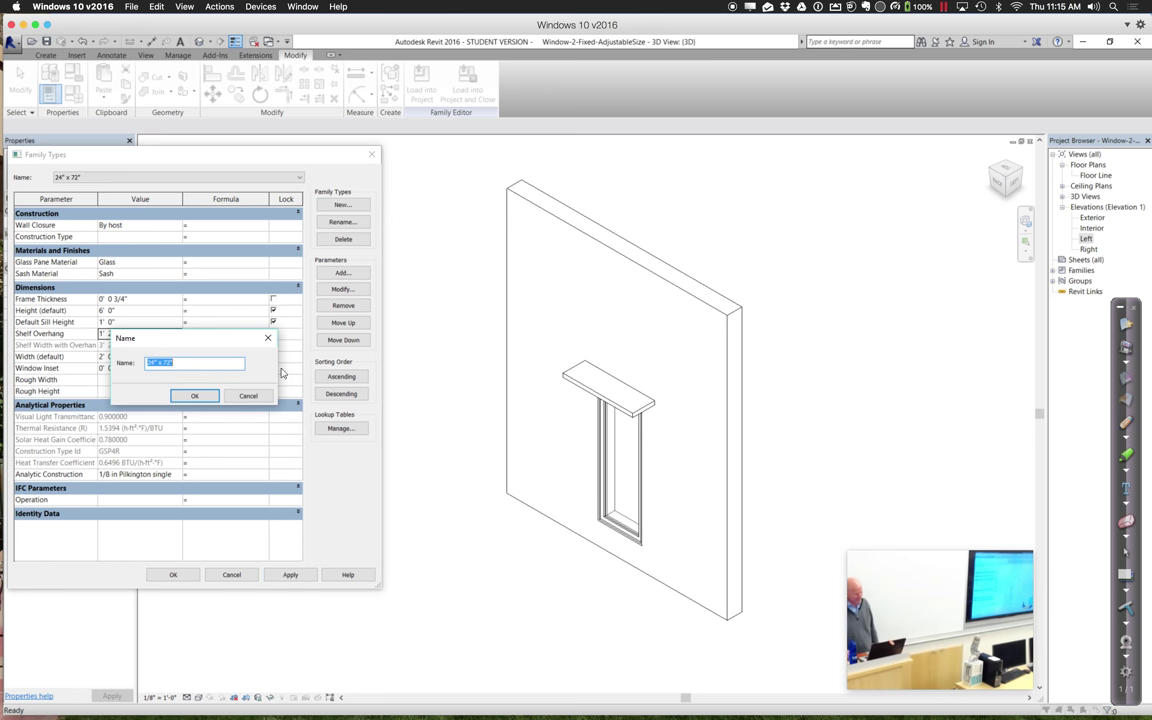
pyautogui.write('Wi')
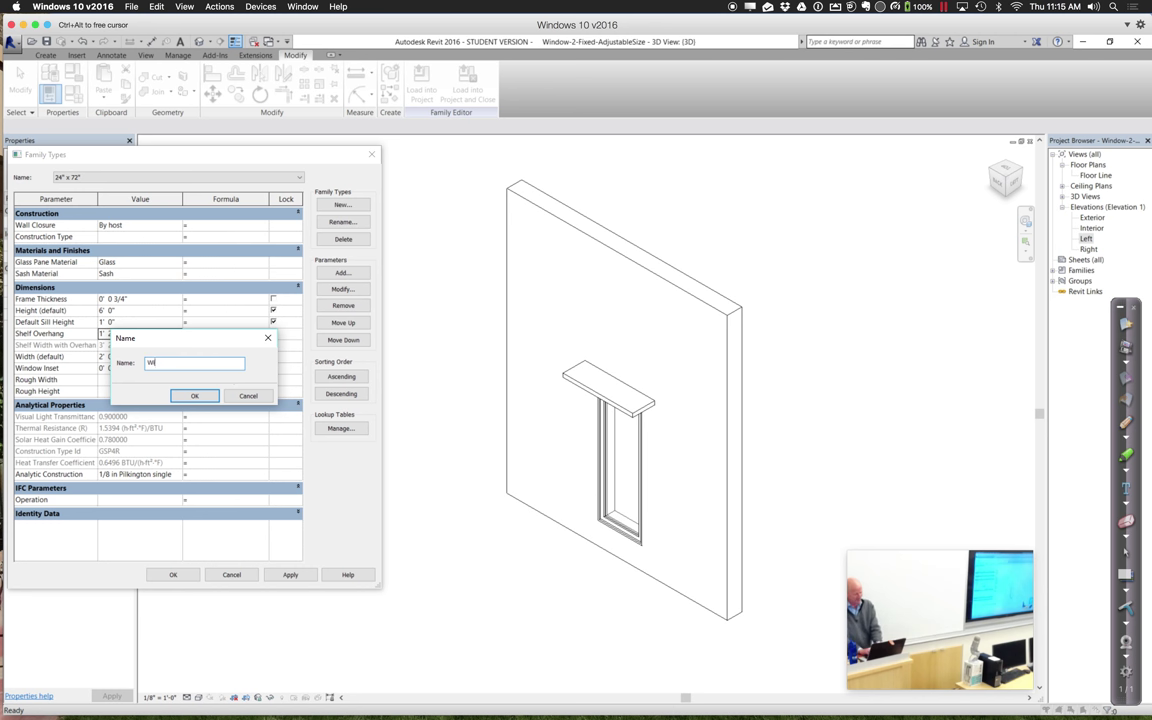
pyautogui.write('ndows with 1')
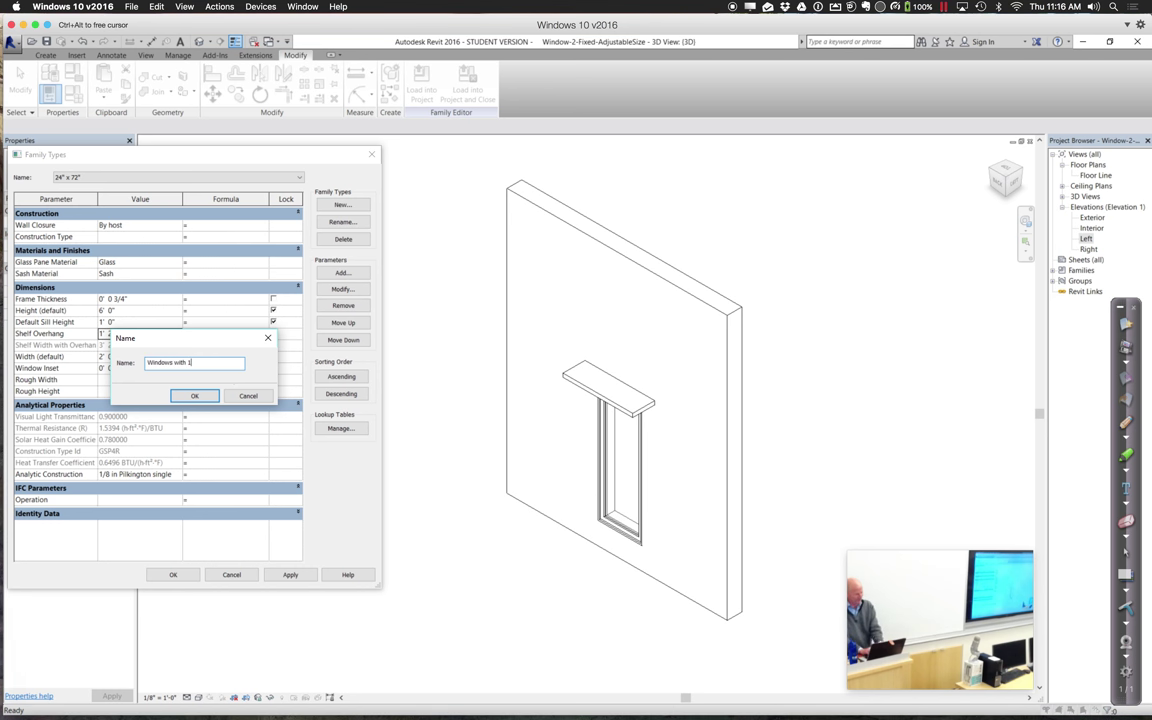
pyautogui.write("'2 Overhangs")
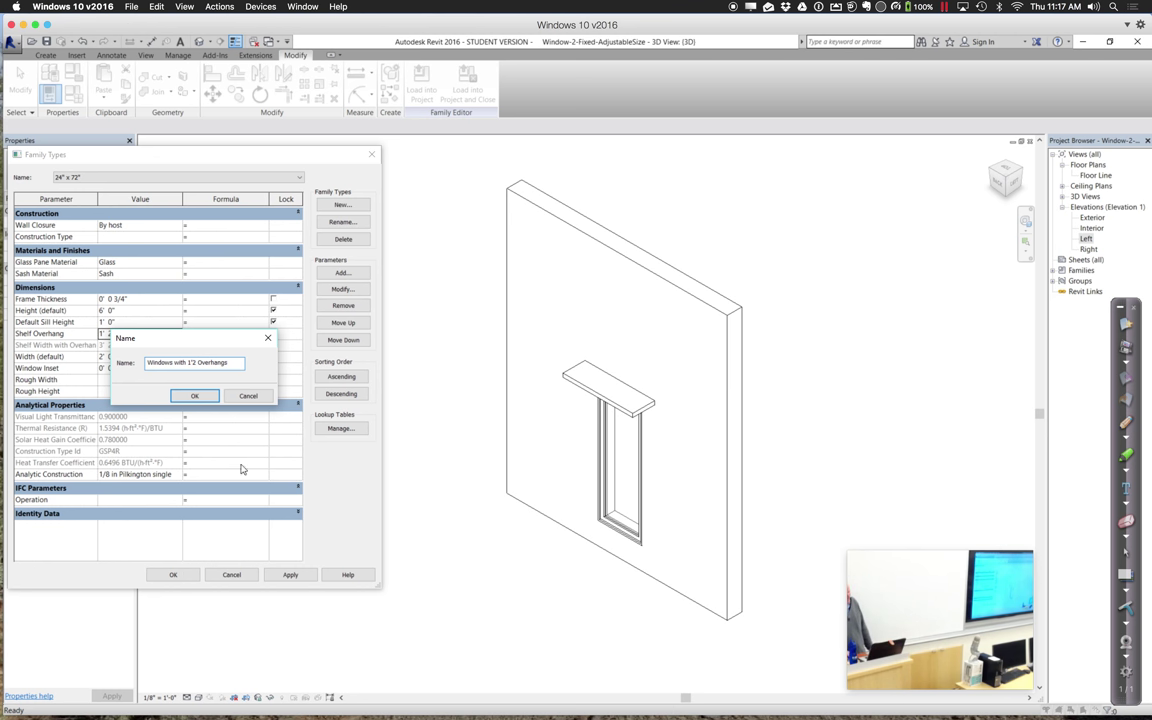
pyautogui.press('Escape')
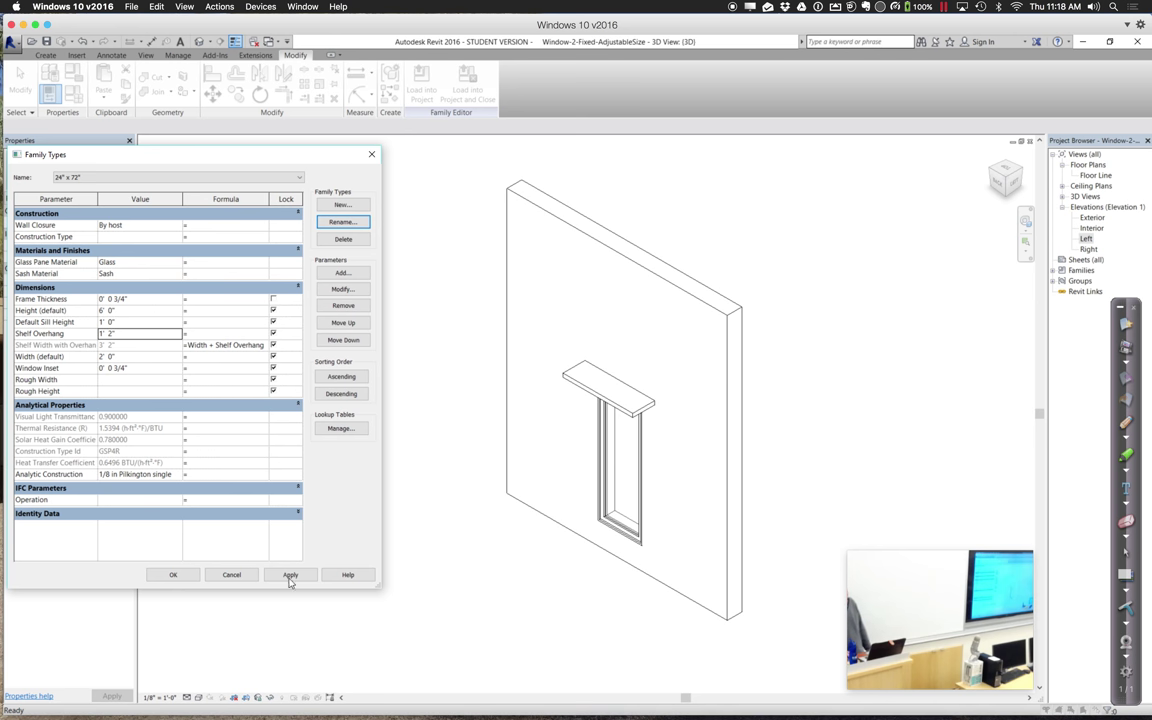
# Close the Family Types dialog and switch to the Mindomo session outline to check Example 4.2 - Adaptive Component Families.
pyautogui.click(236, 576)
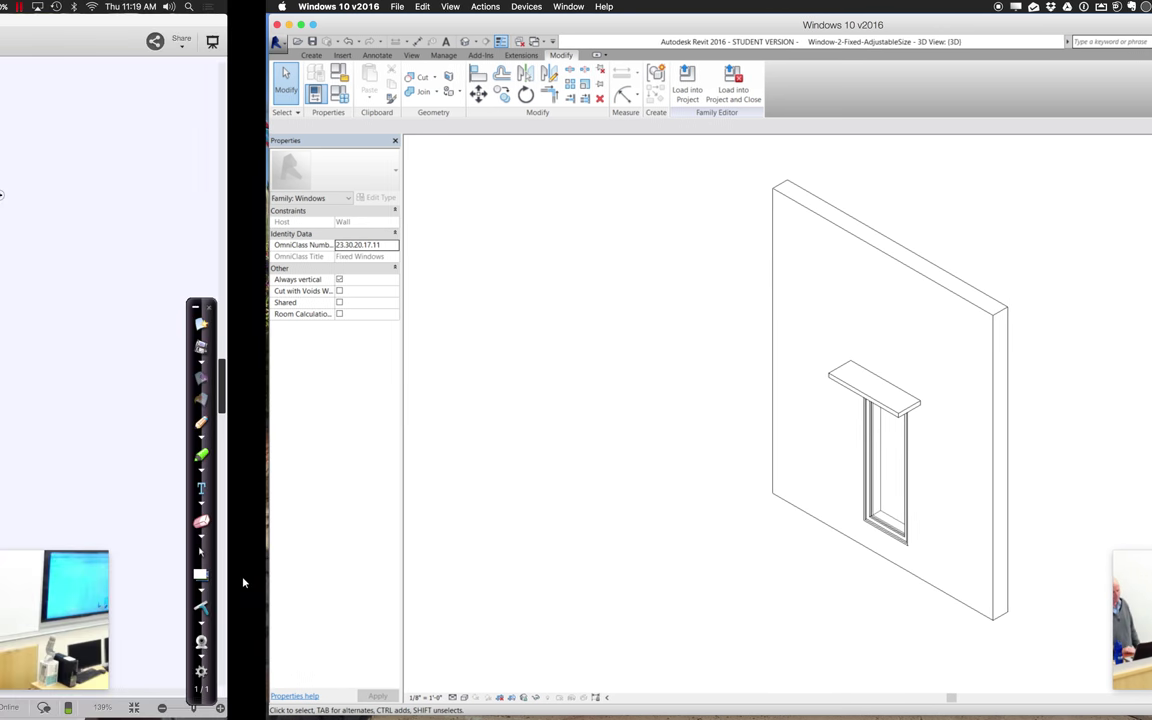
pyautogui.hotkey('ctrl', 'Left')
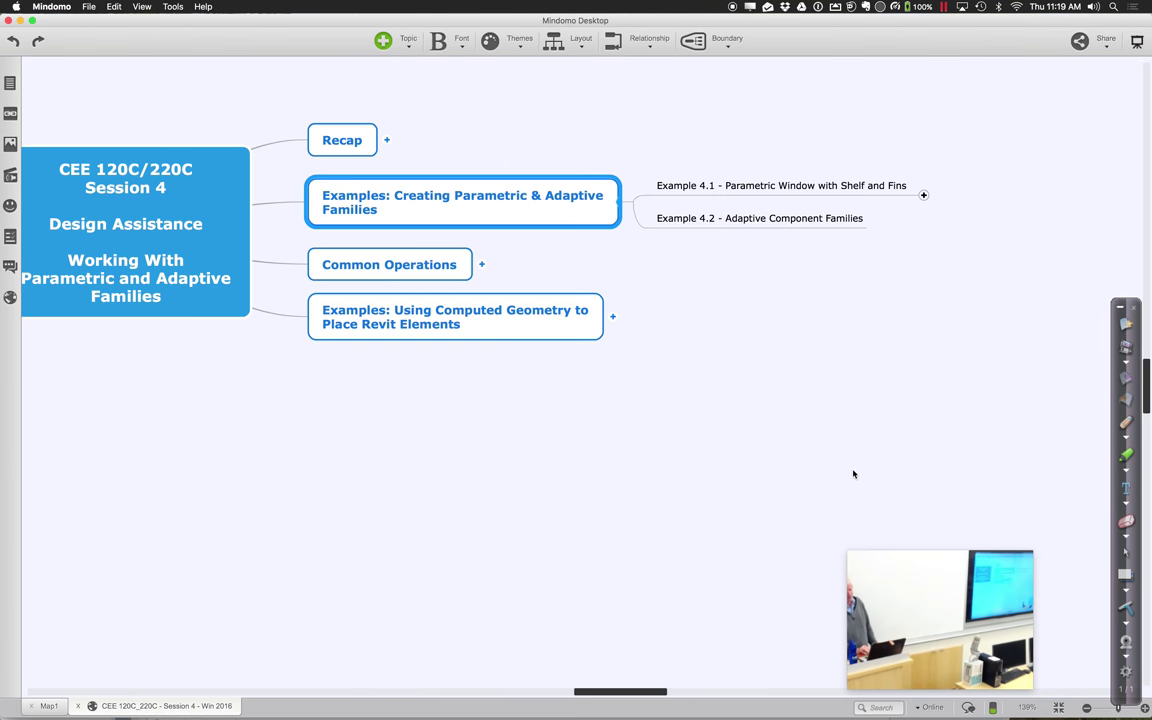
pyautogui.click(826, 224)
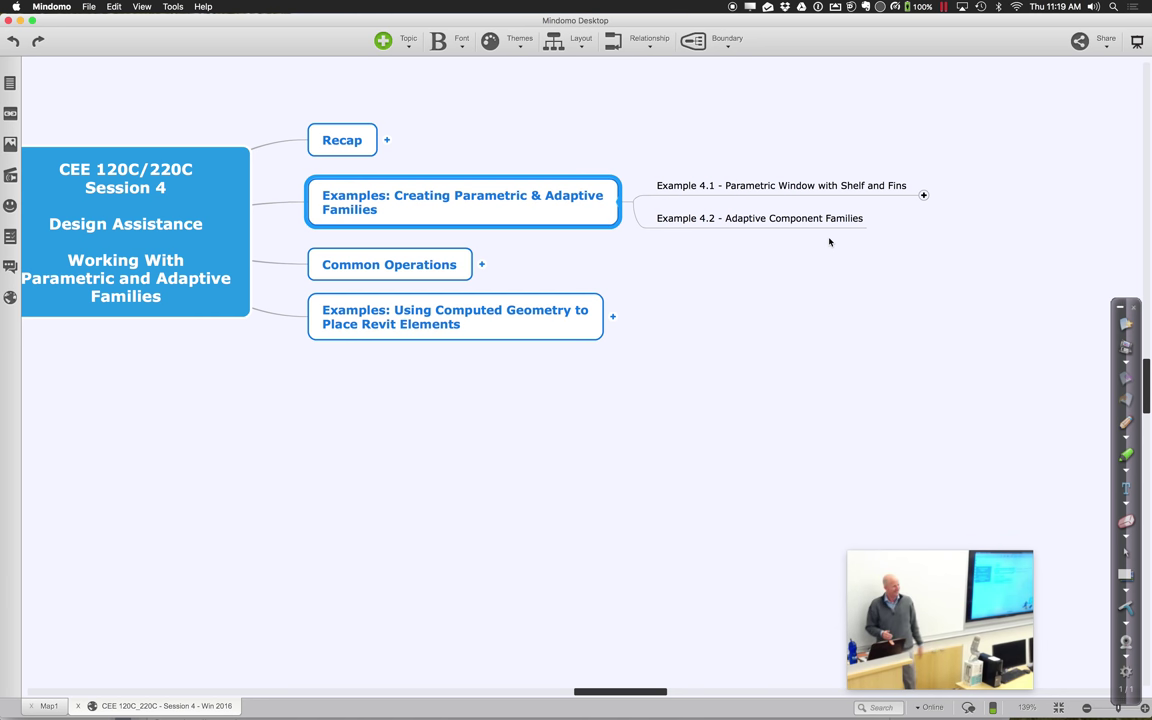
# Switch back to Revit, dismiss the save reminder, and open 3PointAC from the Example 4.2 - Adaptive Component Families folder.
pyautogui.press('super+Tab')
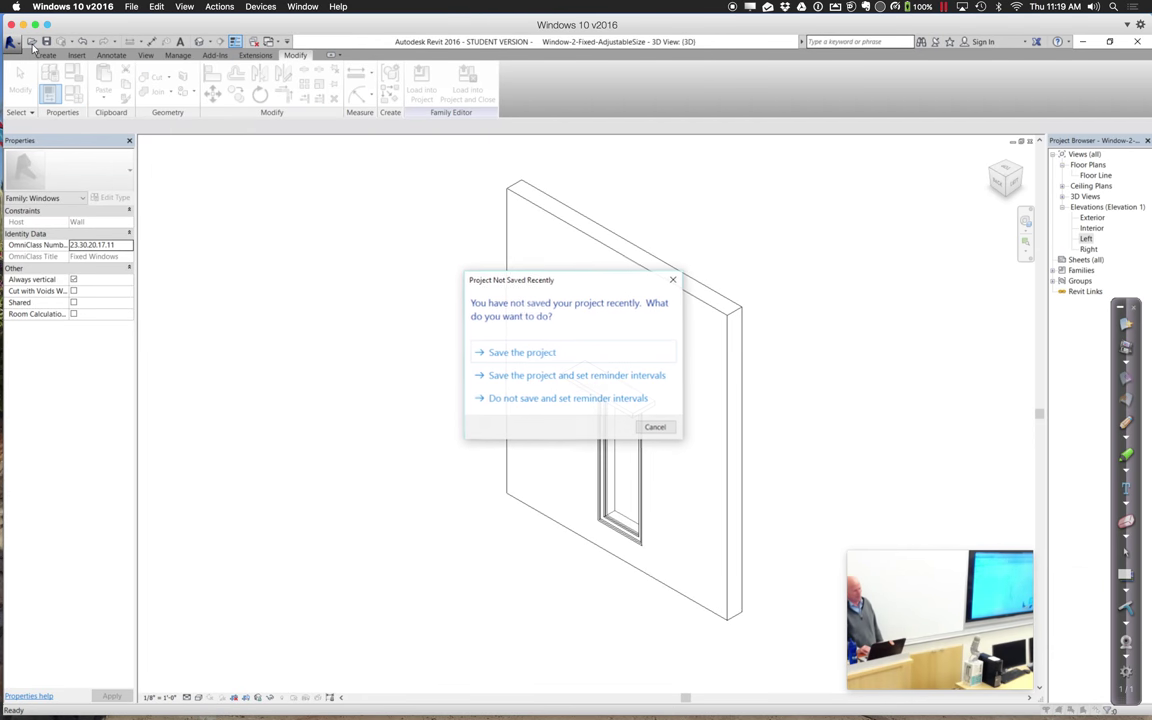
pyautogui.click(655, 428)
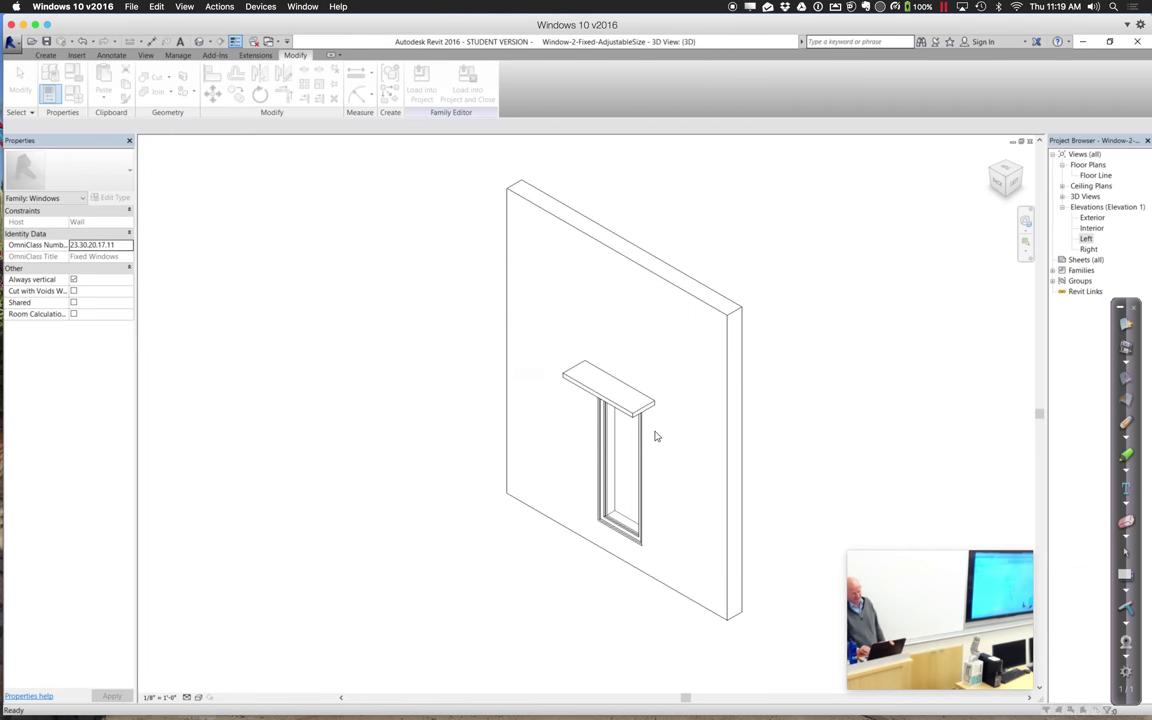
pyautogui.hotkey('ctrl', 'o')
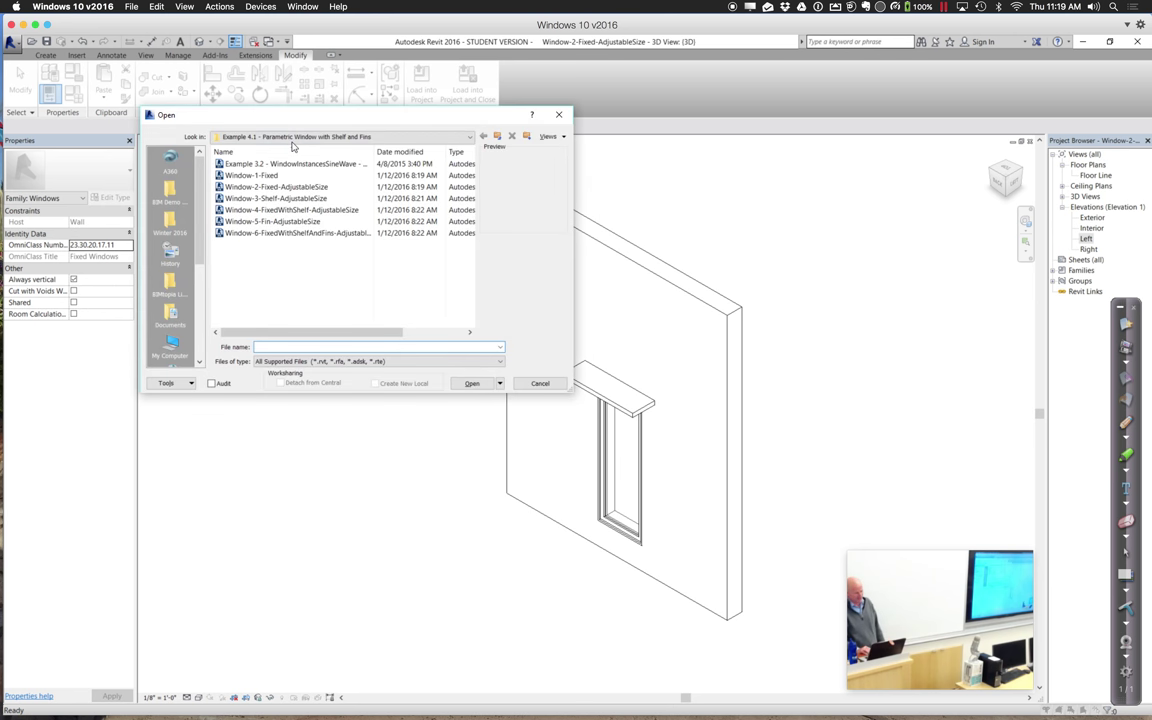
pyautogui.click(300, 136)
pyautogui.click(298, 274)
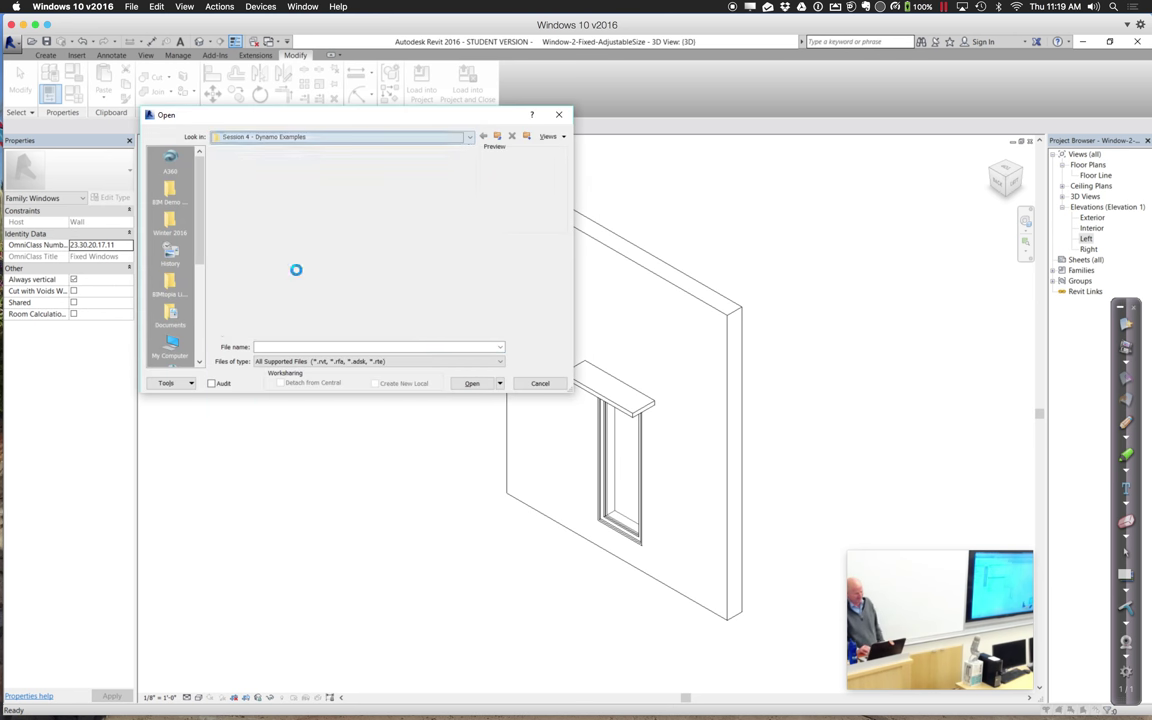
pyautogui.doubleClick(284, 175)
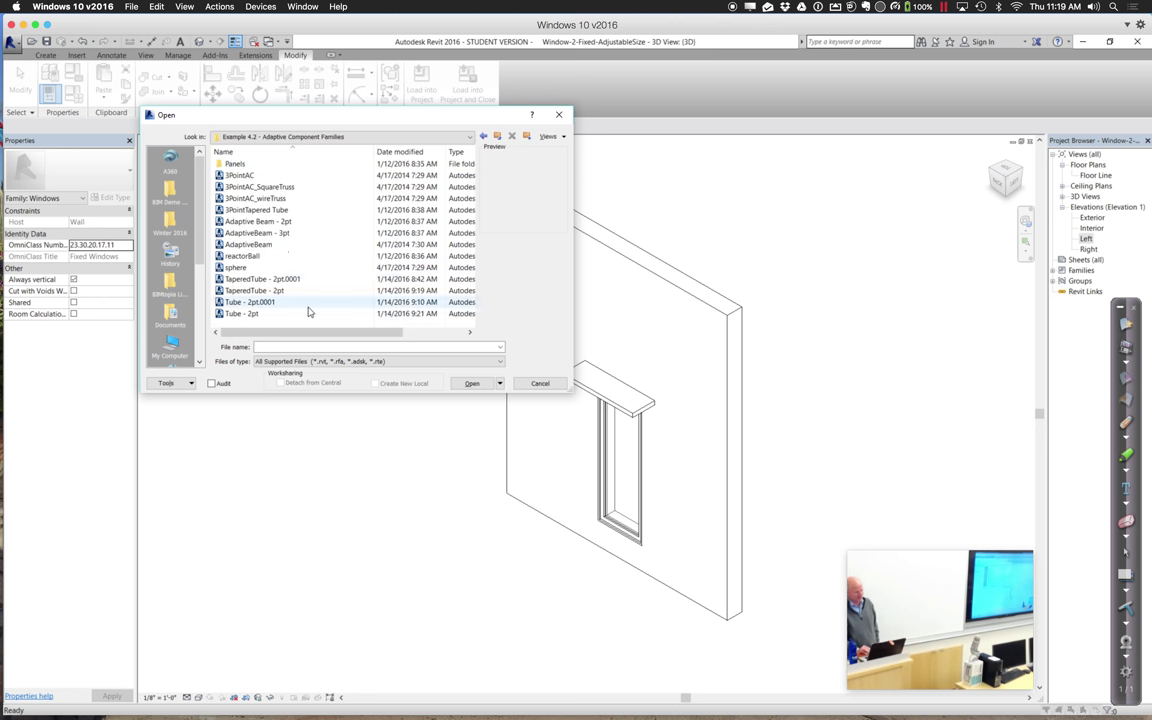
pyautogui.doubleClick(252, 177)
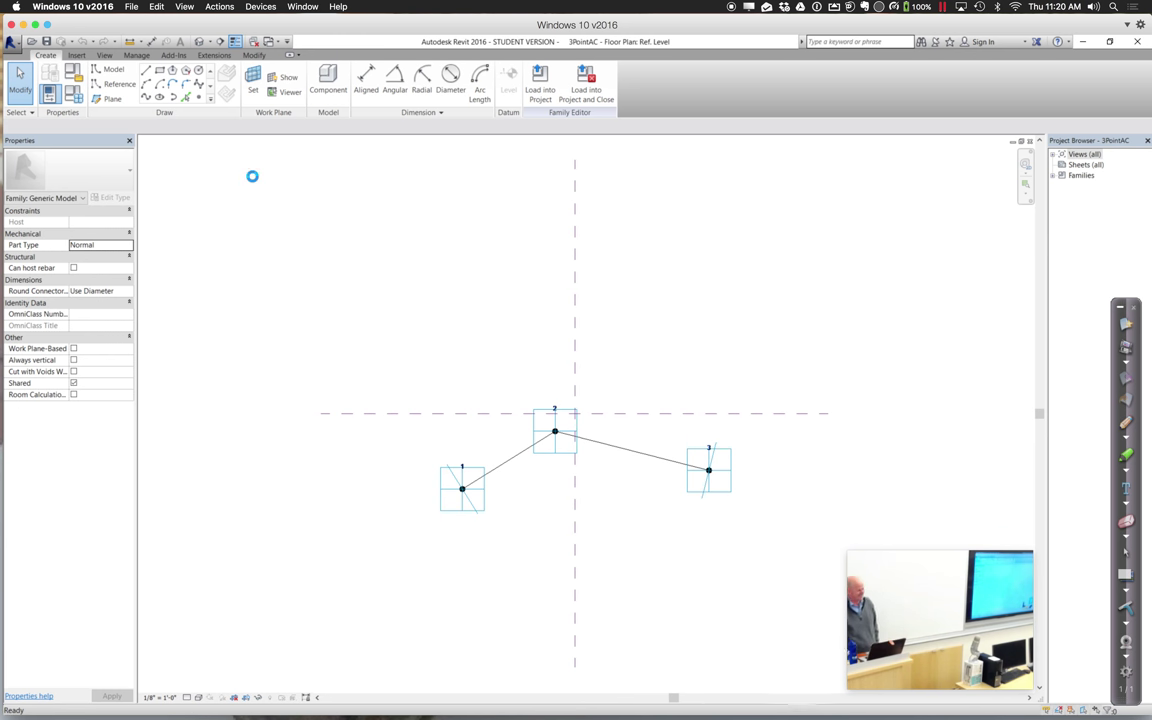
# Show the 3PointAC family in the default 3D view, framed closely on its three adaptive points.
pyautogui.click(199, 42)
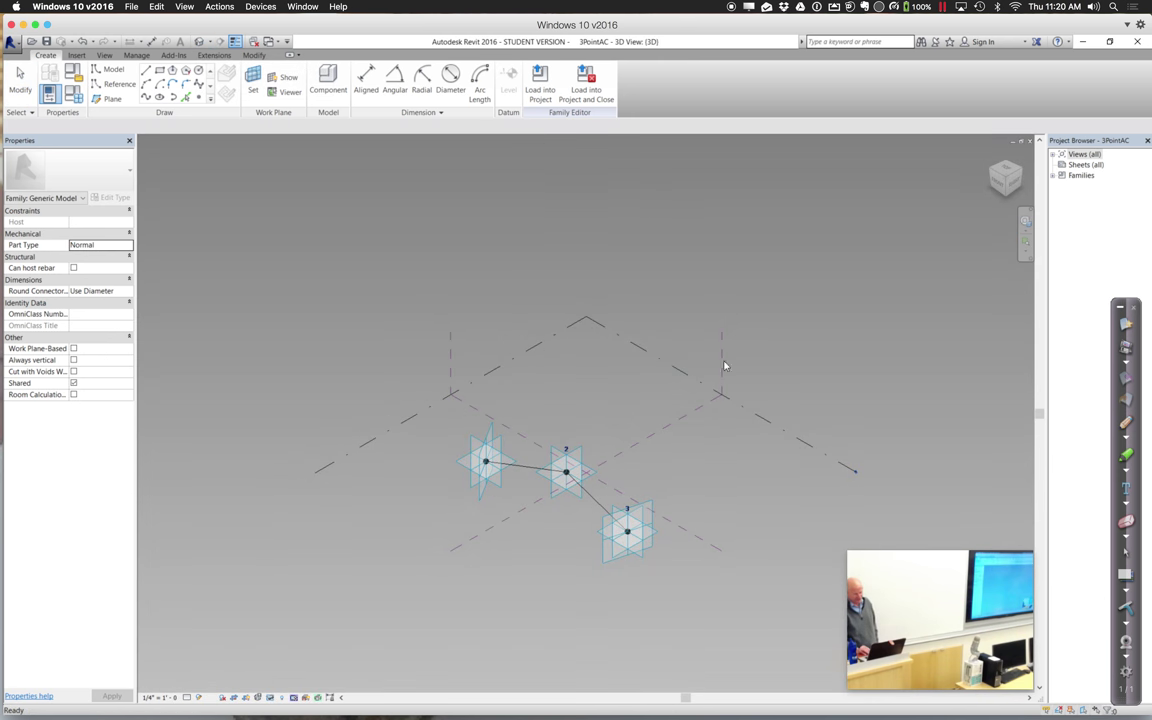
pyautogui.press('z')
pyautogui.press('r')
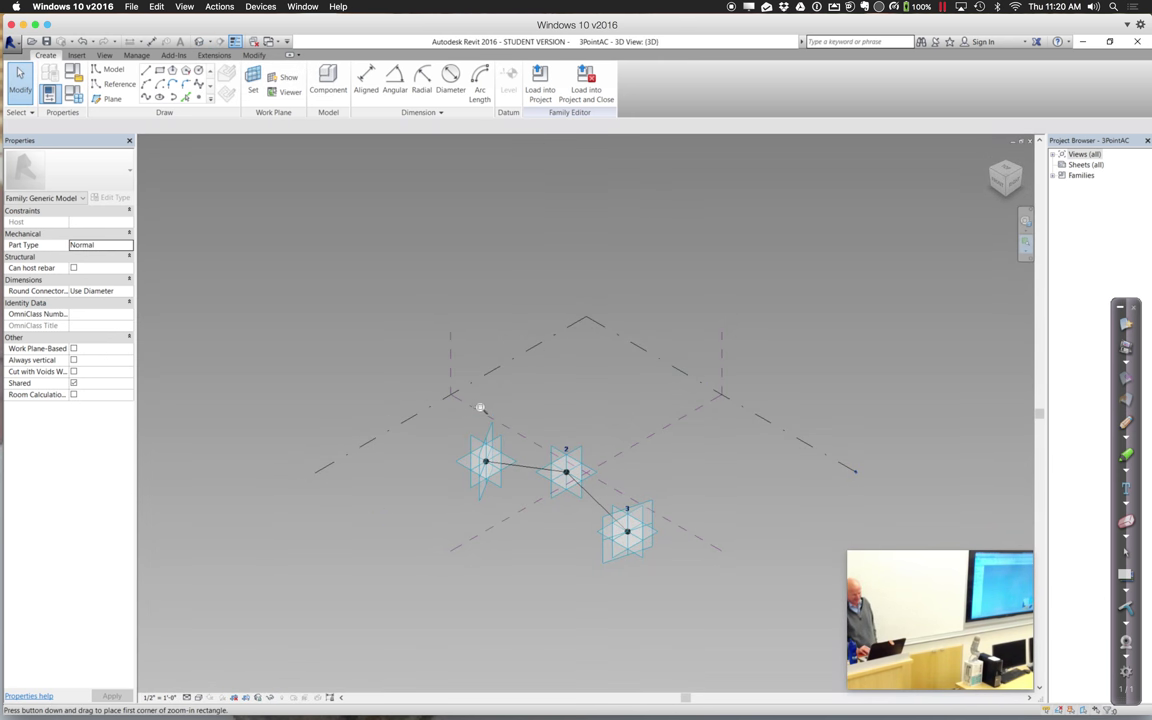
pyautogui.moveTo(472, 418); pyautogui.dragTo(673, 578)
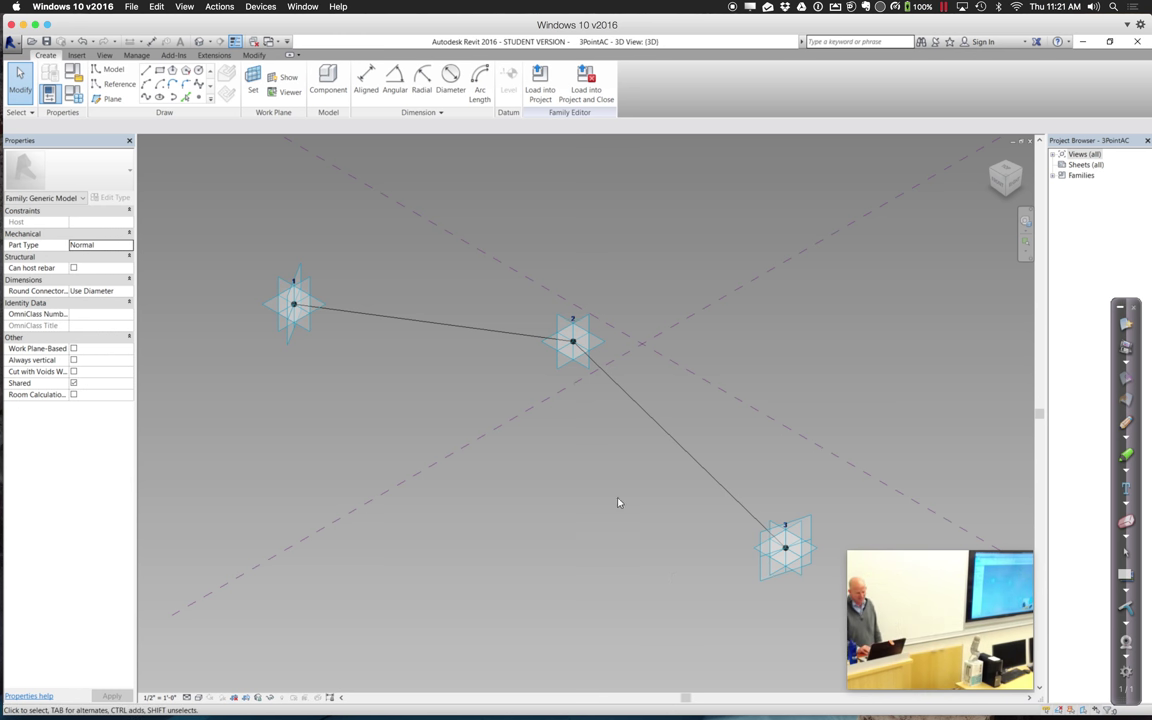
# Move adaptive point 2 toward the rear of the 3D view, about 14' 2" from the reference plane, and deselect it.
pyautogui.click(589, 343)
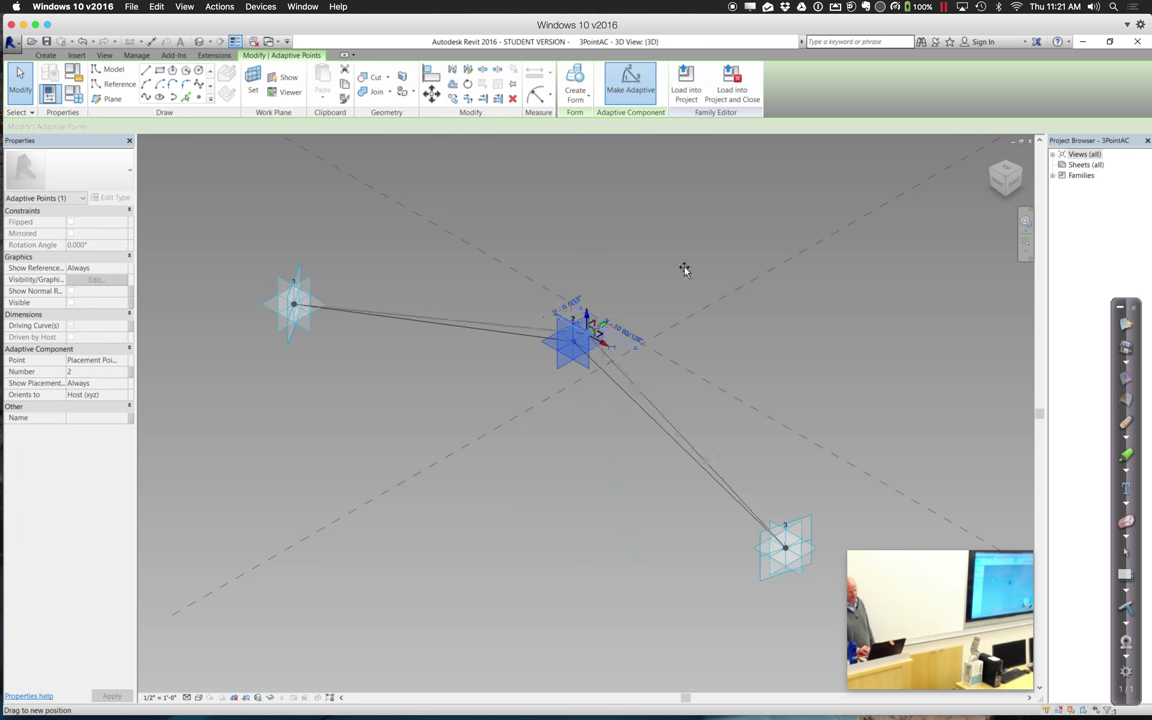
pyautogui.moveTo(684, 270); pyautogui.dragTo(742, 244)
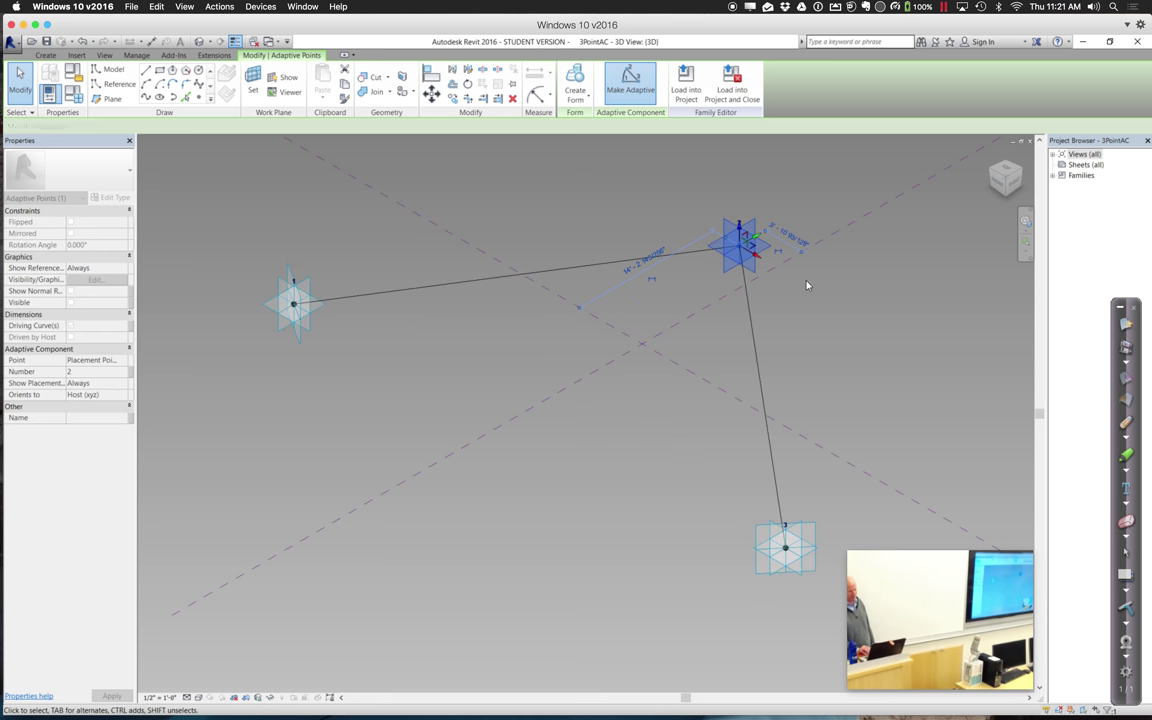
pyautogui.click(807, 285)
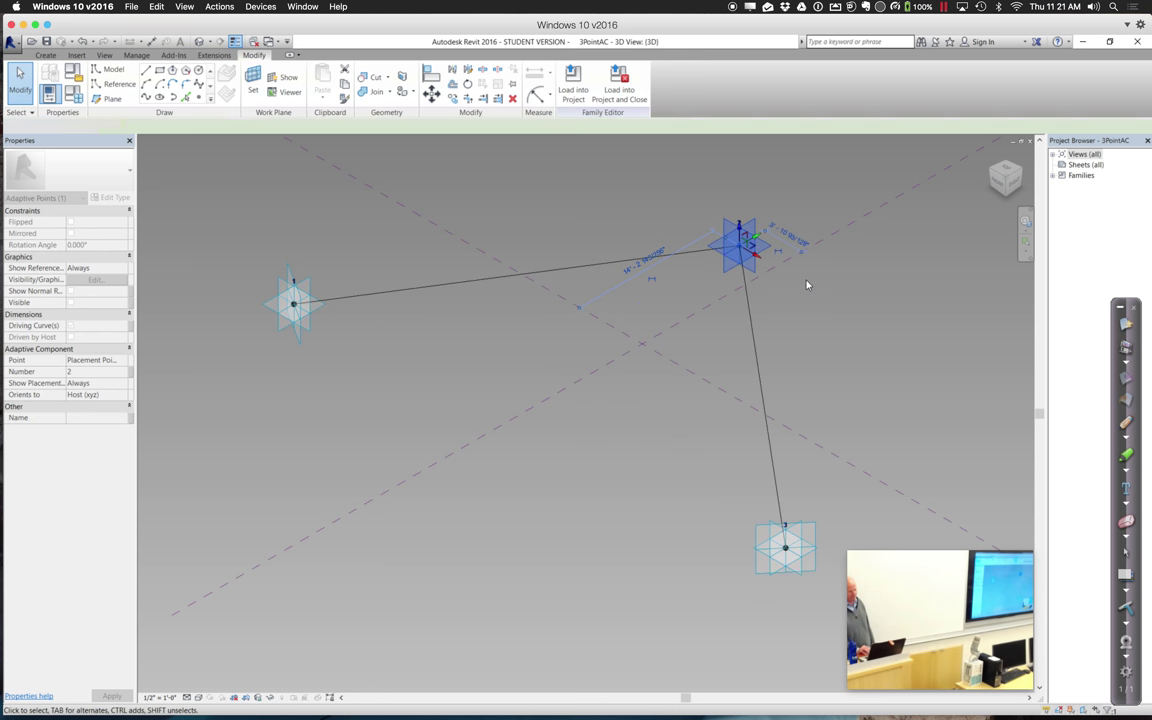
# Select adaptive point 2, inspect its placement number without changing it, and examine the point up close.
pyautogui.click(741, 240)
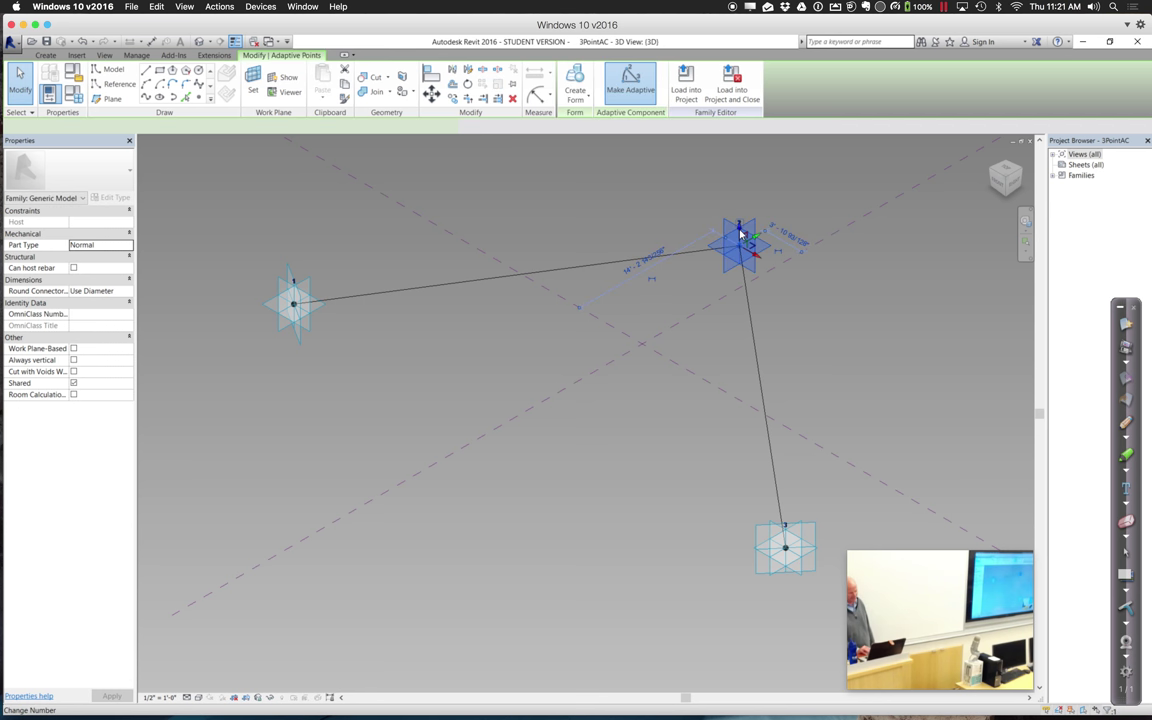
pyautogui.click(740, 229)
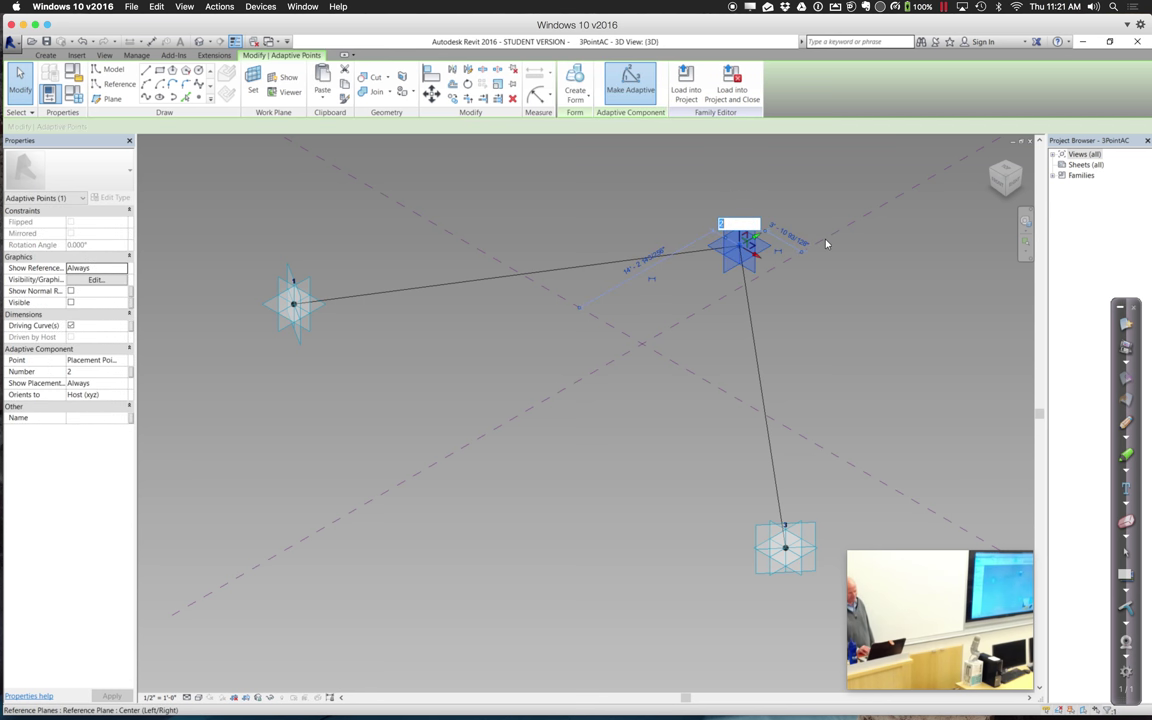
pyautogui.press('Return')
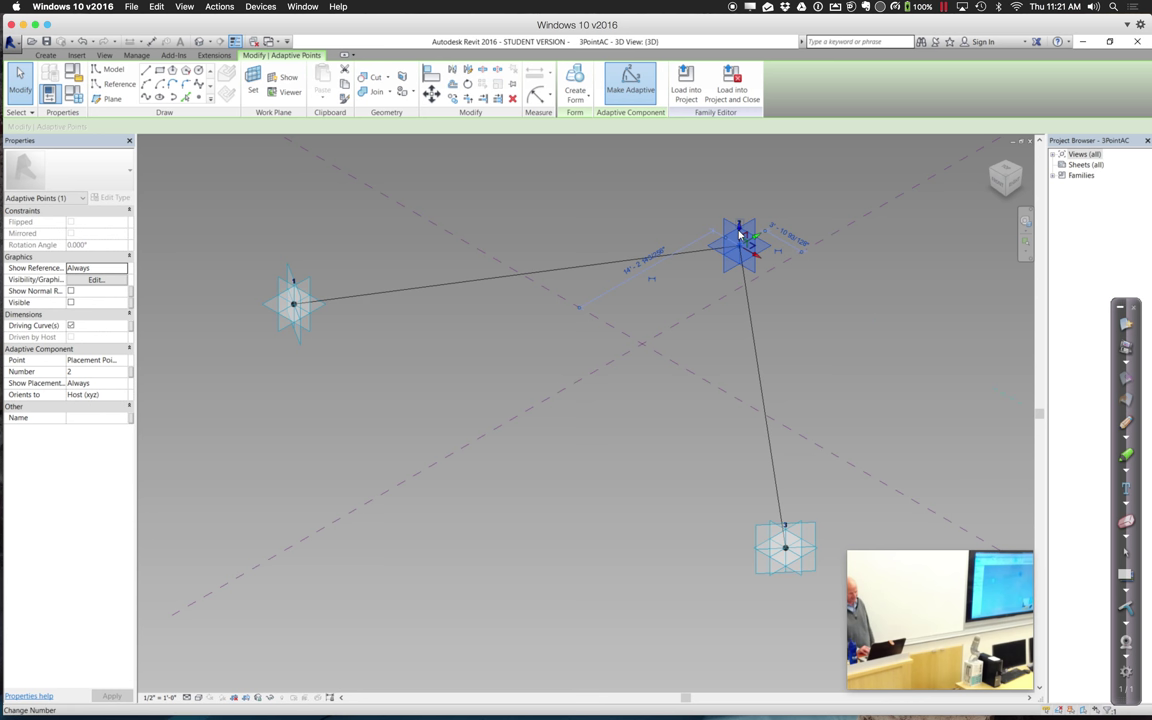
pyautogui.click(740, 228)
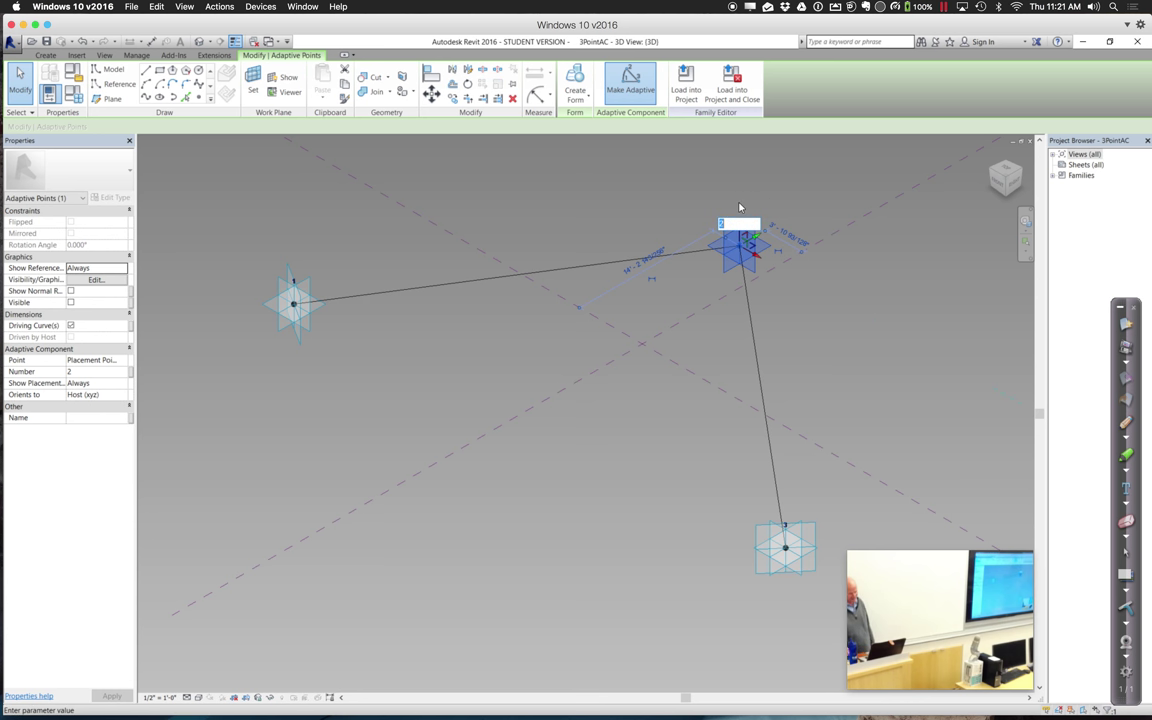
pyautogui.press('Escape')
pyautogui.scroll(5, 774, 215)
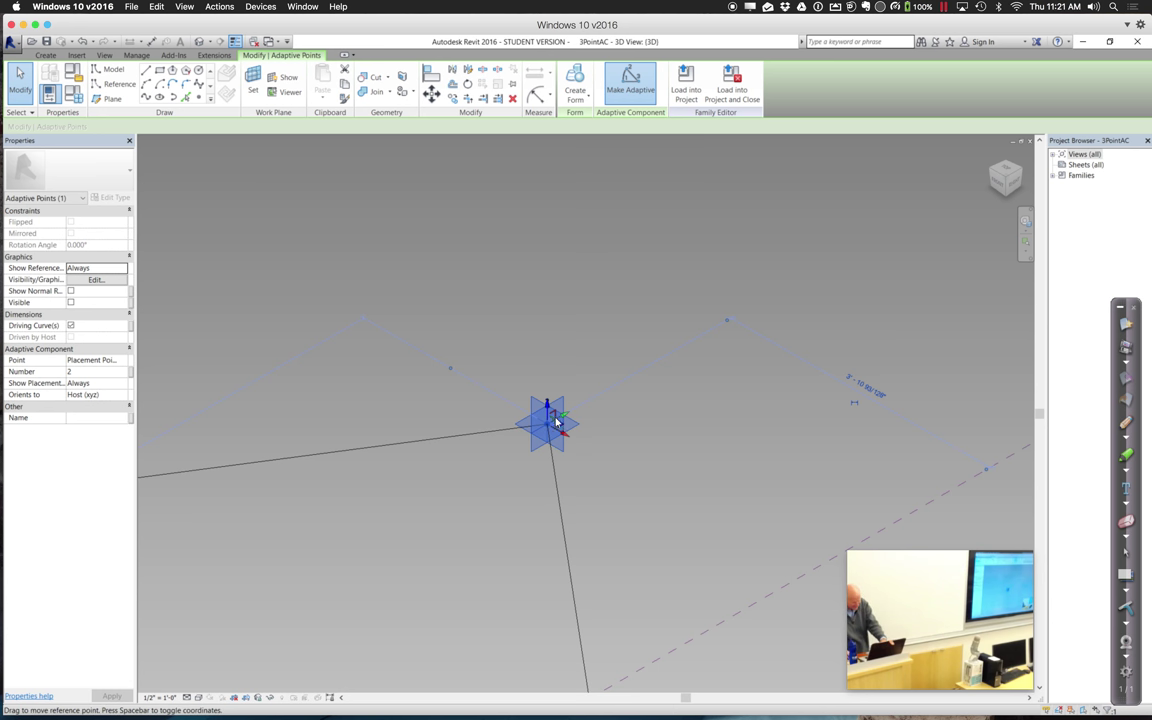
# Move adaptive point 2 of the 3PointAC family upward, deselect it, and inspect all three points from a lower orbit angle.
pyautogui.moveTo(556, 416); pyautogui.dragTo(525, 258)
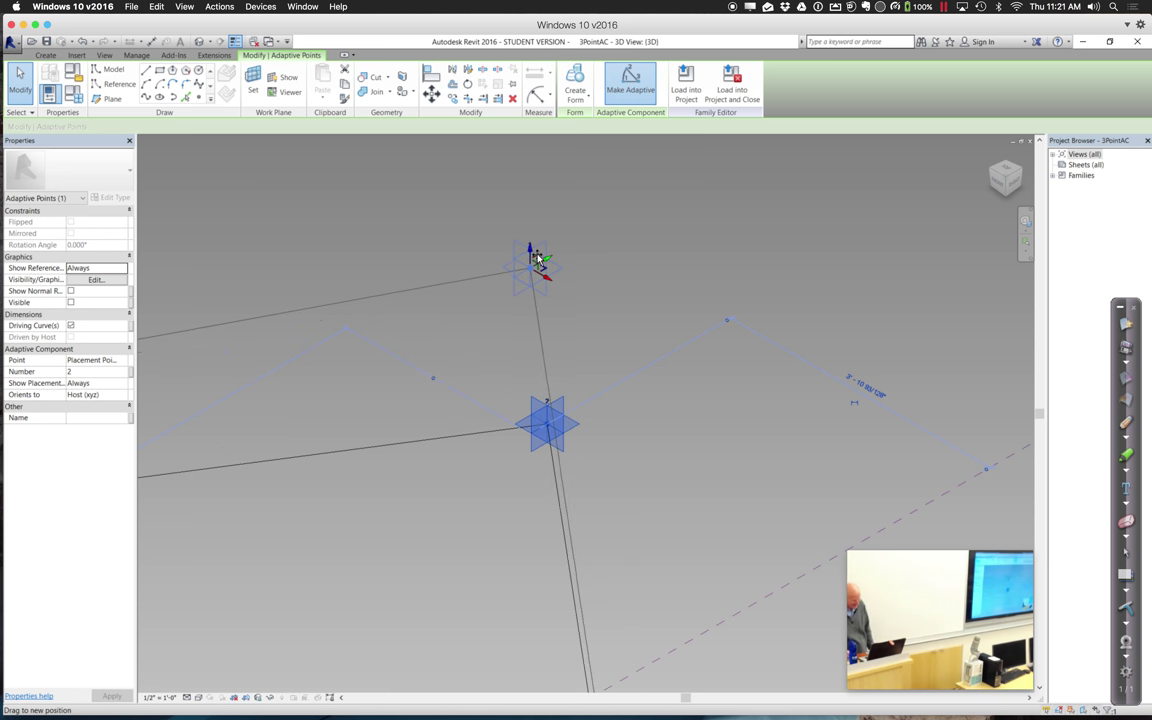
pyautogui.click(588, 294)
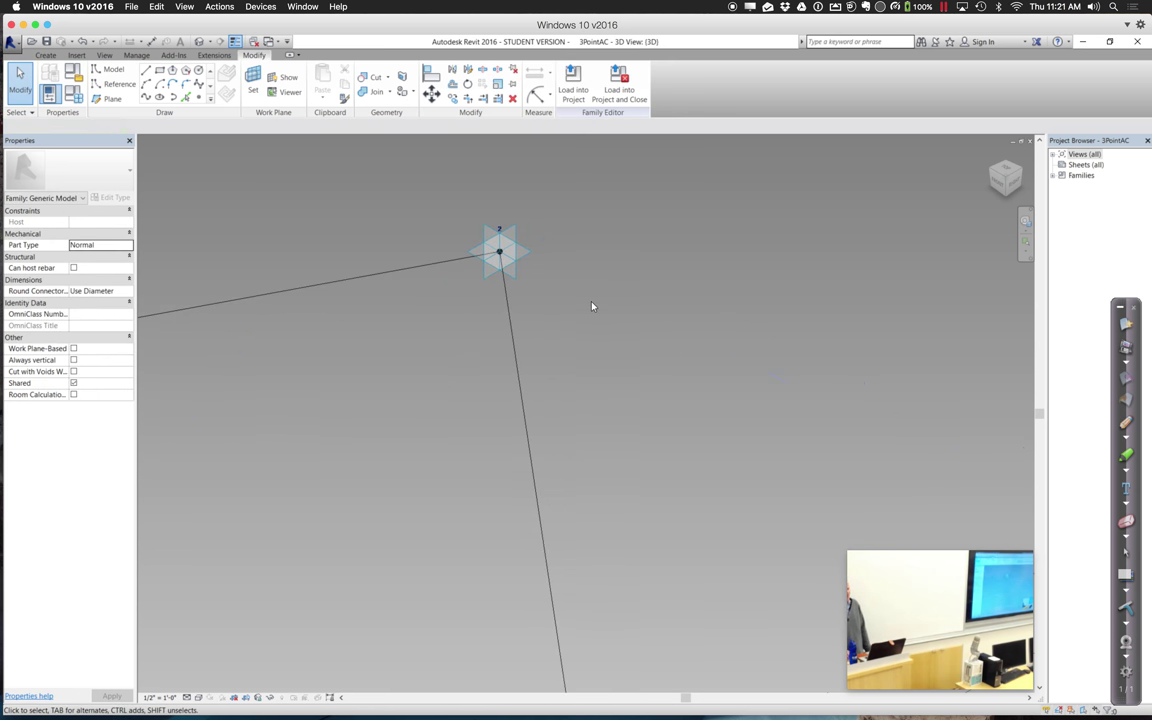
pyautogui.scroll(-3, 685, 350)
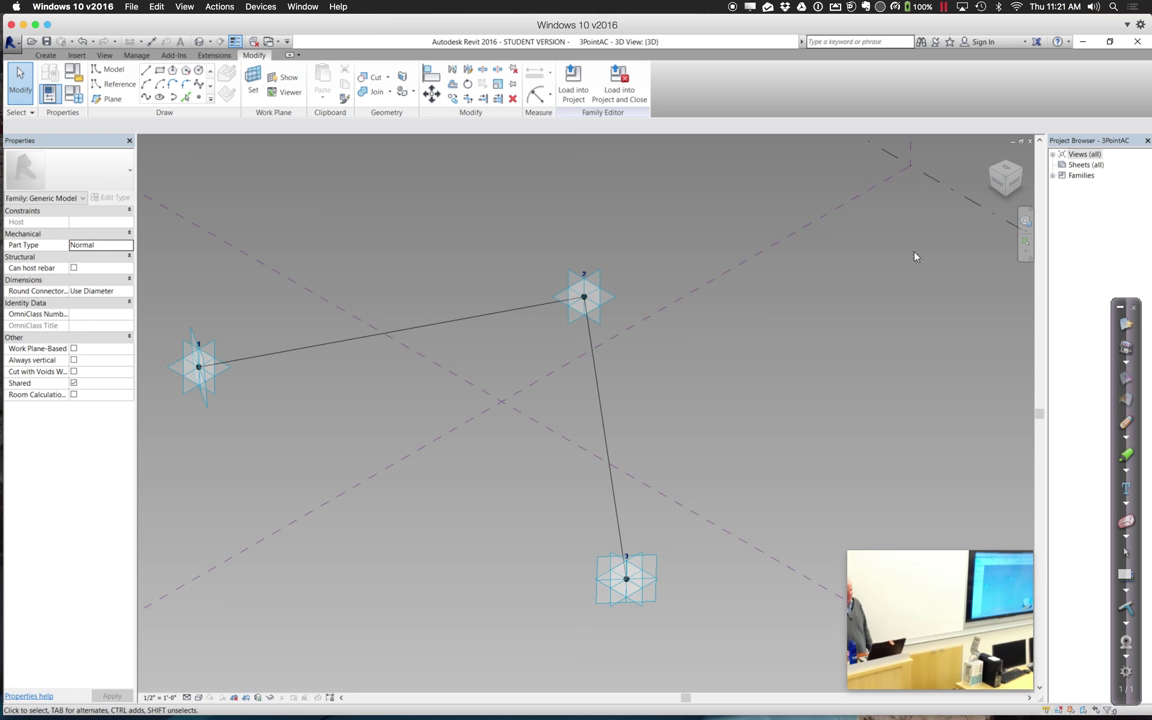
pyautogui.click(1025, 221)
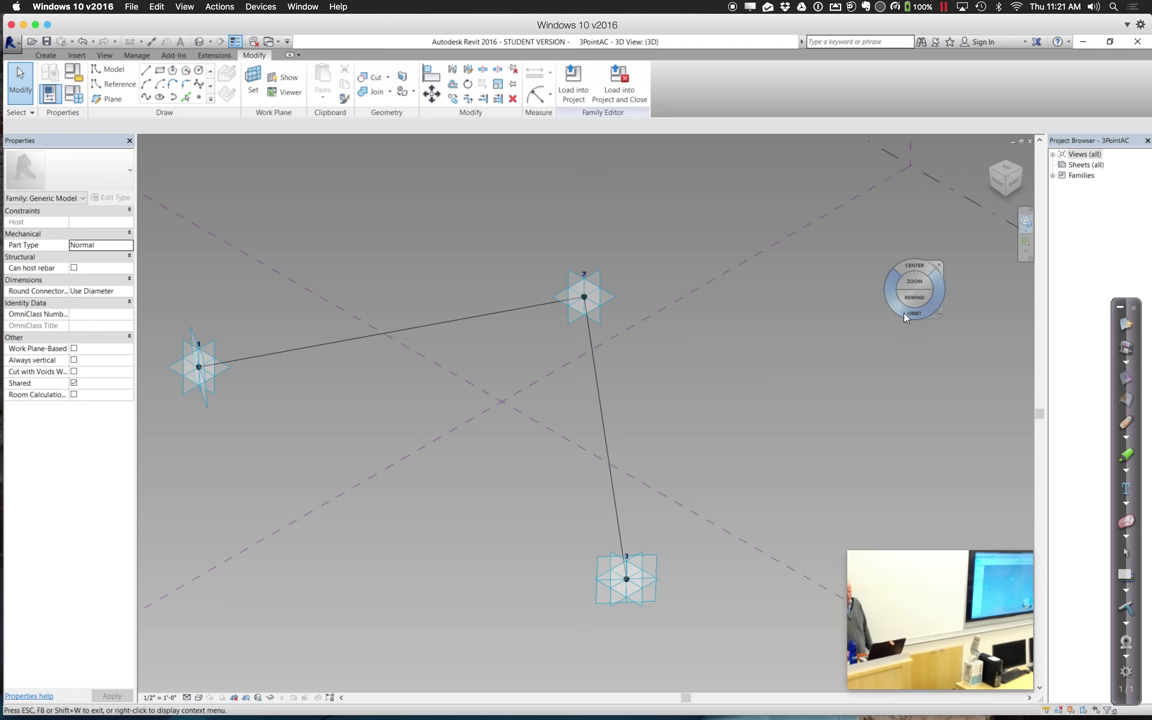
pyautogui.moveTo(905, 317); pyautogui.dragTo(845, 287)
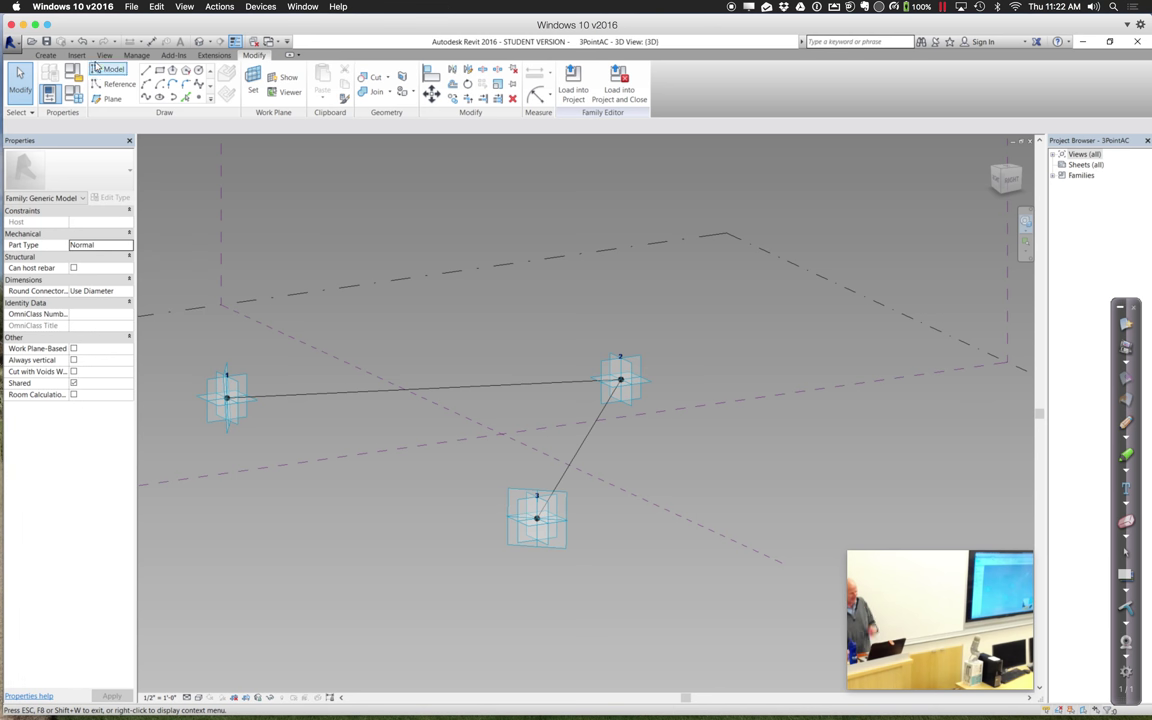
# Open the 3PointAC_SquareTruss family and show it in the default 3D view, framed closely on the truss.
pyautogui.click(31, 42)
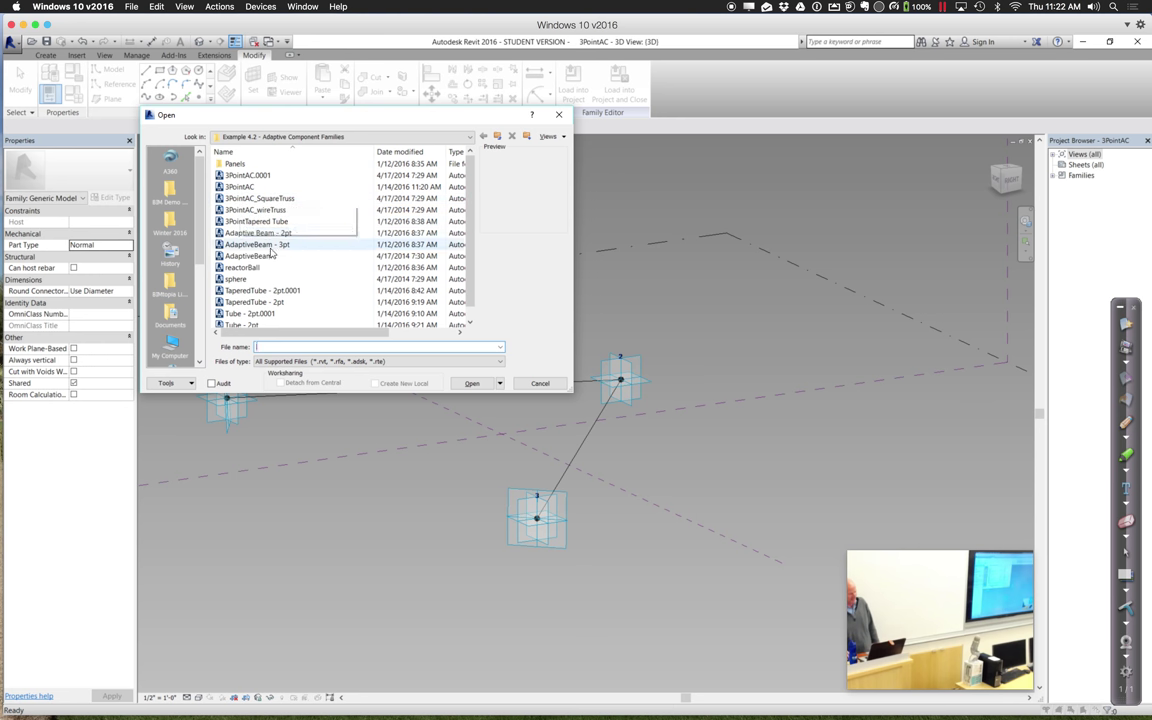
pyautogui.doubleClick(270, 208)
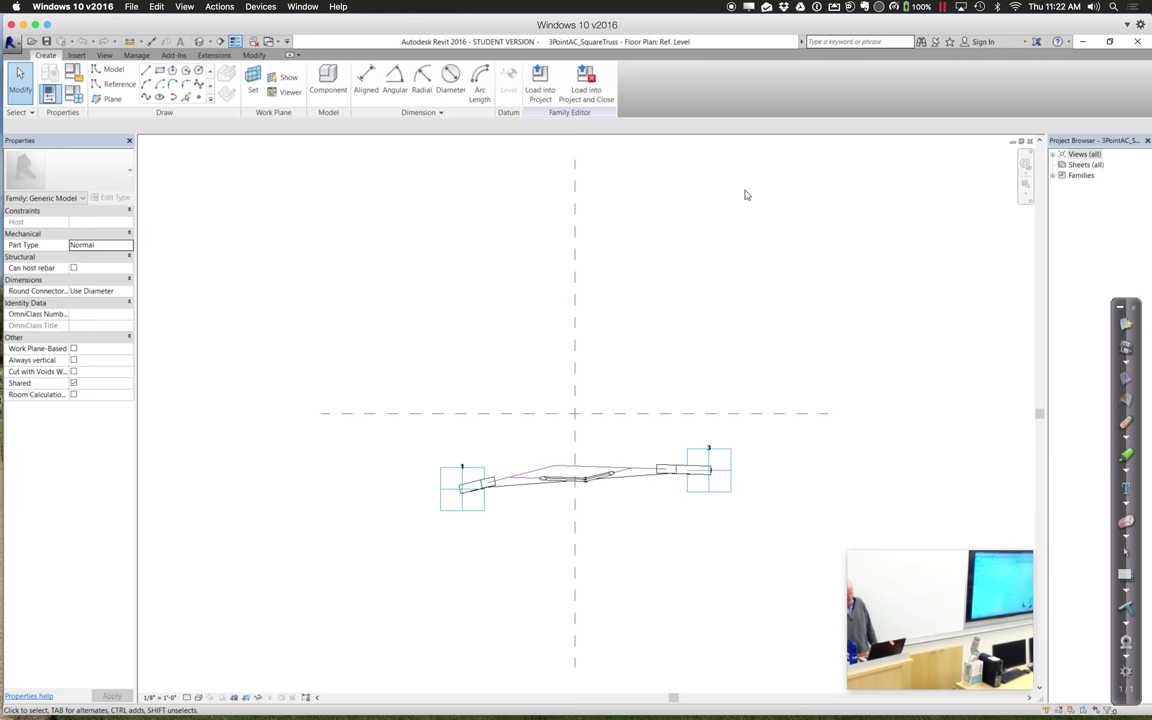
pyautogui.click(1026, 185)
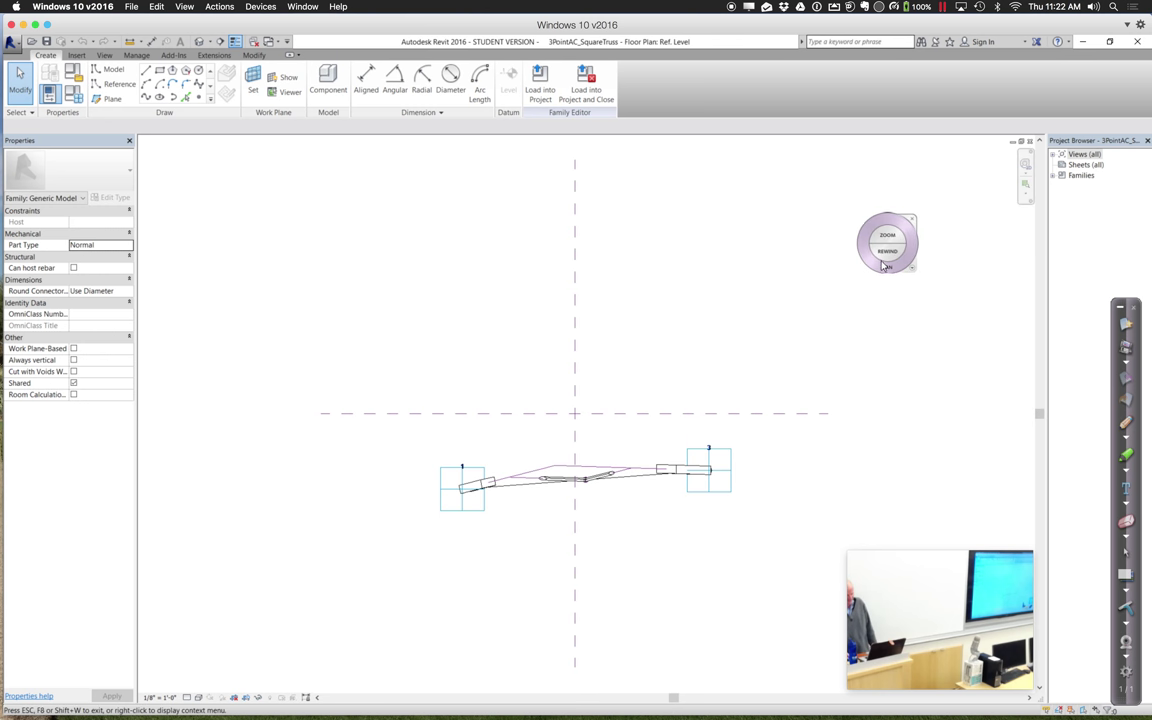
pyautogui.click(198, 42)
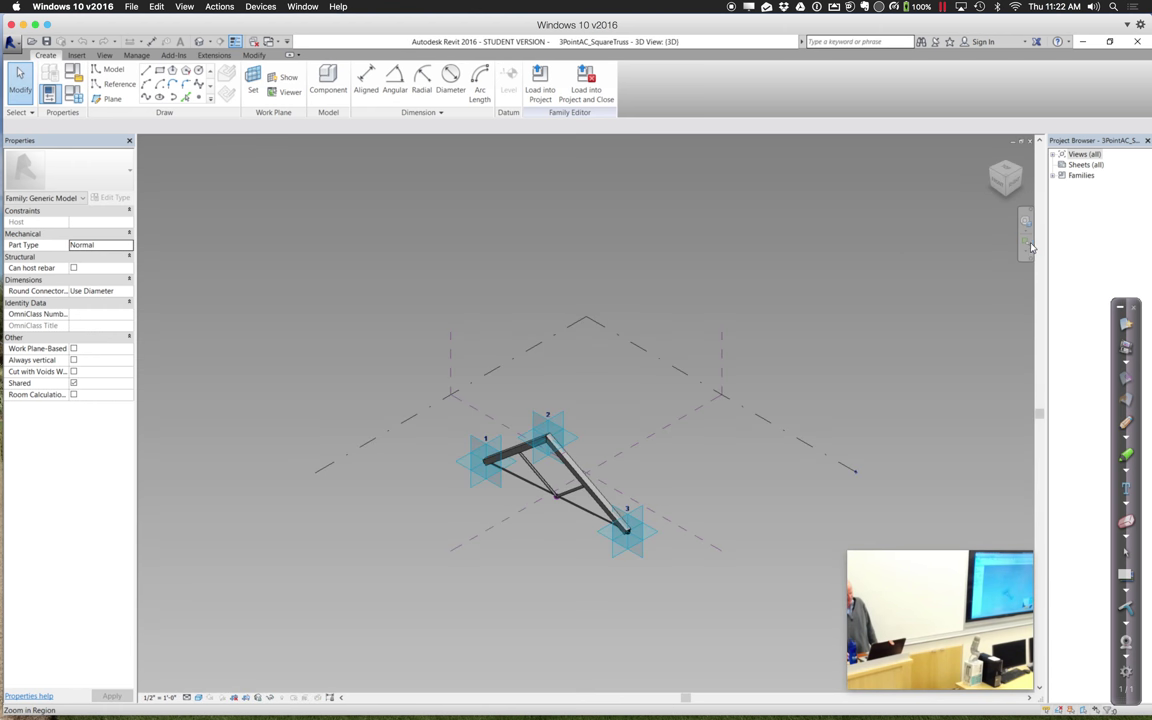
pyautogui.moveTo(417, 352); pyautogui.dragTo(703, 597)
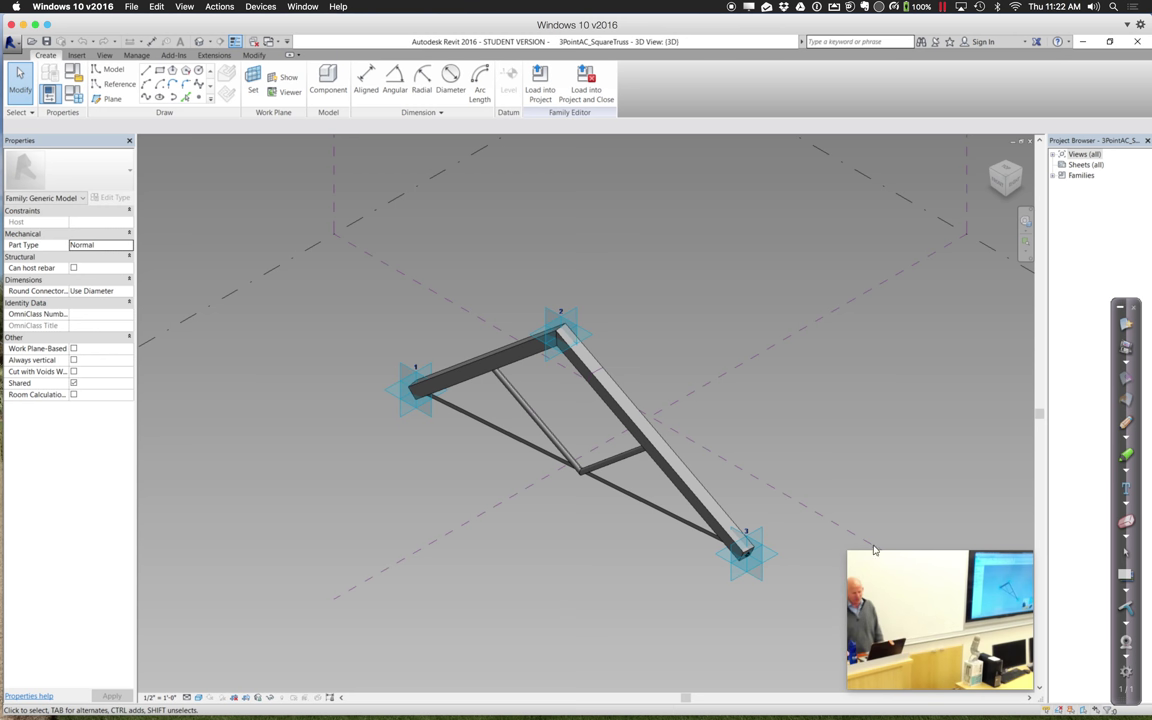
# Raise the truss's adaptive point 2, and shift it along its red axis to about 10' 8" from the reference plane.
pyautogui.click(570, 328)
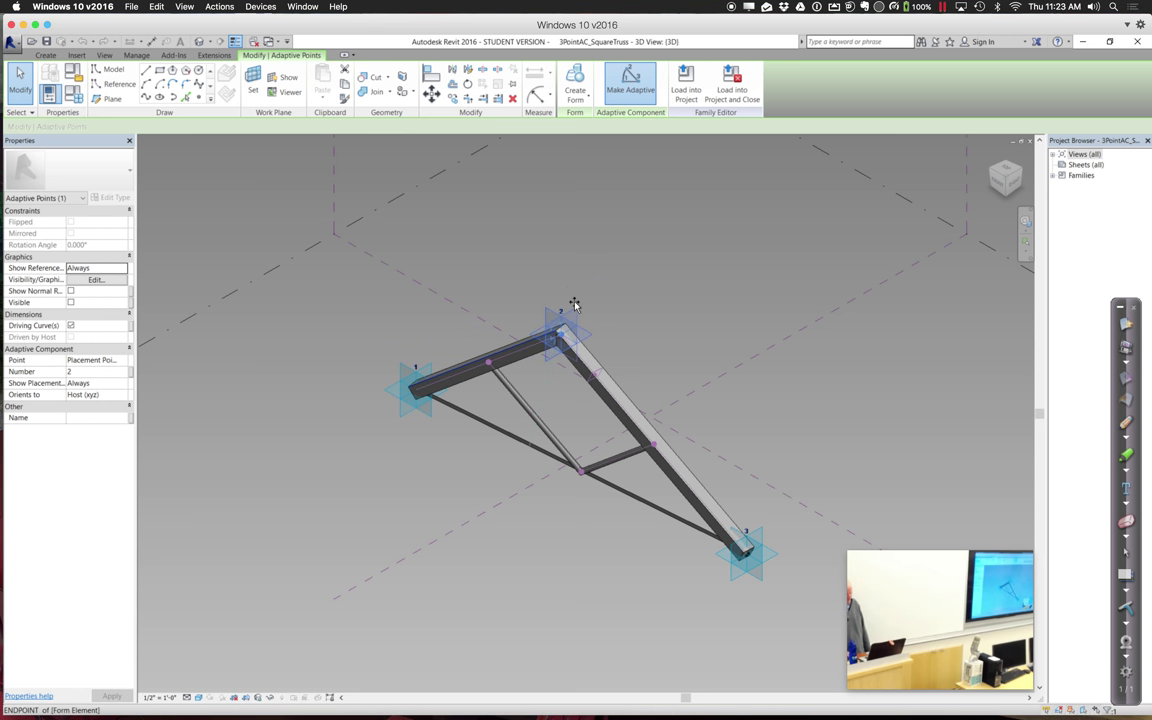
pyautogui.moveTo(573, 264); pyautogui.dragTo(569, 259)
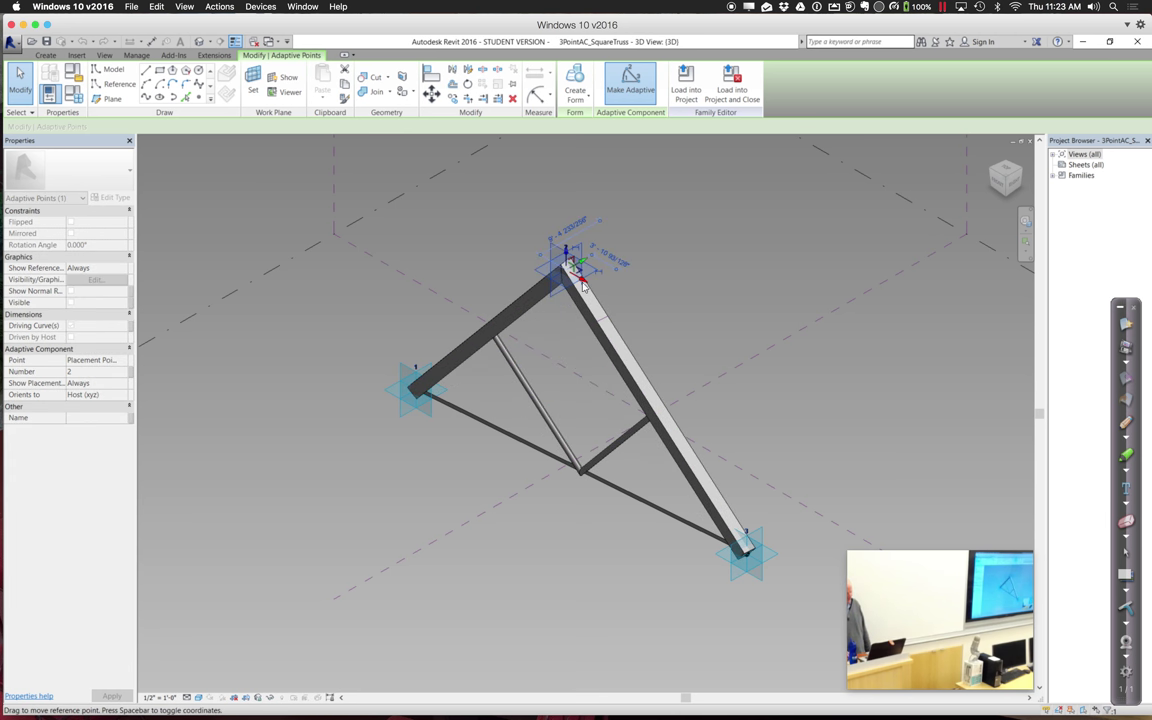
pyautogui.moveTo(589, 287); pyautogui.dragTo(676, 322)
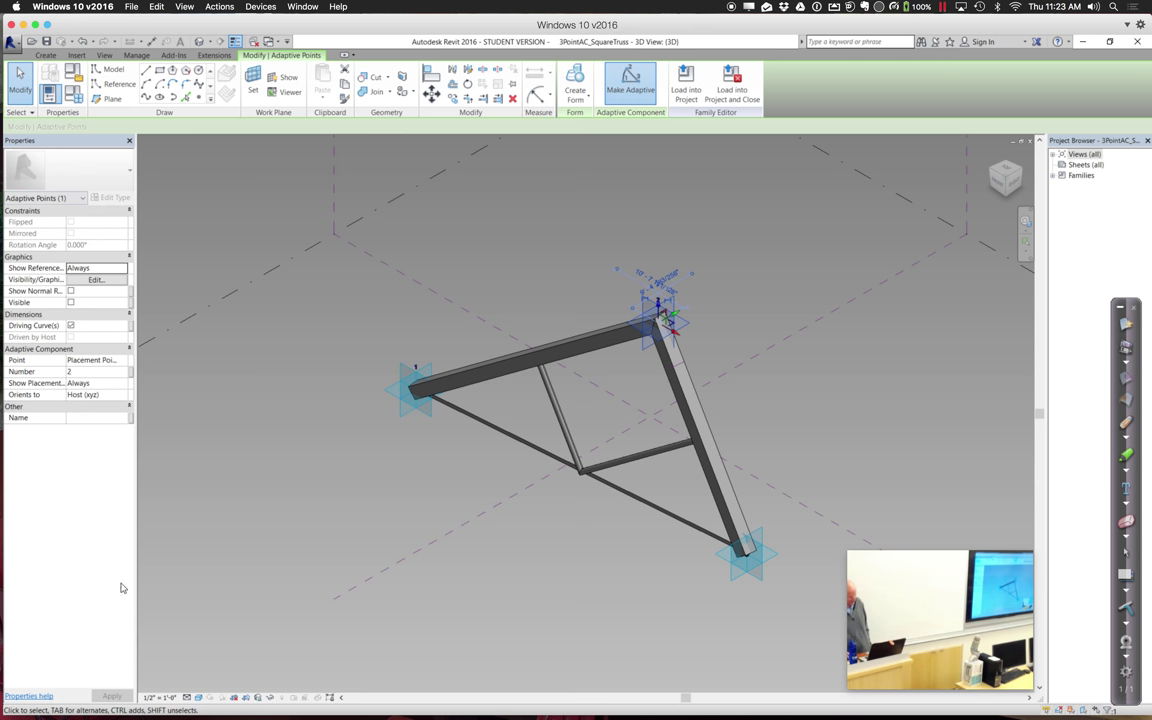
# Change the 3D view scale of the square truss family to 1" = 10'-0".
pyautogui.click(160, 697)
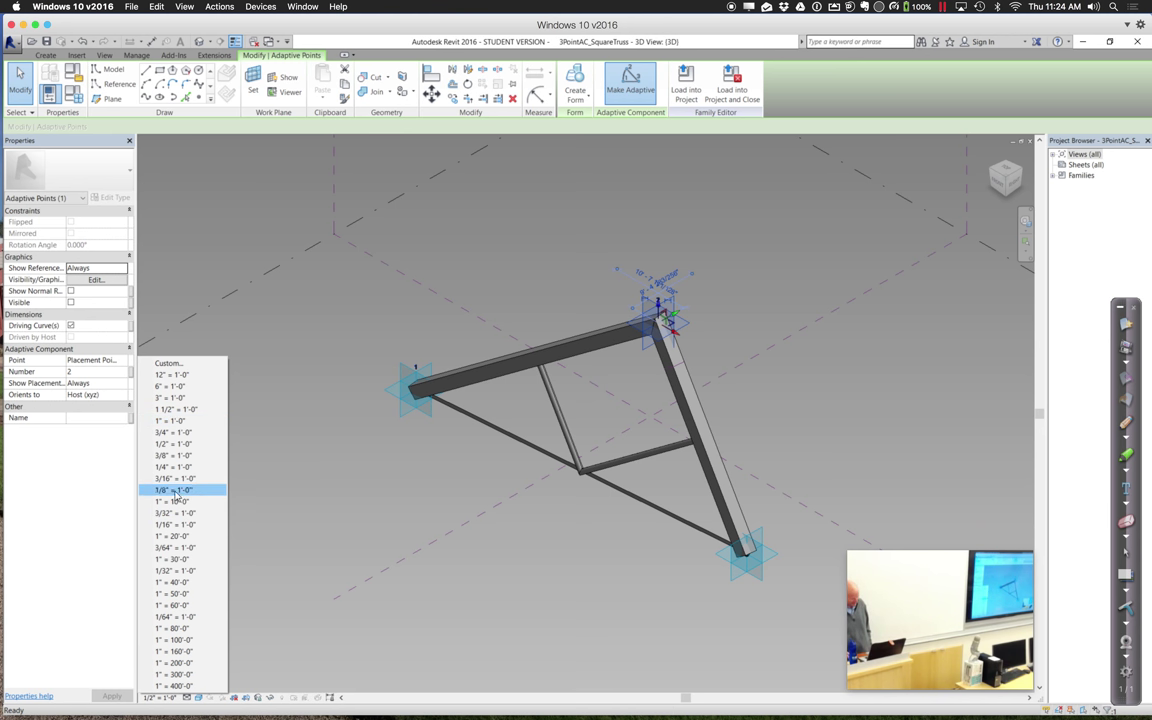
pyautogui.click(176, 421)
pyautogui.click(175, 426)
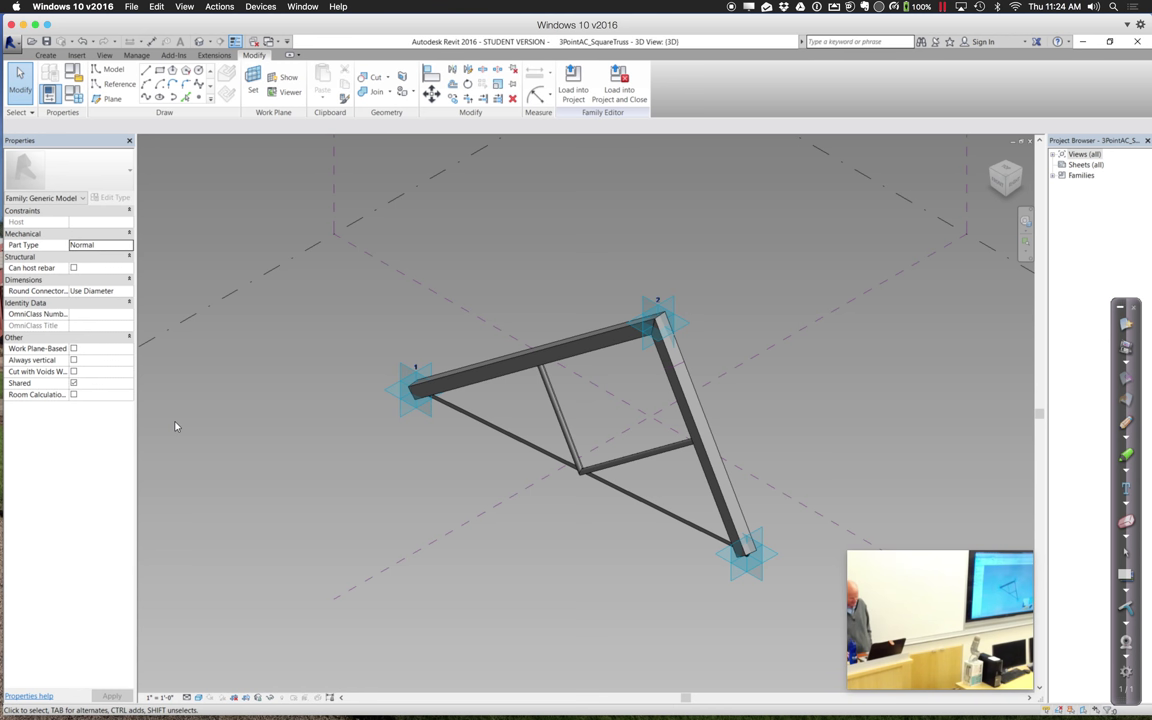
pyautogui.click(160, 697)
pyautogui.click(184, 502)
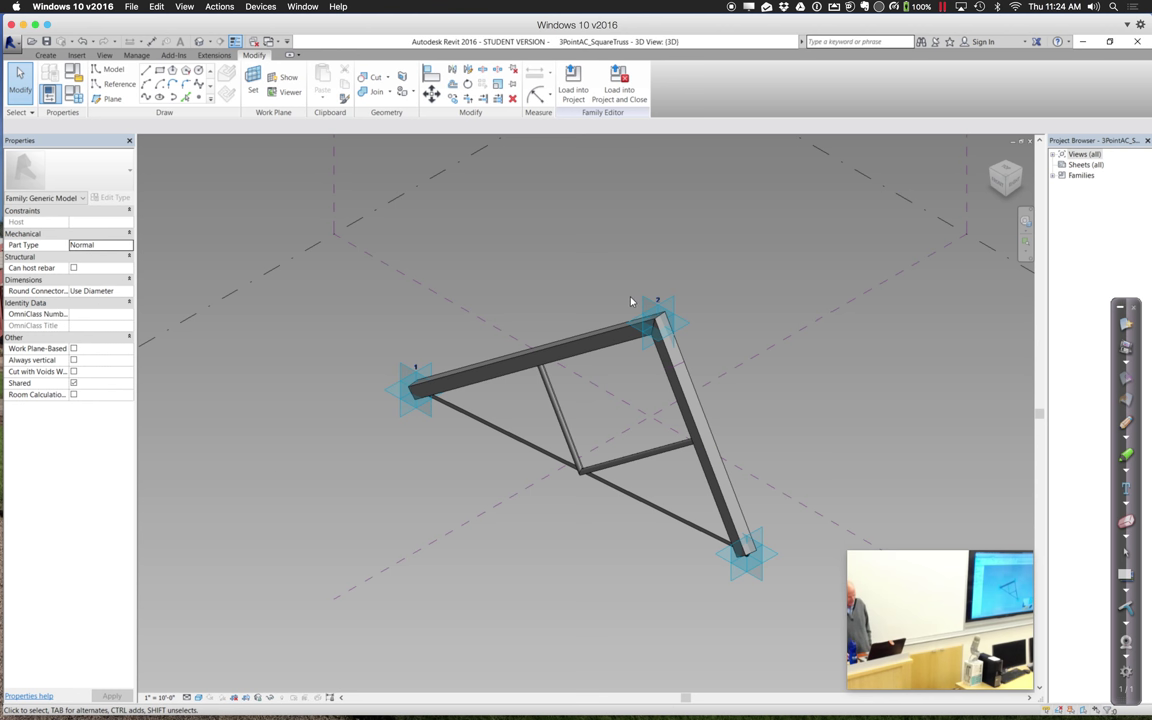
# Raise the truss's adaptive point 2 vertically in two successive moves, deselecting it after each one.
pyautogui.click(683, 329)
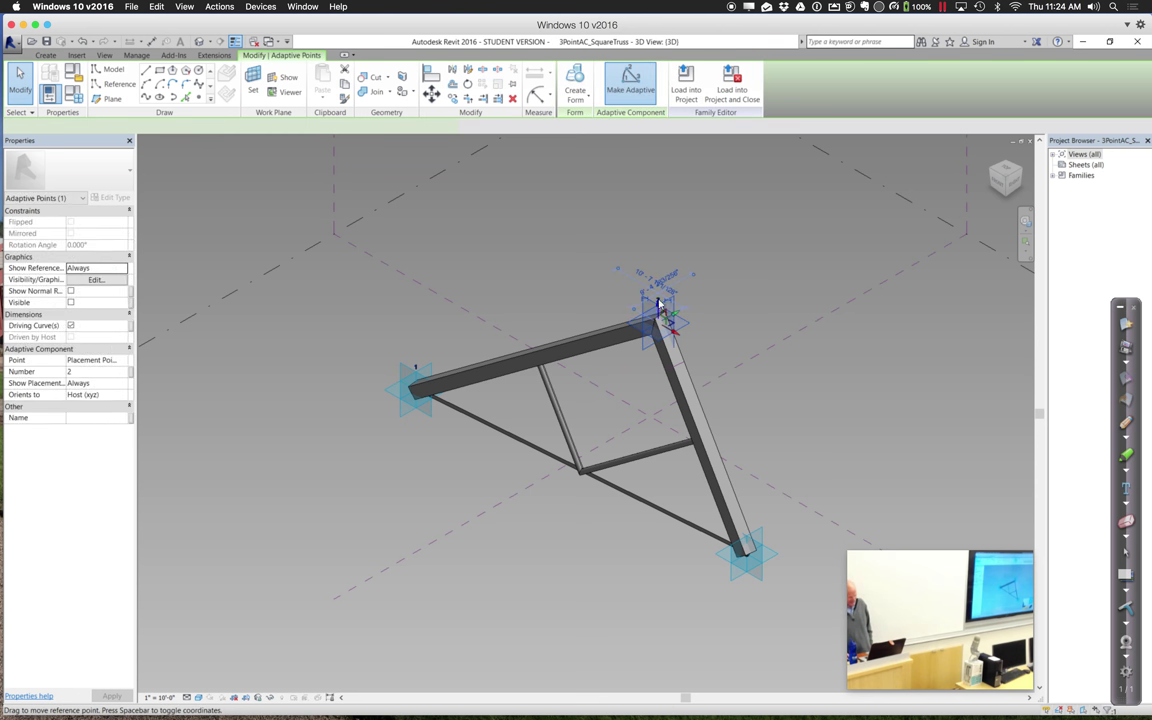
pyautogui.moveTo(655, 274); pyautogui.dragTo(789, 301)
pyautogui.click(792, 301)
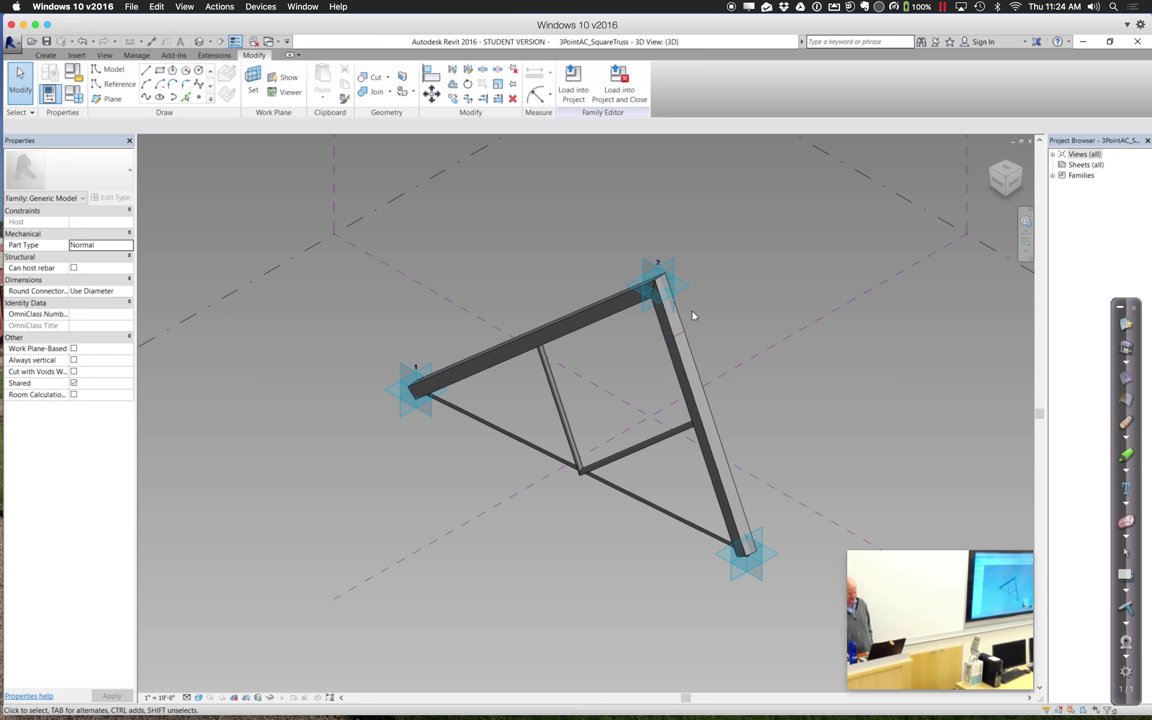
pyautogui.scroll(3, 689, 314)
pyautogui.scroll(-1, 691, 316)
pyautogui.scroll(-5, 693, 319)
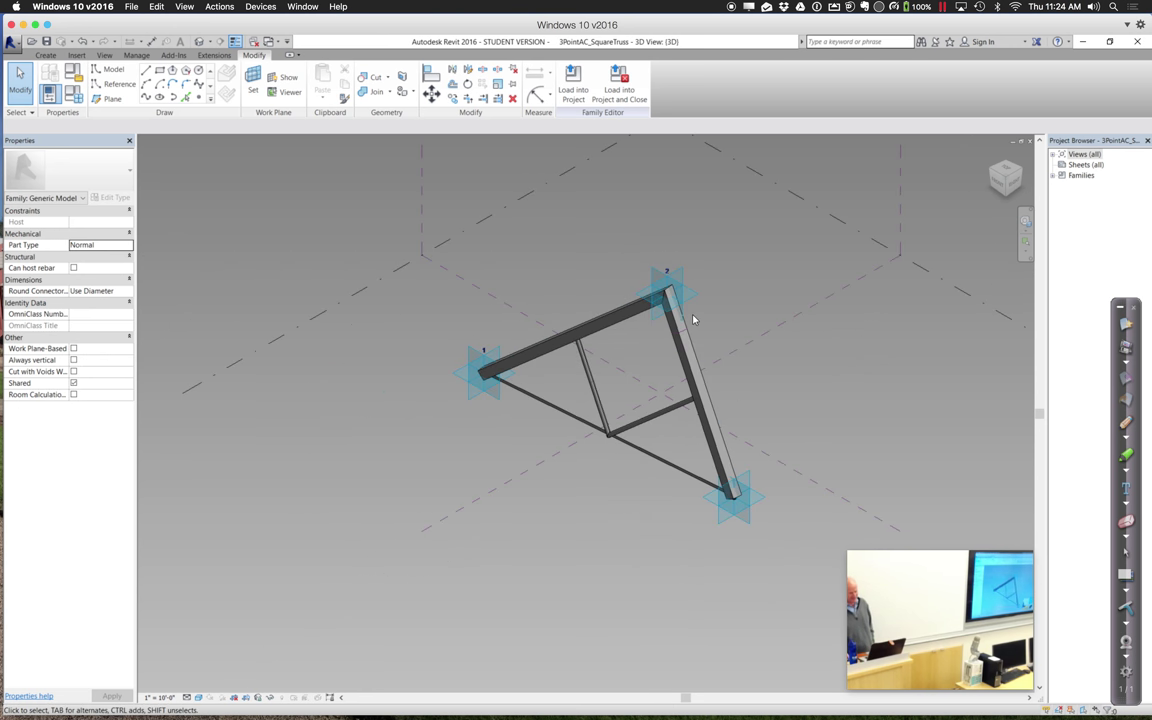
pyautogui.keyDown('shift'); pyautogui.moveTo(693, 318); pyautogui.dragTo(728, 313, button='middle'); pyautogui.keyUp('shift')
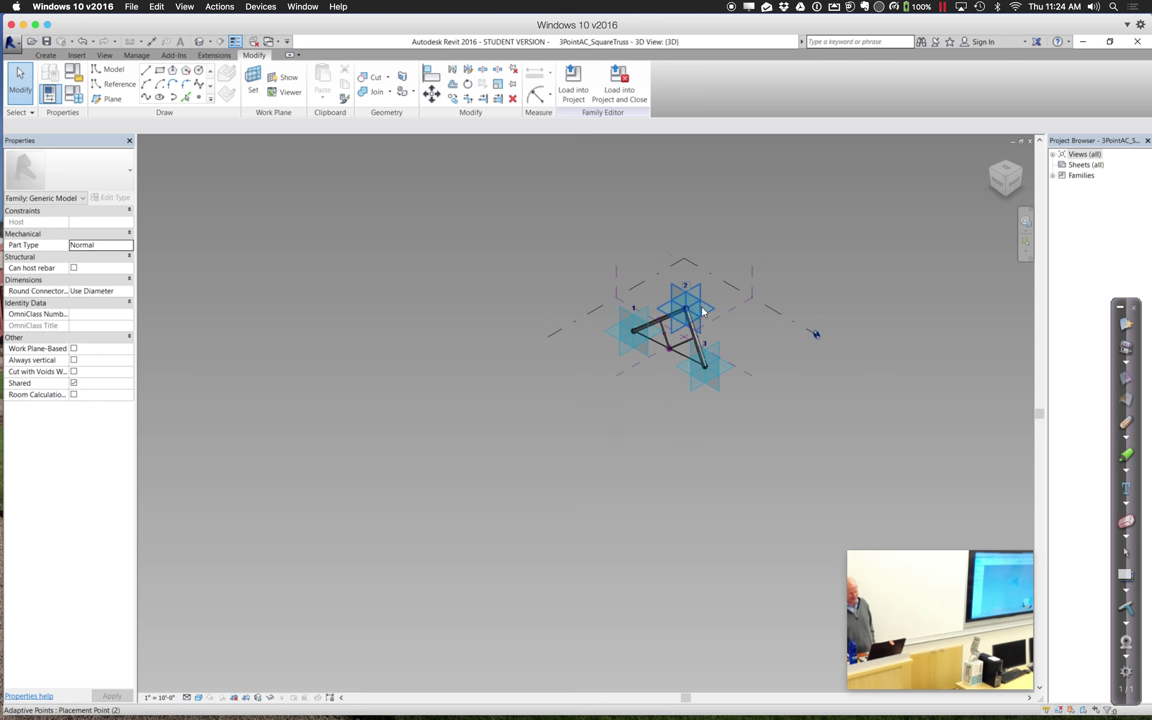
pyautogui.click(699, 312)
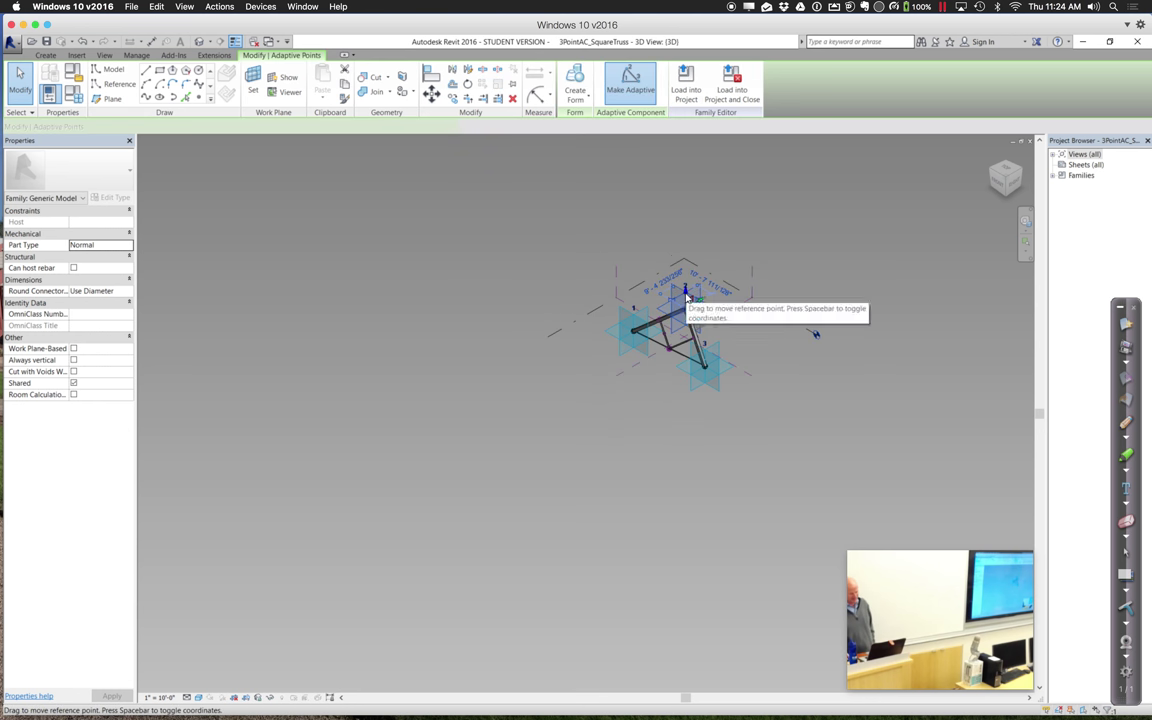
pyautogui.click(685, 283)
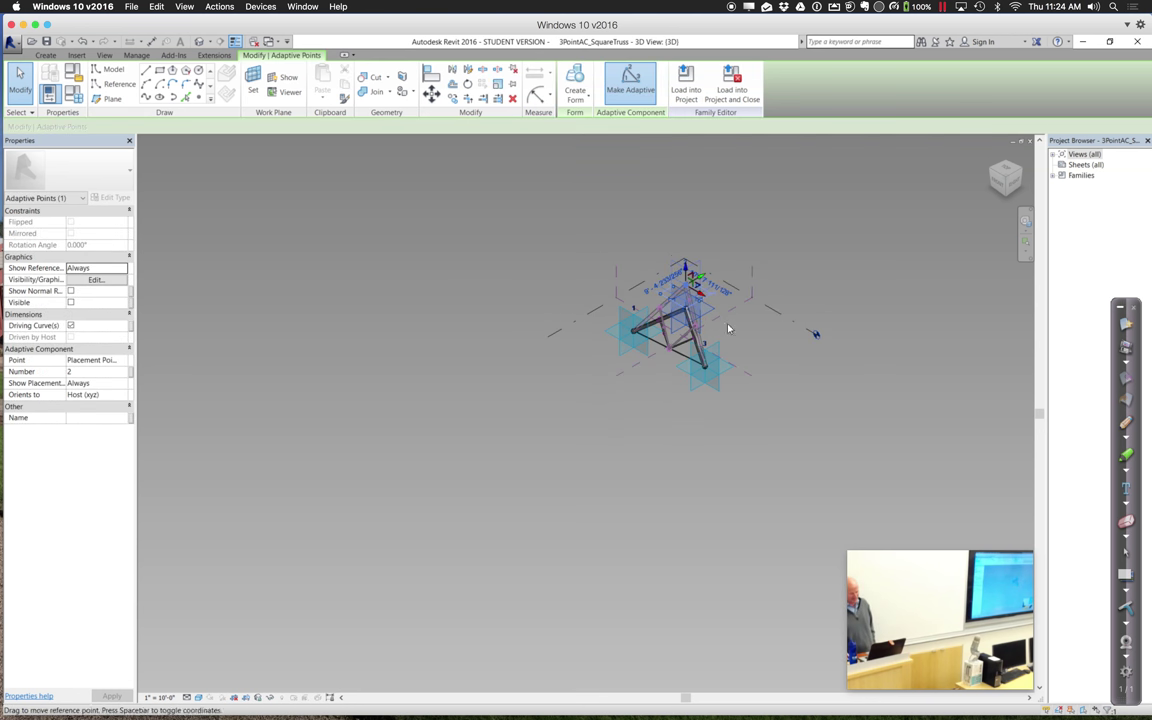
pyautogui.click(782, 391)
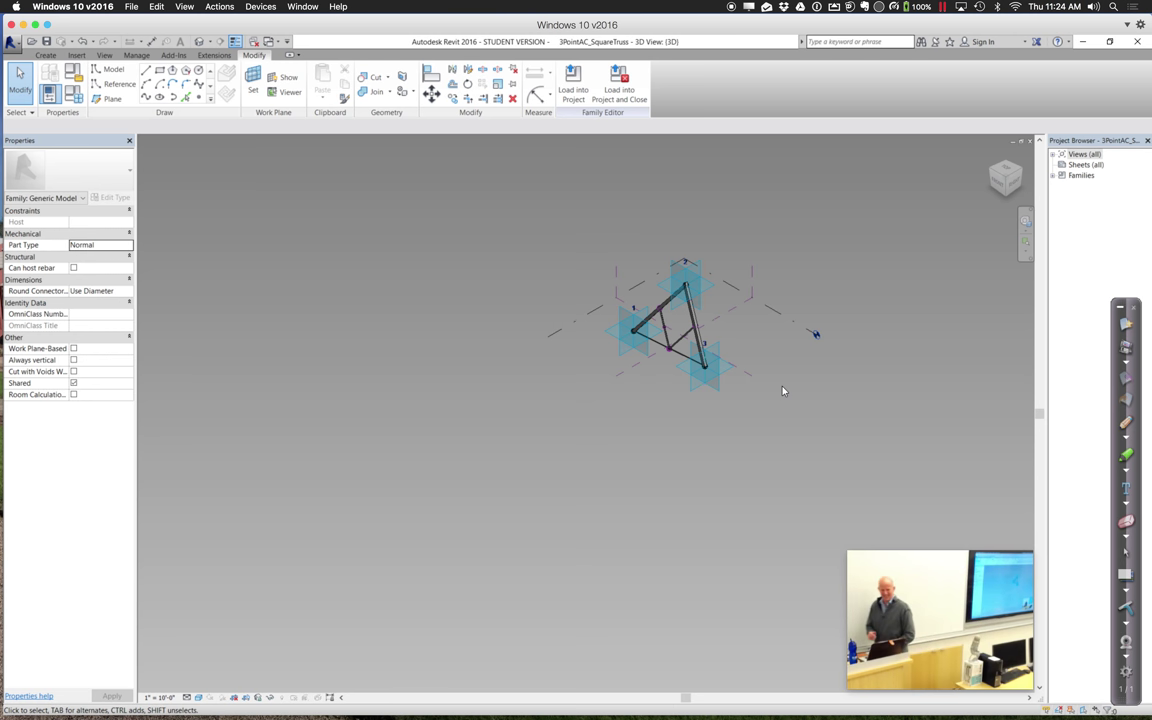
# Open the 3PointAC_wireTruss family and show it in the default 3D view, framed closely on the curved truss.
pyautogui.click(31, 41)
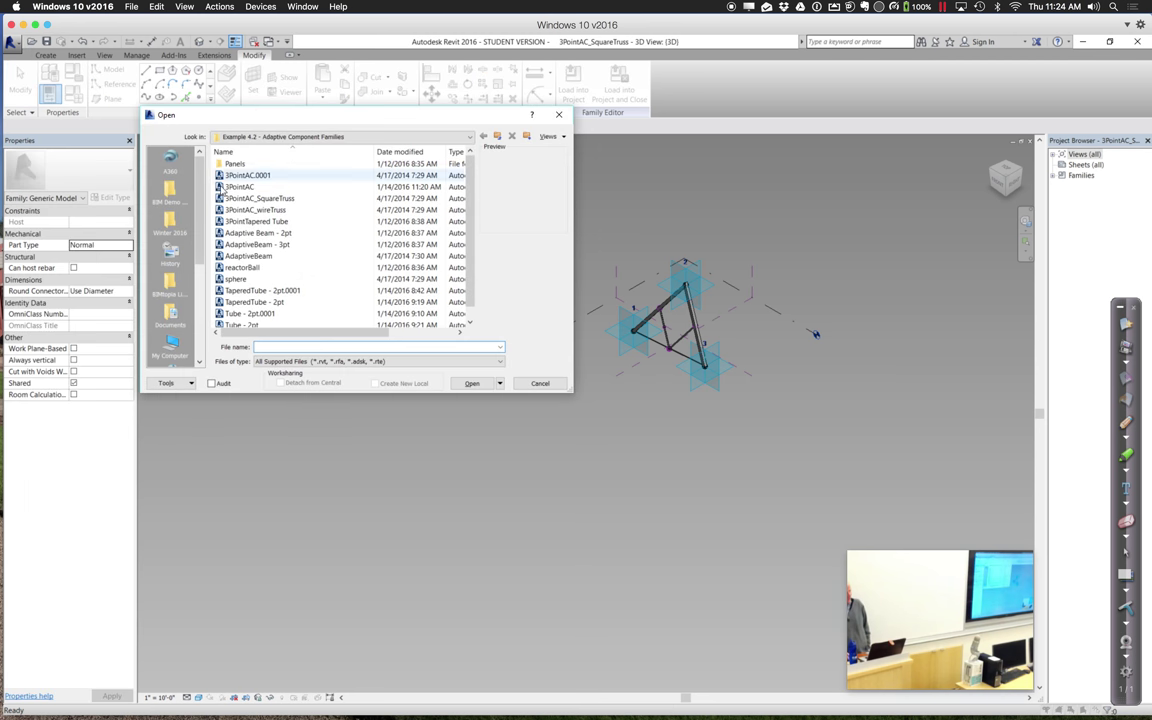
pyautogui.click(234, 213)
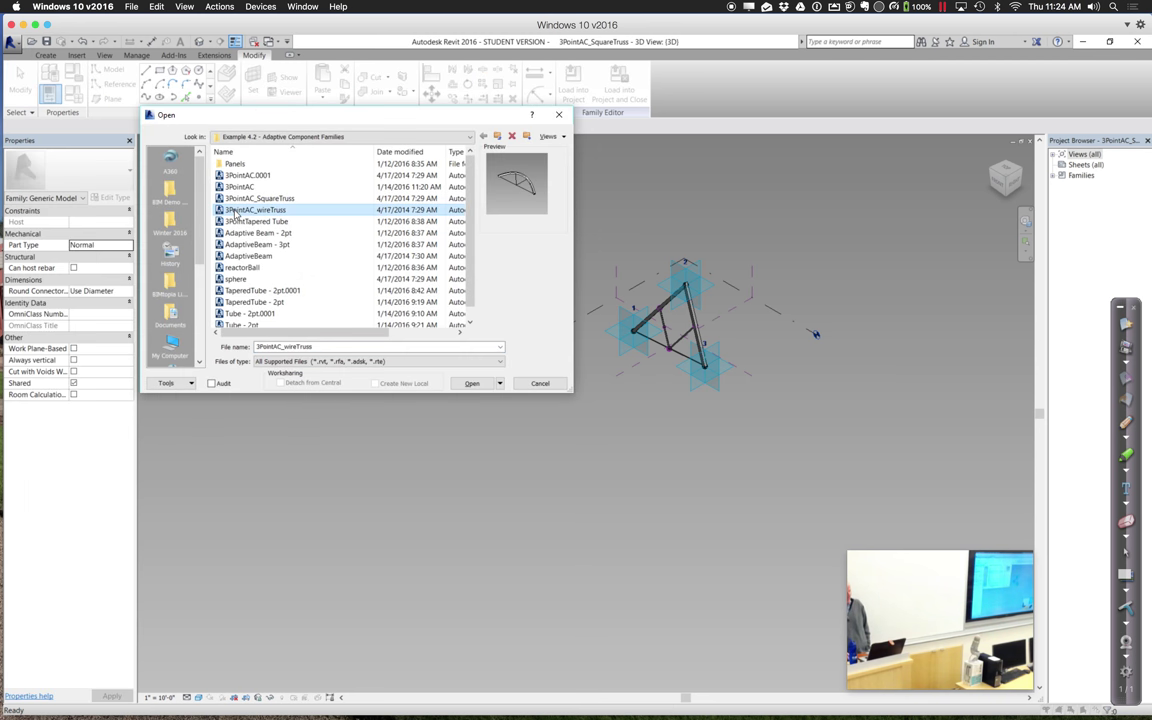
pyautogui.click(234, 213)
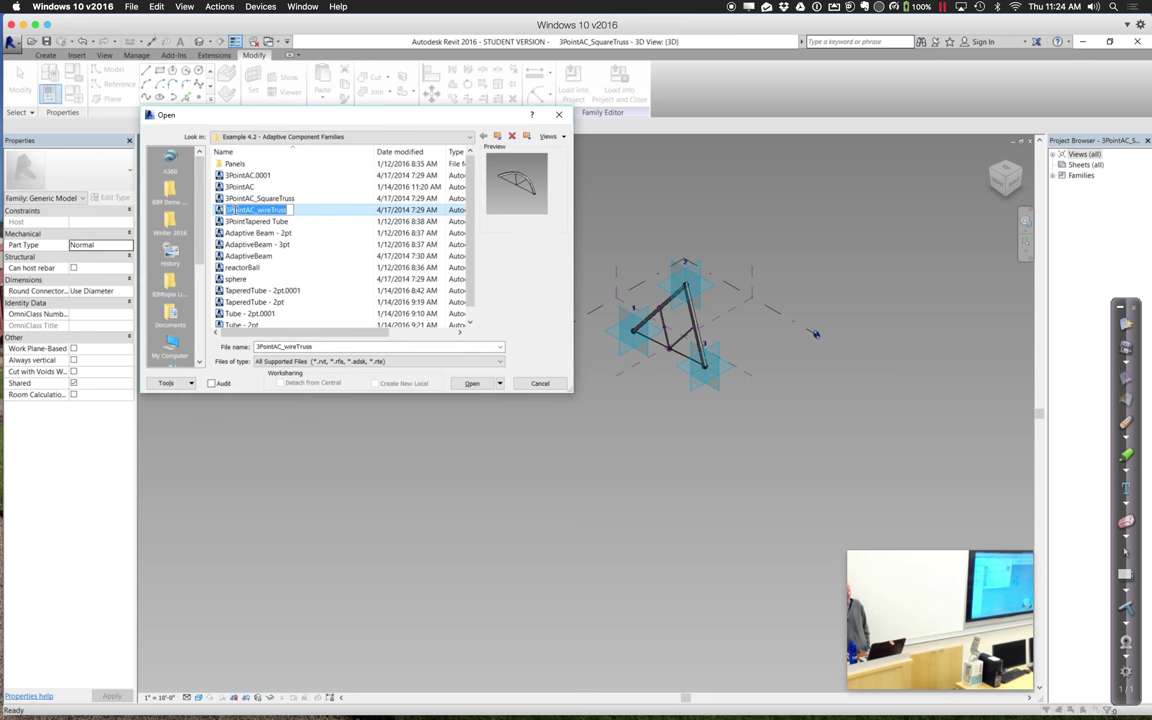
pyautogui.press('Escape')
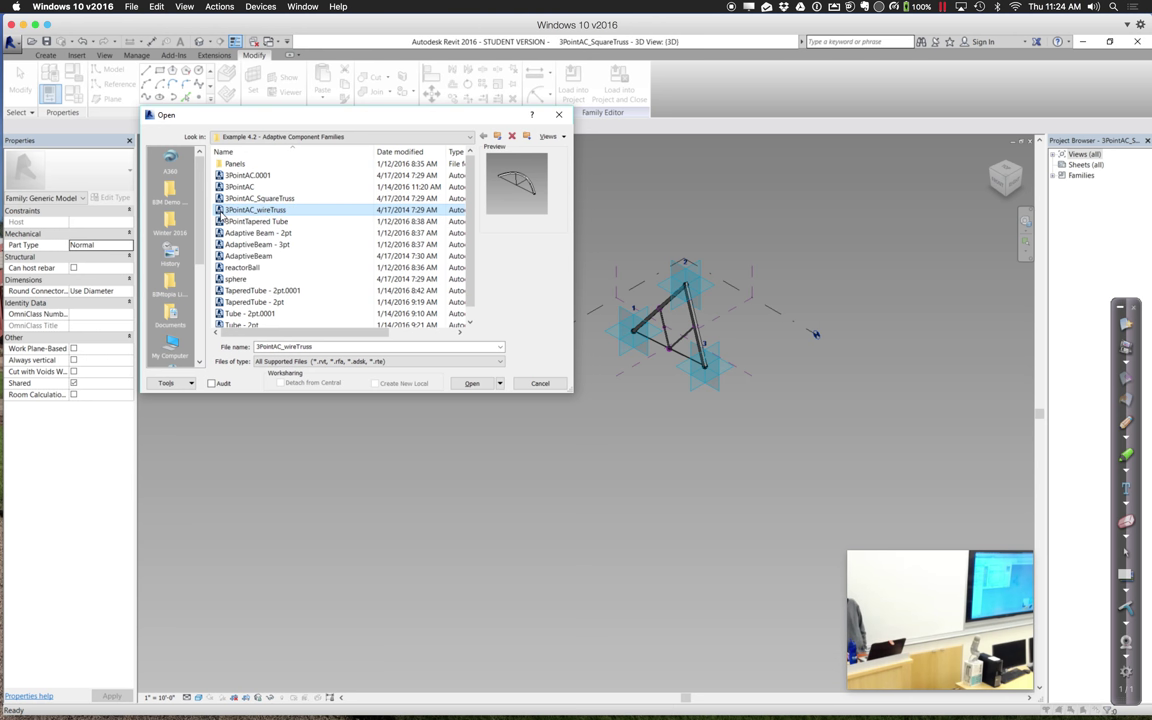
pyautogui.doubleClick(222, 214)
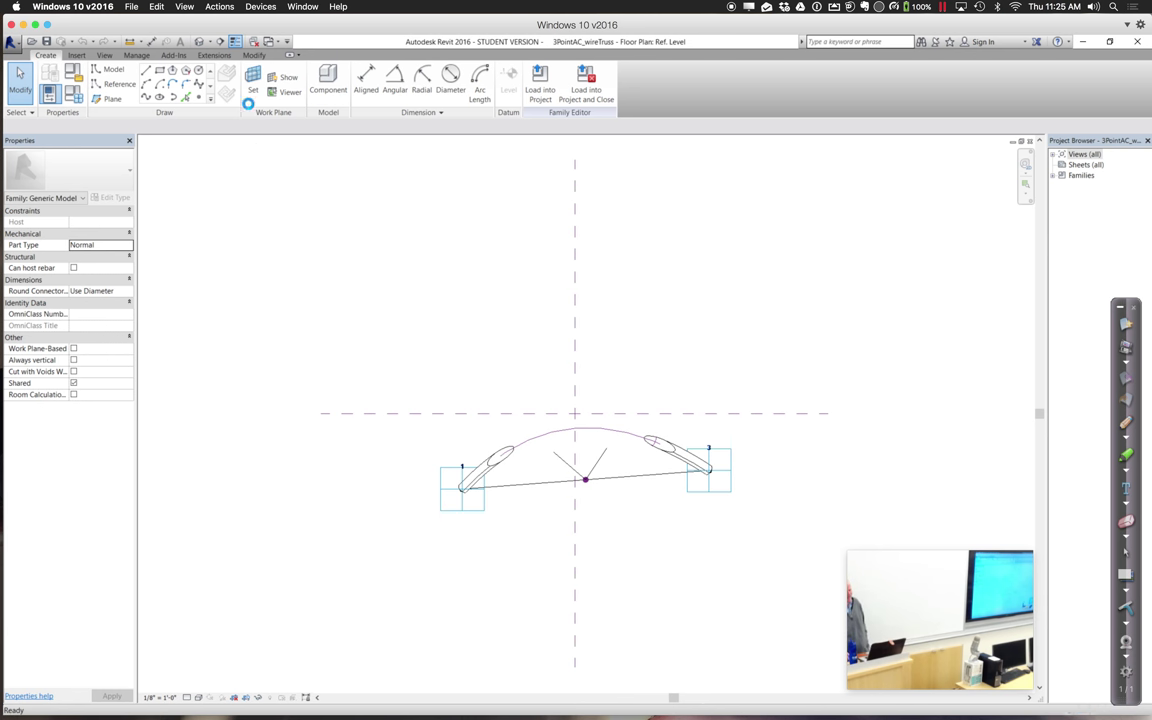
pyautogui.click(201, 43)
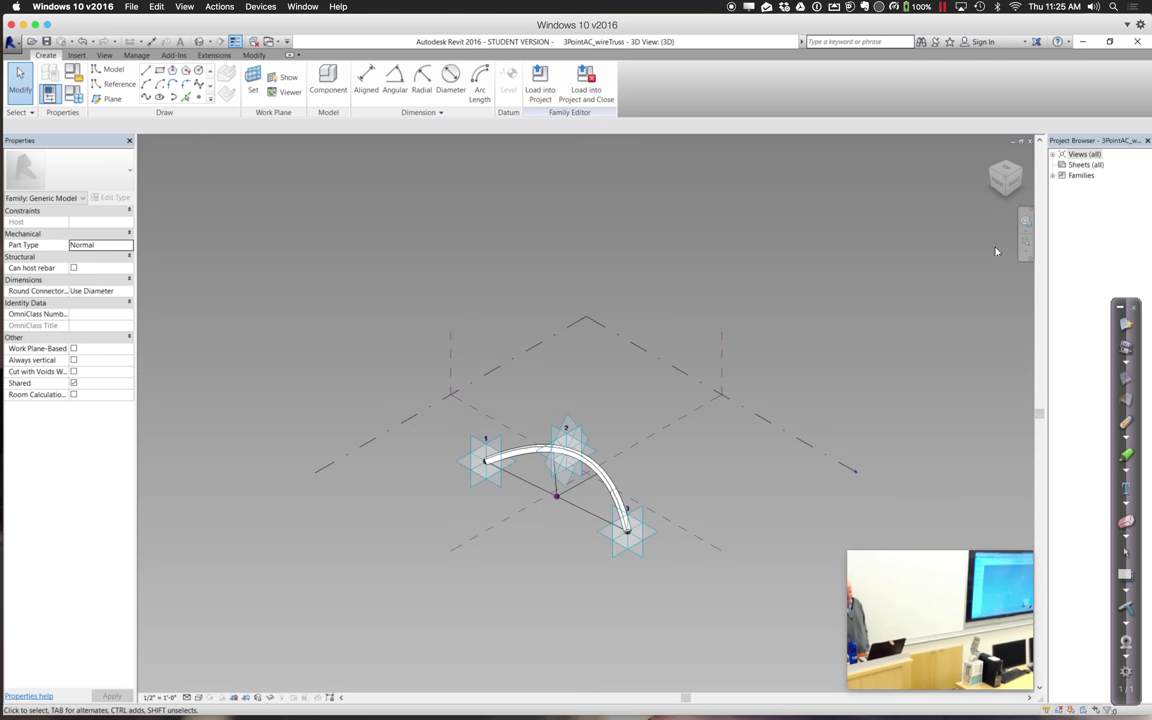
pyautogui.click(1025, 242)
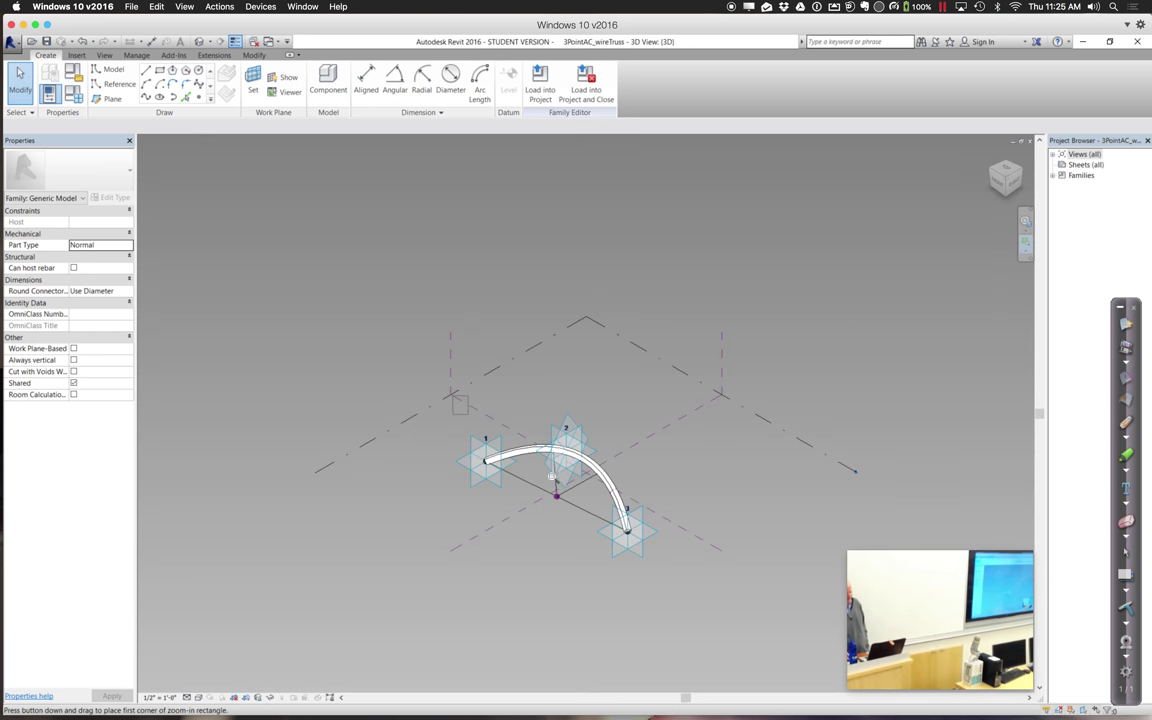
pyautogui.moveTo(452, 391); pyautogui.dragTo(675, 572)
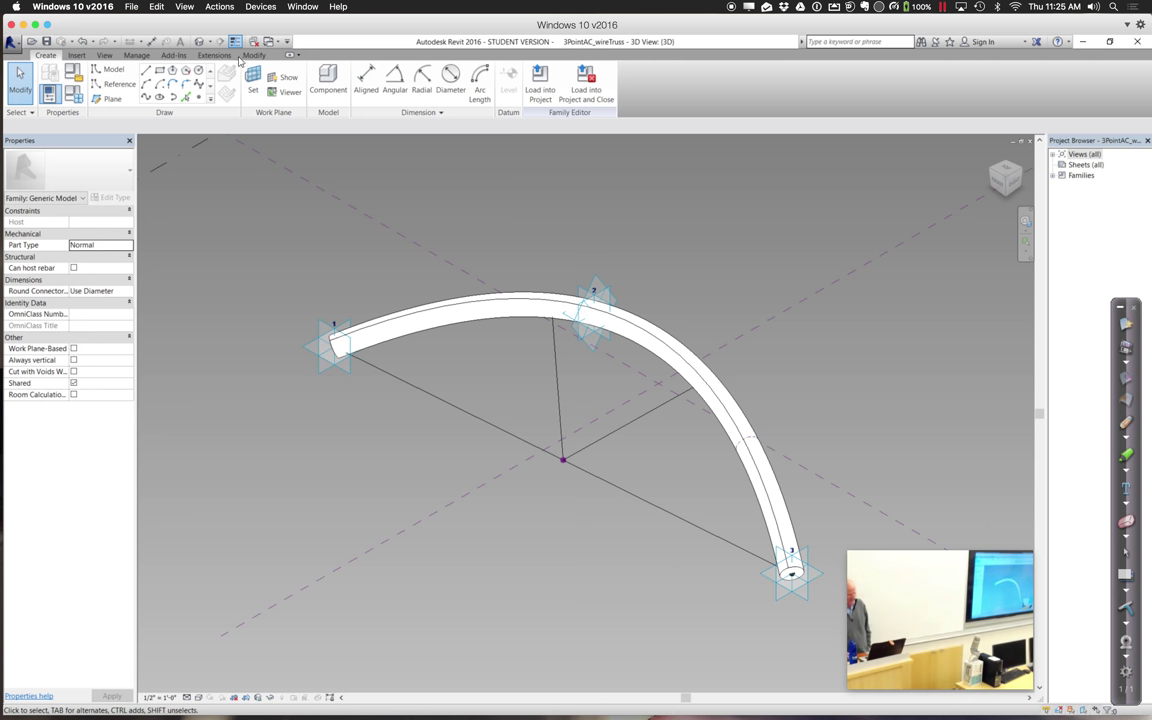
# Turn on X-Ray for the curved tube form, and select the strut's hosted reference point on its path between adaptive points 2 and 3.
pyautogui.click(104, 55)
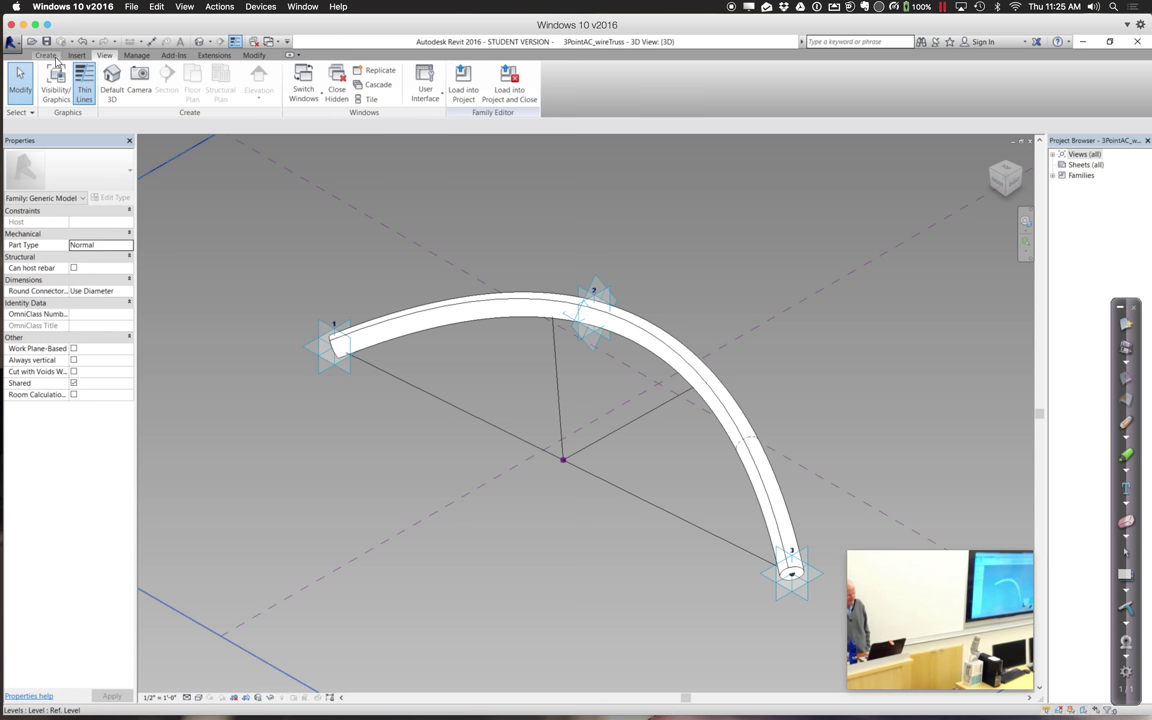
pyautogui.click(462, 313)
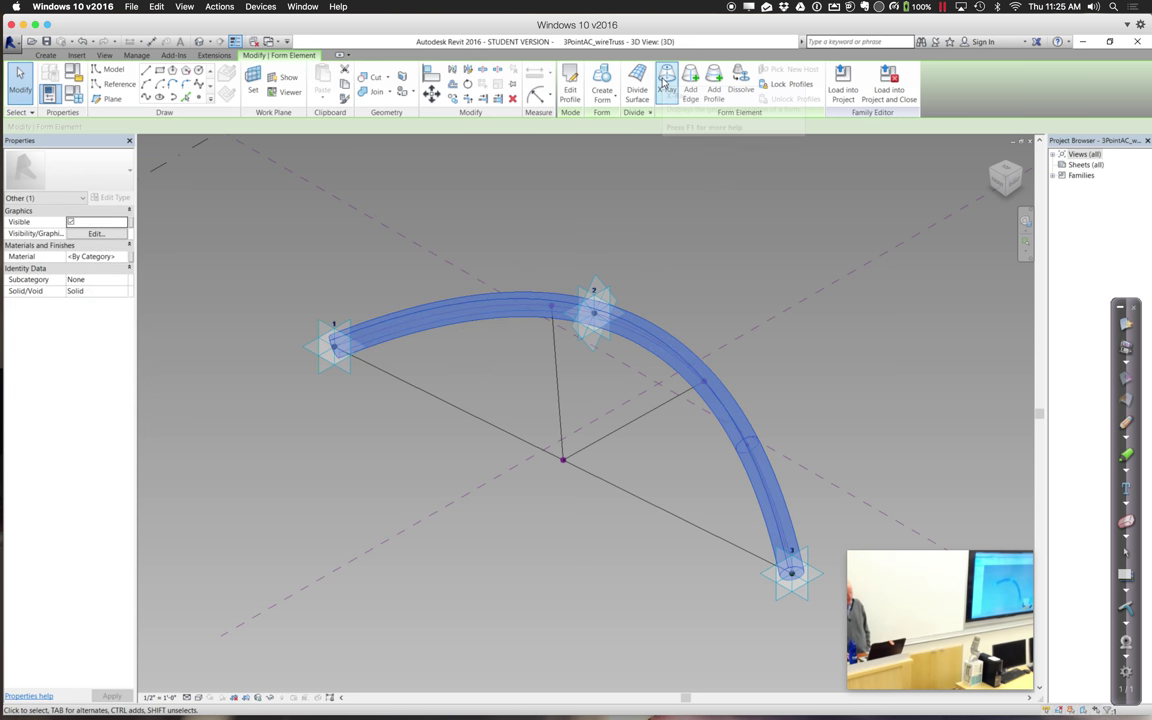
pyautogui.click(665, 82)
pyautogui.click(638, 214)
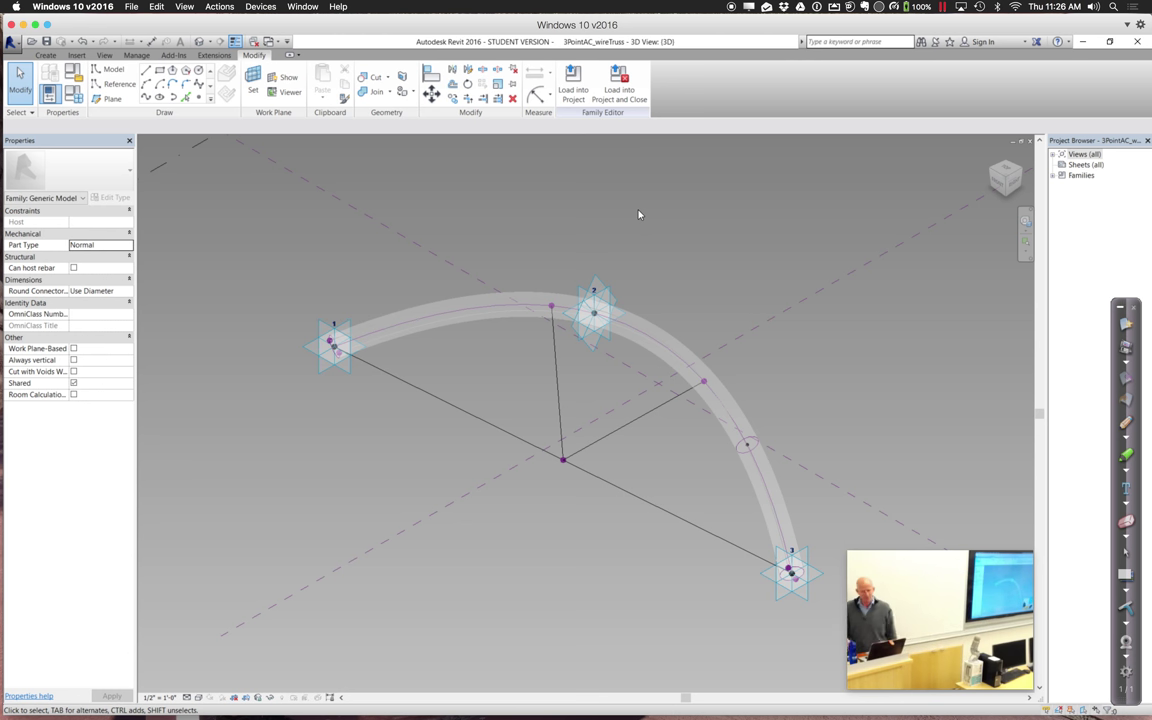
pyautogui.click(704, 384)
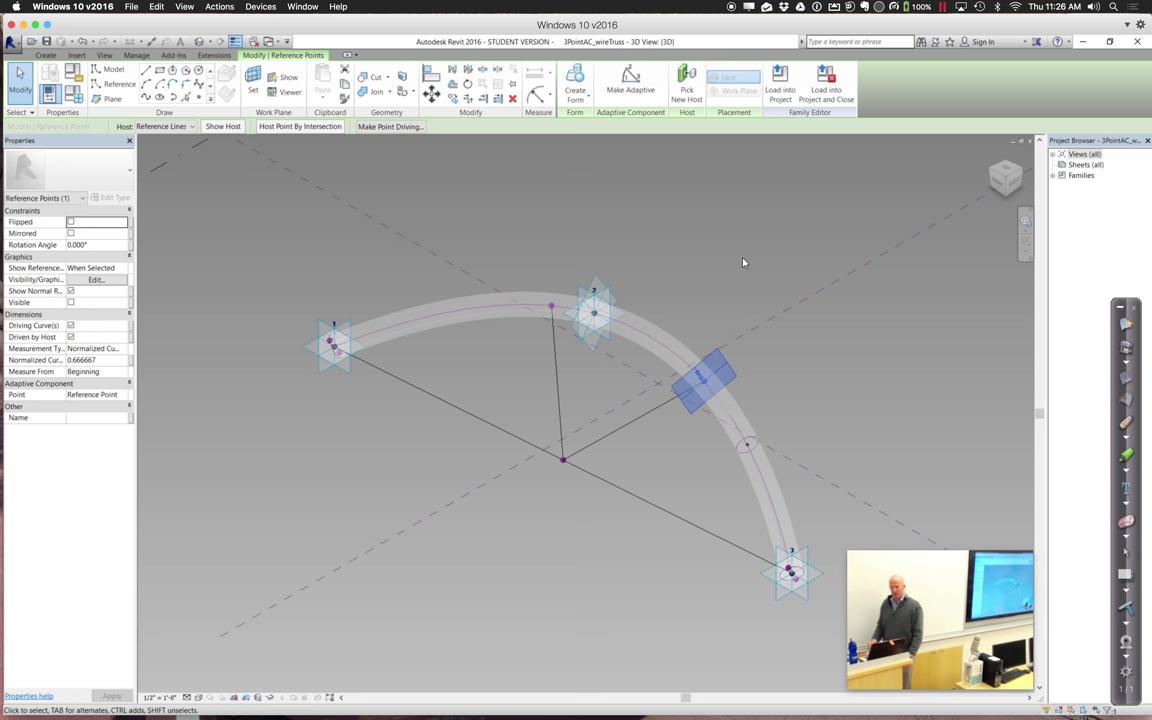
# Move the wire truss's adaptive point 2 horizontally along its green axis, away from the strut base, and deselect it.
pyautogui.click(598, 309)
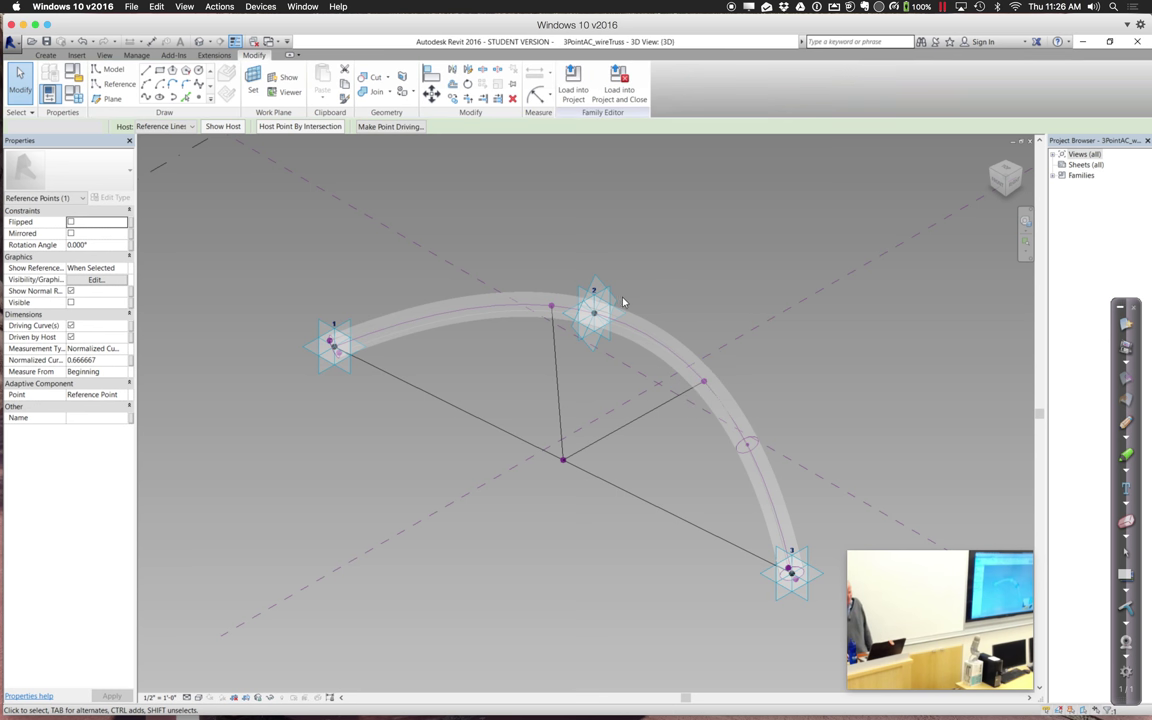
pyautogui.click(602, 307)
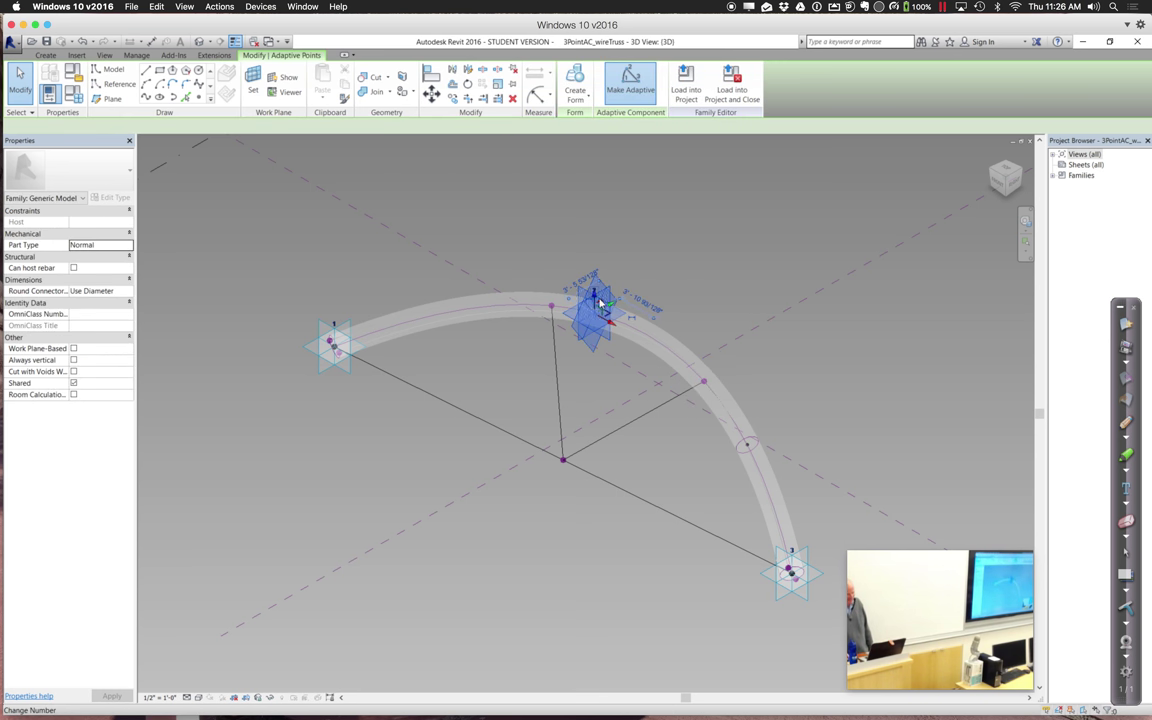
pyautogui.click(595, 292)
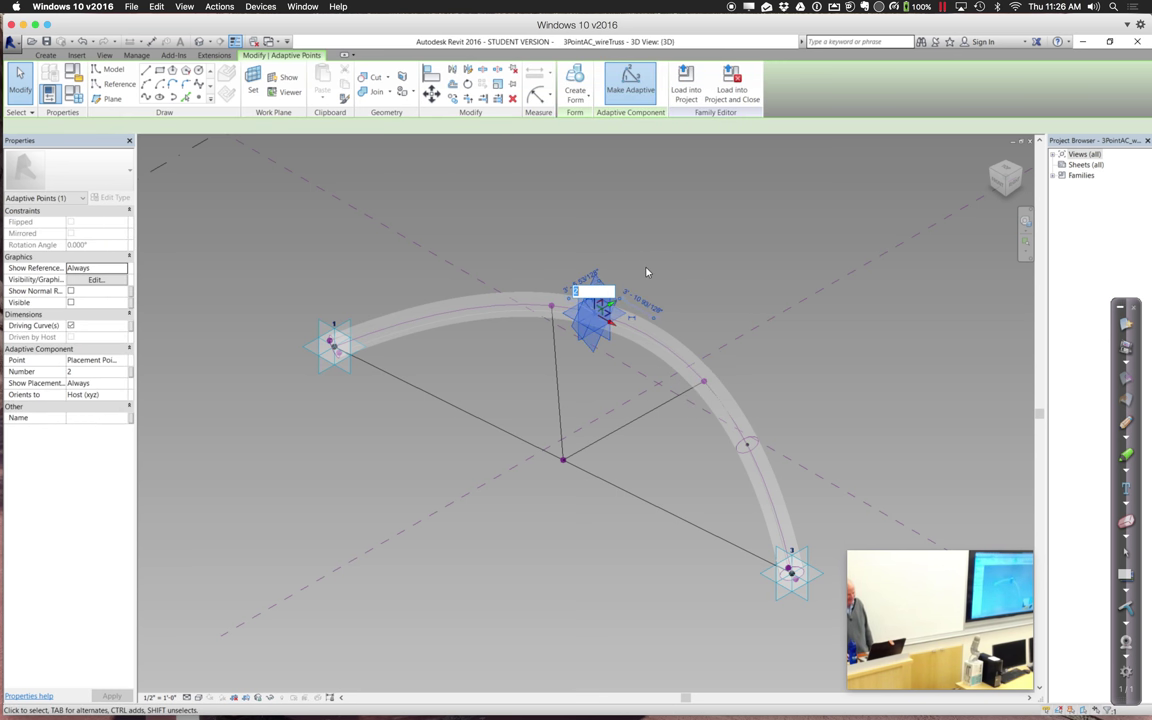
pyautogui.click(617, 311)
pyautogui.moveTo(617, 309); pyautogui.dragTo(729, 255)
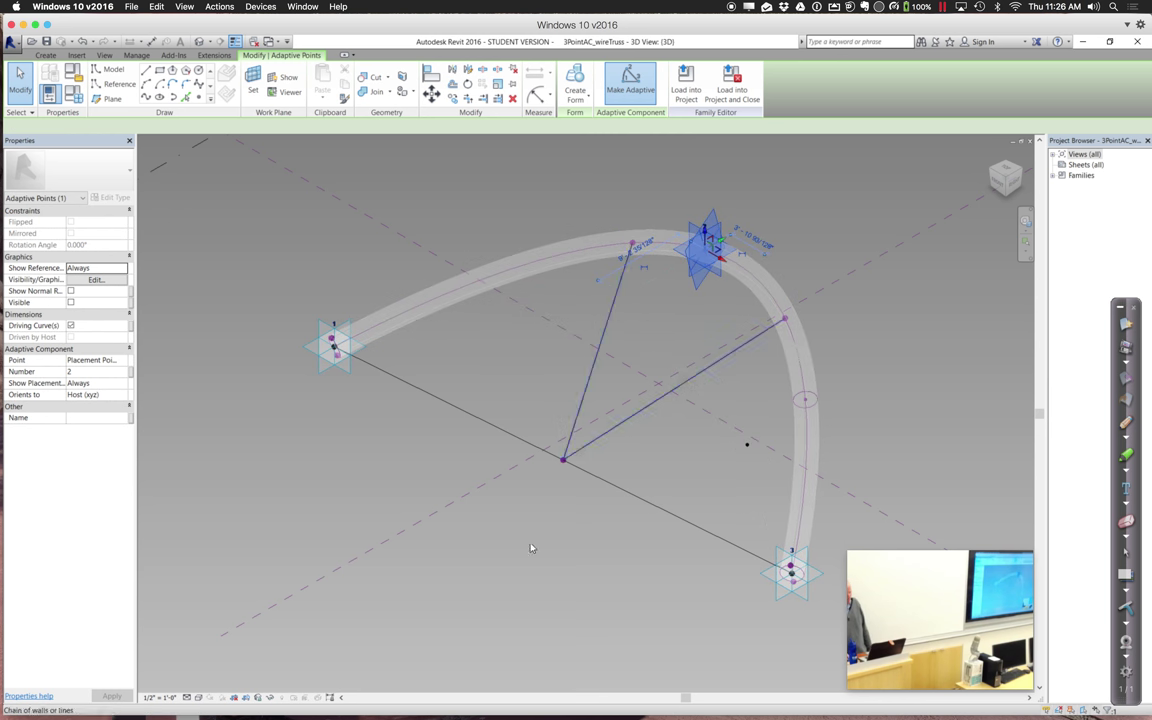
pyautogui.click(535, 600)
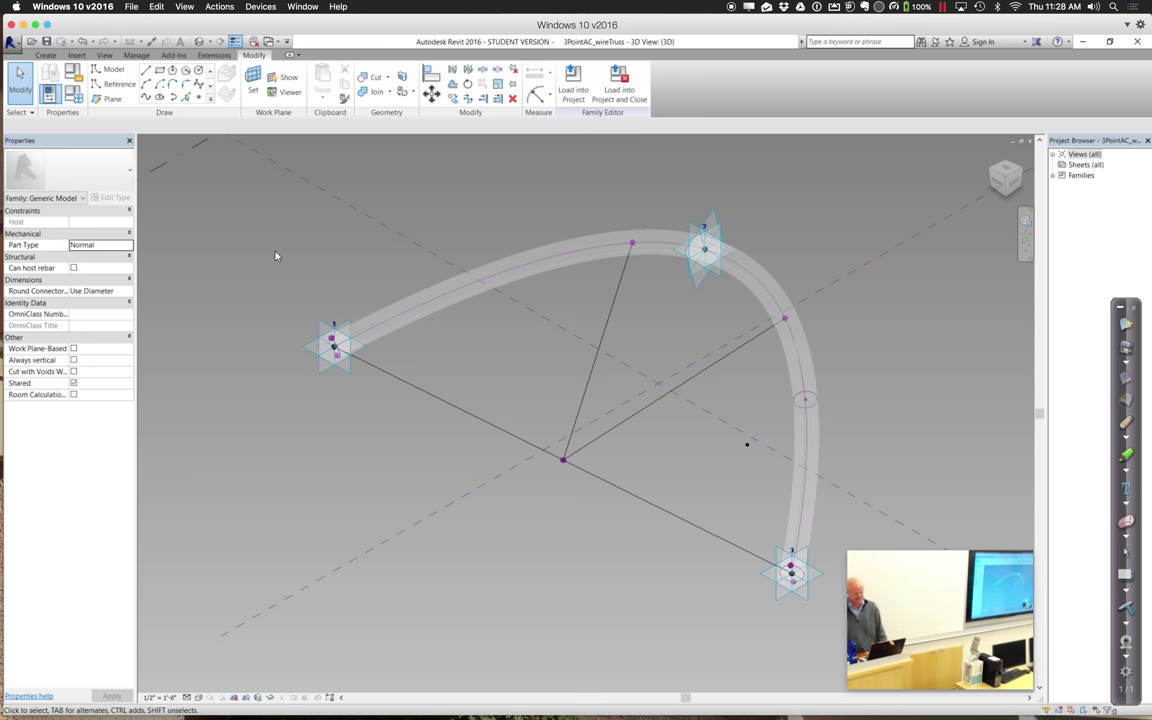
# Create a new family from the Generic Model Adaptive template.
pyautogui.click(12, 43)
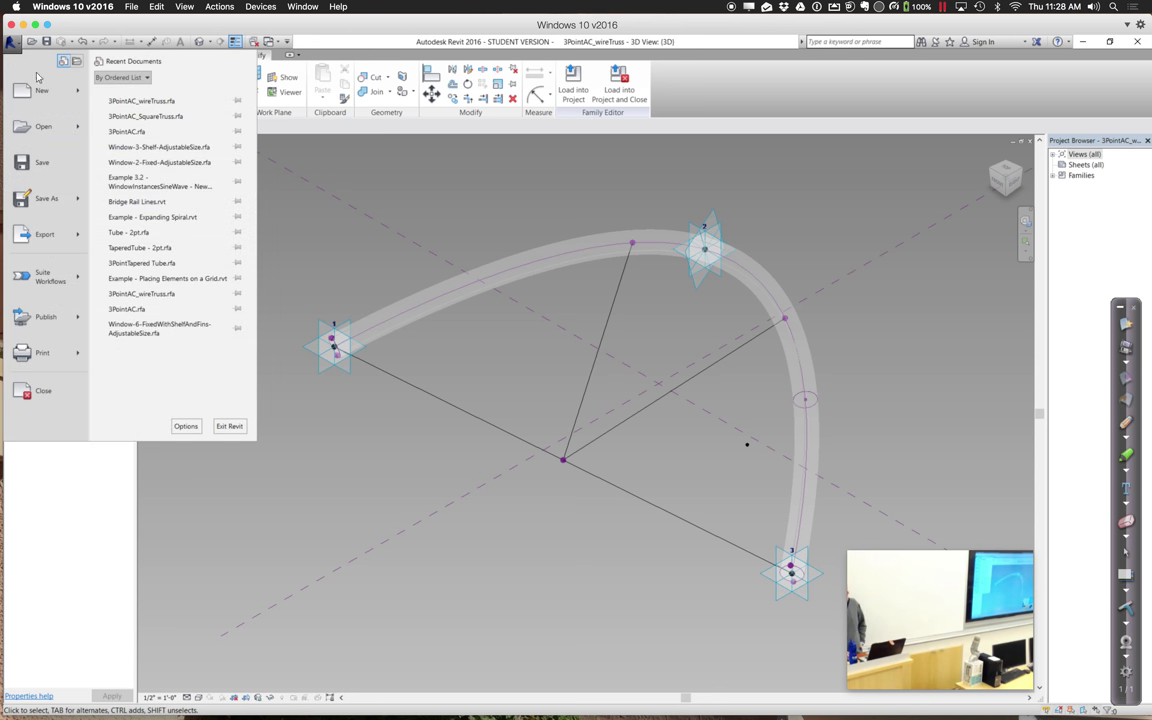
pyautogui.moveTo(43, 93)
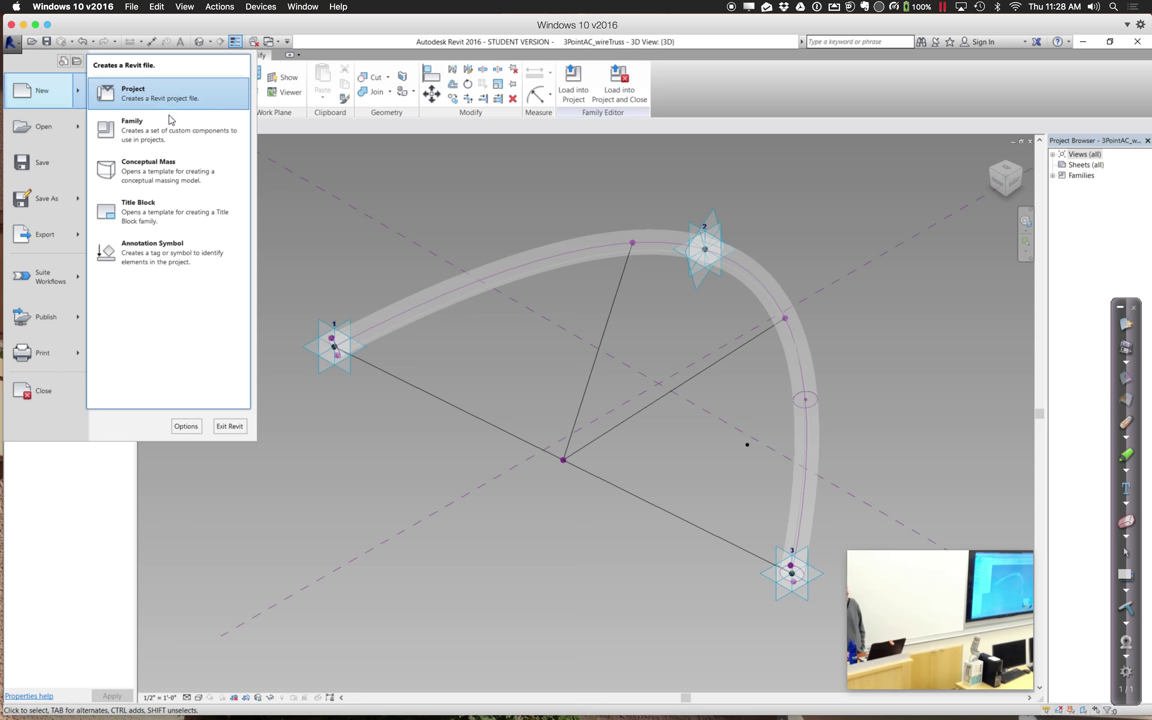
pyautogui.click(167, 130)
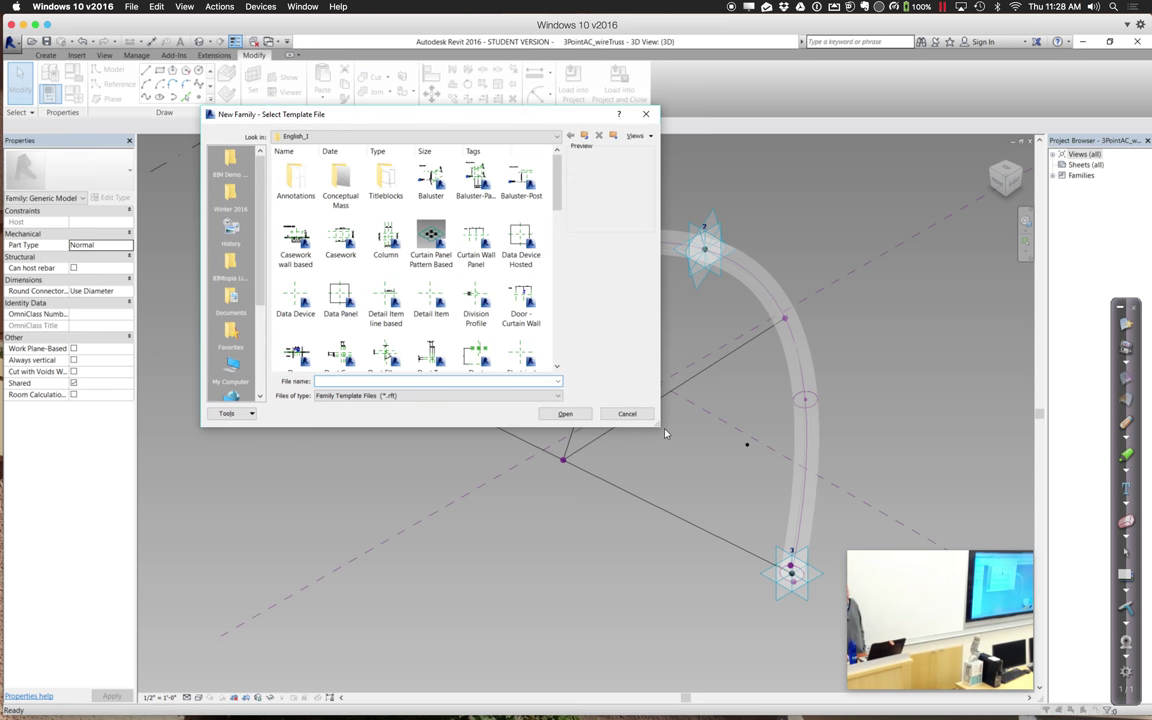
pyautogui.moveTo(658, 425); pyautogui.dragTo(805, 580)
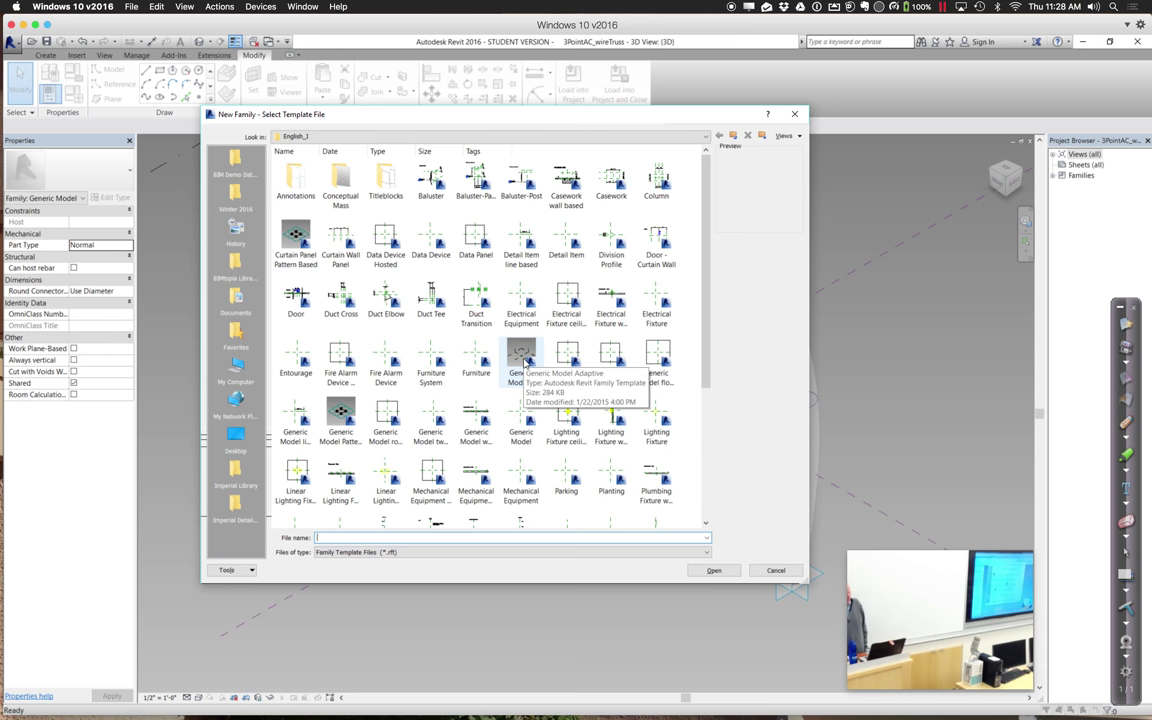
pyautogui.doubleClick(522, 356)
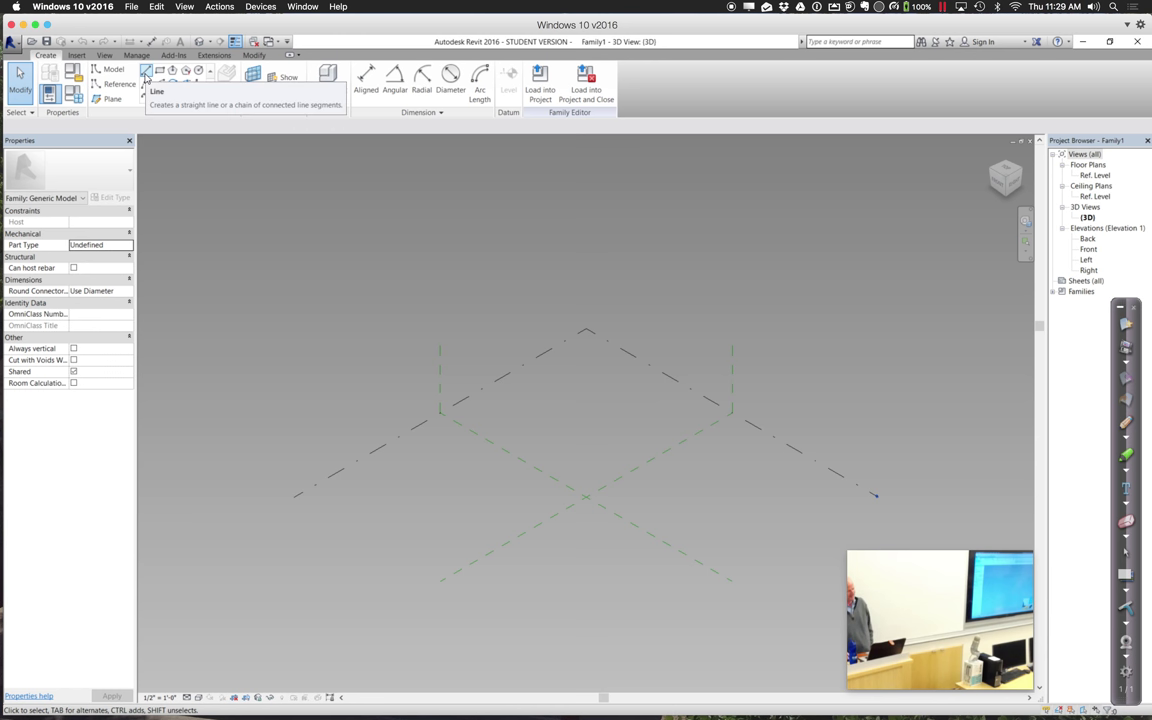
# Draw a straight reference line about 76' long on the Ref. Level, crossing near the intersection of the two center reference planes.
pyautogui.click(146, 78)
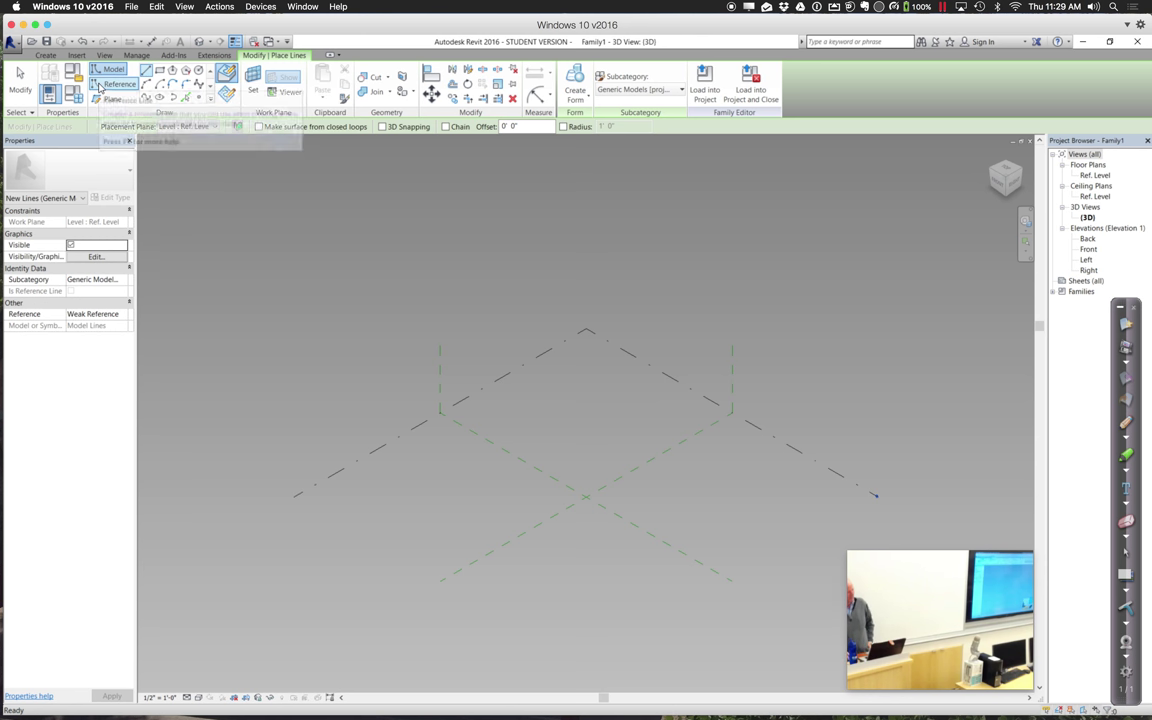
pyautogui.click(100, 88)
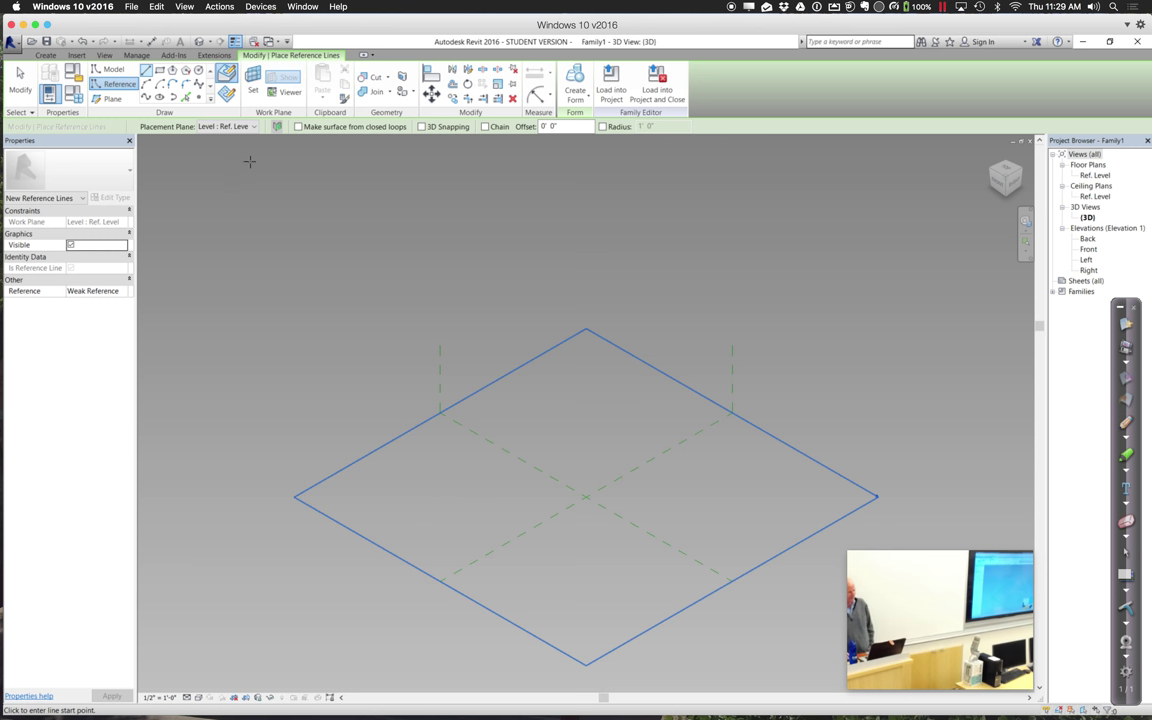
pyautogui.click(442, 516)
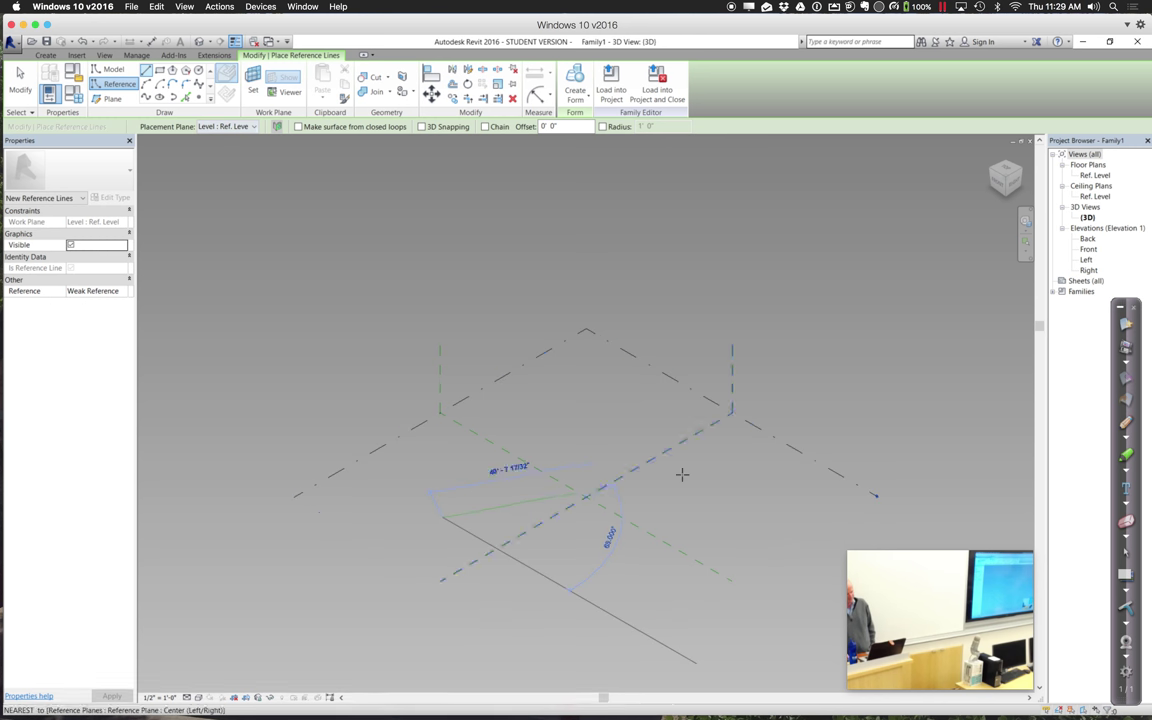
pyautogui.click(747, 476)
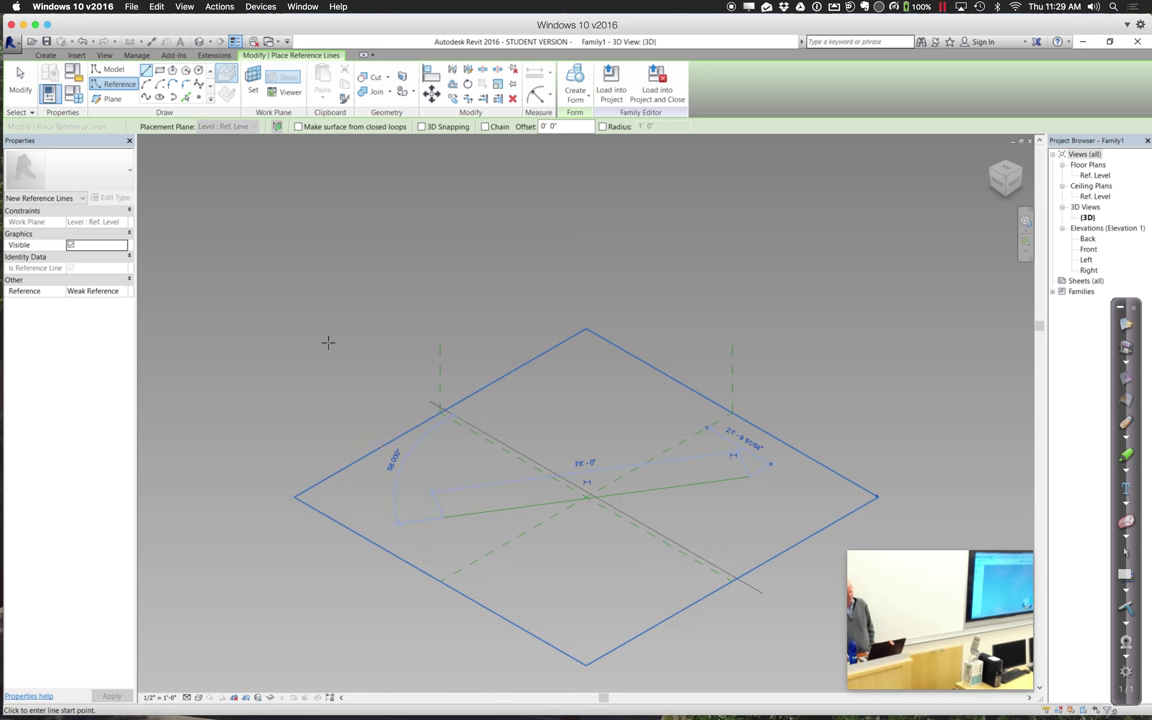
pyautogui.click(20, 82)
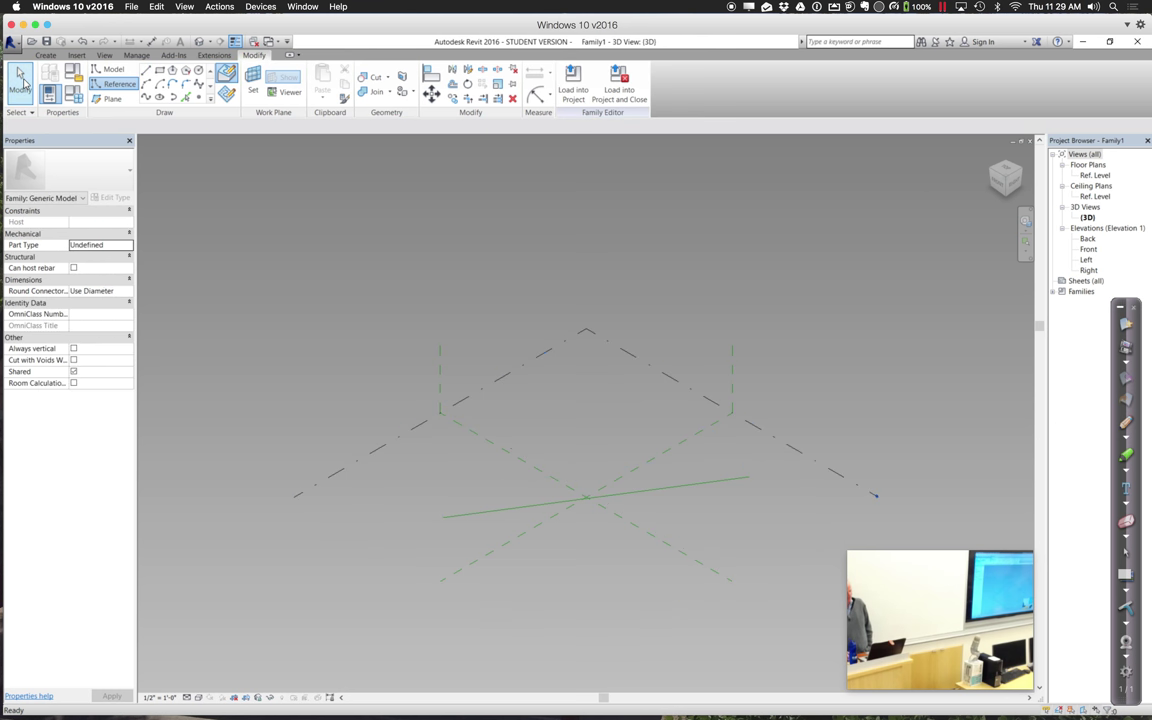
# Inspect the reference line's built-in work planes along its length and at its end, and delete the line.
pyautogui.click(470, 517)
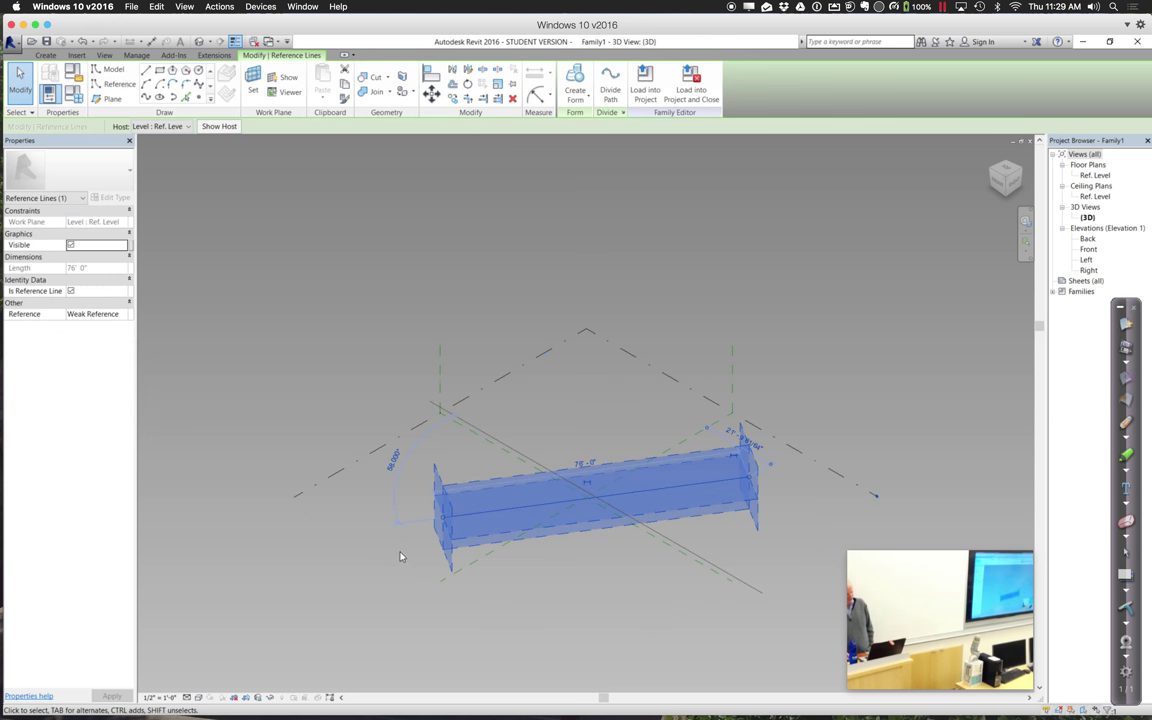
pyautogui.press('Escape')
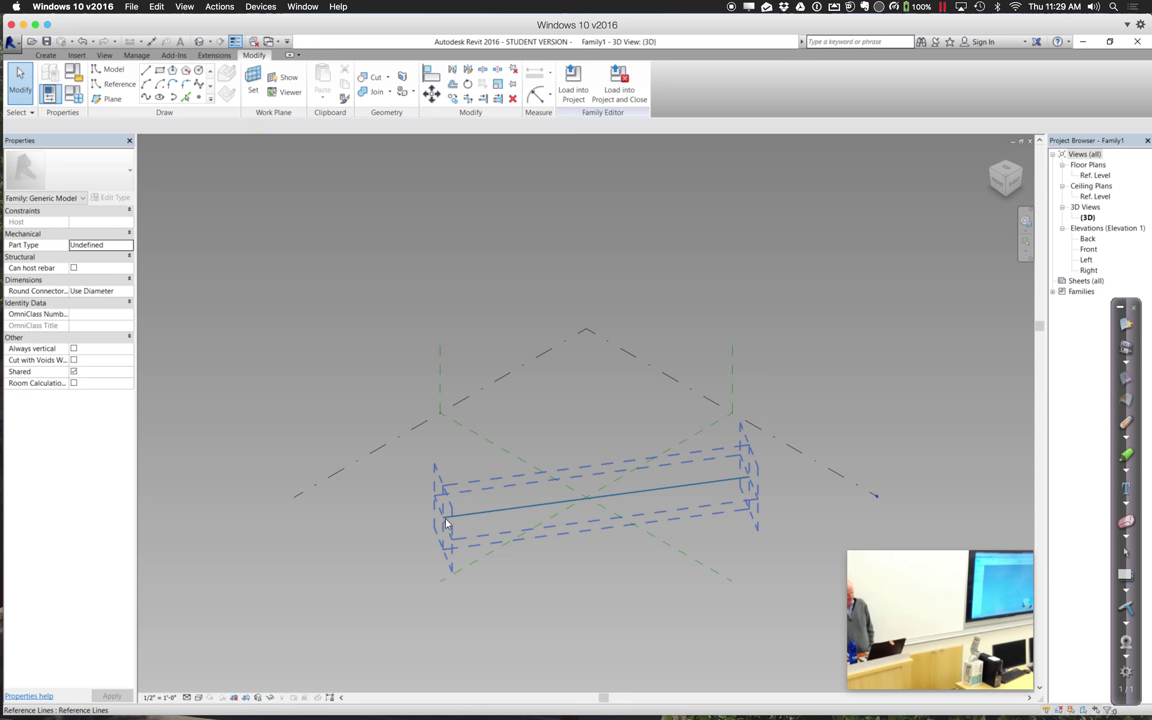
pyautogui.scroll(4, 447, 523)
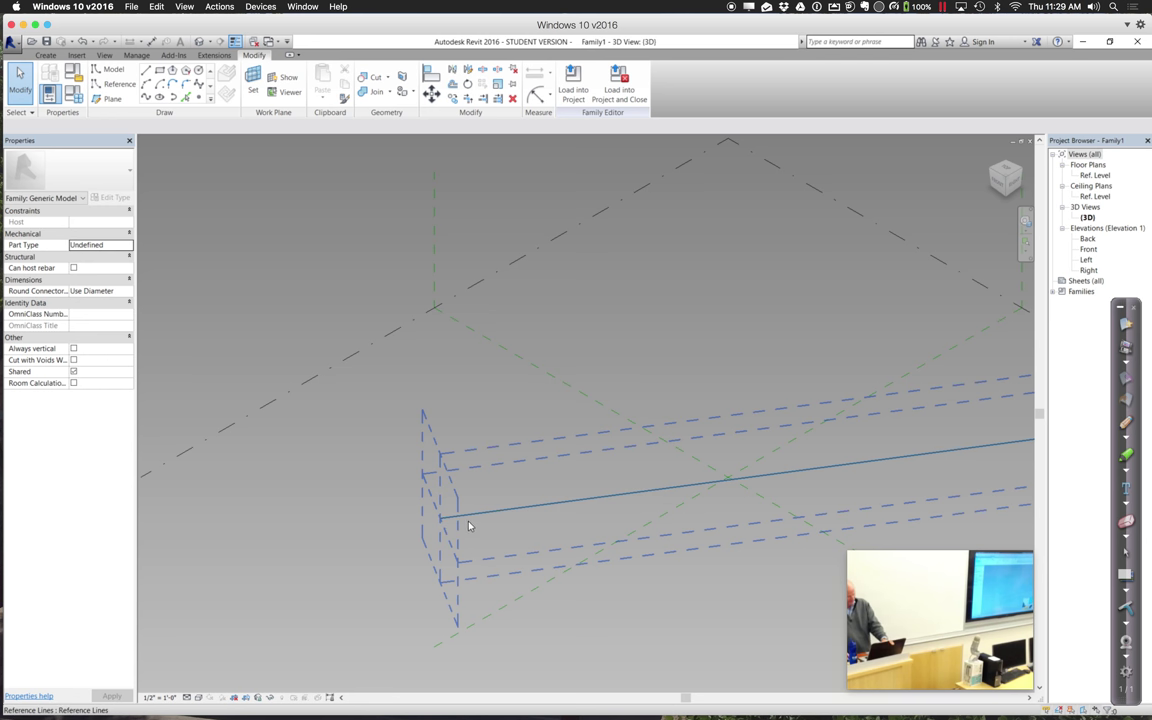
pyautogui.click(507, 511)
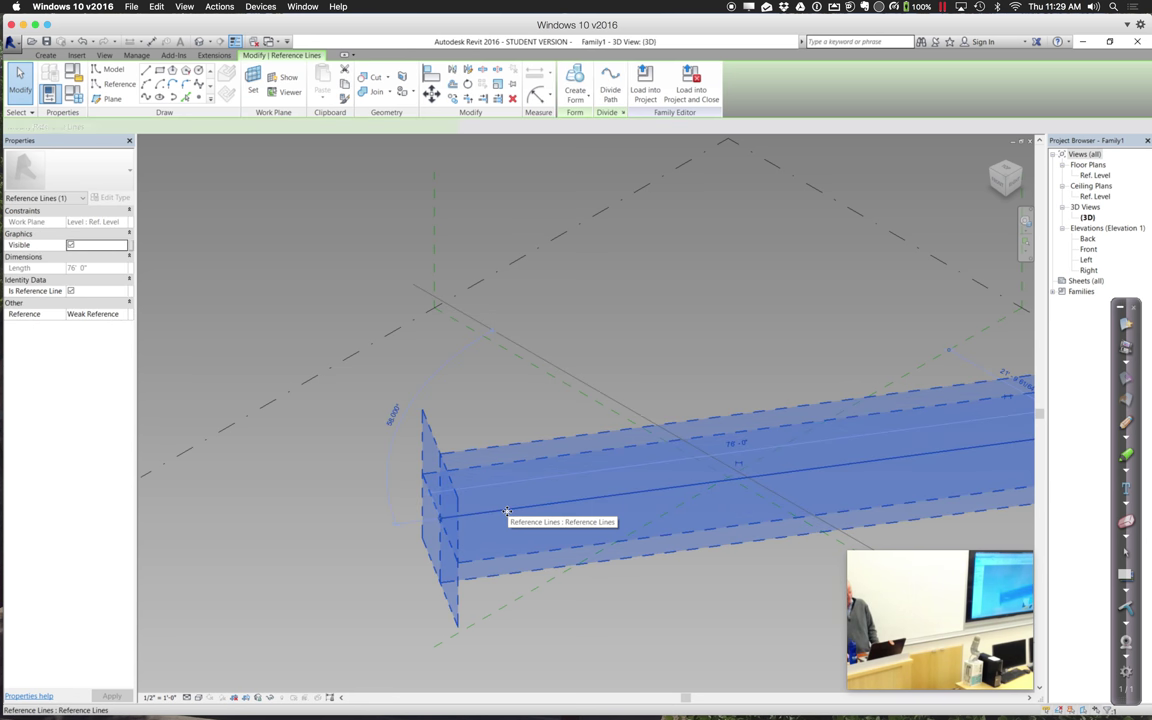
pyautogui.press('Escape')
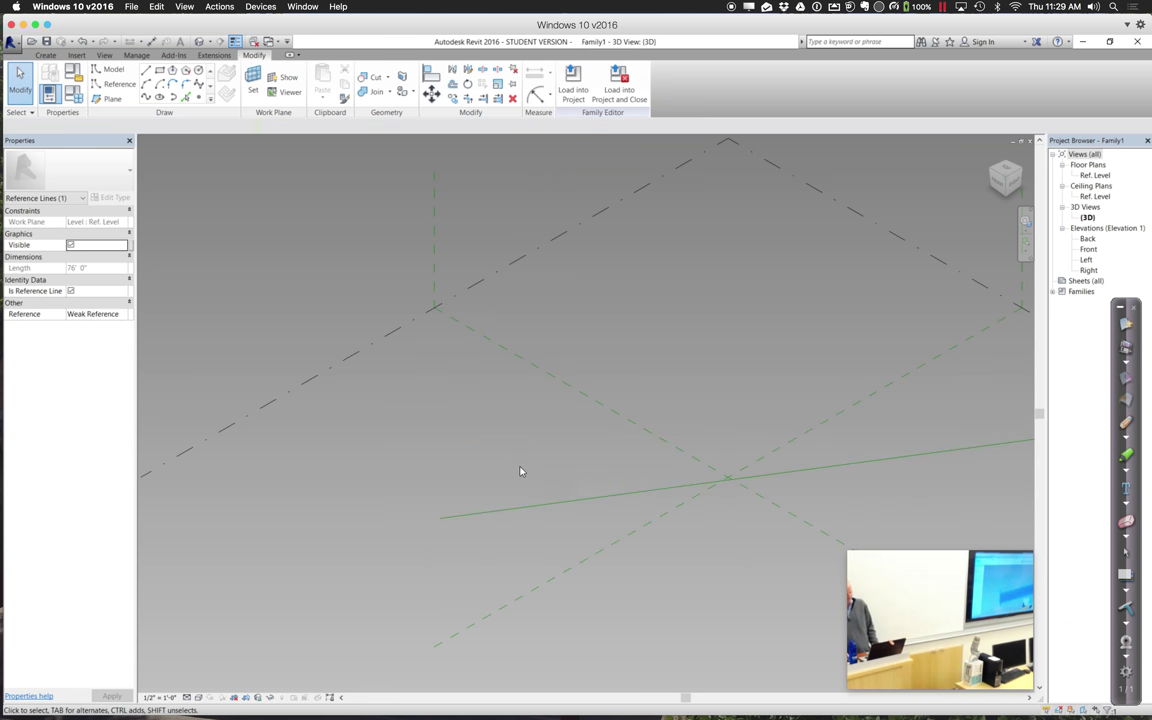
pyautogui.click(524, 512)
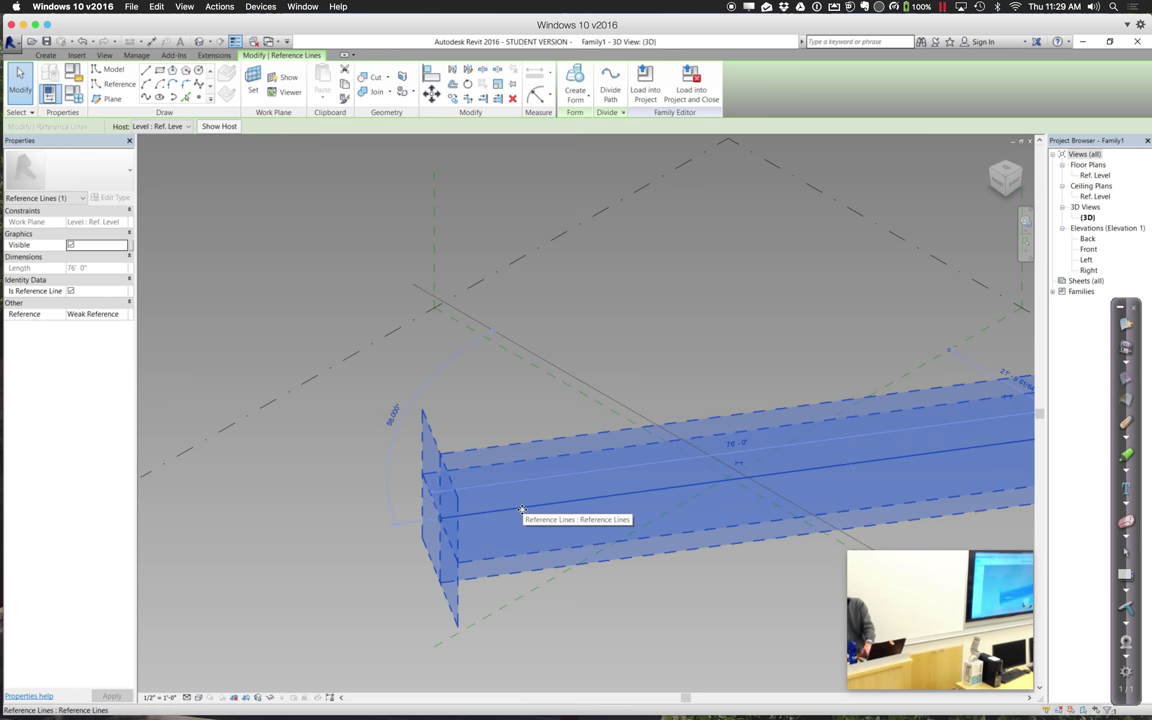
pyautogui.press('Escape')
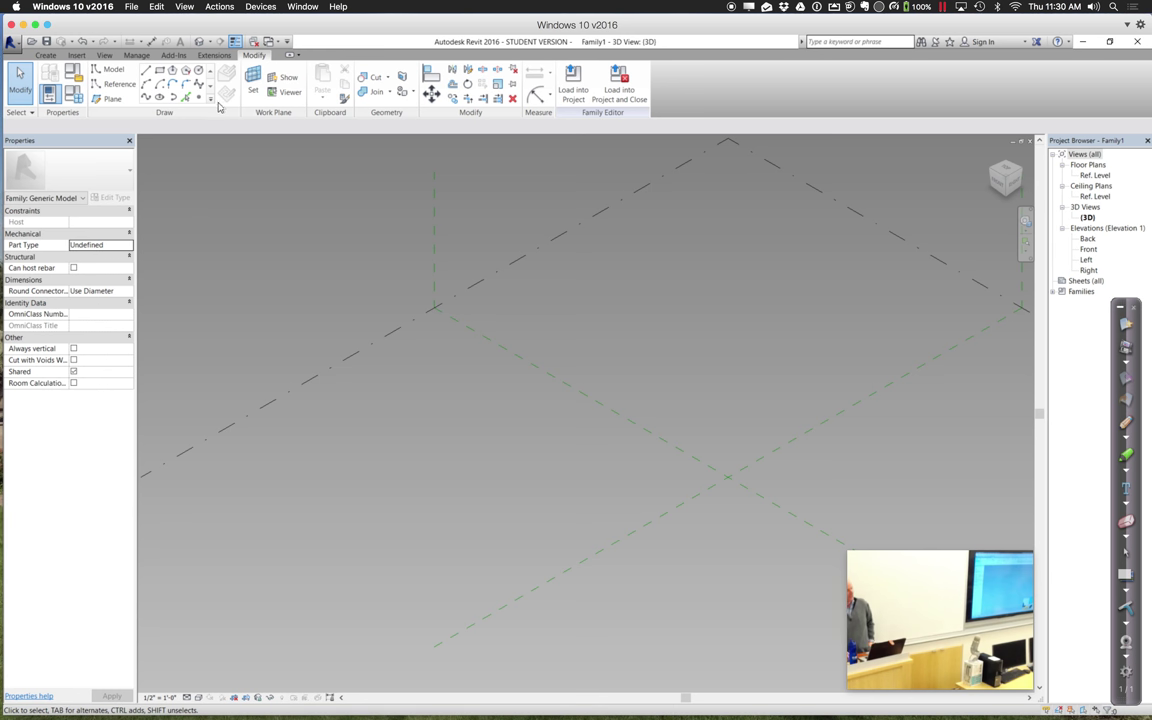
# Place two freestanding reference points on opposite sides of the center reference planes' intersection.
pyautogui.click(198, 102)
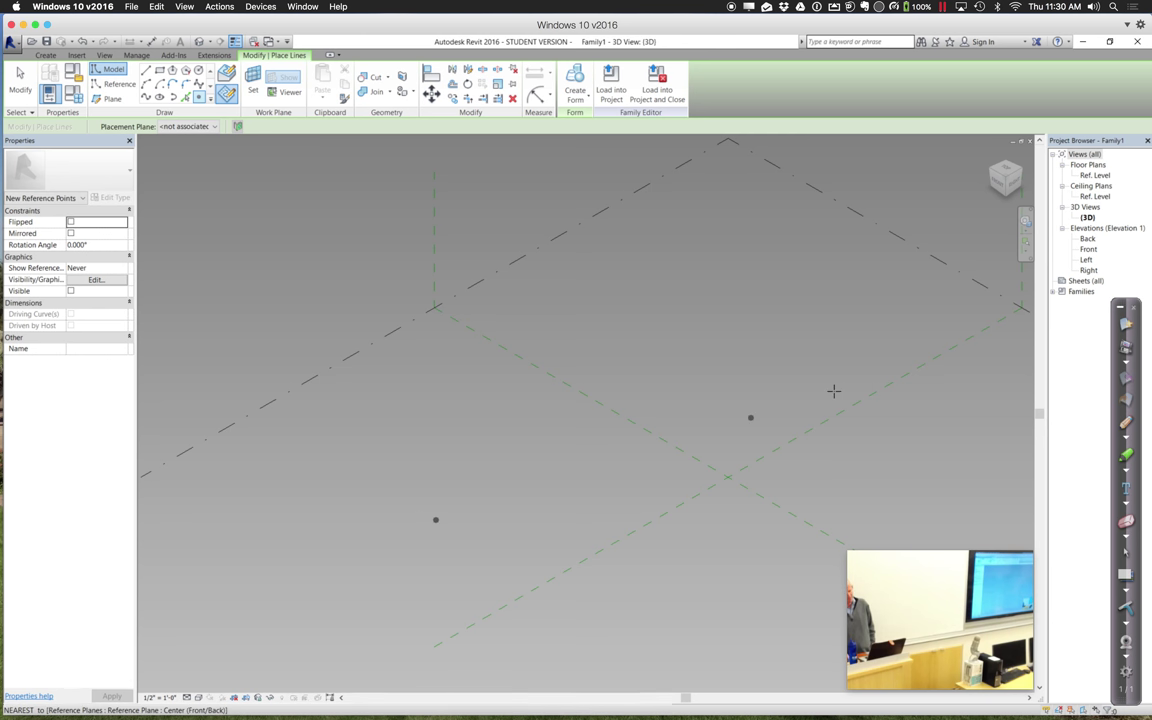
pyautogui.click(954, 384)
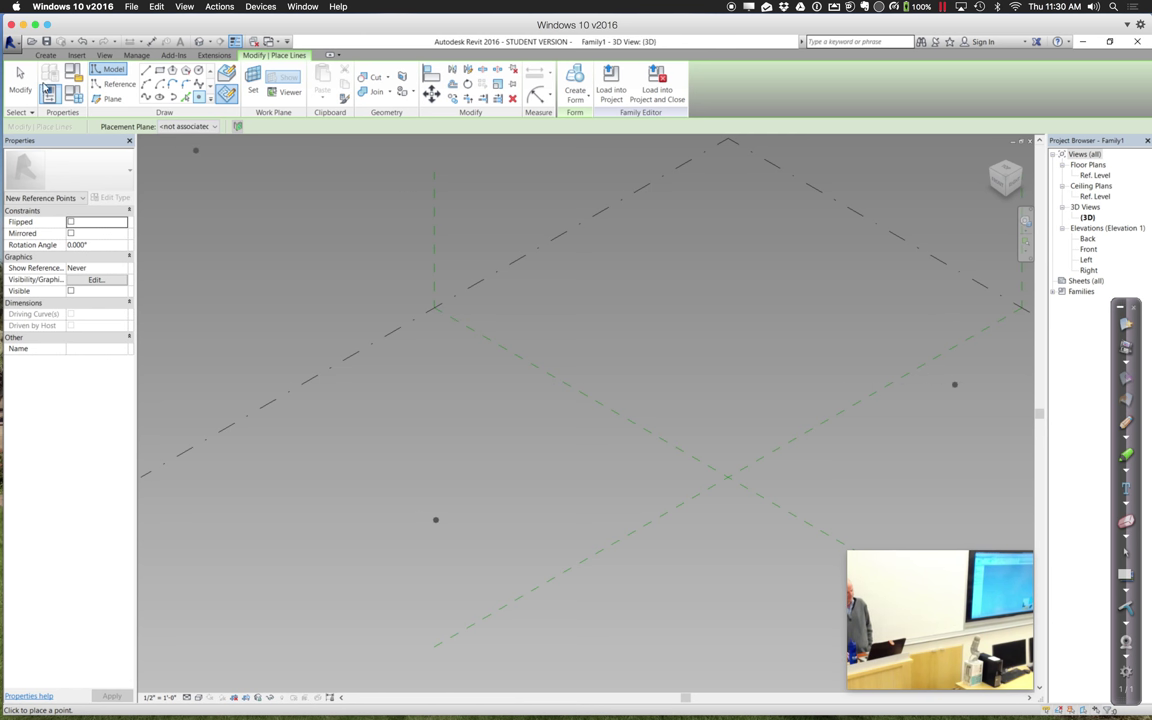
pyautogui.click(20, 80)
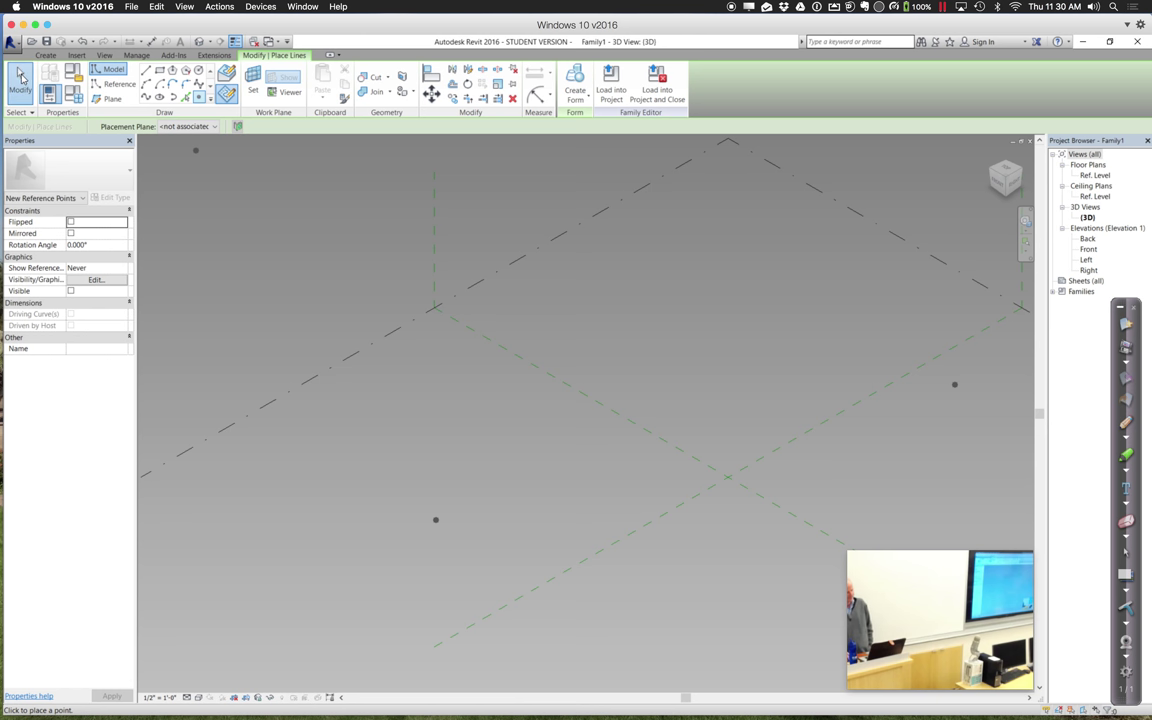
# Make both reference points adaptive, starting with the nearer one as placement point 1 and the farther one as point 2.
pyautogui.click(437, 522)
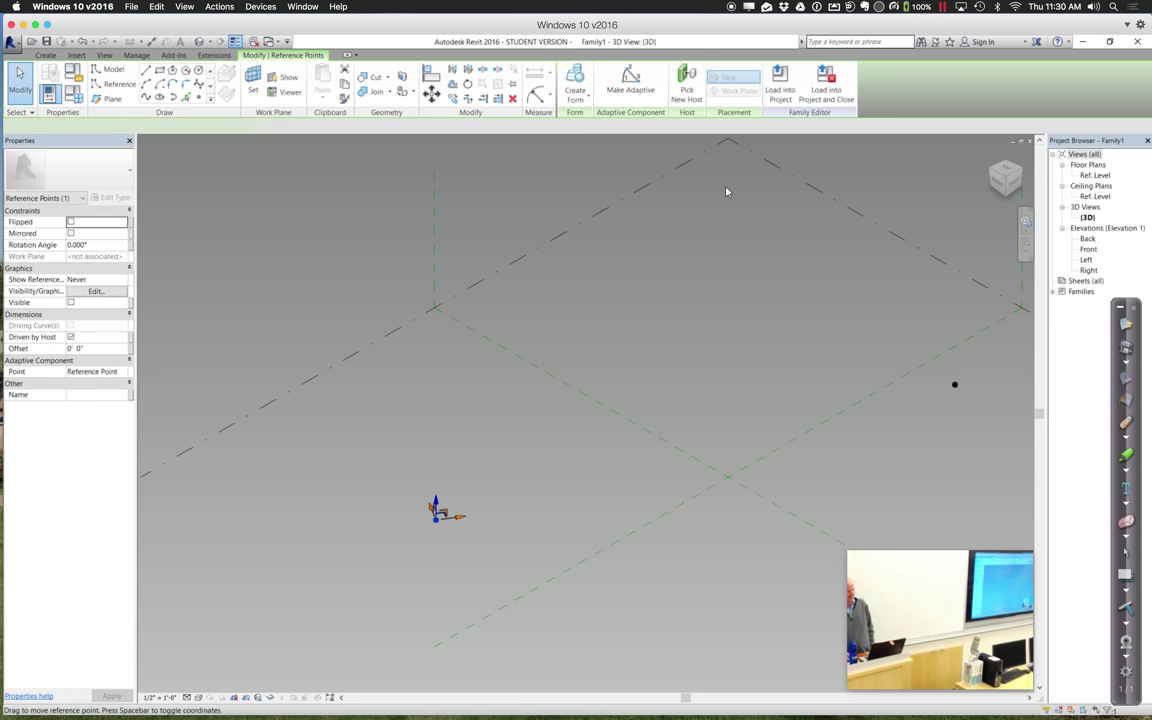
pyautogui.click(634, 90)
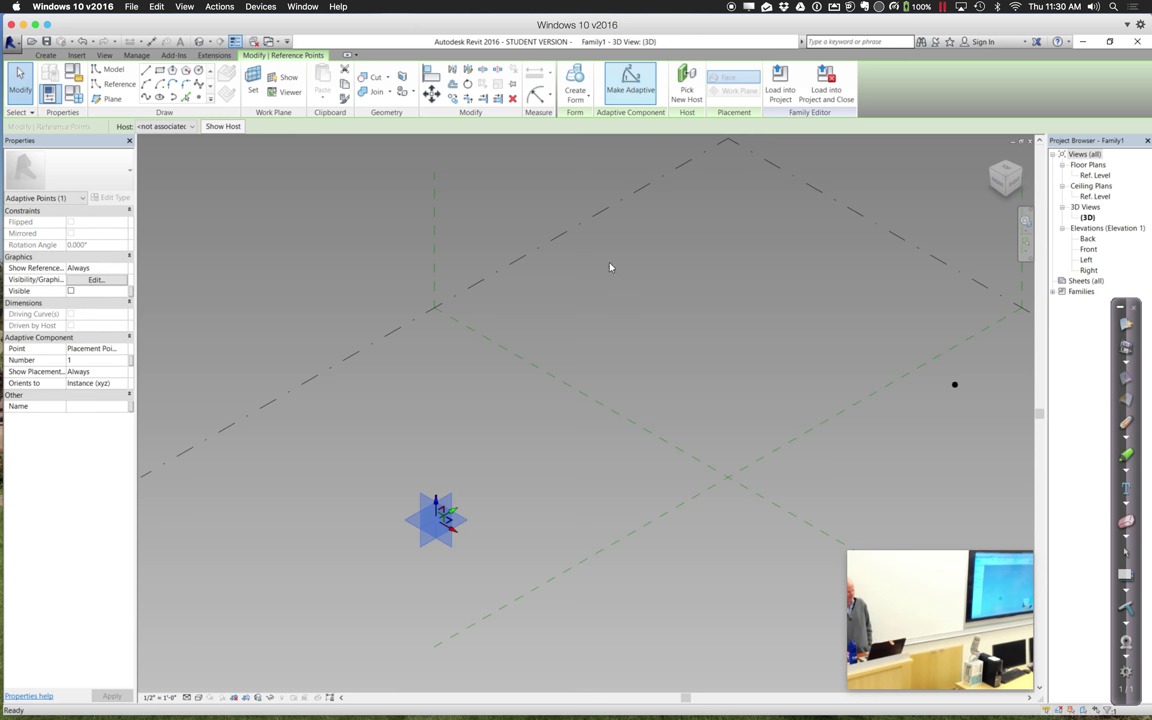
pyautogui.click(627, 310)
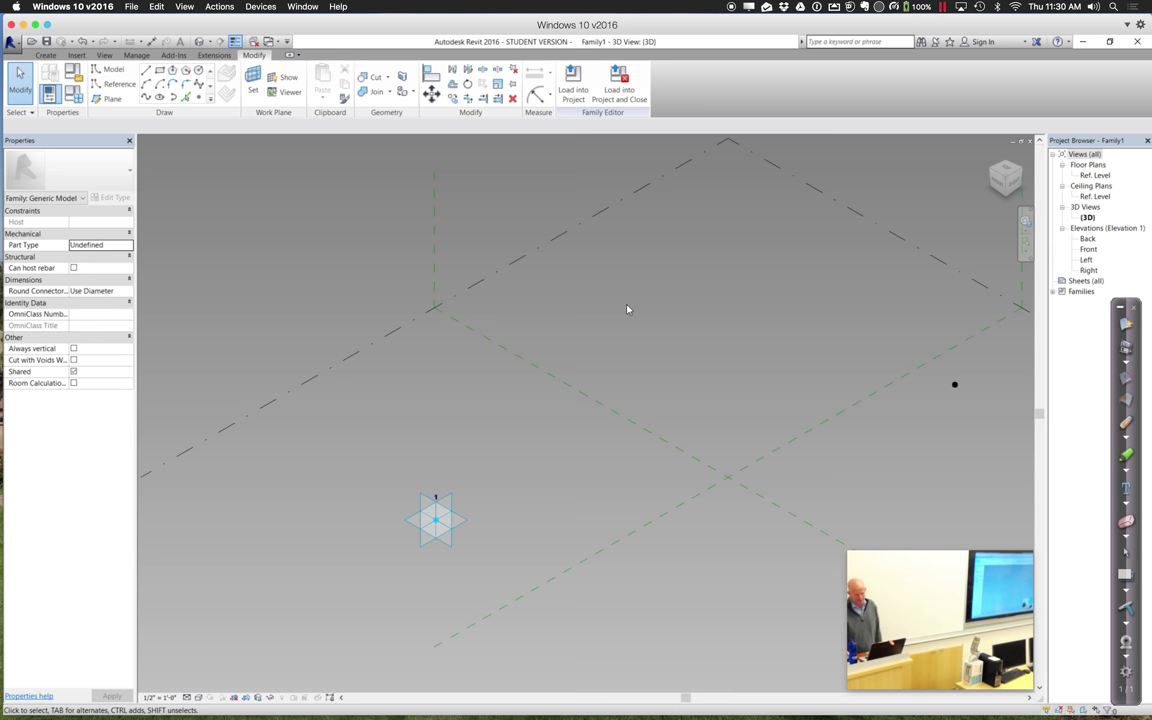
pyautogui.click(956, 388)
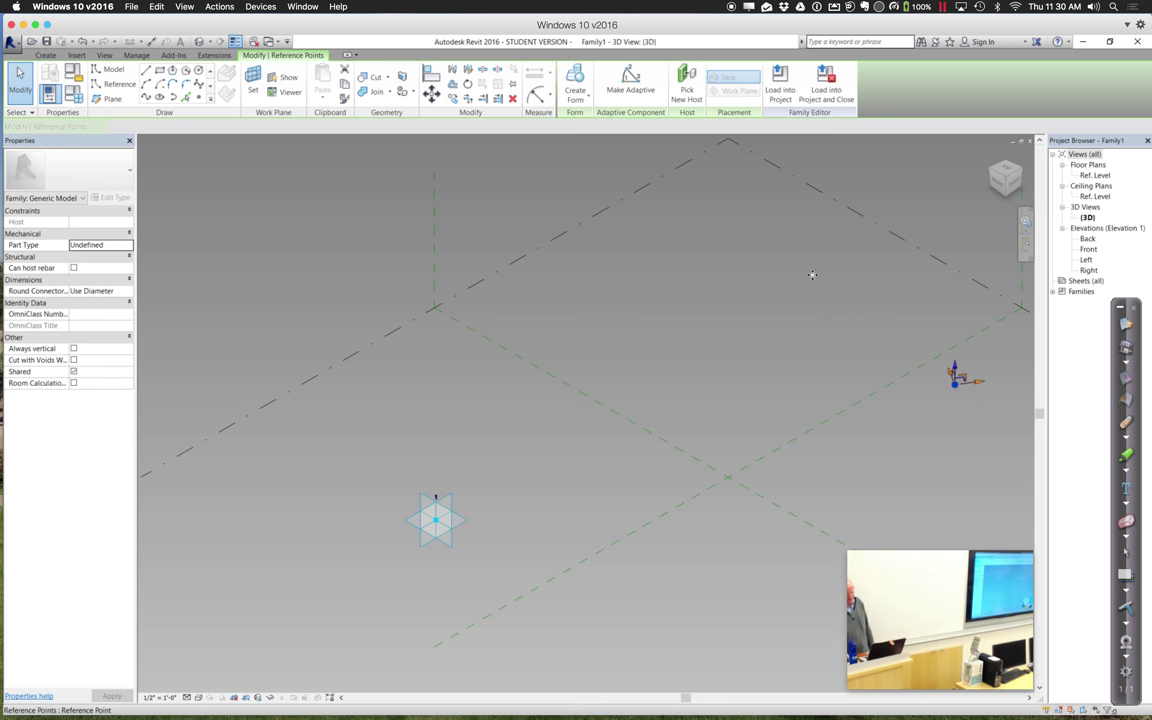
pyautogui.click(628, 90)
pyautogui.click(676, 270)
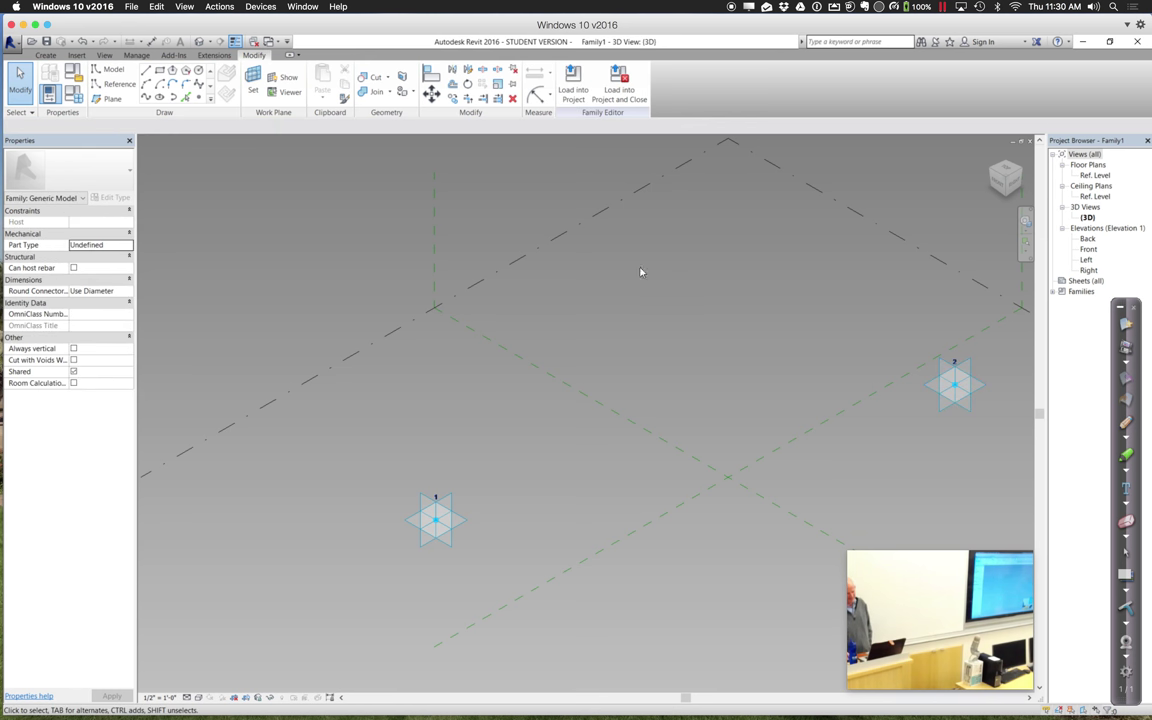
# Draw a straight reference line from adaptive point 1 to adaptive point 2.
pyautogui.click(146, 72)
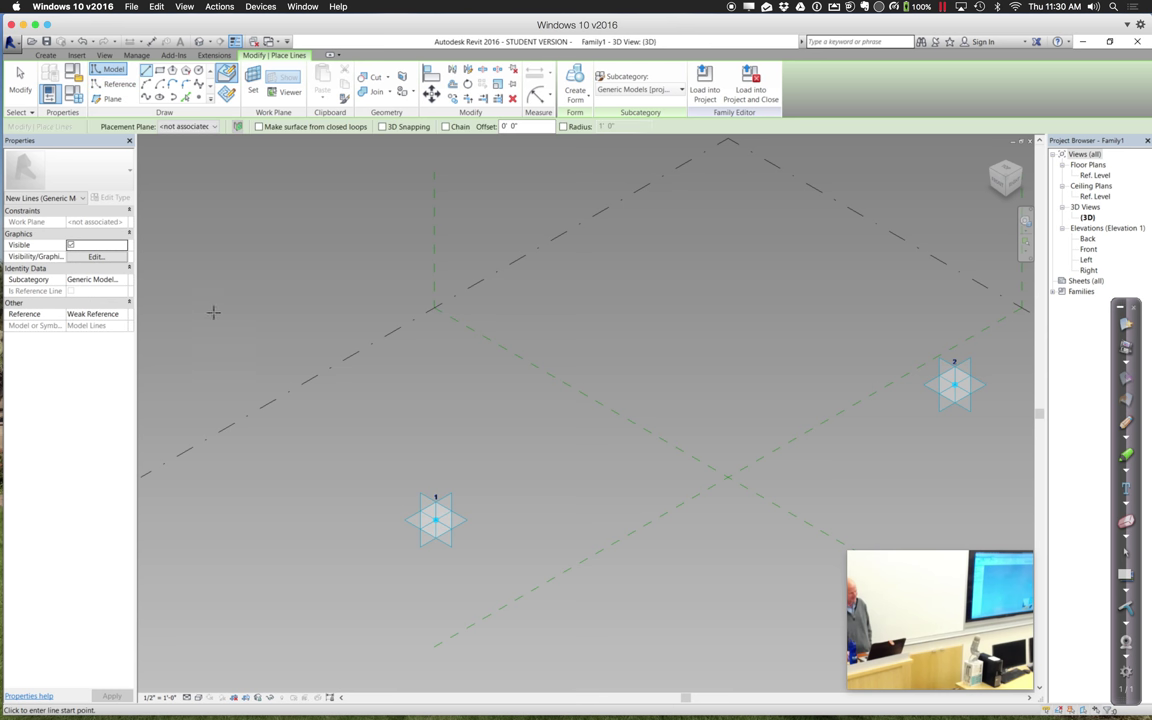
pyautogui.click(122, 88)
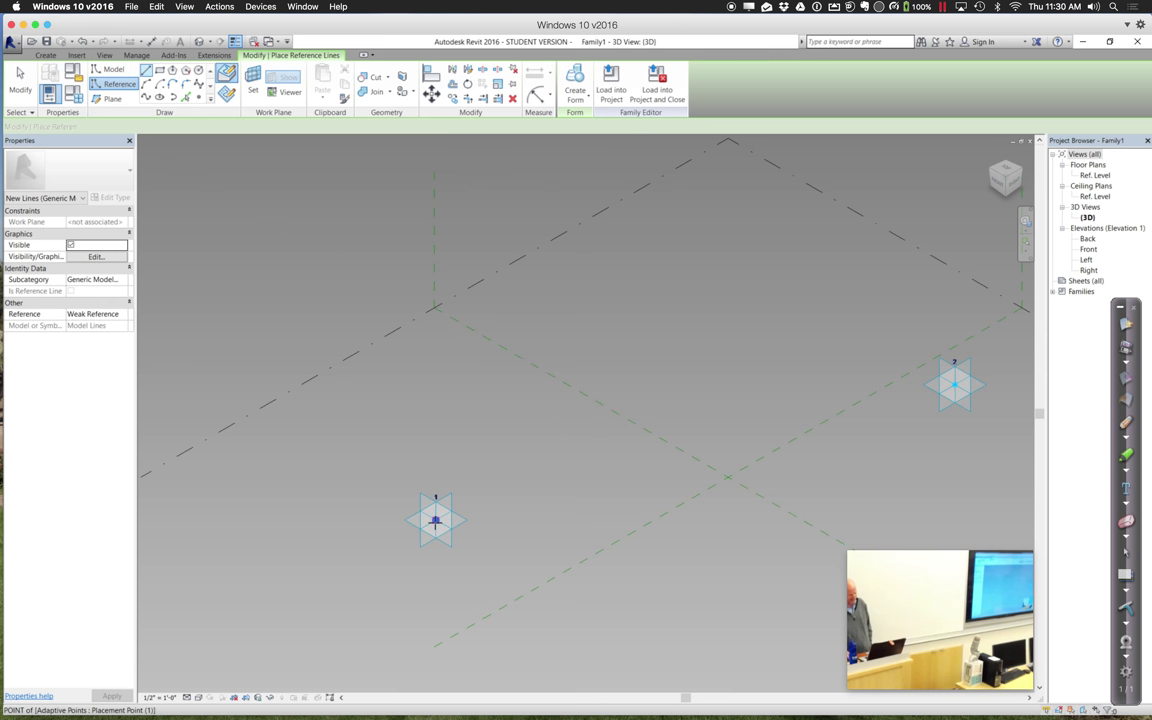
pyautogui.click(435, 520)
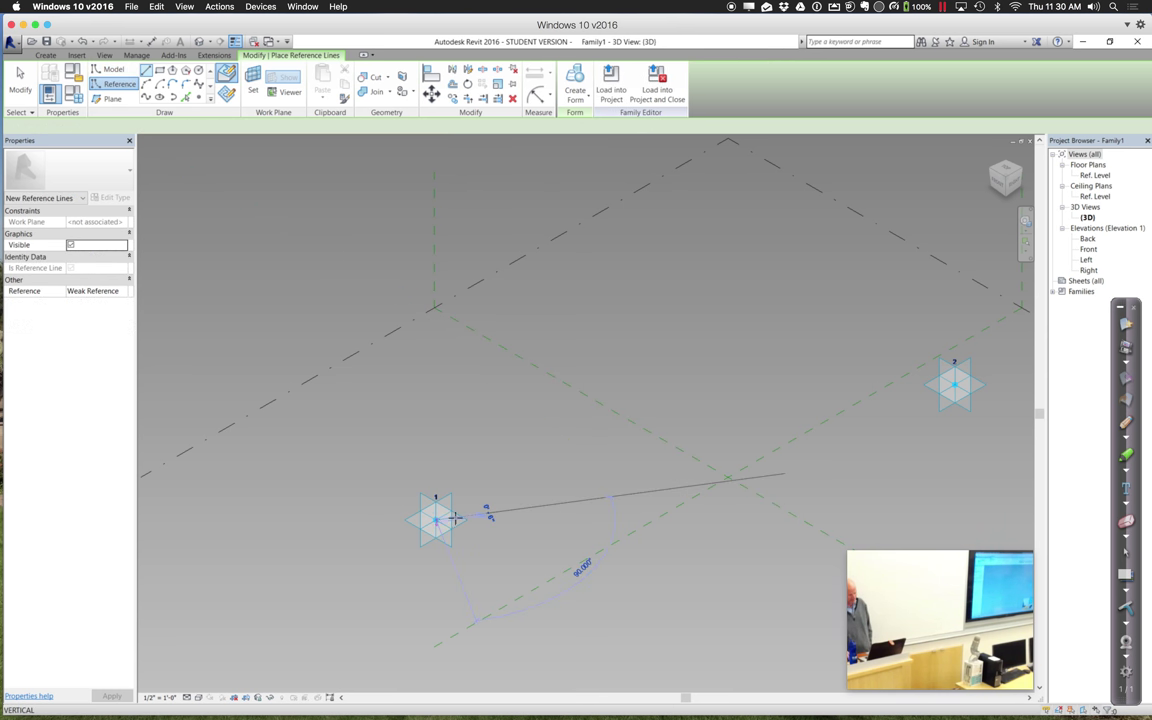
pyautogui.click(953, 384)
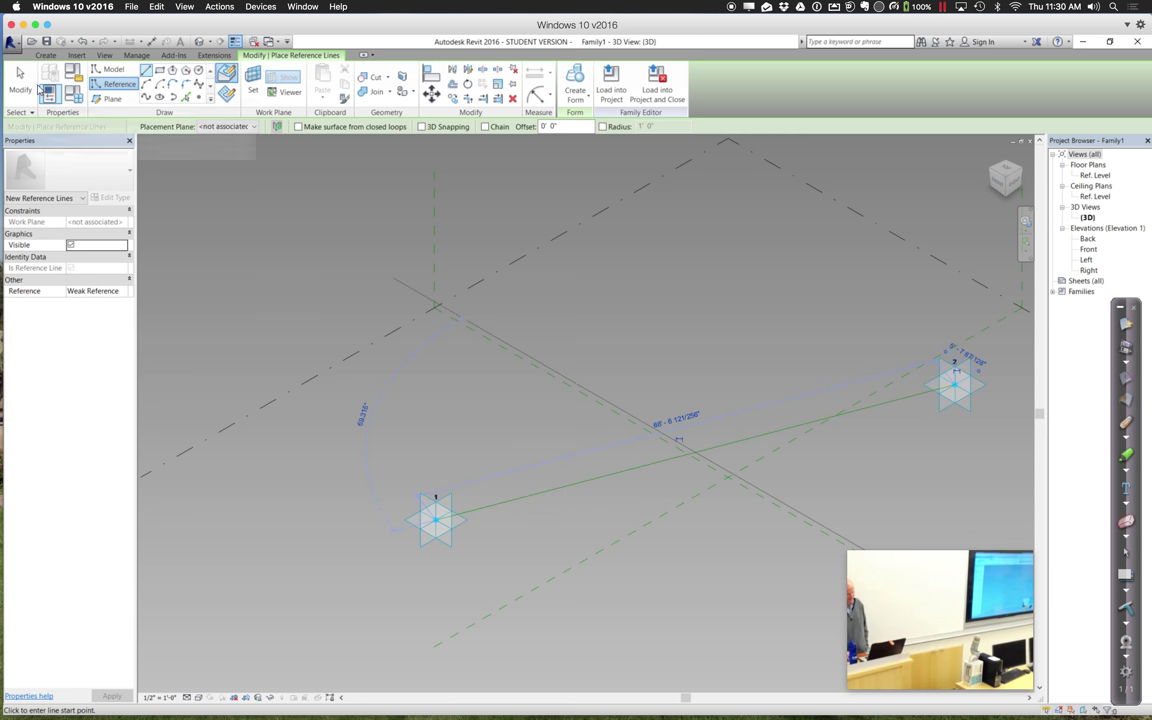
pyautogui.click(19, 80)
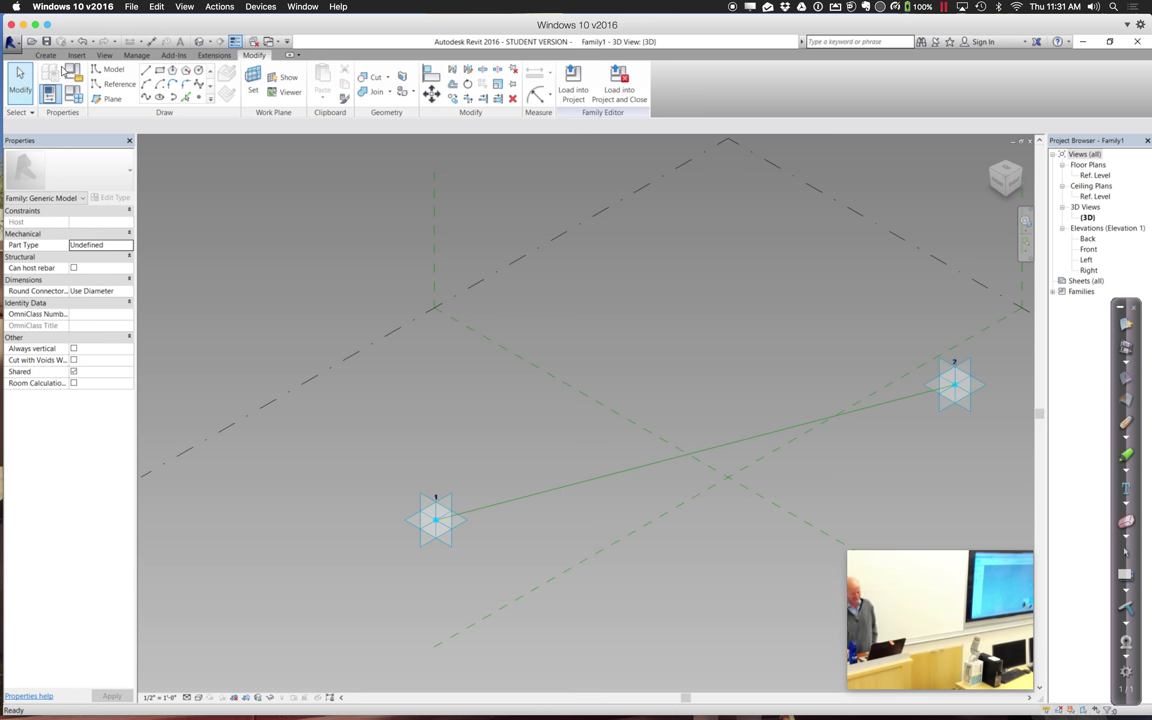
# Move adaptive point 2 farther from the center reference planes to test whether the reference line follows it.
pyautogui.click(14, 86)
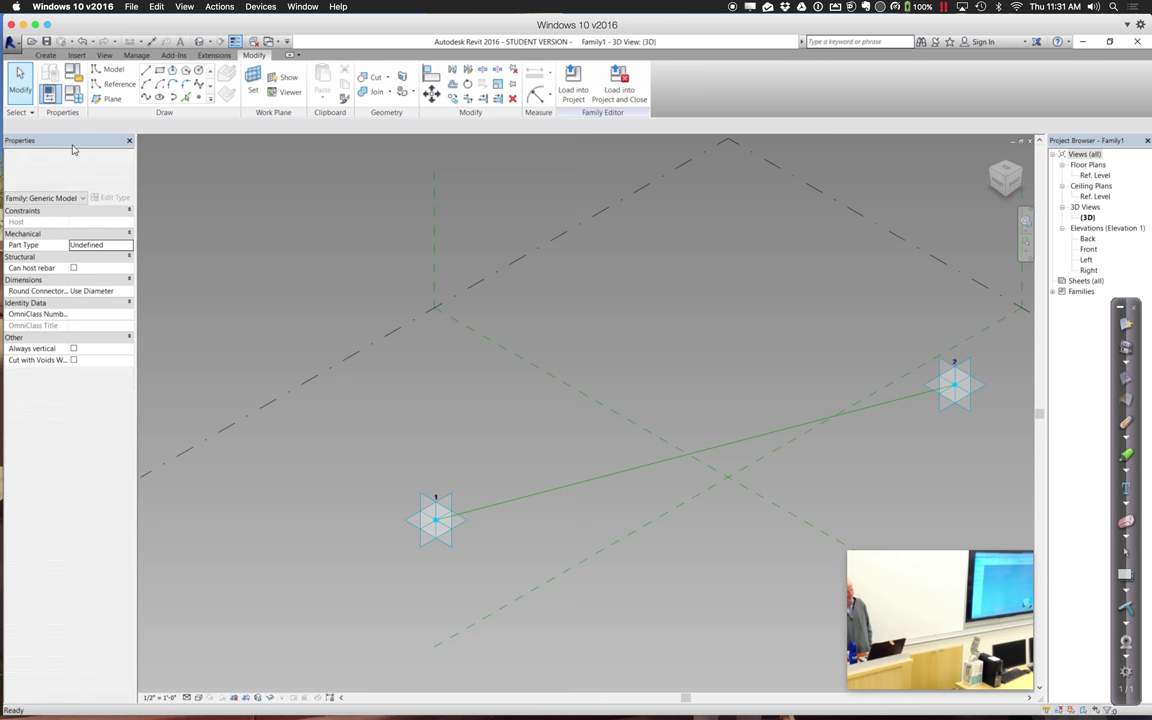
pyautogui.click(966, 385)
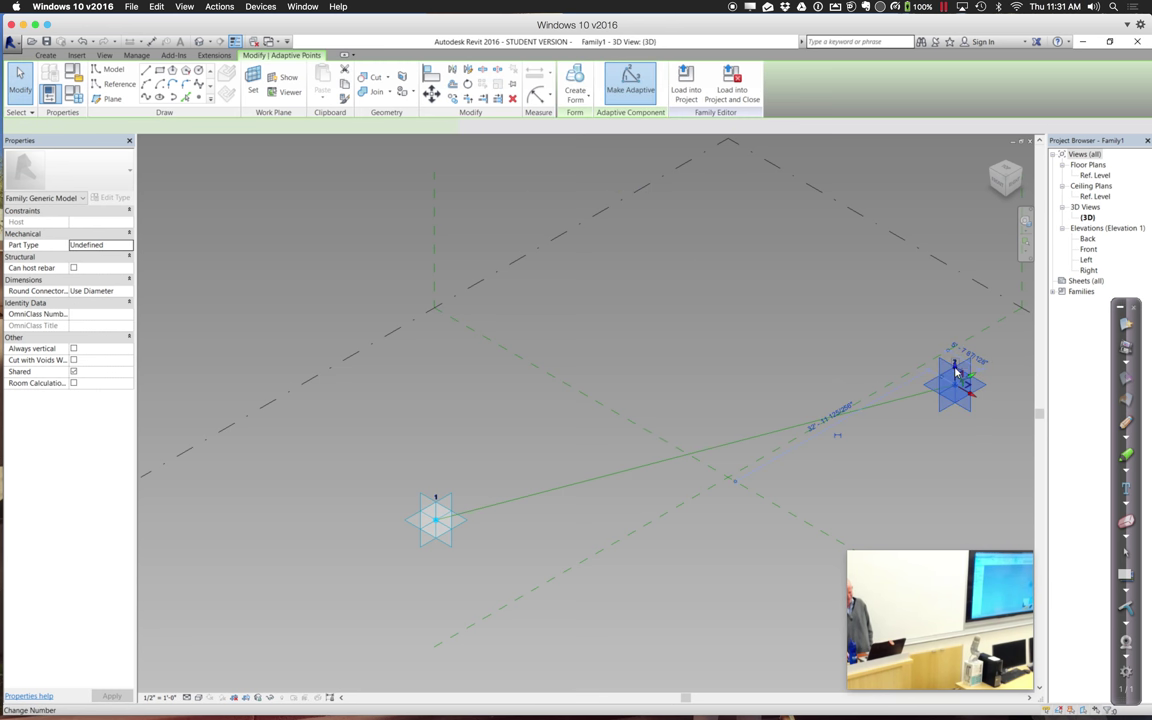
pyautogui.click(955, 370)
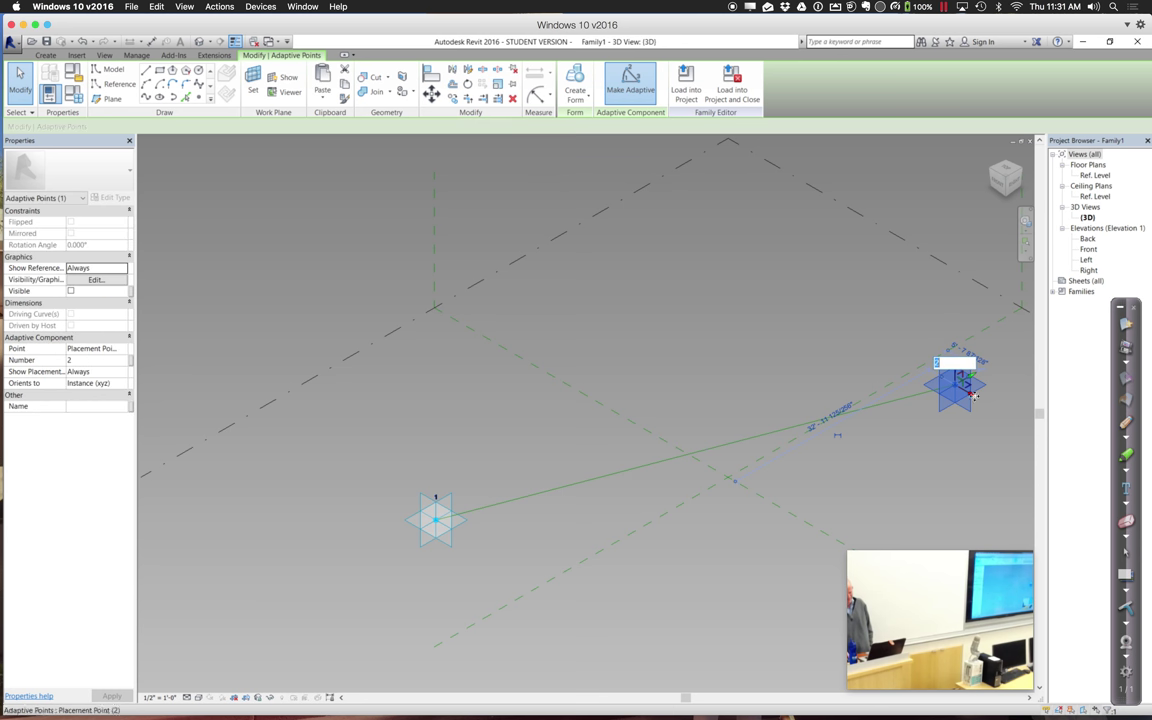
pyautogui.press('Return')
pyautogui.press('Escape')
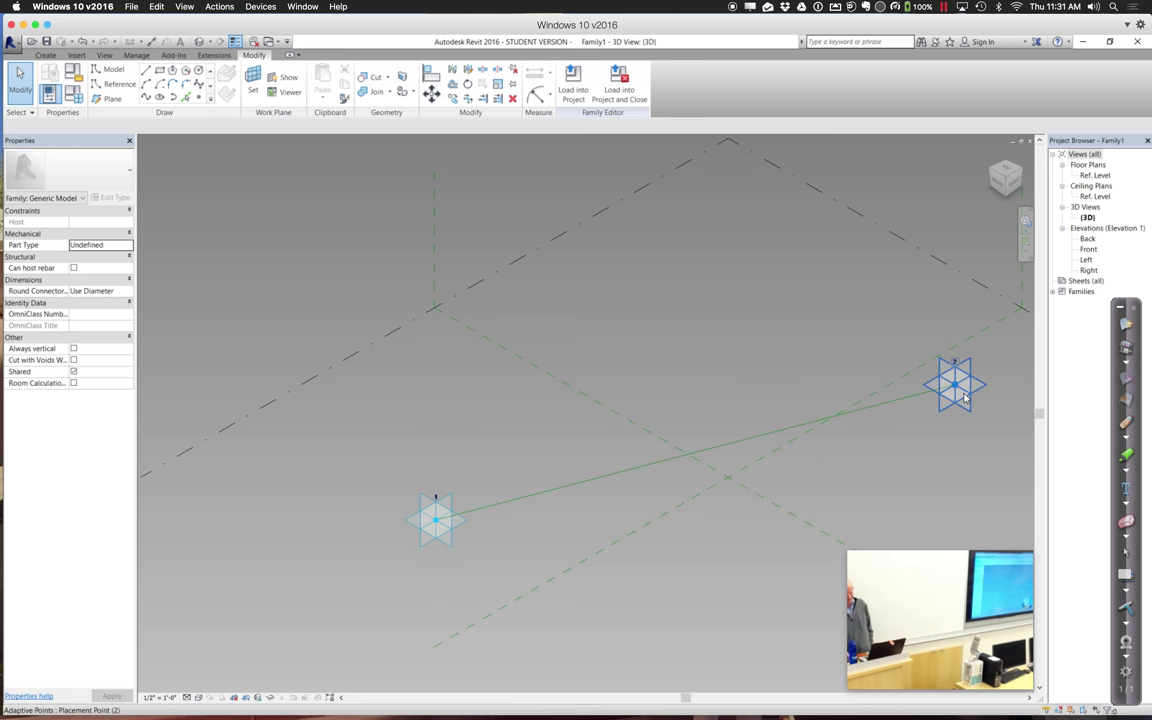
pyautogui.click(967, 398)
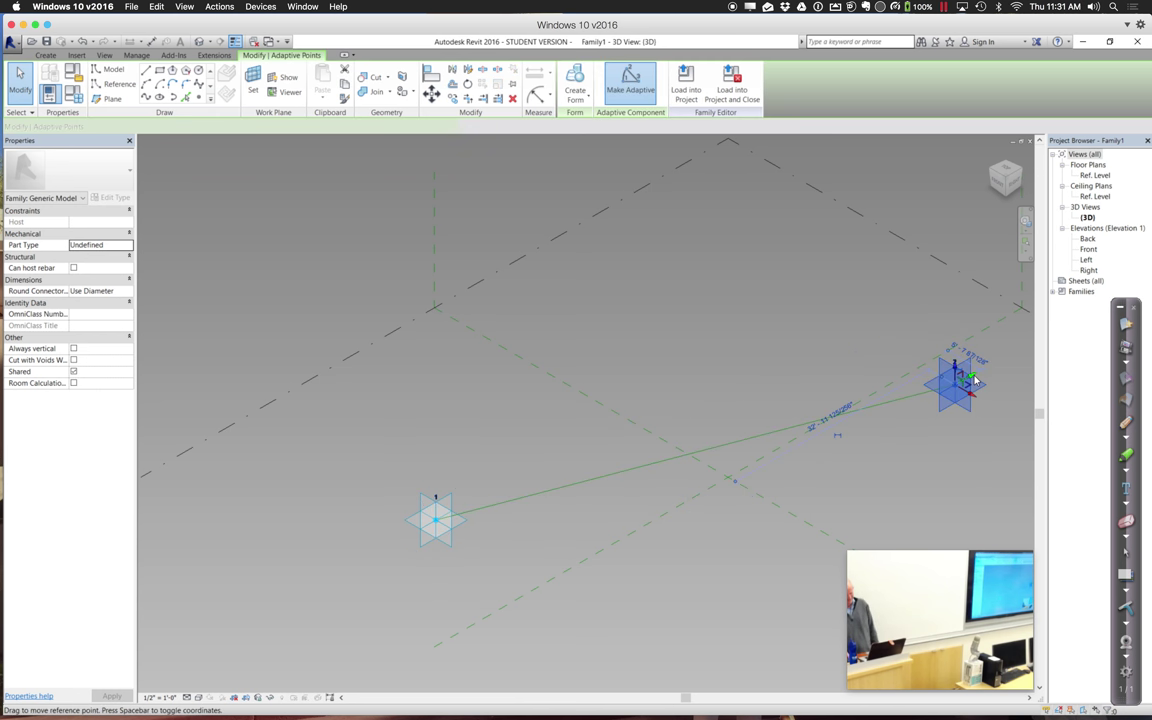
pyautogui.moveTo(975, 381); pyautogui.dragTo(998, 347)
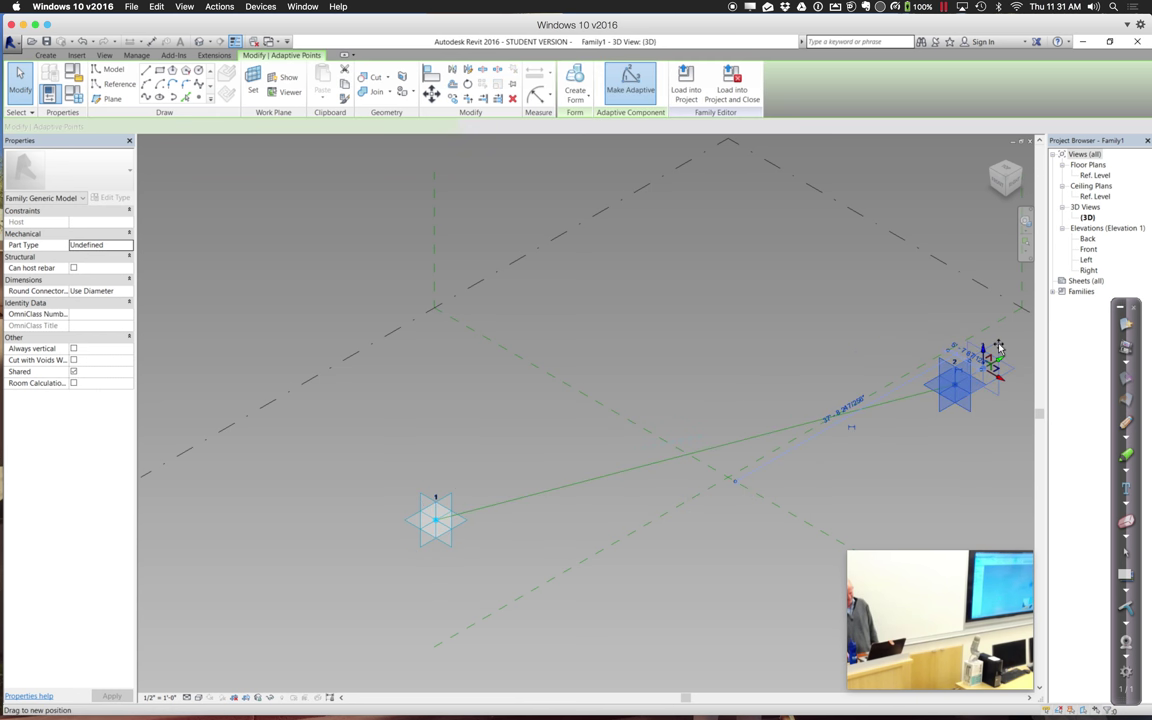
pyautogui.click(874, 303)
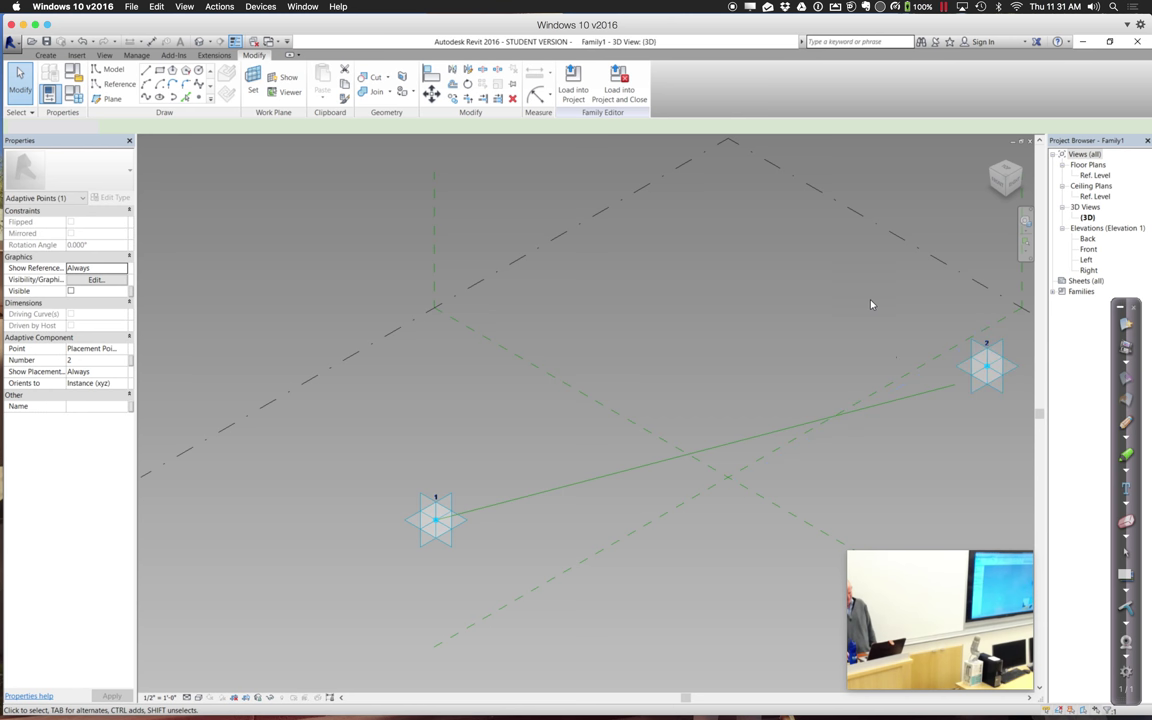
# Replace the detached reference line with a straight one from adaptive point 1 to point 2, drawn with 3D Snapping enabled.
pyautogui.click(938, 394)
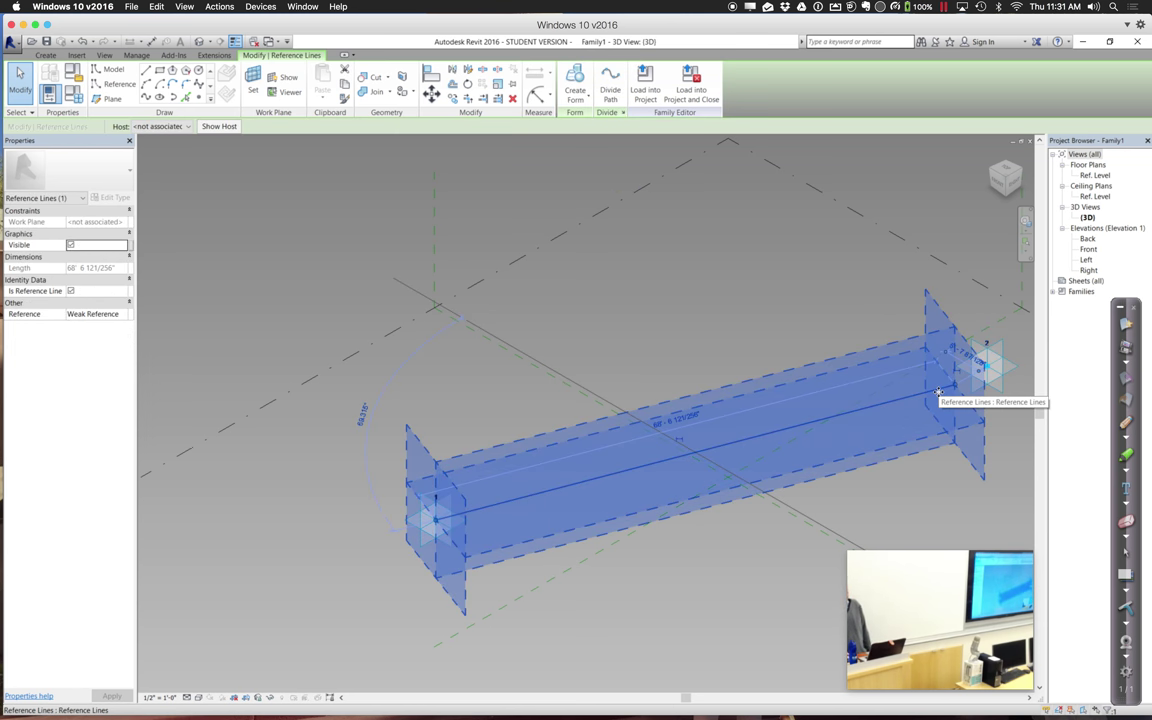
pyautogui.press('Delete')
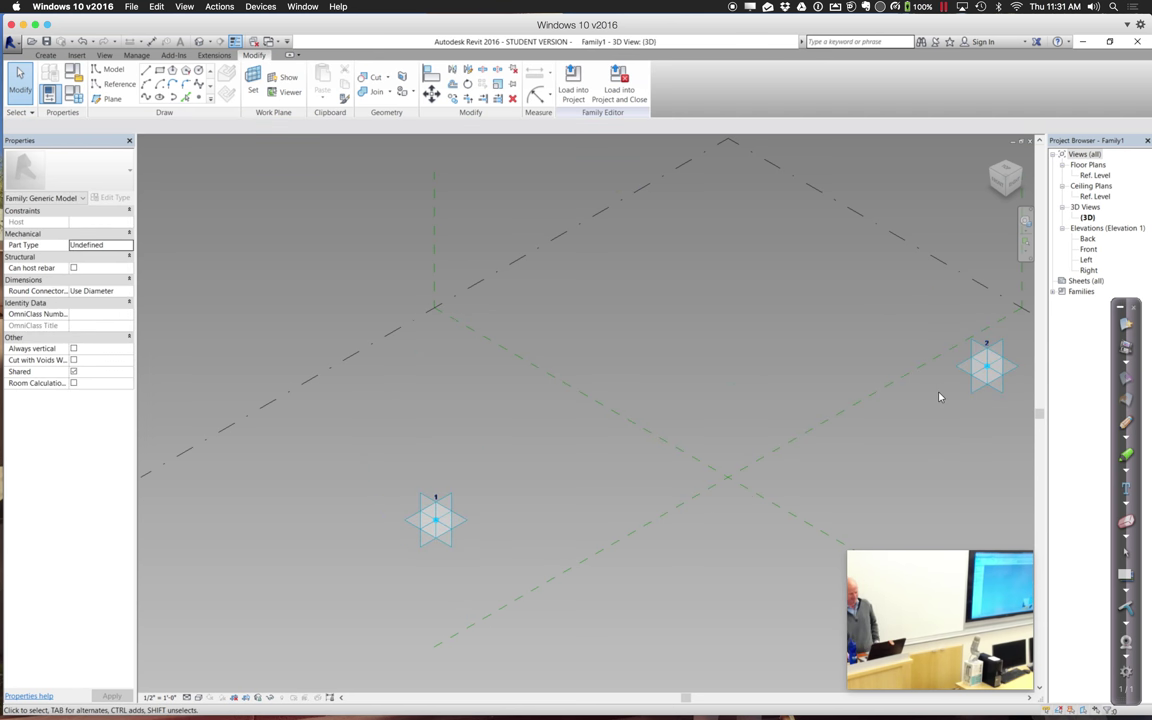
pyautogui.click(146, 73)
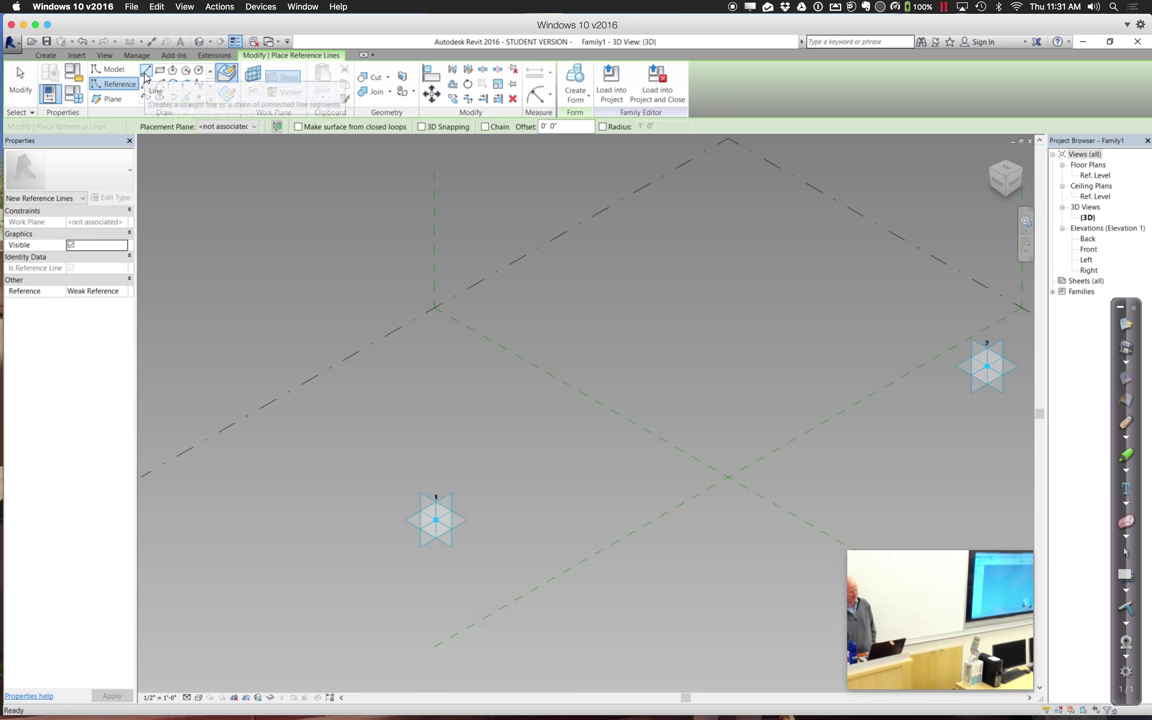
pyautogui.click(422, 128)
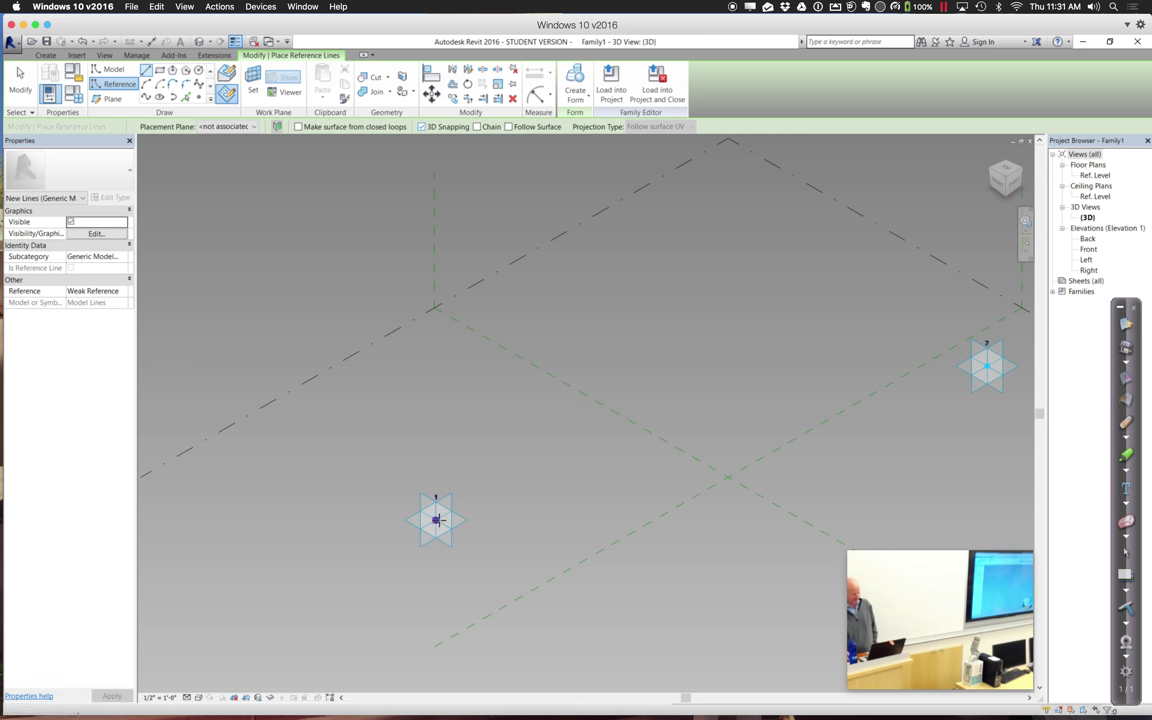
pyautogui.click(437, 519)
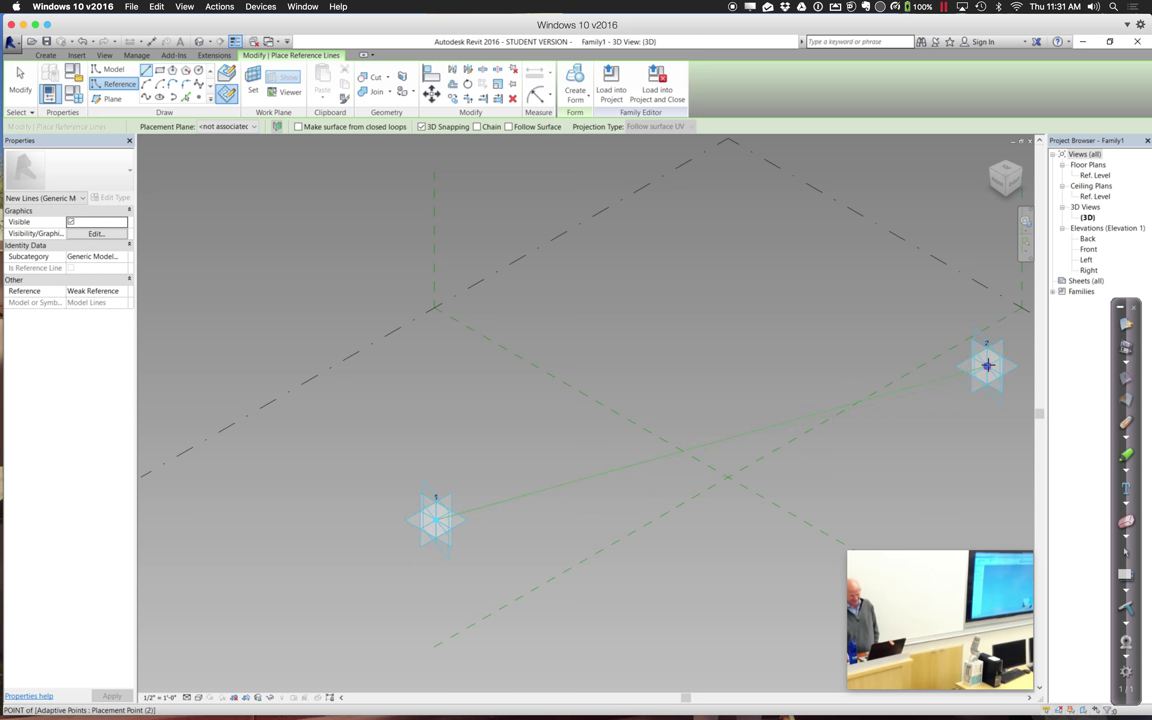
pyautogui.click(987, 366)
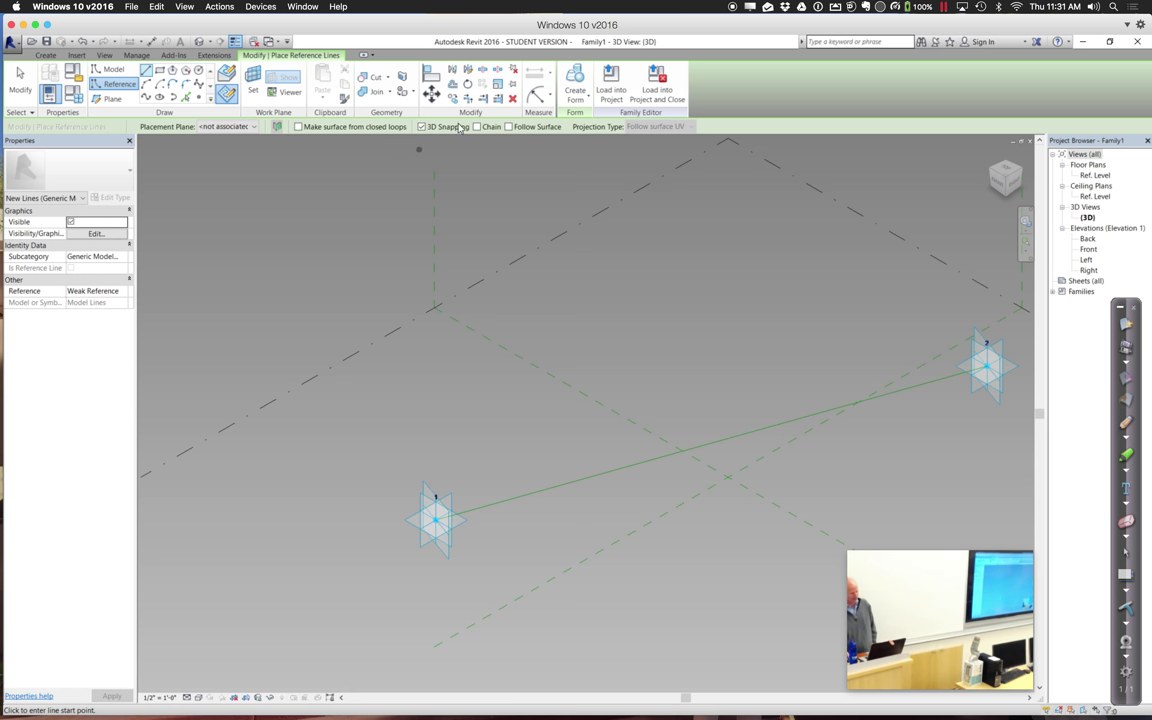
pyautogui.click(20, 82)
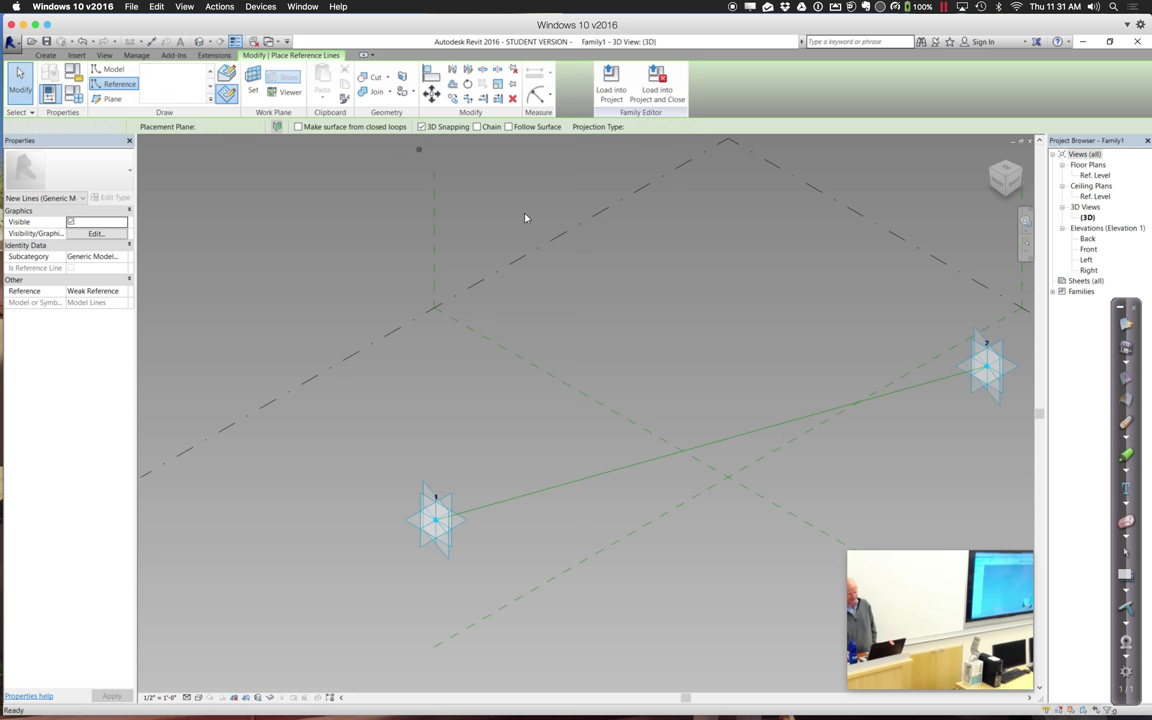
# Move adaptive point 2 sideways across the reference plane to test that the new reference line follows it.
pyautogui.click(1009, 373)
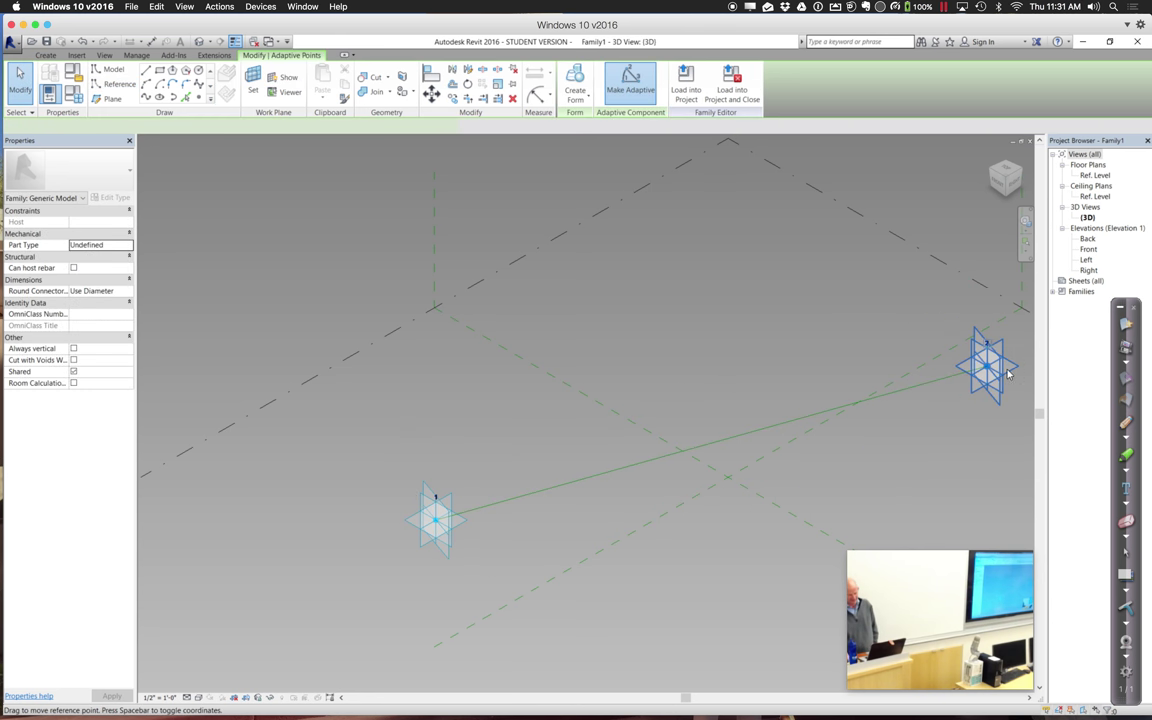
pyautogui.click(985, 344)
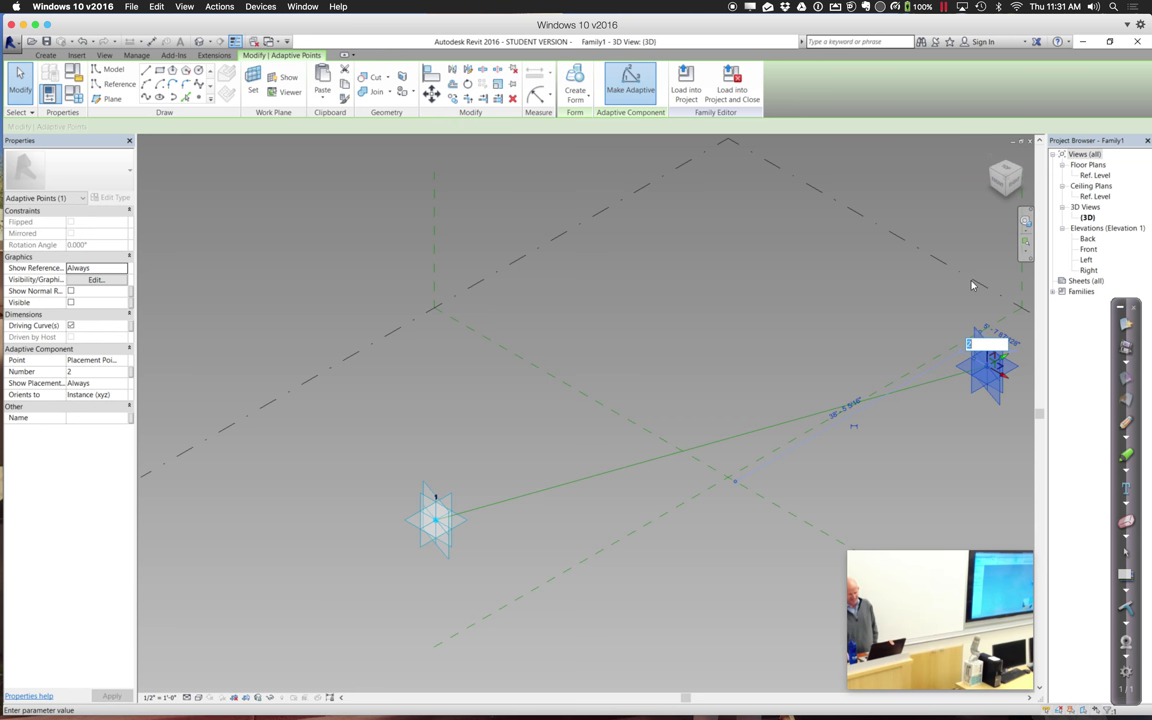
pyautogui.press('Return')
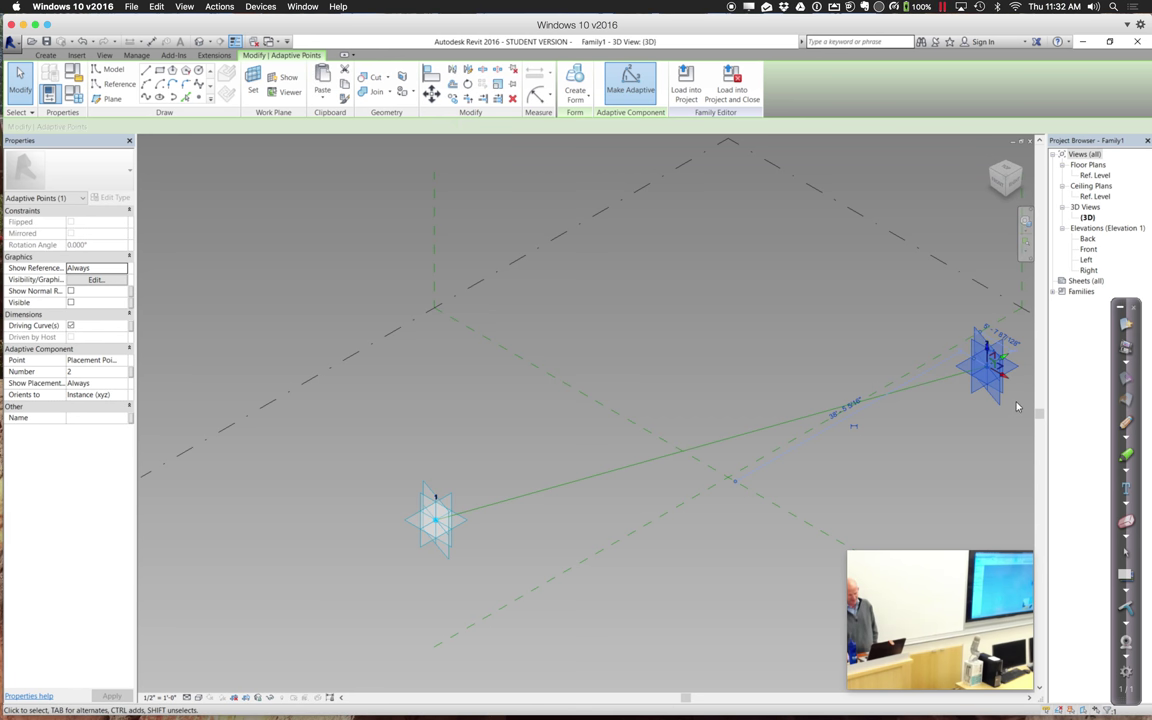
pyautogui.moveTo(977, 465); pyautogui.dragTo(903, 397, button='middle')
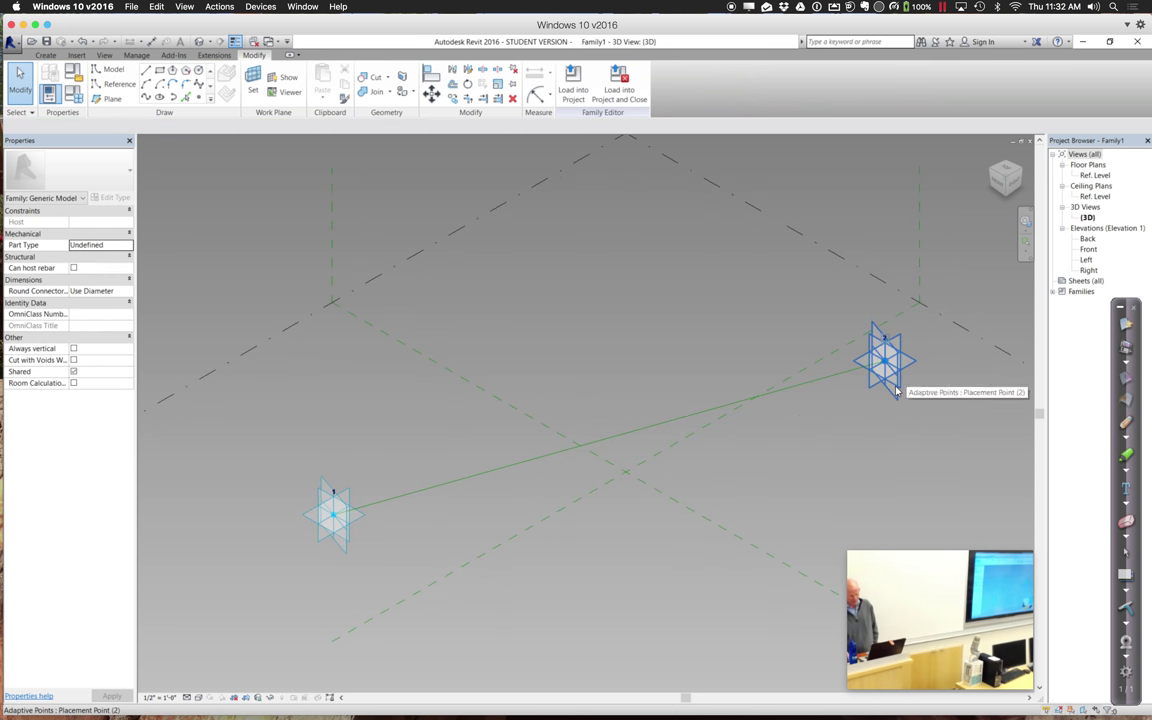
pyautogui.click(890, 385)
pyautogui.click(630, 80)
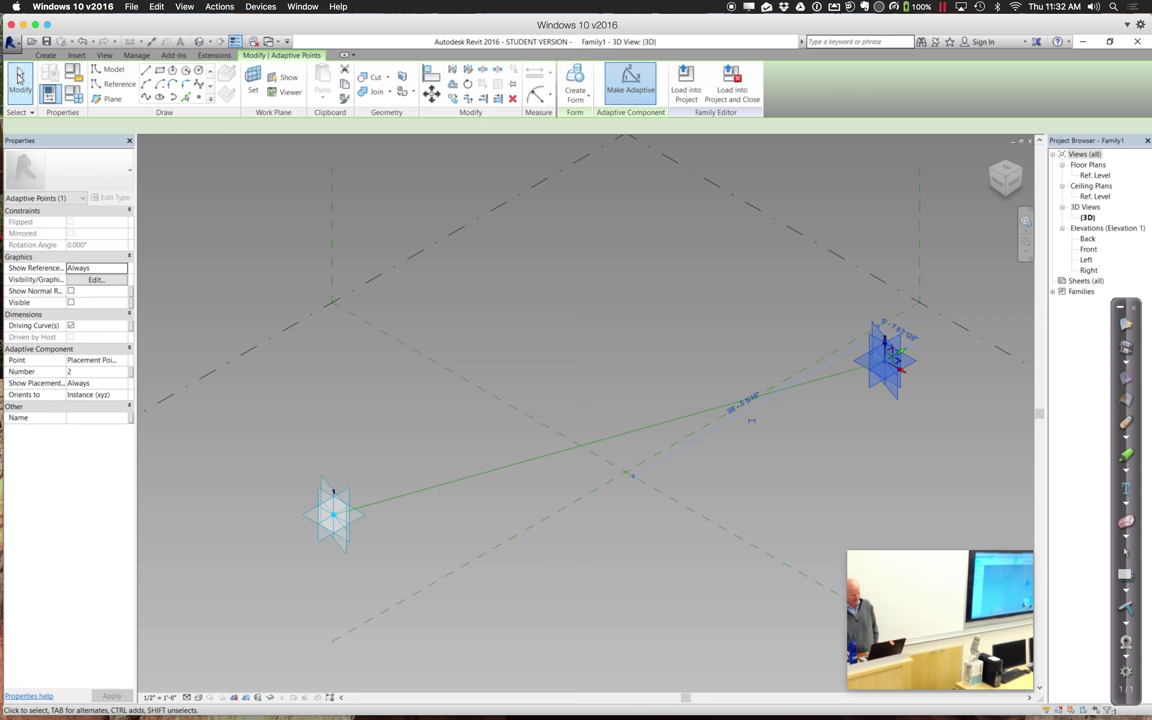
pyautogui.click(887, 364)
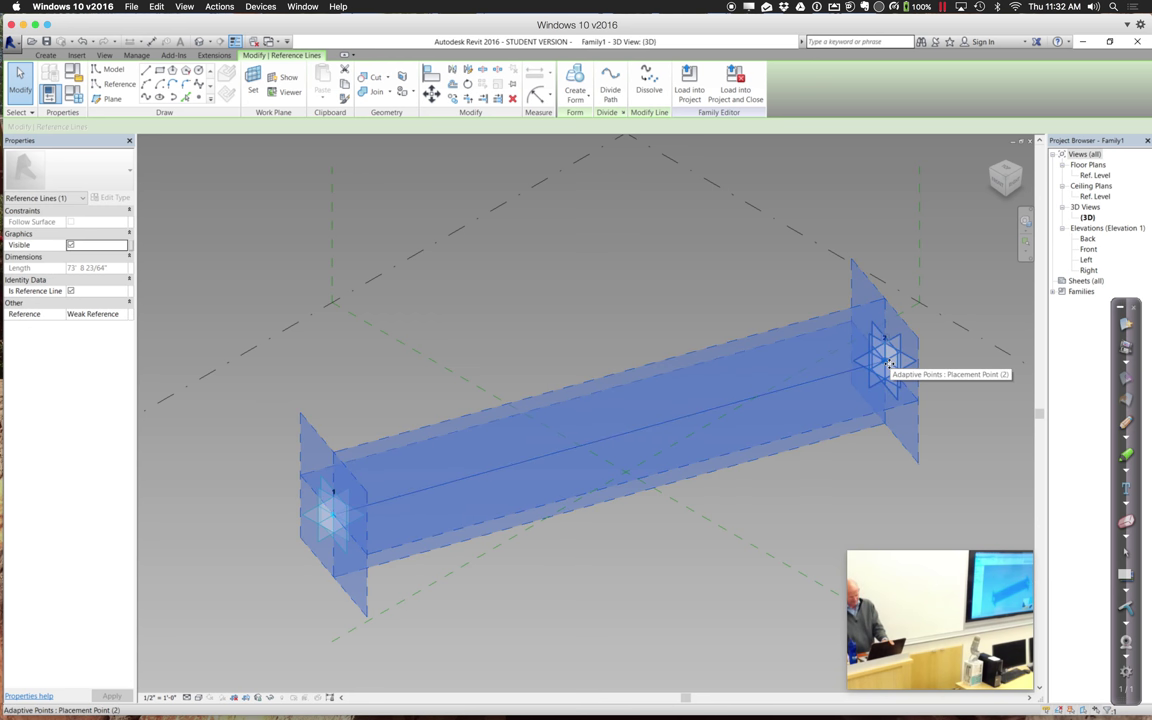
pyautogui.click(977, 435)
pyautogui.click(900, 366)
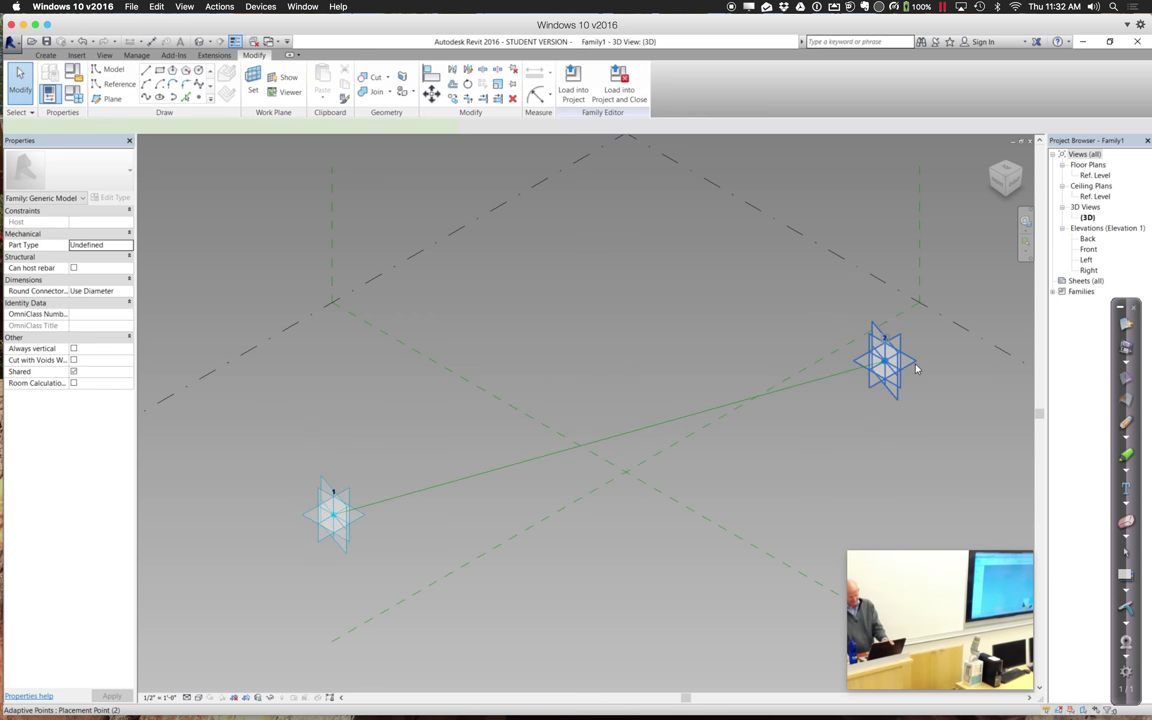
pyautogui.moveTo(913, 372); pyautogui.dragTo(970, 424)
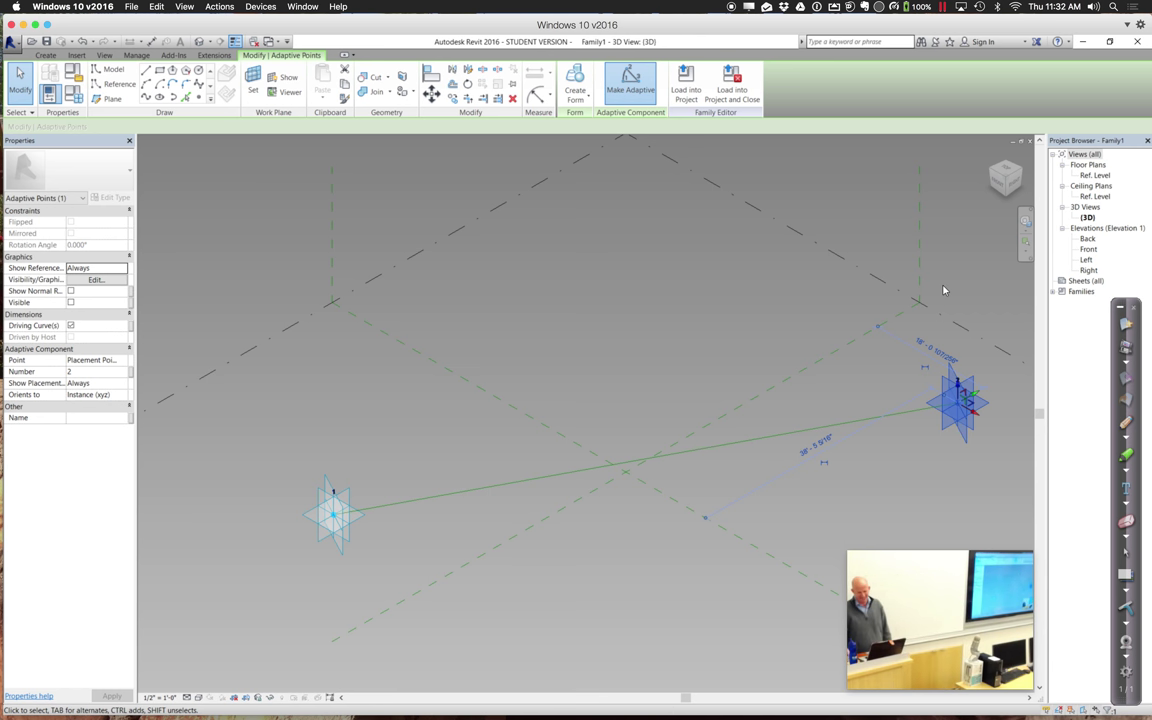
# Start a model-line circle and pick adaptive point 1's plane perpendicular to the reference line as its placement plane.
pyautogui.click(1025, 242)
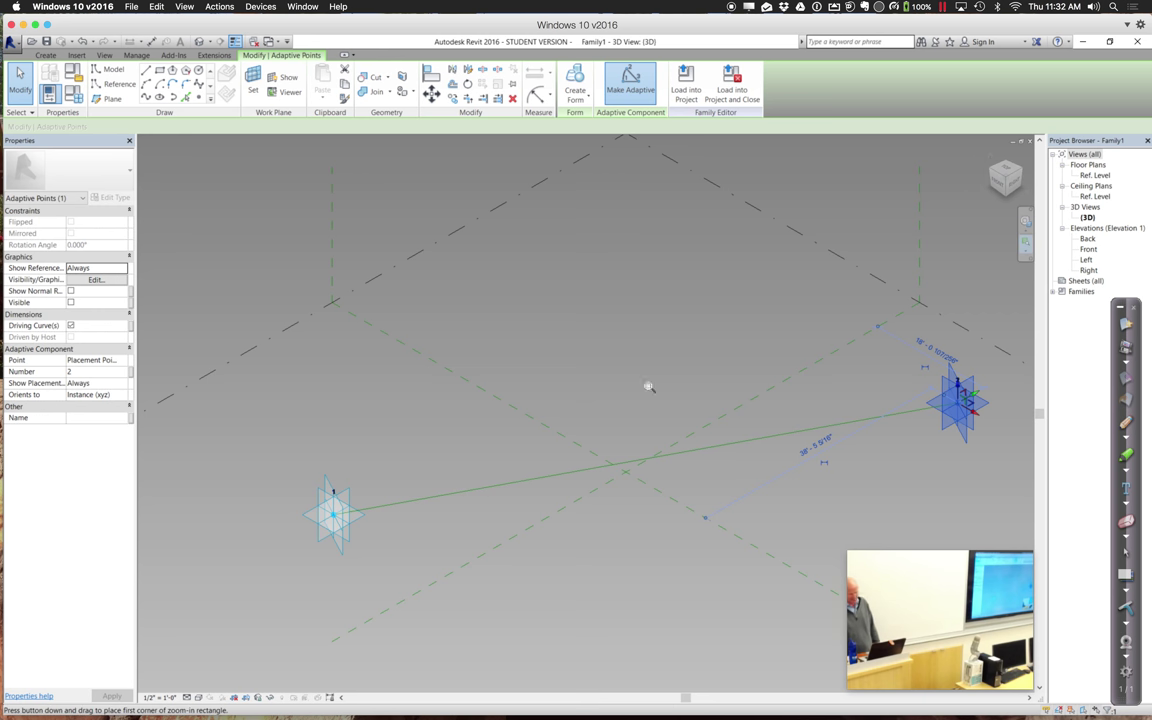
pyautogui.moveTo(295, 451); pyautogui.dragTo(397, 584)
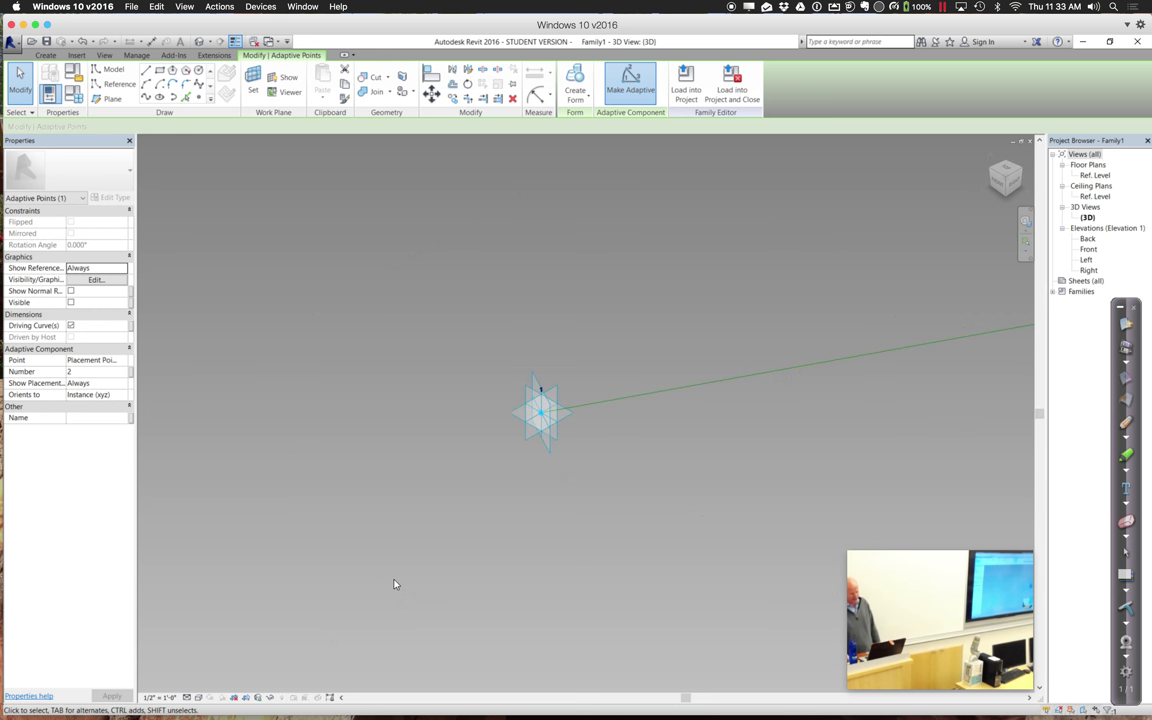
pyautogui.click(1025, 220)
pyautogui.moveTo(822, 358); pyautogui.dragTo(852, 362)
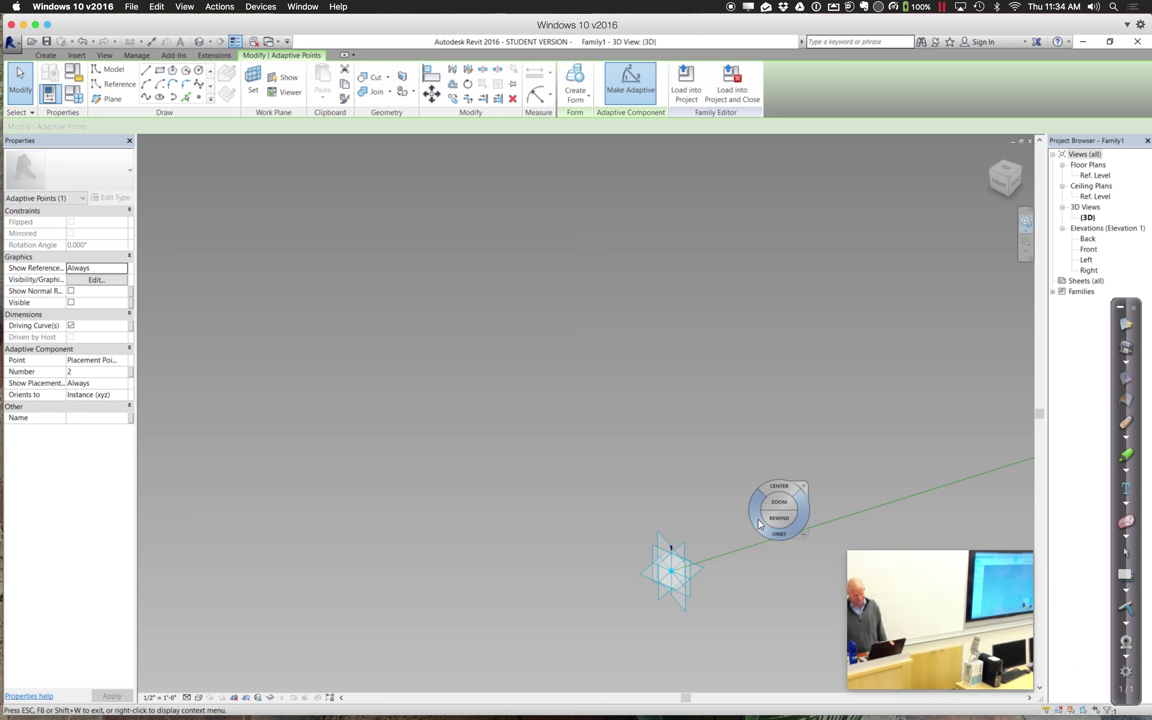
pyautogui.click(199, 73)
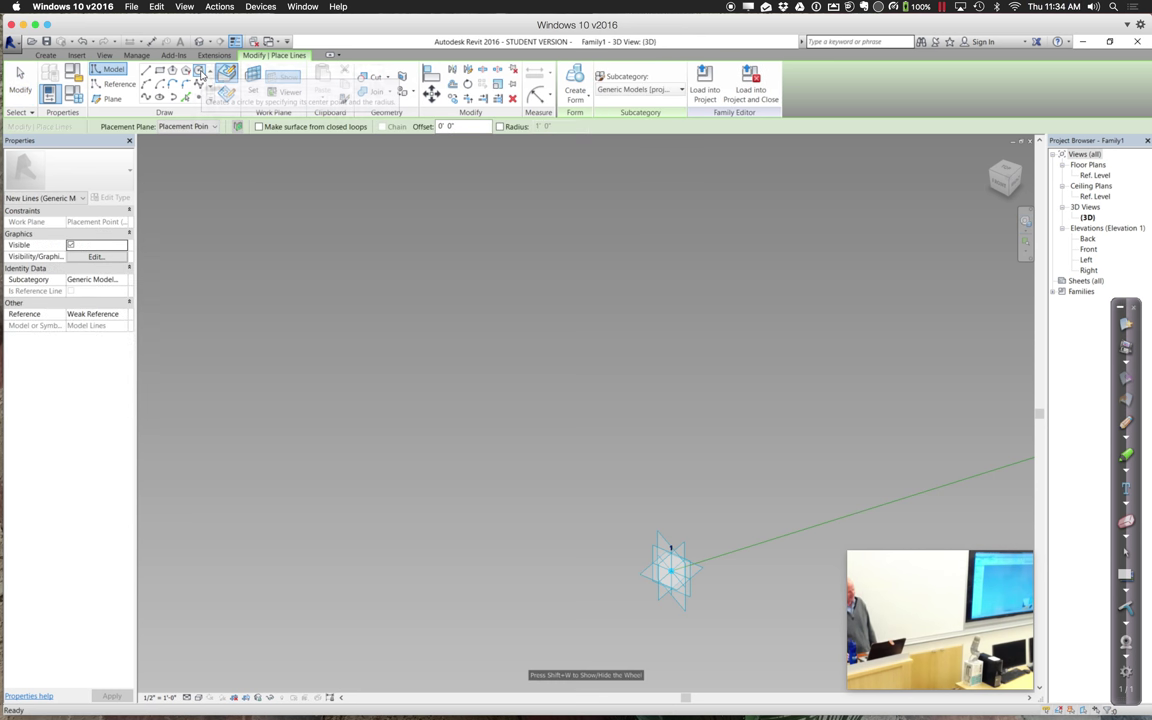
pyautogui.click(183, 128)
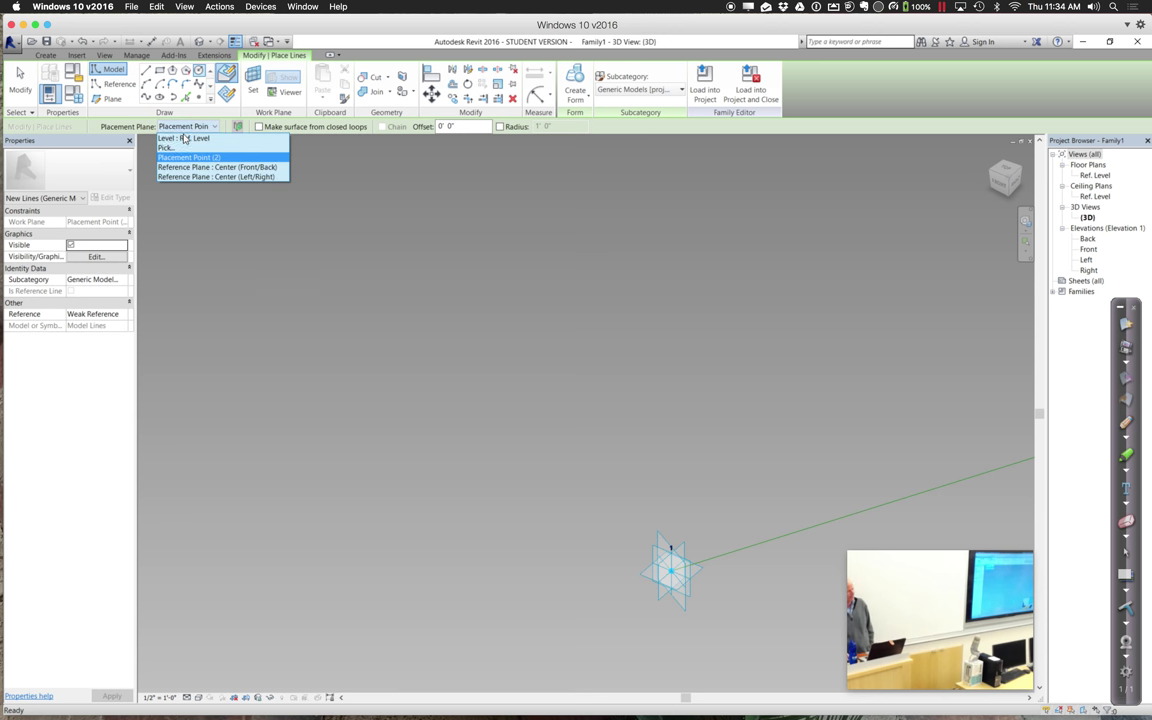
pyautogui.click(176, 149)
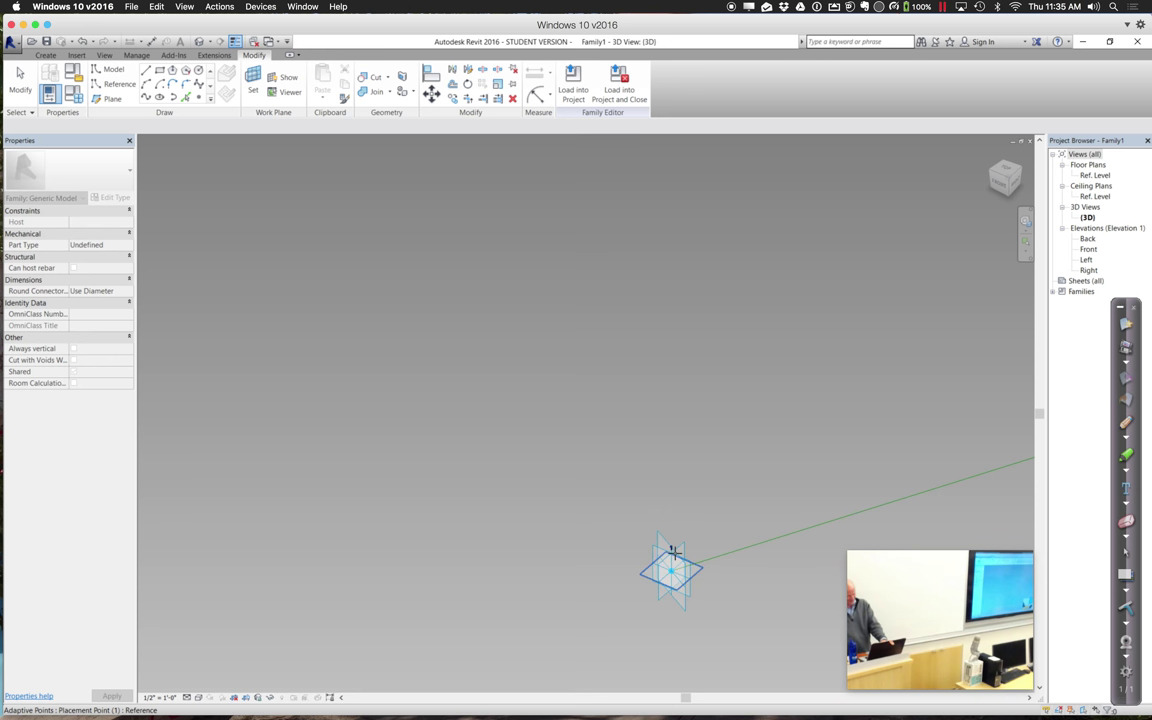
pyautogui.click(670, 545)
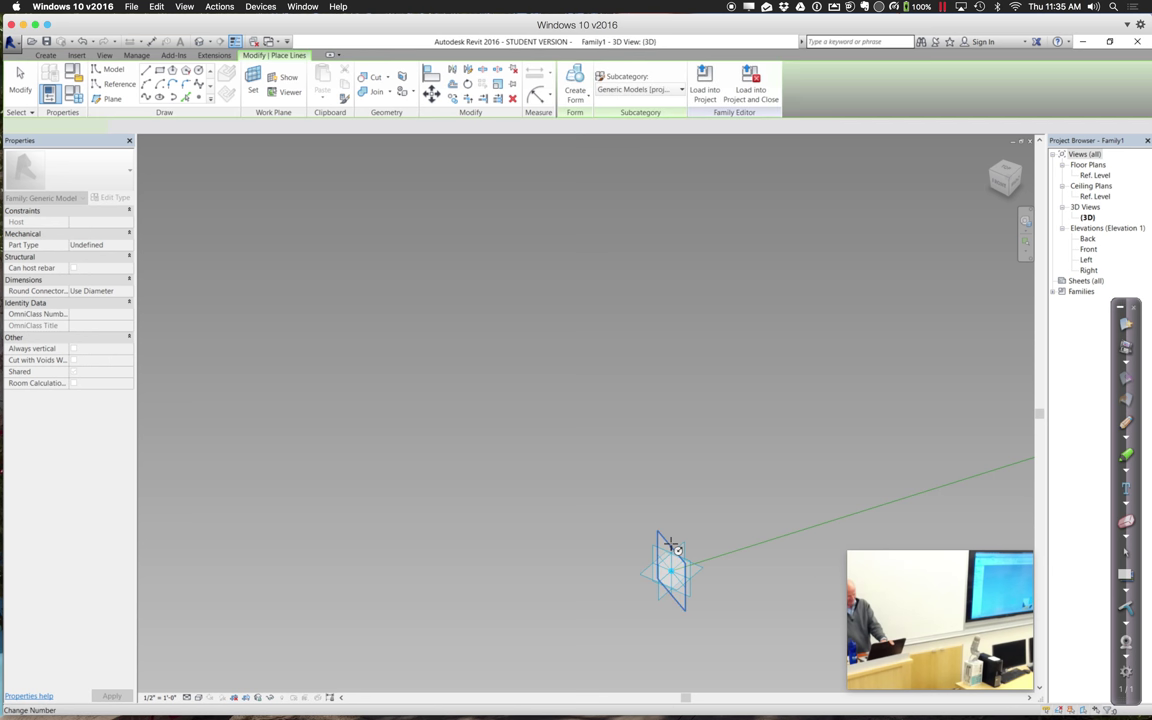
pyautogui.press('l')
pyautogui.press('i')
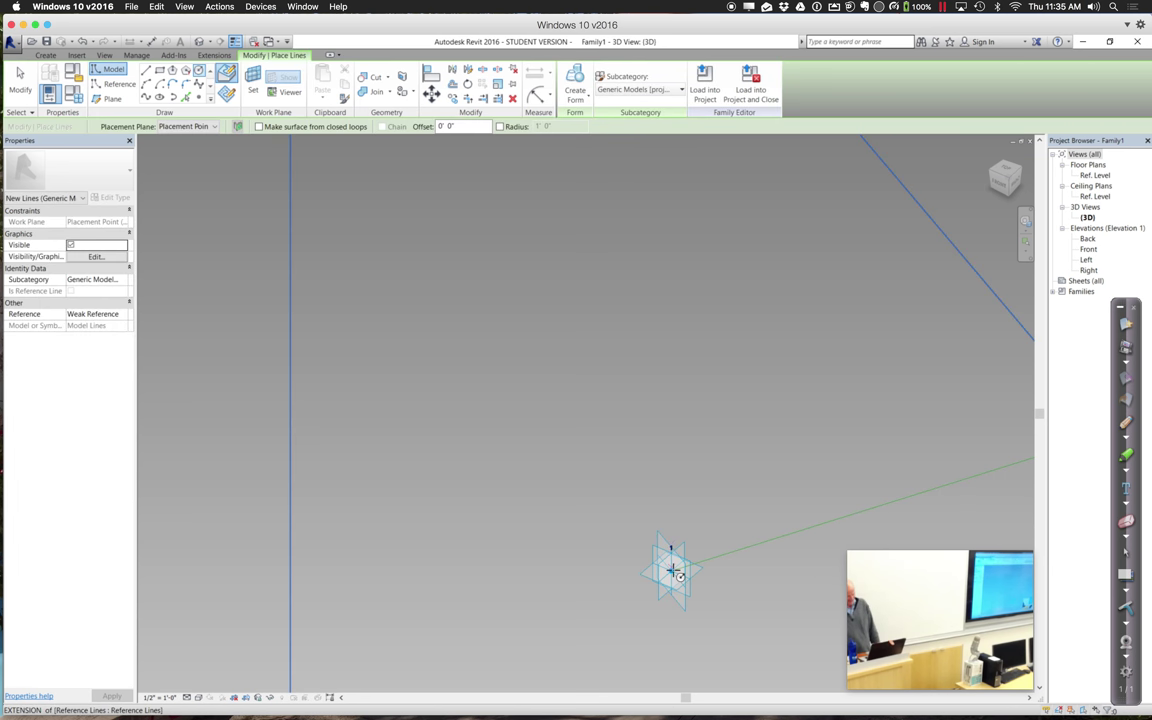
# Draw a circle with a radius of about 1' 10" centered on adaptive point 1.
pyautogui.click(671, 571)
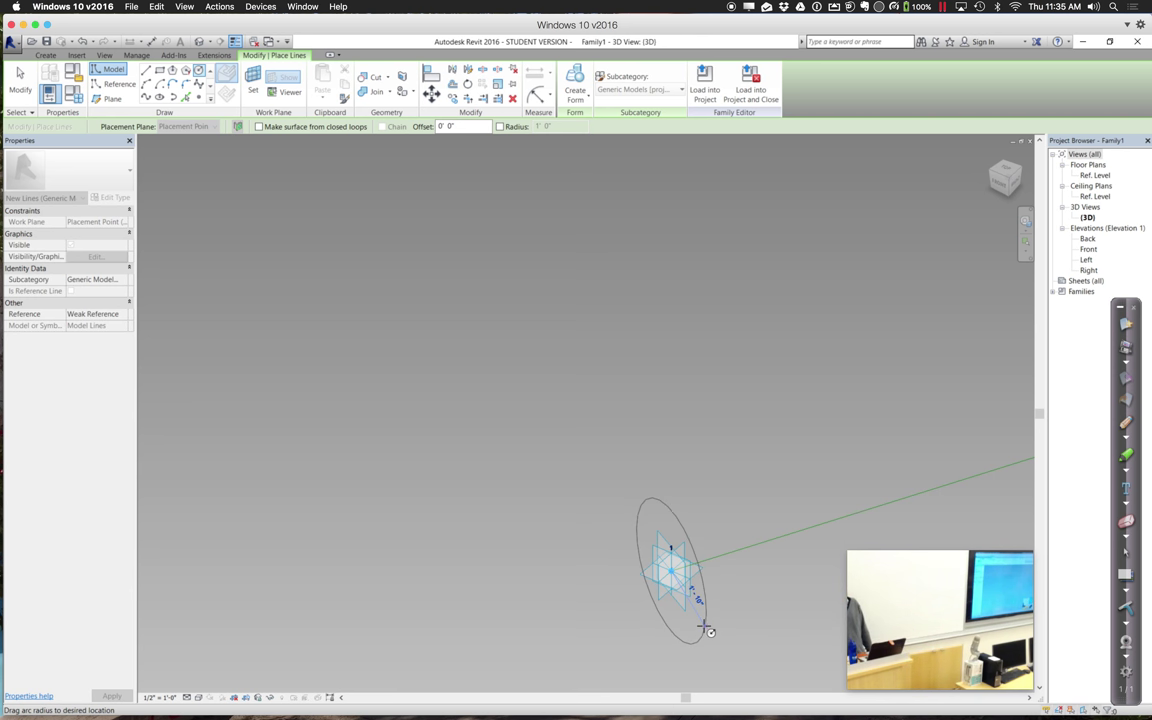
pyautogui.click(704, 628)
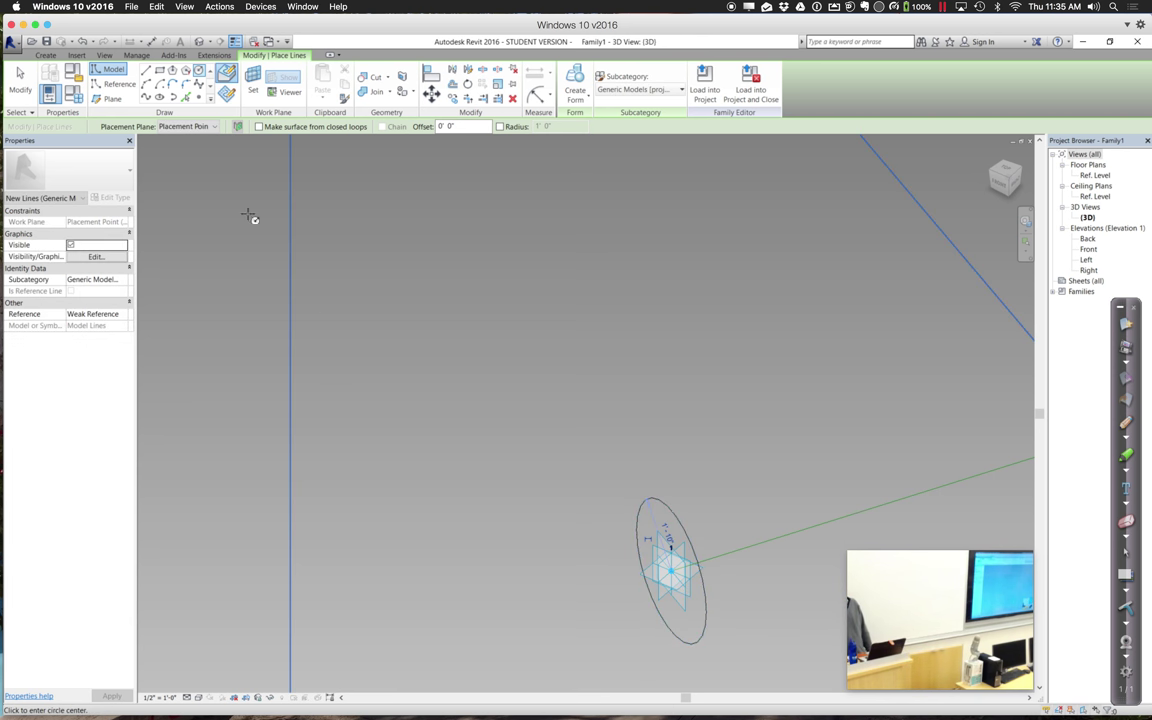
pyautogui.click(20, 80)
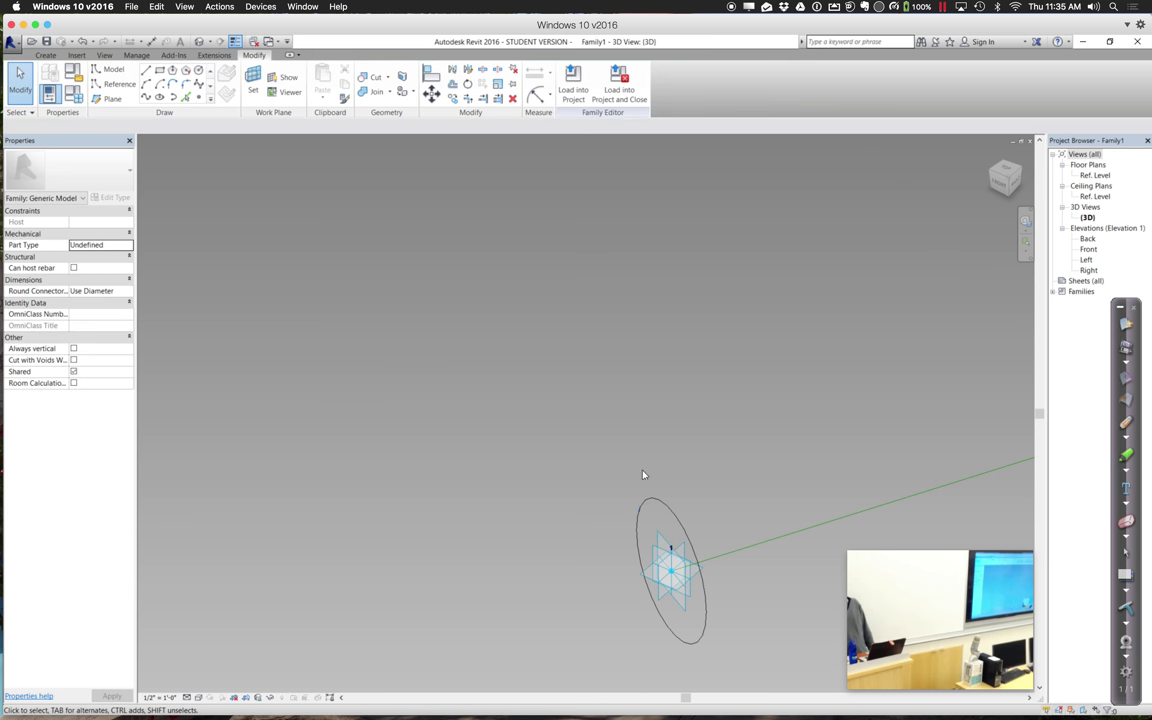
pyautogui.click(657, 504)
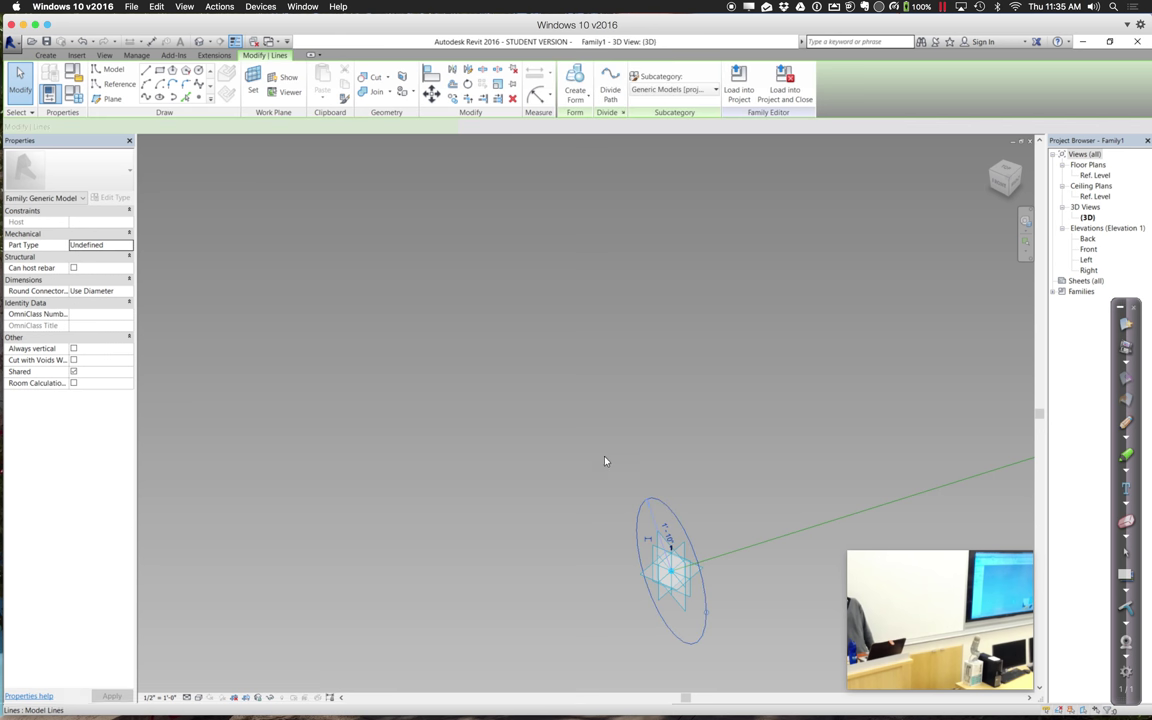
pyautogui.click(586, 451)
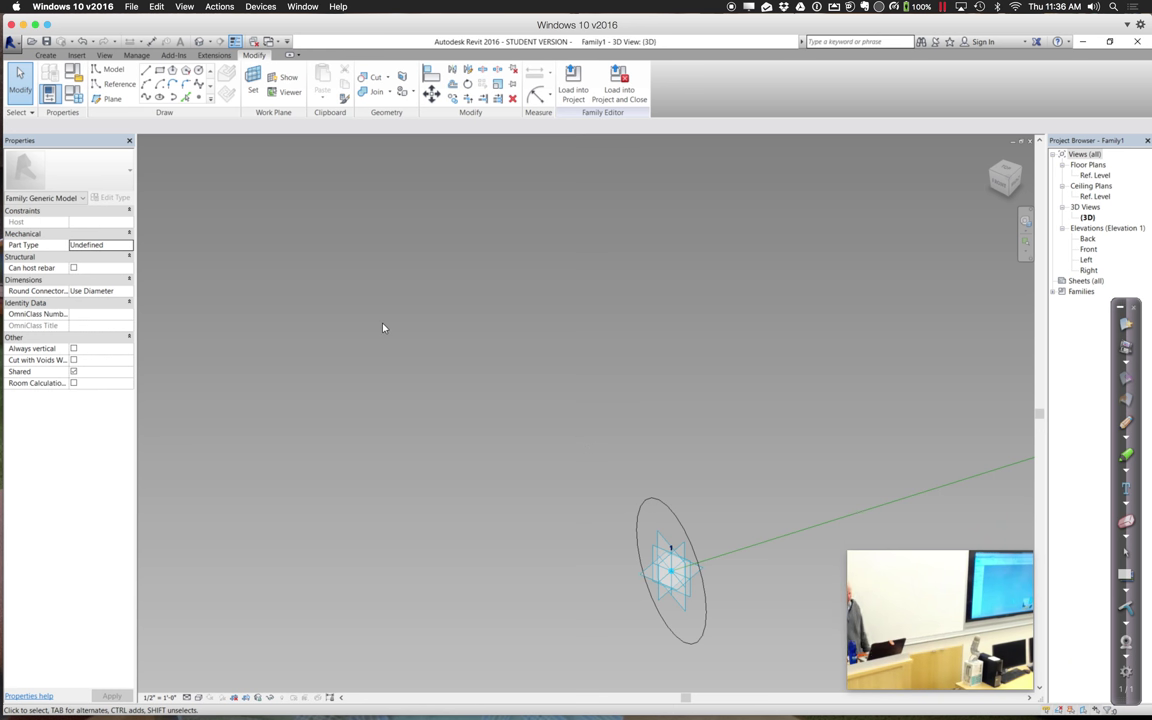
# Convert the temporary radius dimension of the circle at adaptive point 1 into a permanent dimension.
pyautogui.click(30, 88)
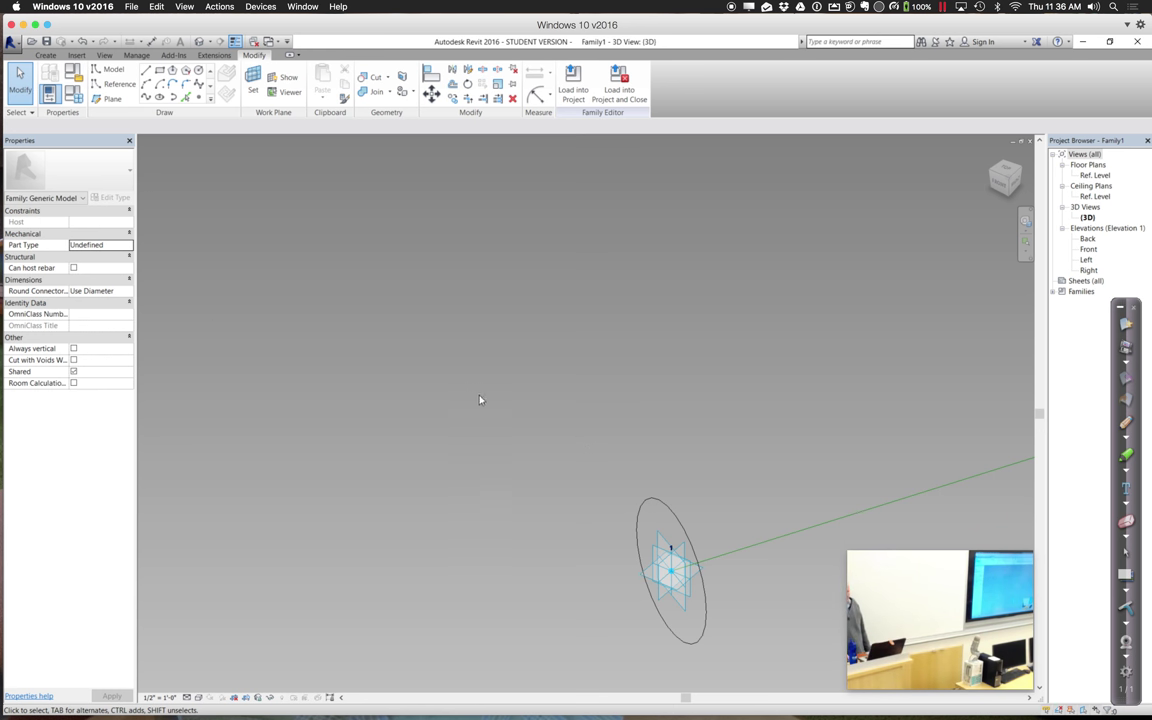
pyautogui.click(656, 506)
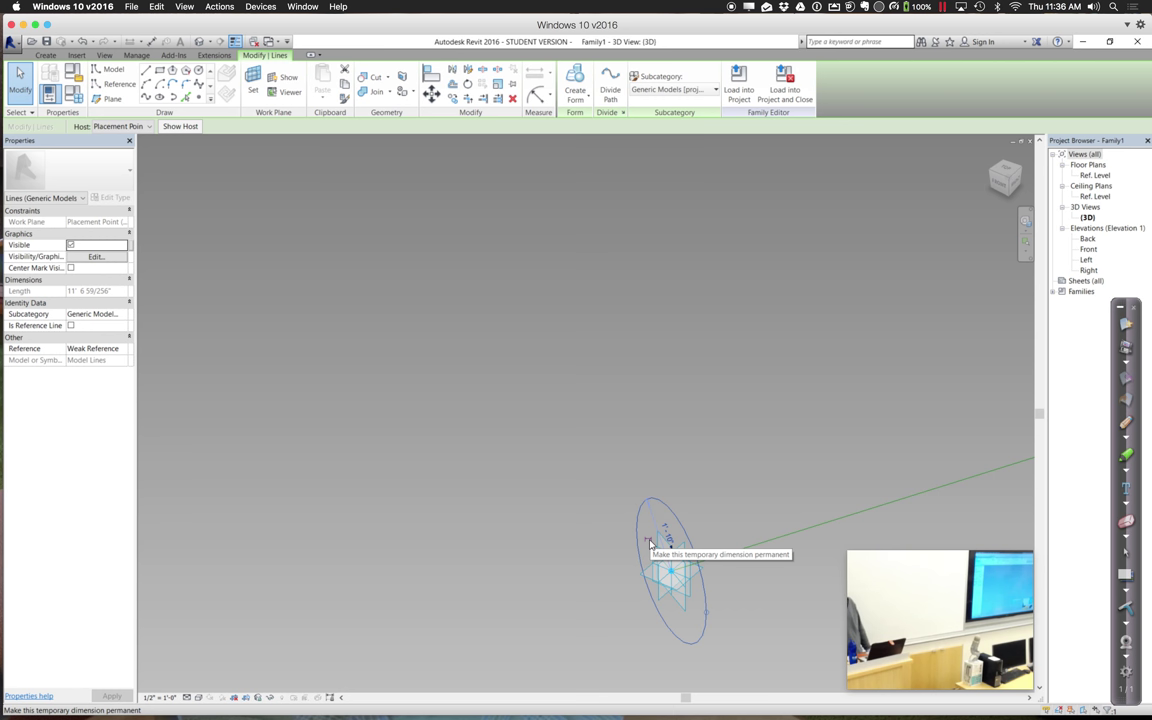
pyautogui.click(649, 543)
pyautogui.click(571, 543)
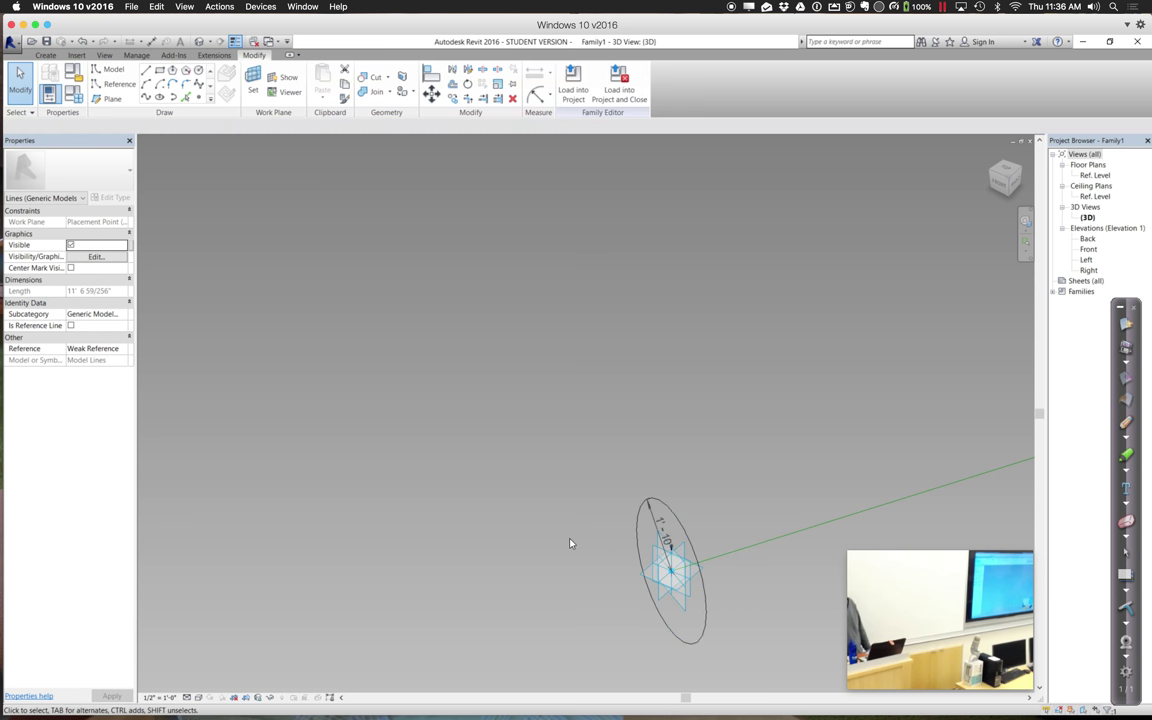
# Label the circle's radial dimension with a new instance family parameter named TubeDiameter, grouped under Dimensions.
pyautogui.click(653, 519)
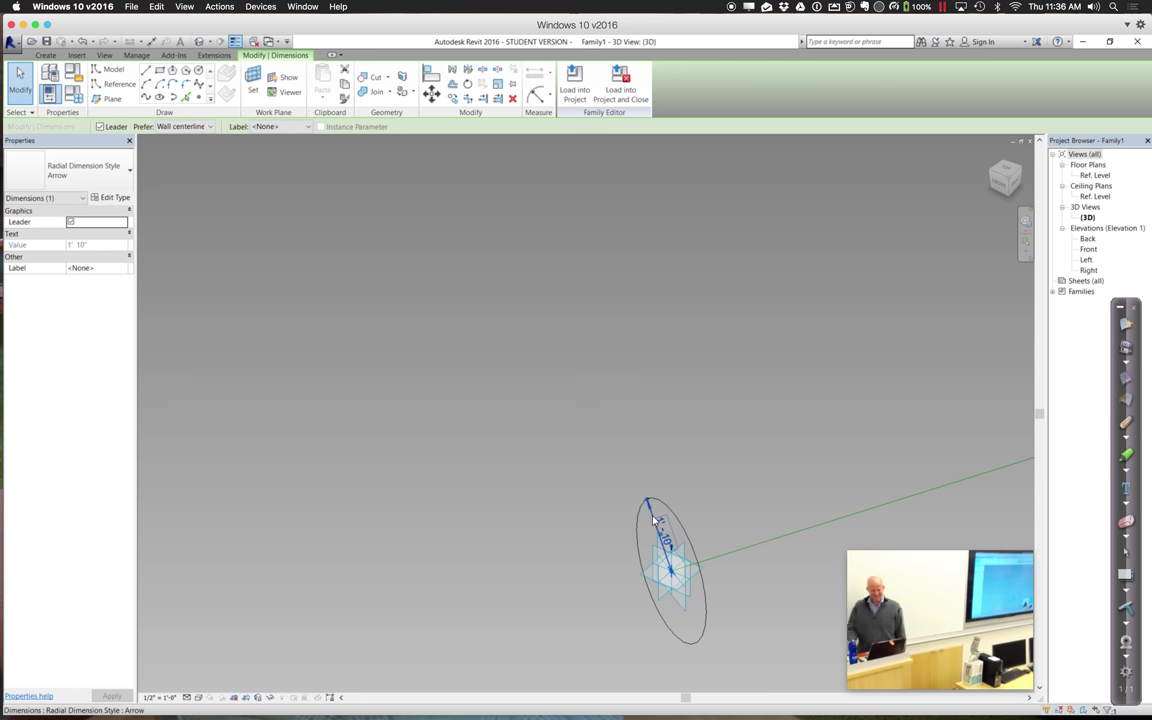
pyautogui.click(300, 126)
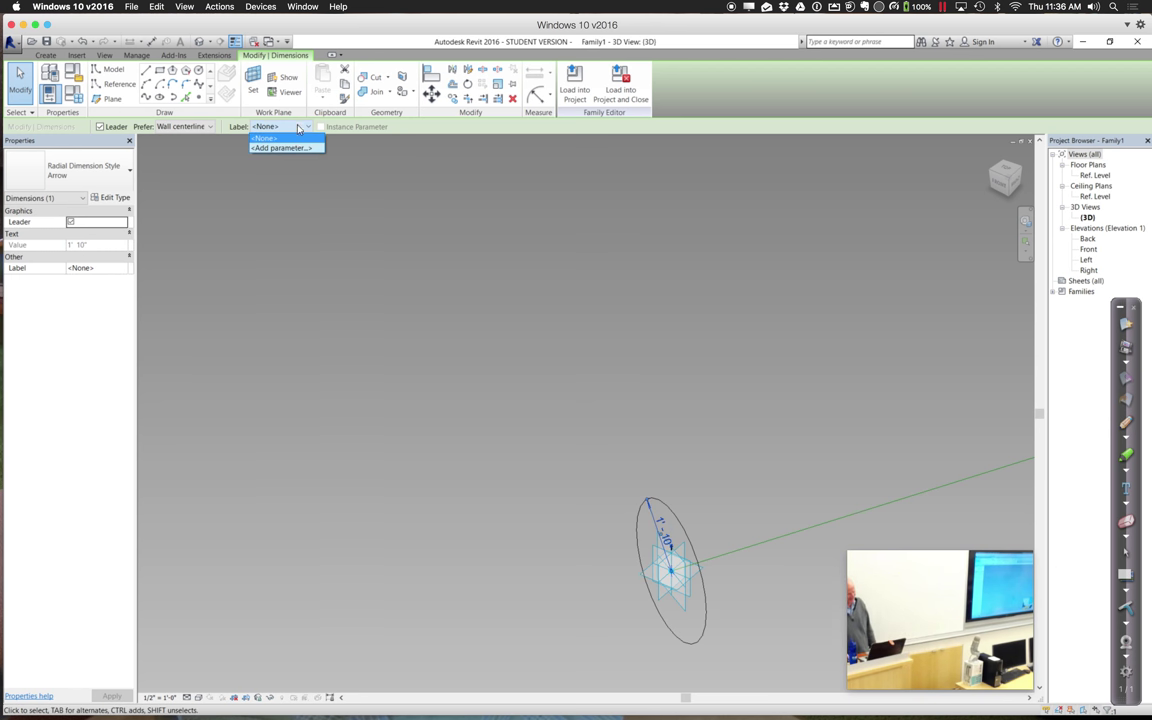
pyautogui.click(293, 150)
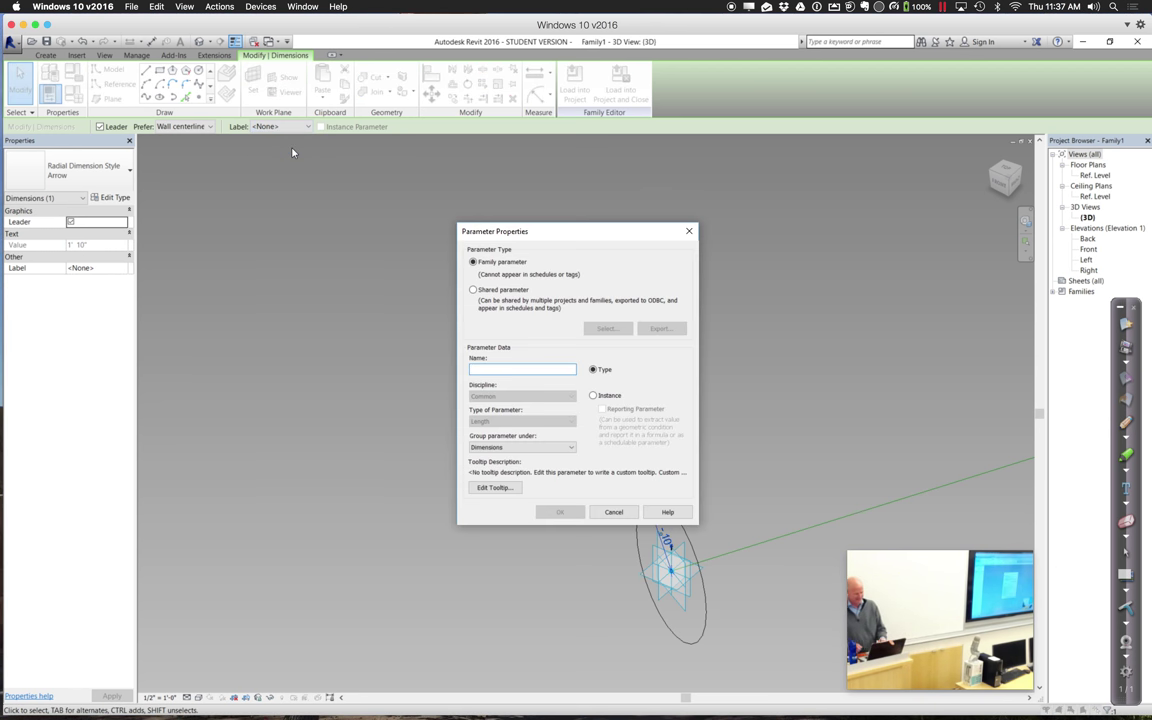
pyautogui.write('TubeDiameter')
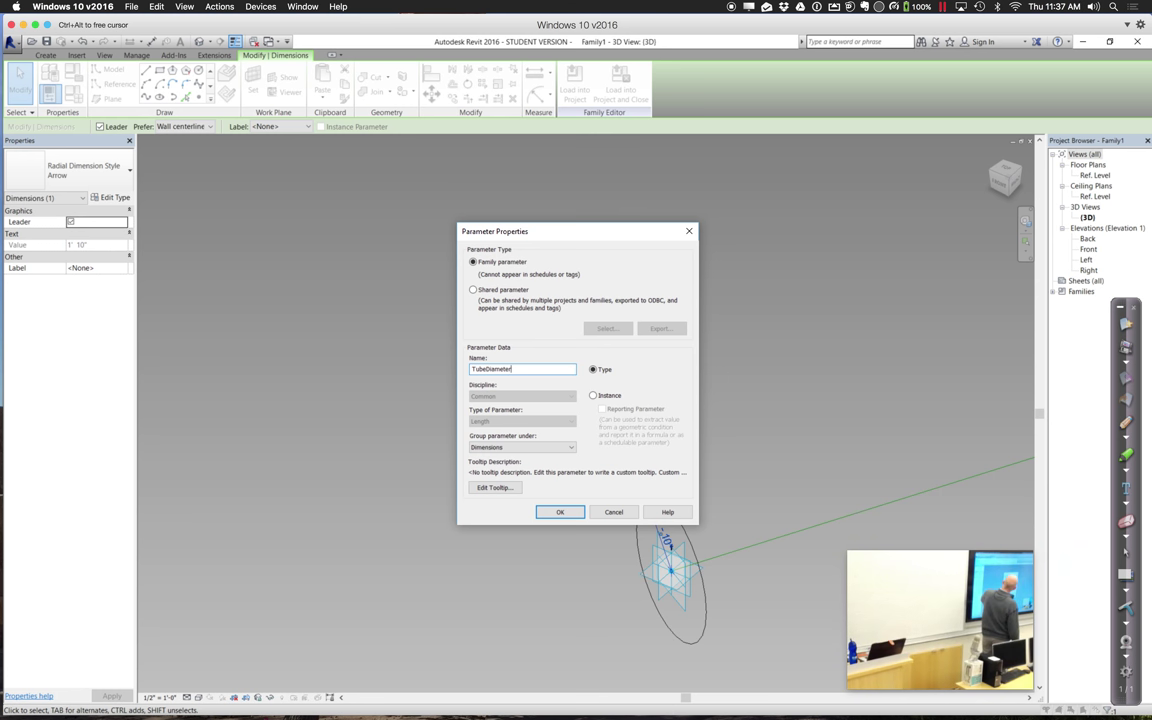
pyautogui.click(594, 396)
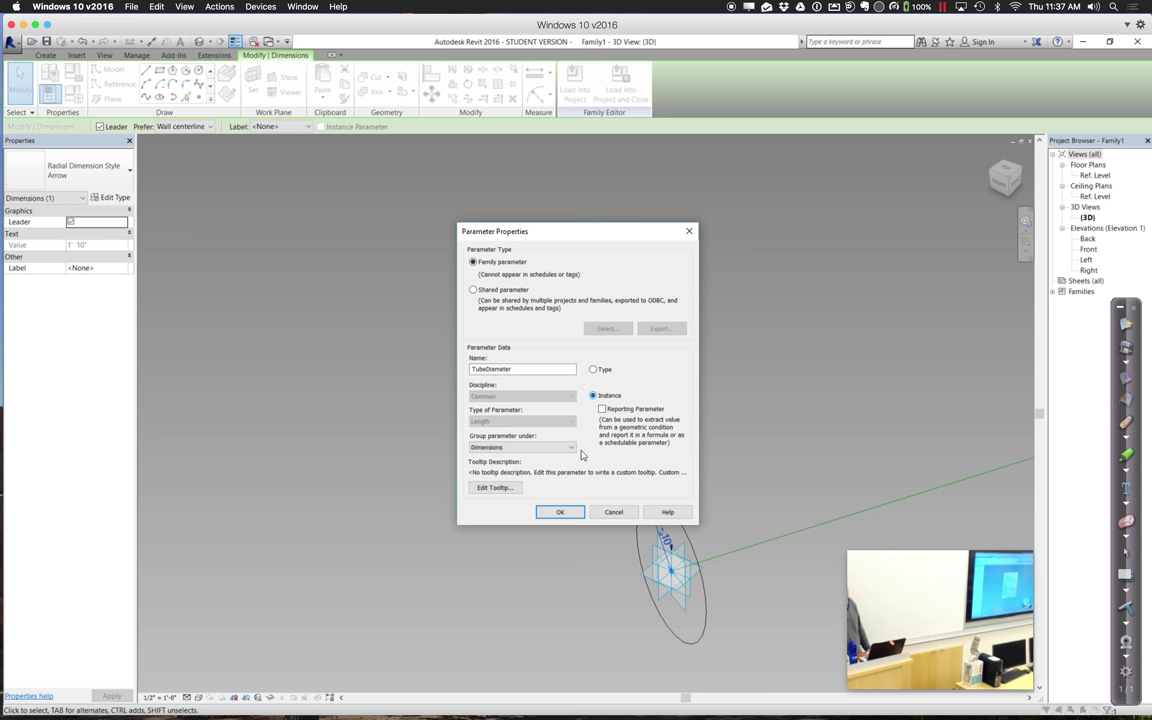
pyautogui.click(563, 512)
pyautogui.click(517, 496)
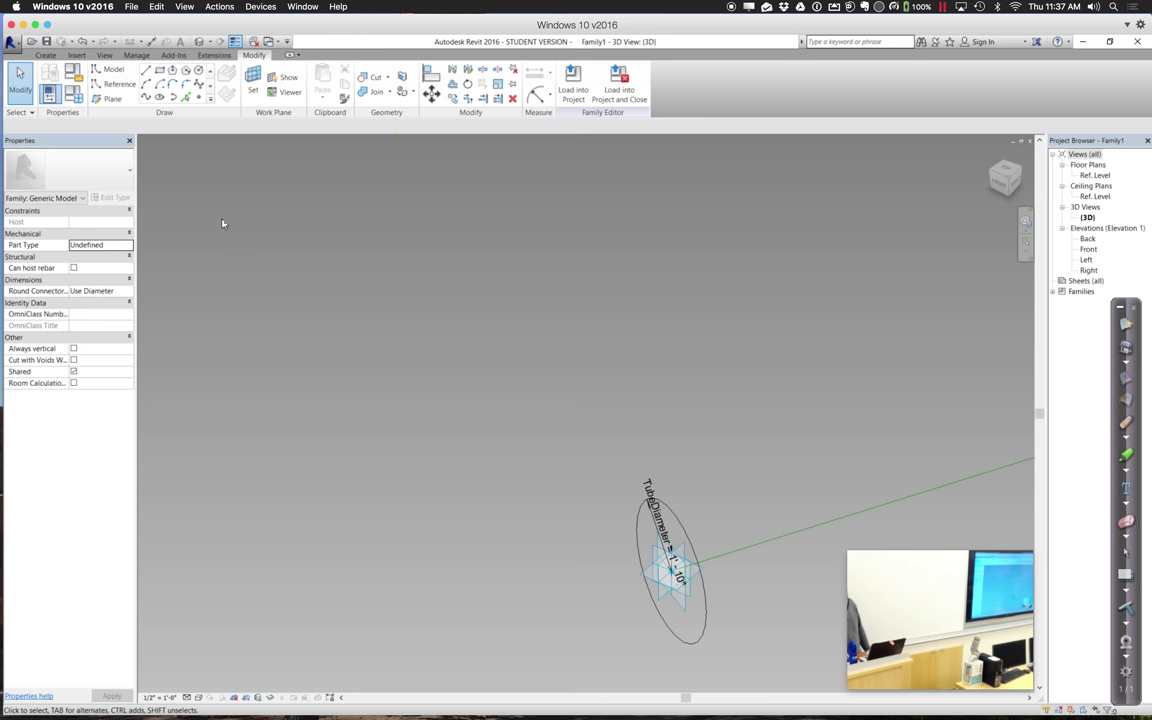
# Flex the circle by applying TubeDiameter values of 3' 0", 1' 0" and 2' 0" in turn, keeping 2' 0".
pyautogui.click(77, 96)
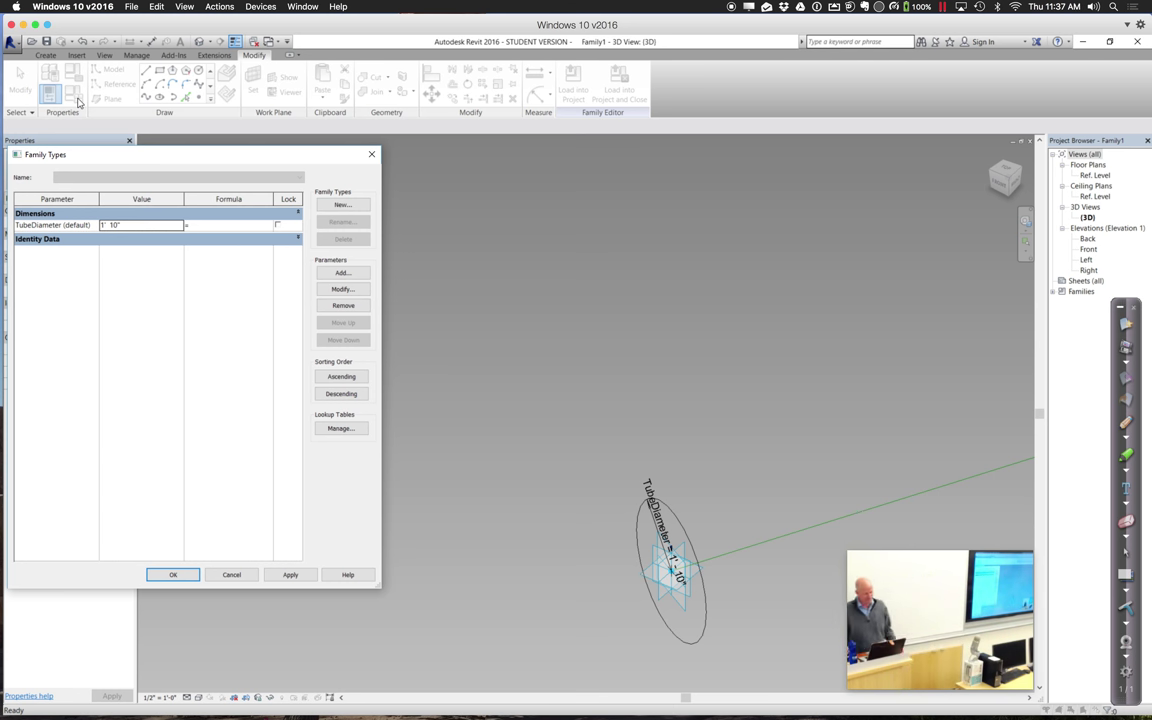
pyautogui.click(137, 226)
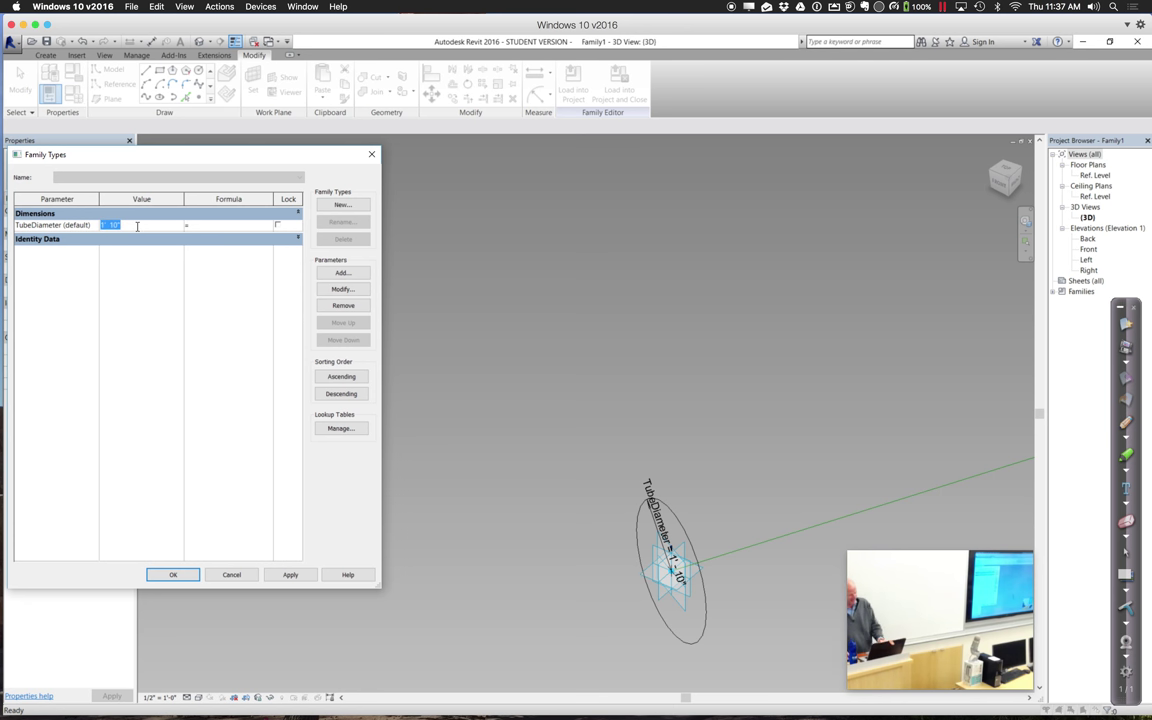
pyautogui.click(289, 576)
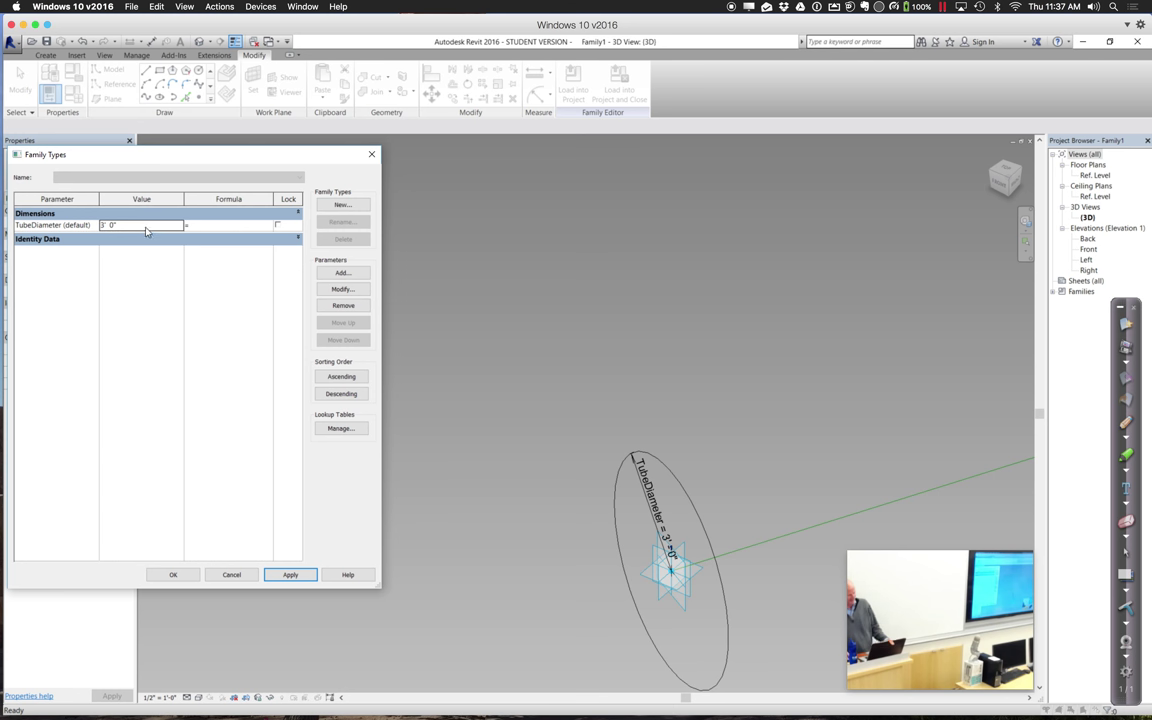
pyautogui.click(146, 227)
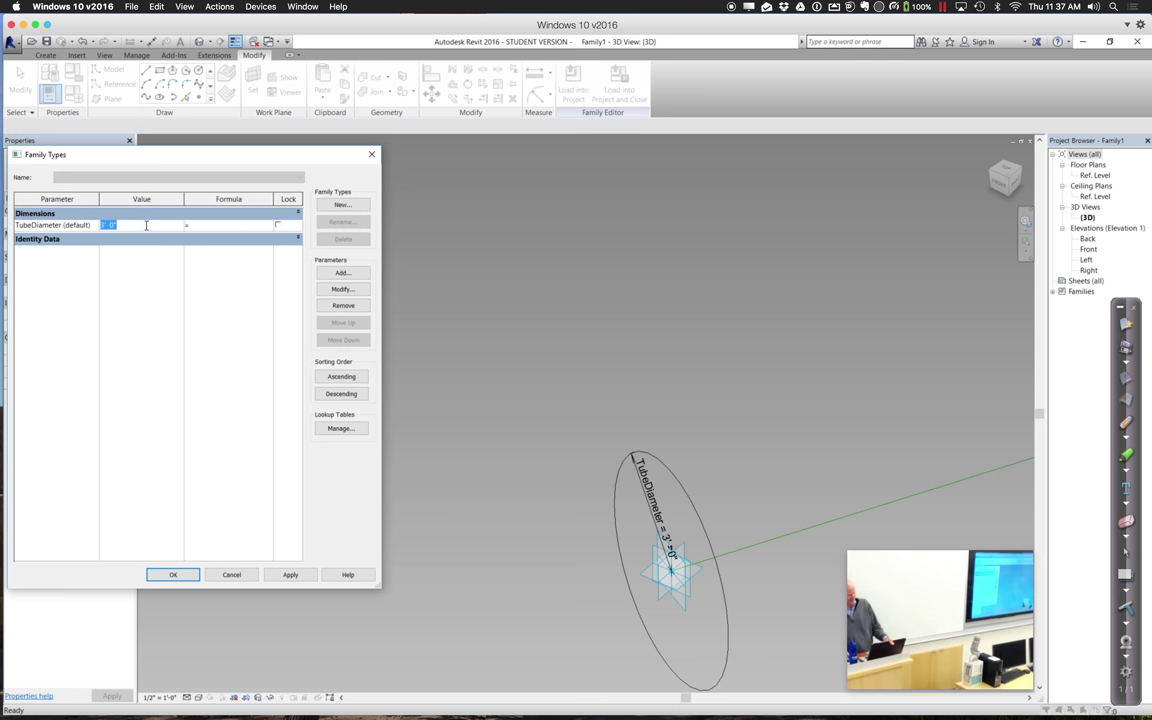
pyautogui.click(289, 576)
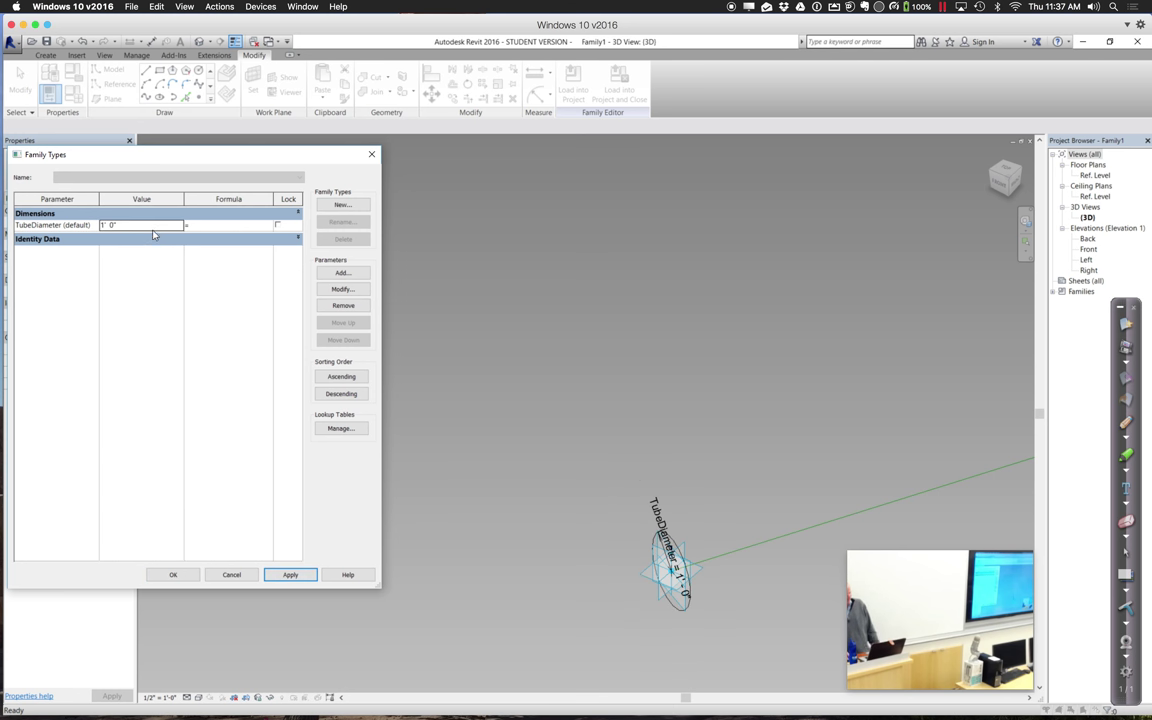
pyautogui.click(152, 227)
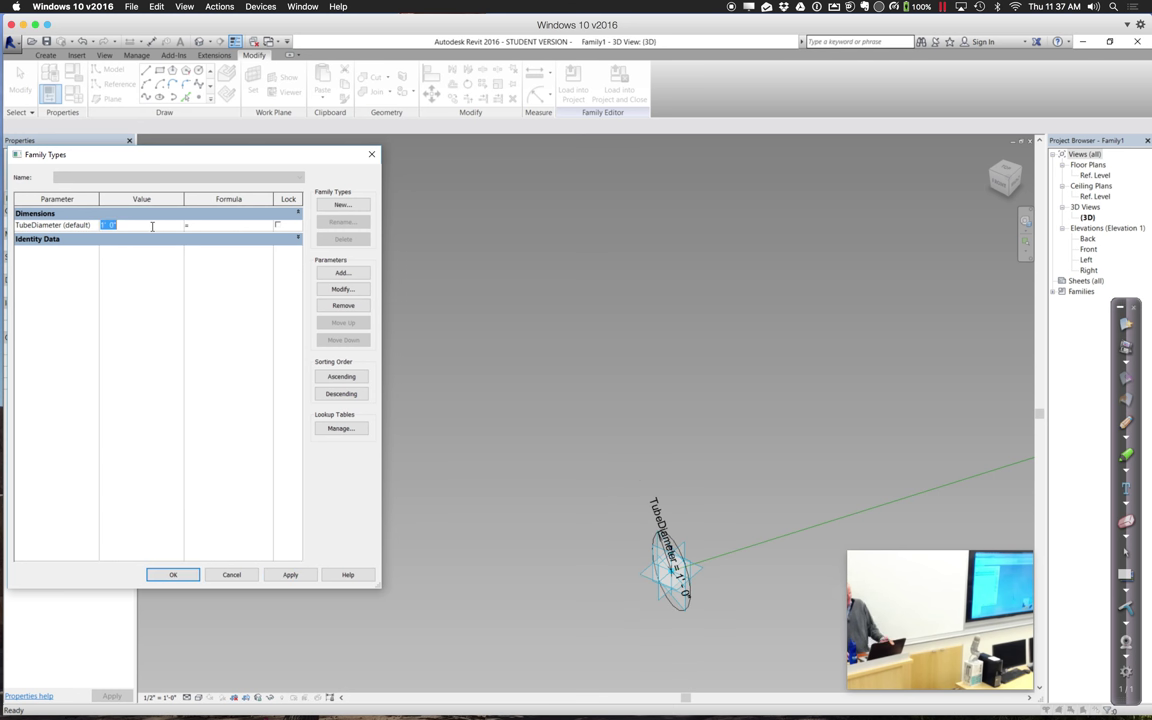
pyautogui.click(291, 576)
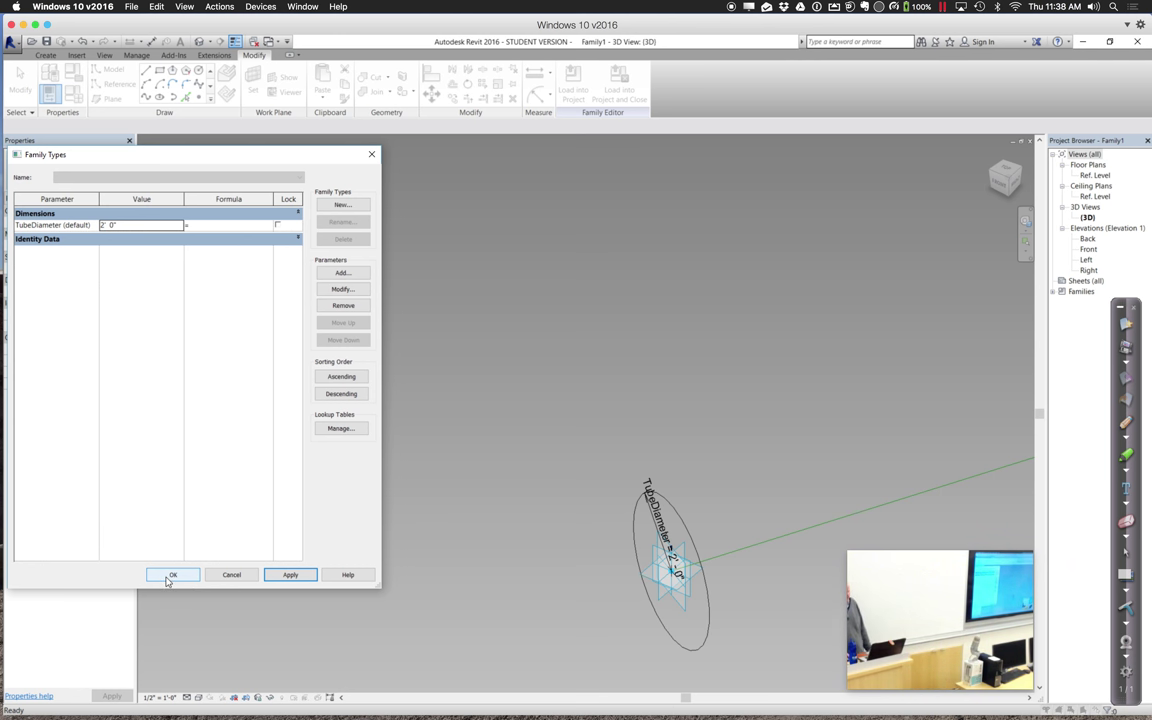
pyautogui.click(172, 576)
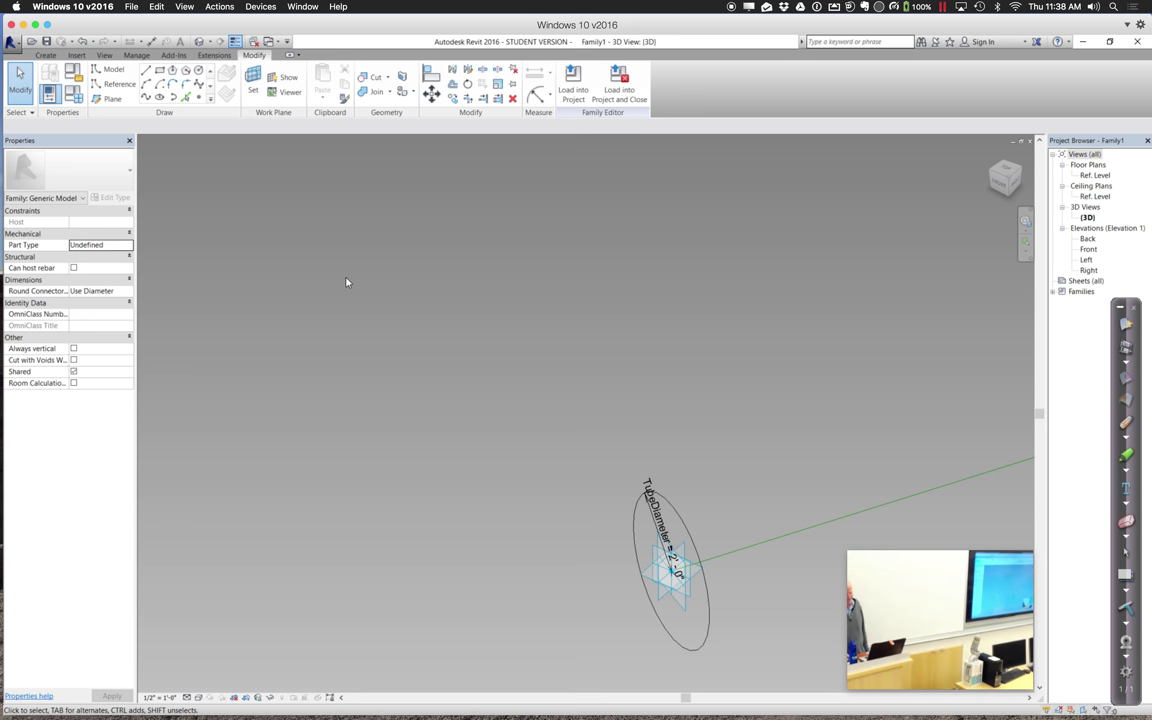
# Create a solid tube form from the reference line and the circle at adaptive point 1, selected together.
pyautogui.scroll(2, 545, 338)
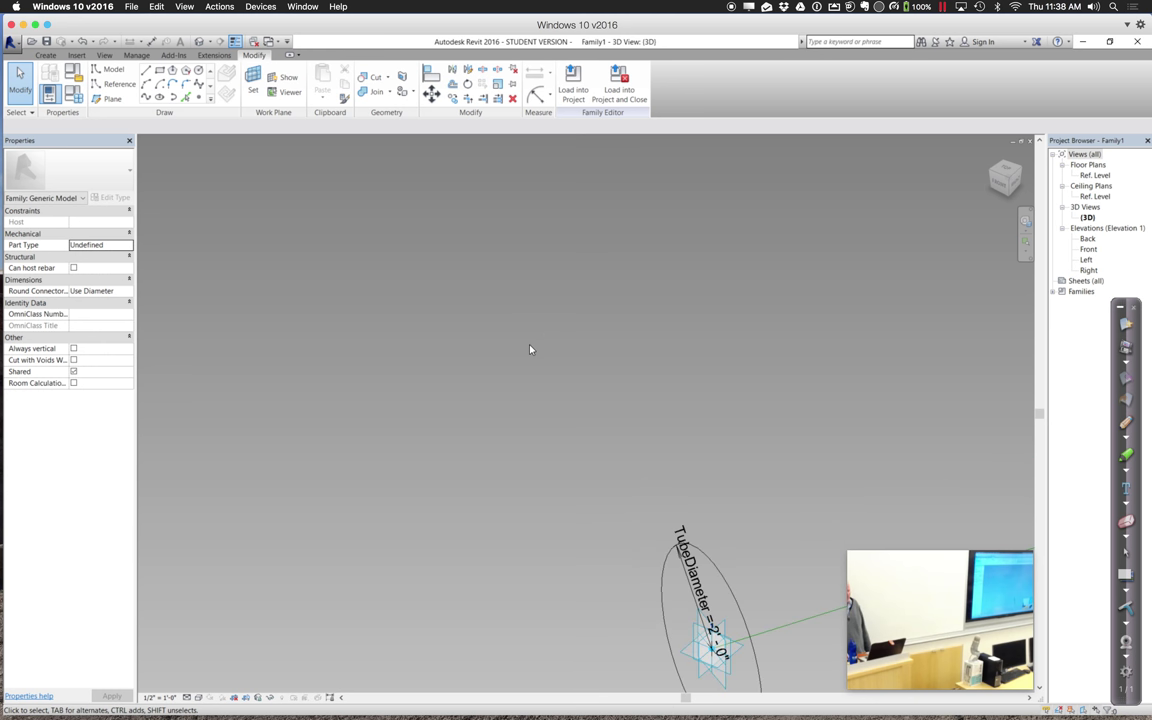
pyautogui.scroll(-2, 530, 347)
pyautogui.scroll(2, 582, 328)
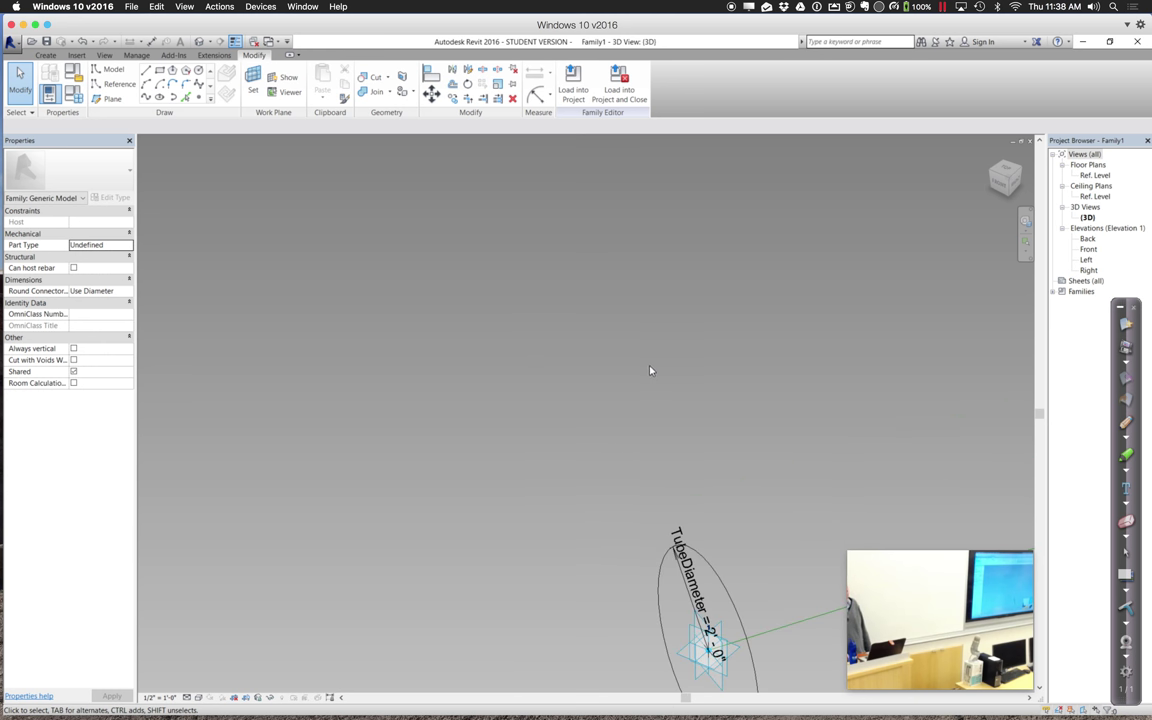
pyautogui.moveTo(584, 328); pyautogui.dragTo(400, 293, button='middle')
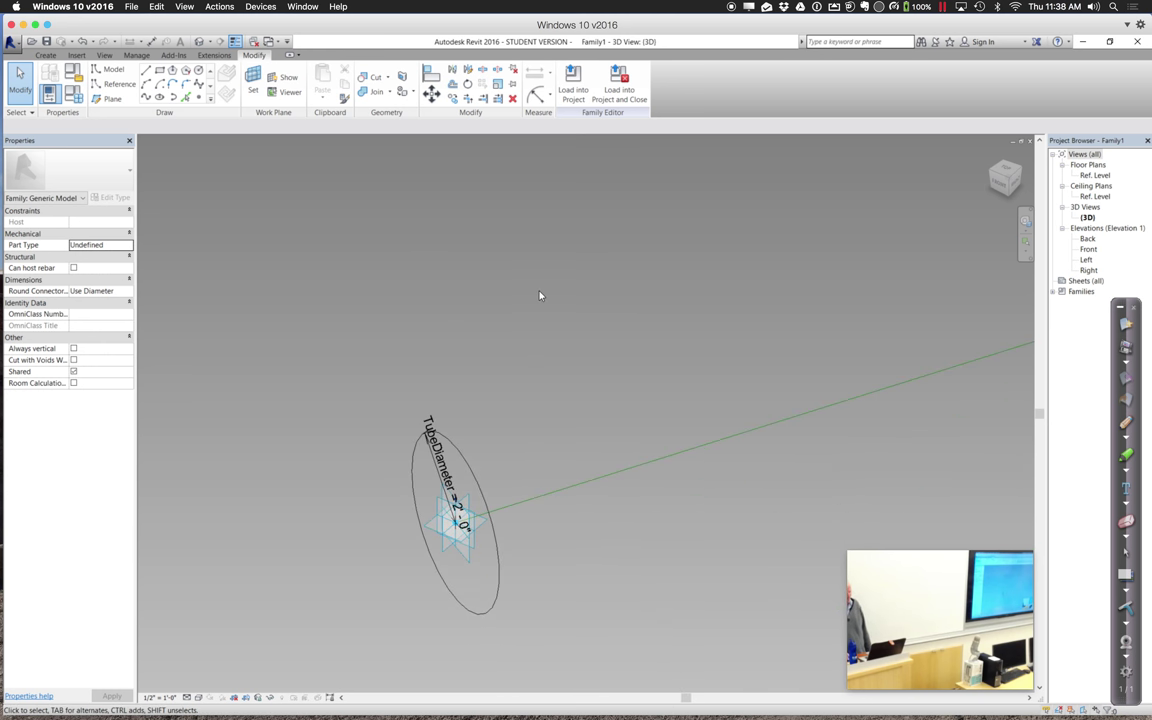
pyautogui.scroll(-2, 539, 297)
pyautogui.scroll(-1, 540, 298)
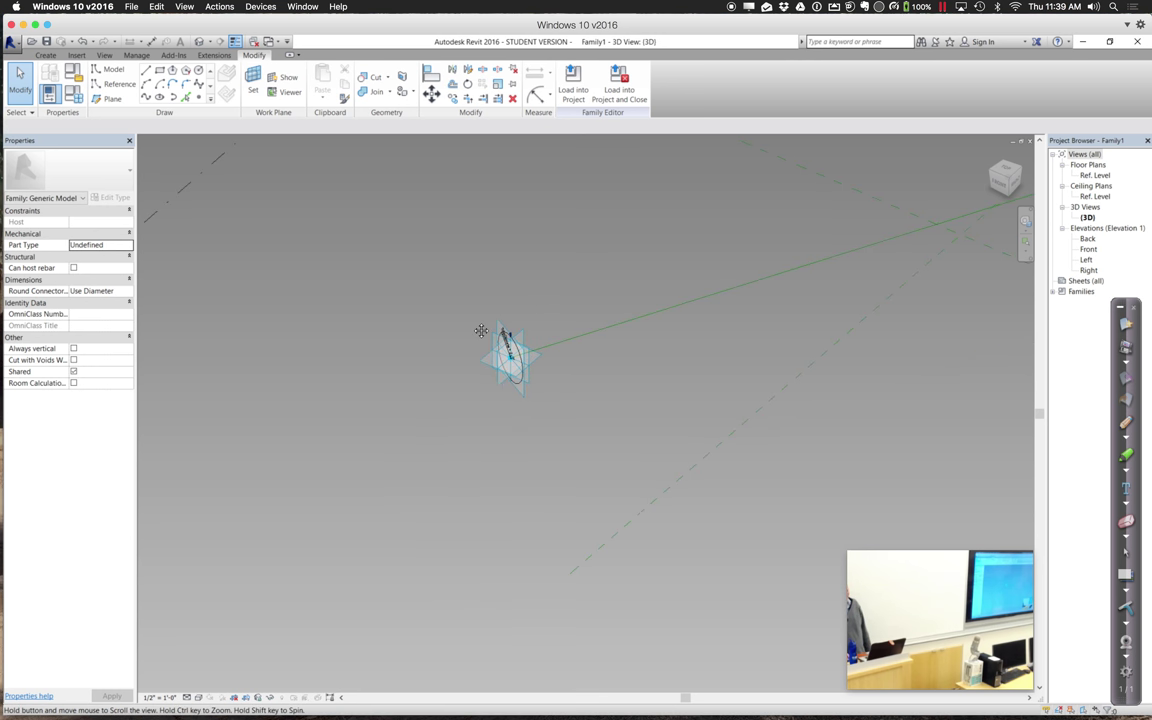
pyautogui.moveTo(481, 329); pyautogui.dragTo(385, 407, button='middle')
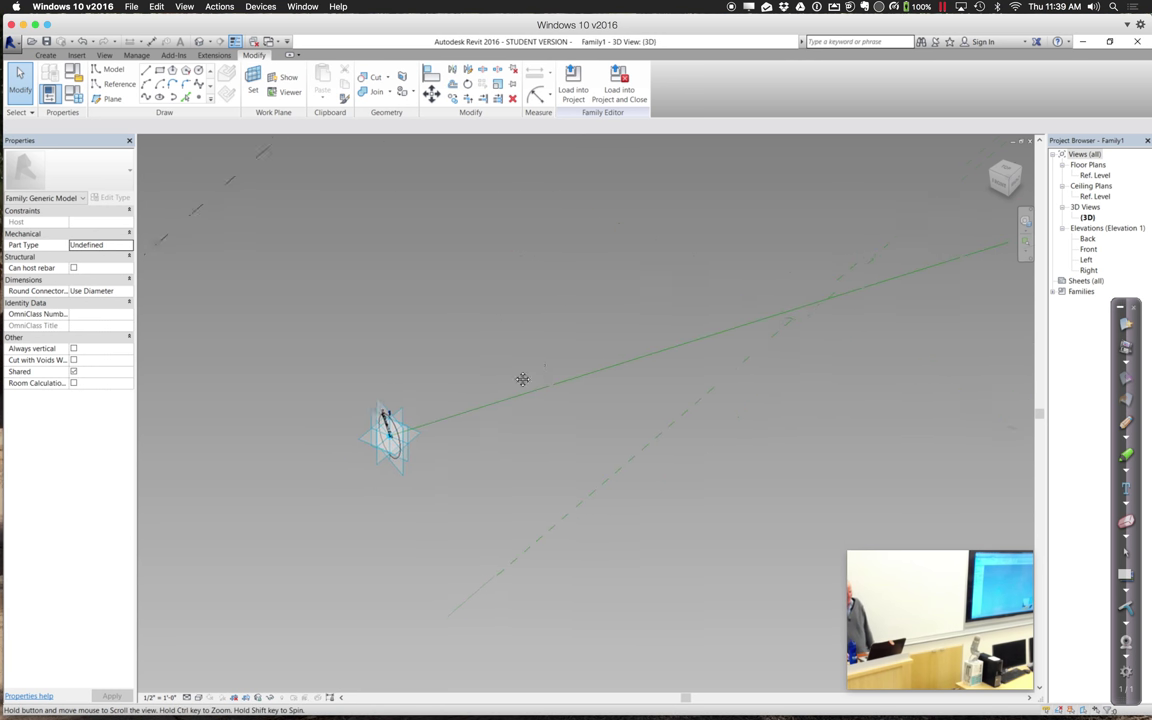
pyautogui.moveTo(522, 380); pyautogui.dragTo(455, 414, button='middle')
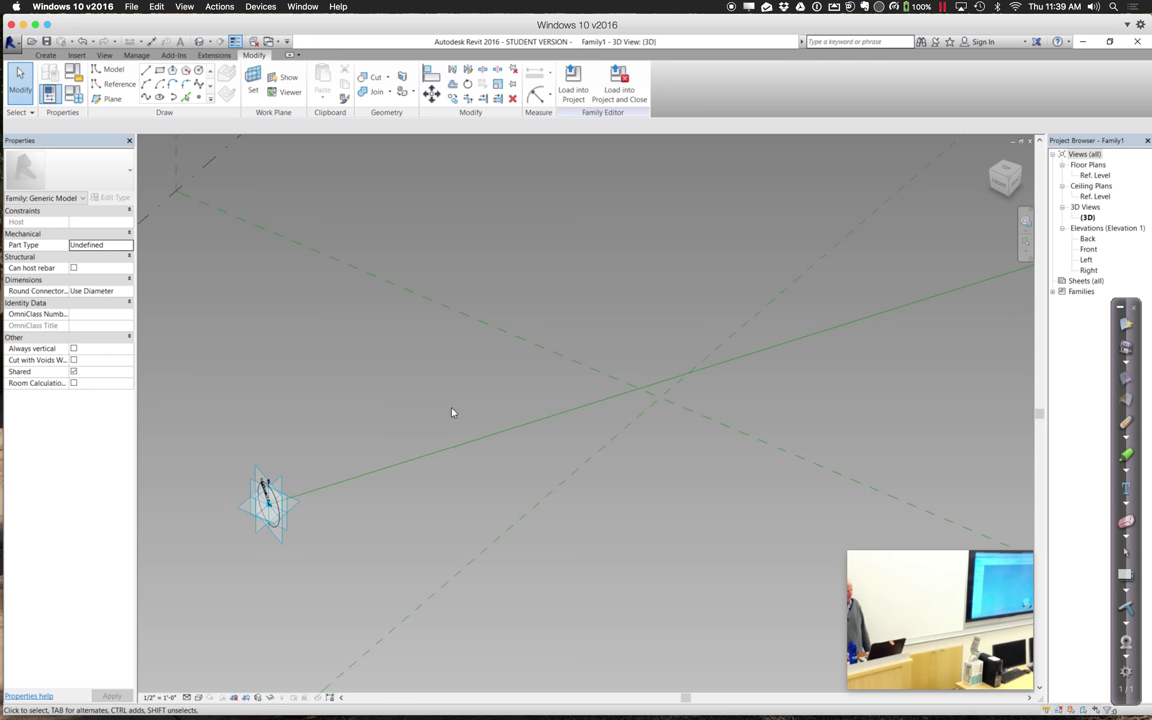
pyautogui.scroll(1, 455, 408)
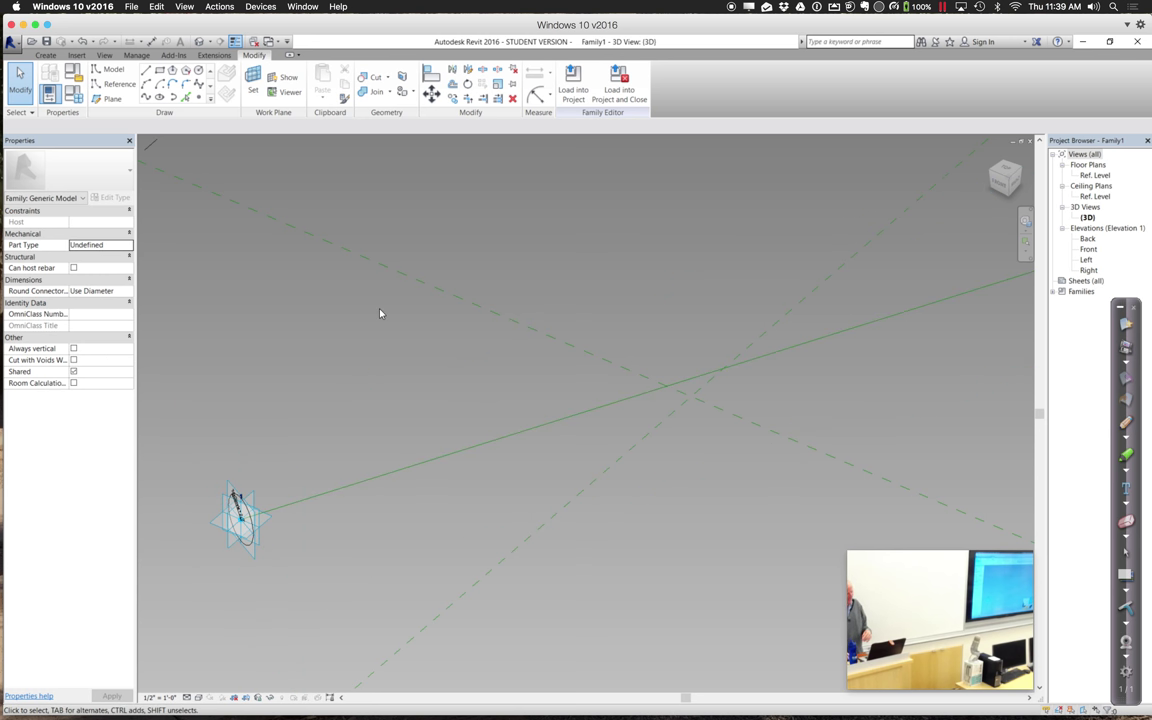
pyautogui.click(405, 476)
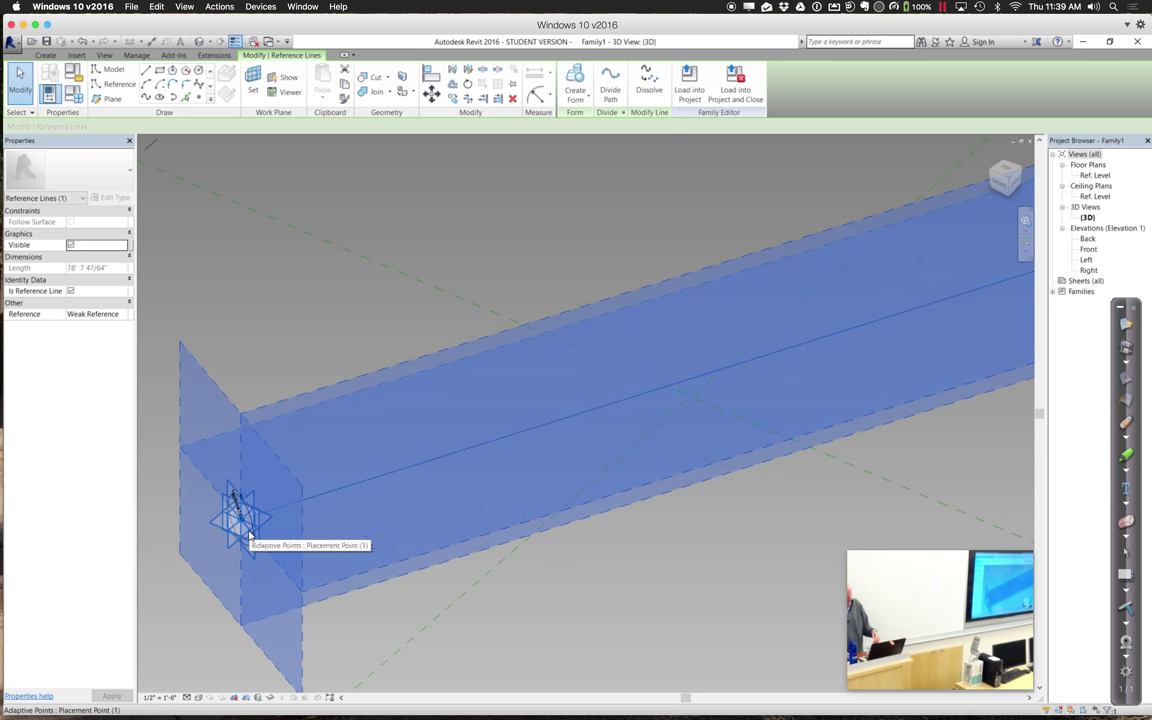
pyautogui.press('Tab')
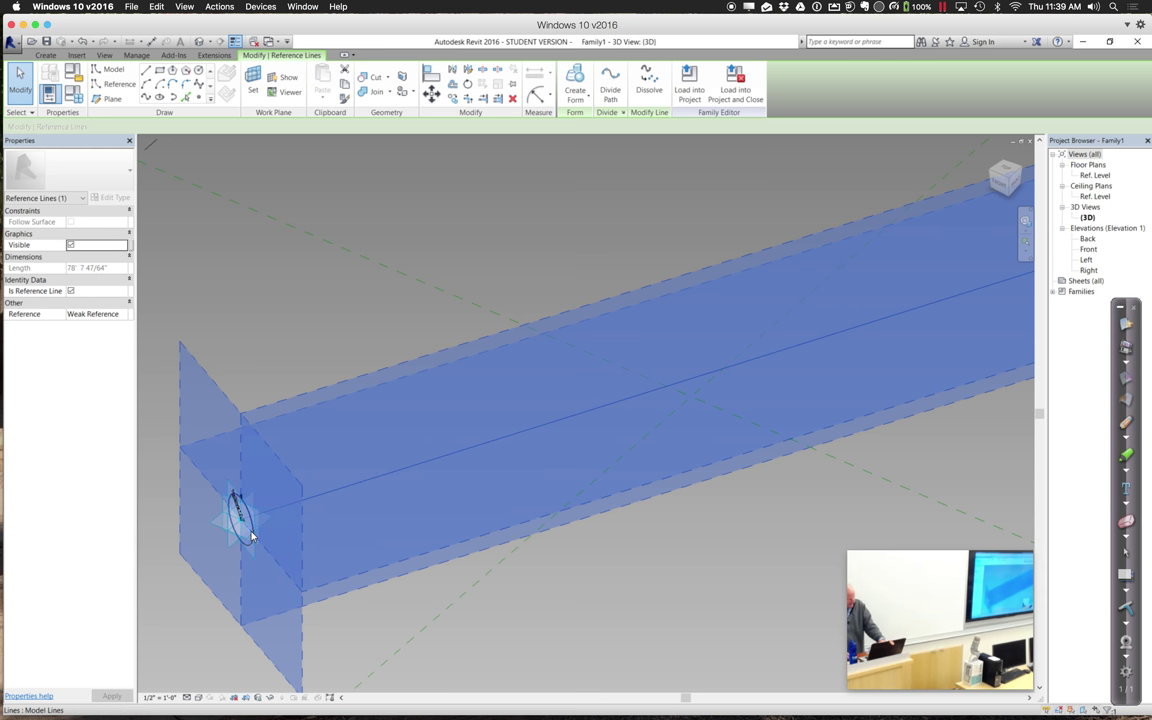
pyautogui.press('Tab')
pyautogui.press('Tab')
pyautogui.press('Tab')
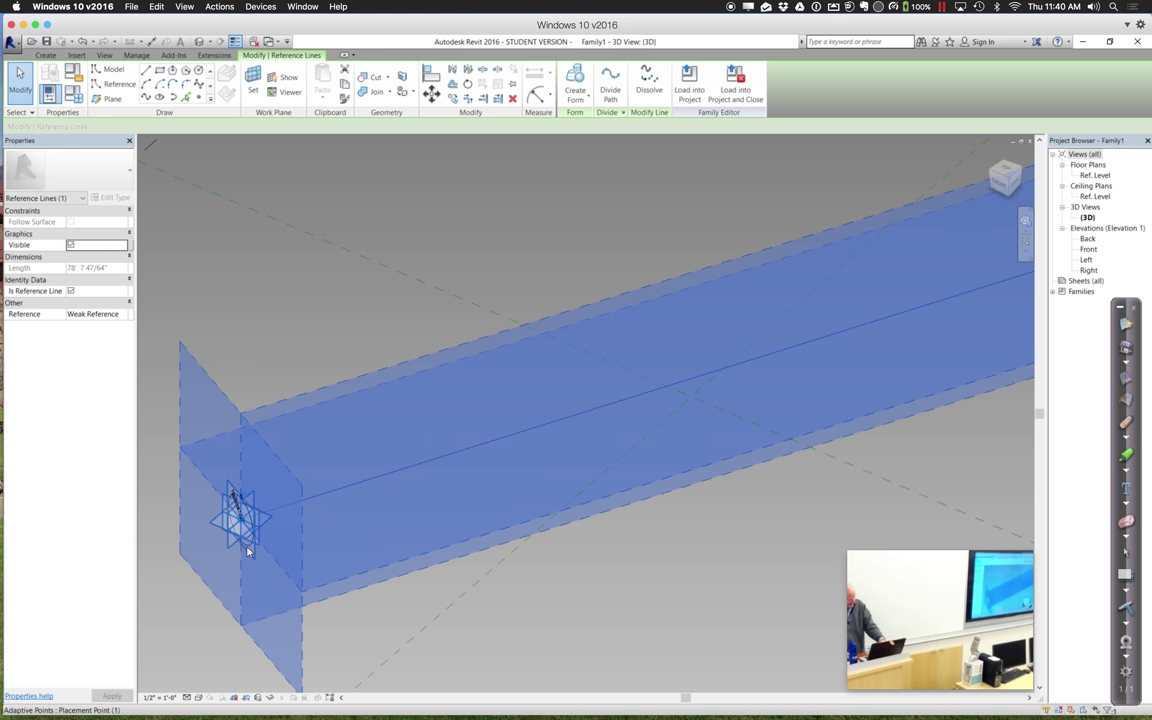
pyautogui.press('Tab')
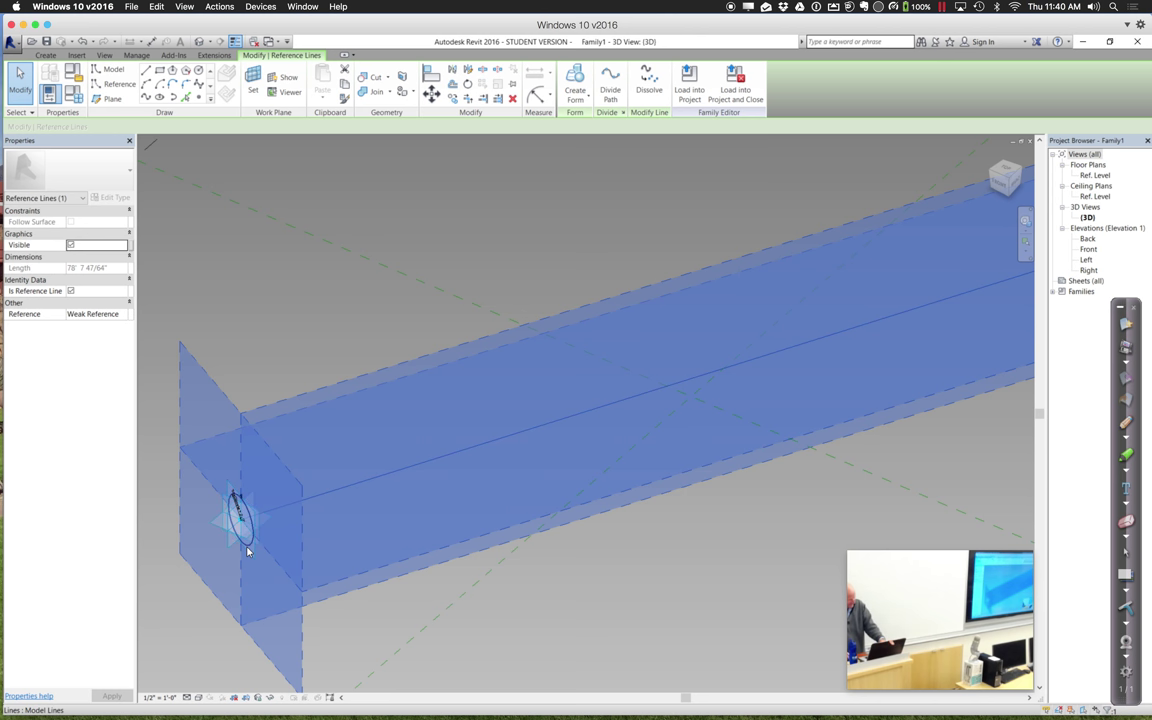
pyautogui.keyDown('ctrl'); pyautogui.click(248, 551); pyautogui.keyUp('ctrl')
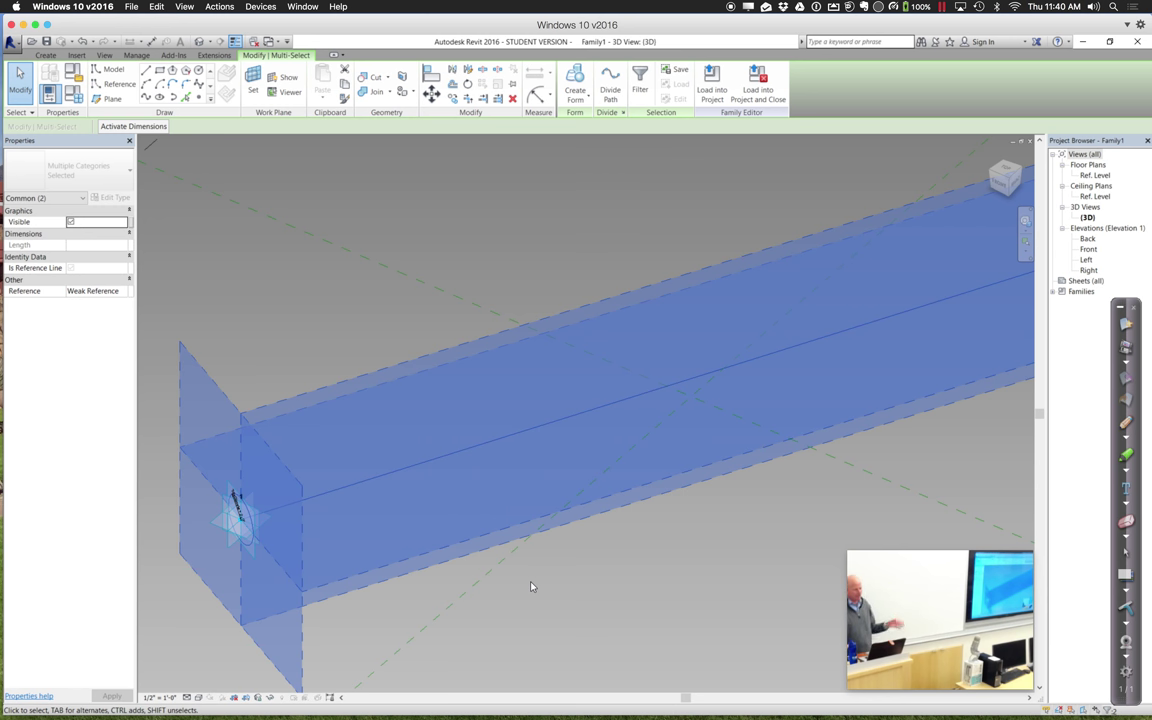
pyautogui.click(575, 90)
pyautogui.click(580, 120)
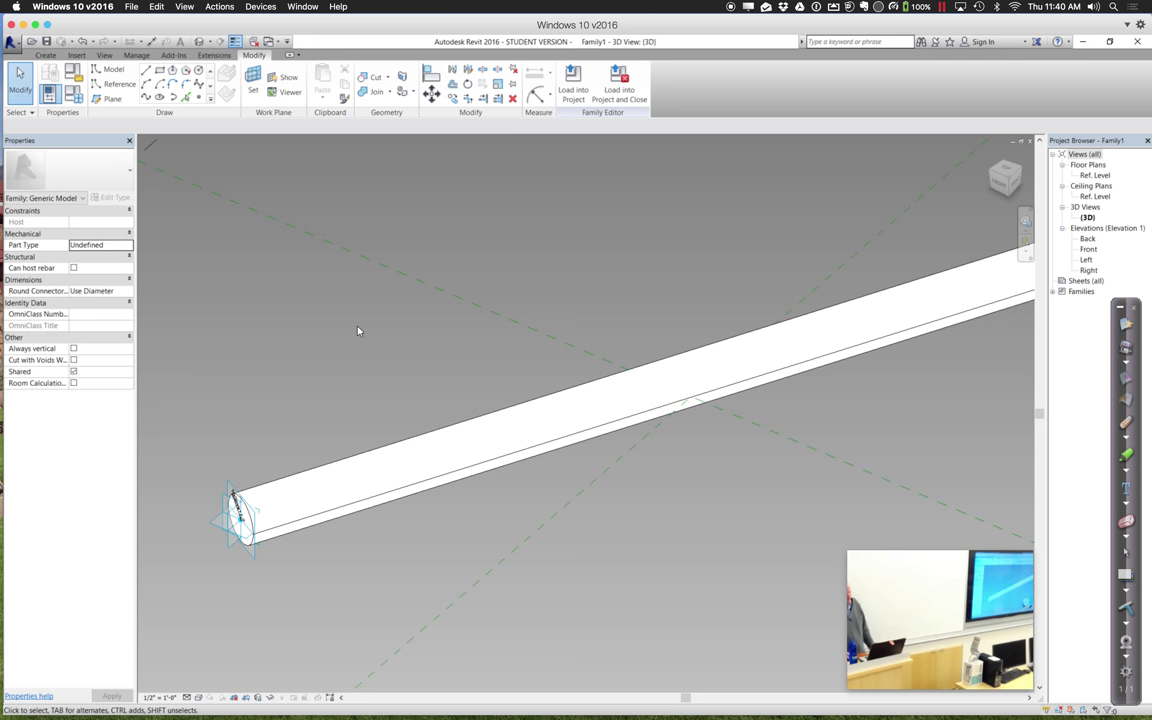
# Set the TubeDiameter parameter to 1' 0" and apply it to flex the new tube form.
pyautogui.scroll(-2, 358, 330)
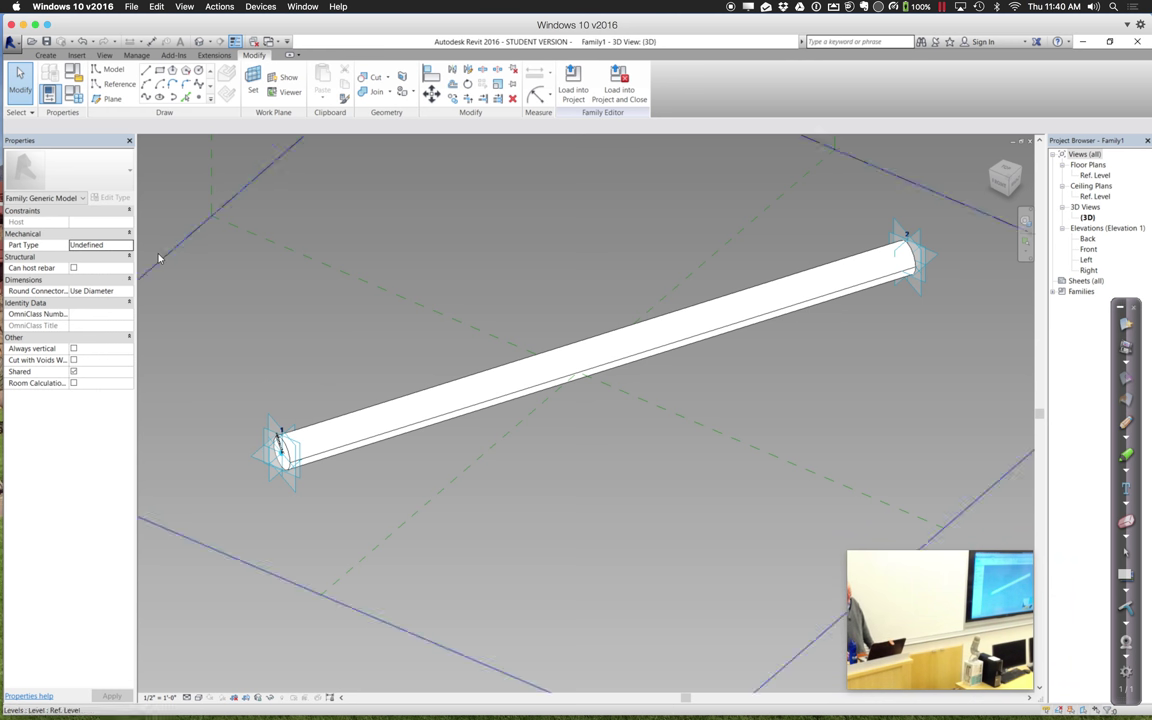
pyautogui.click(74, 102)
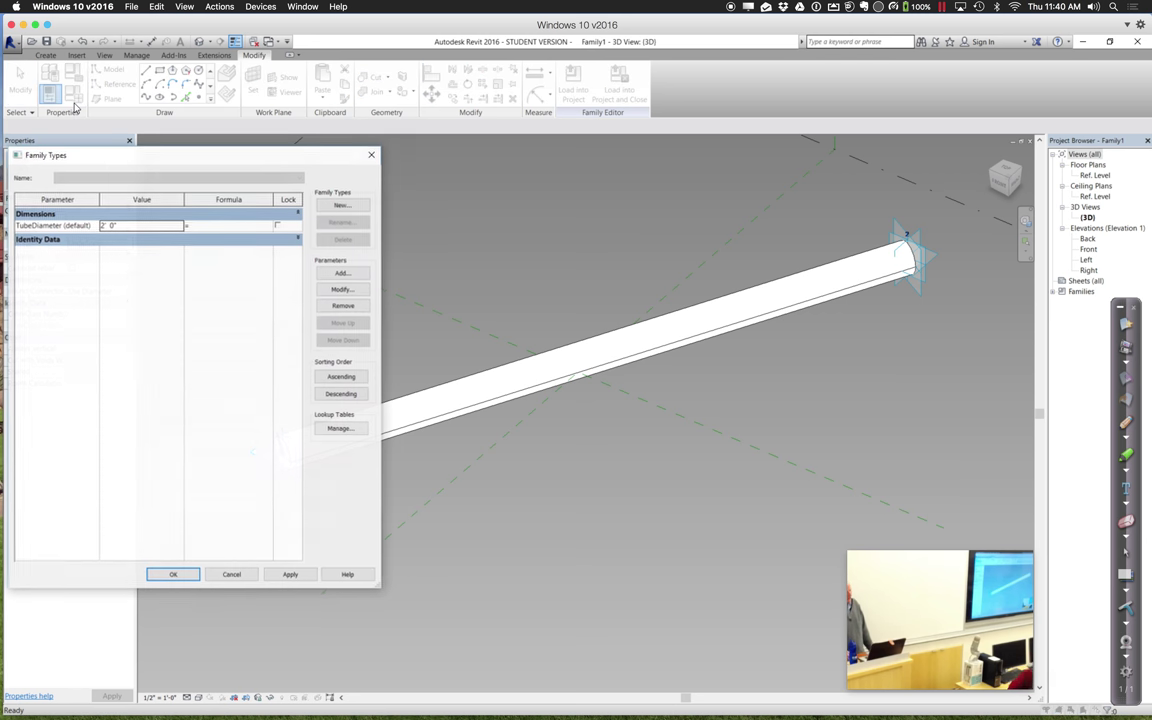
pyautogui.click(129, 227)
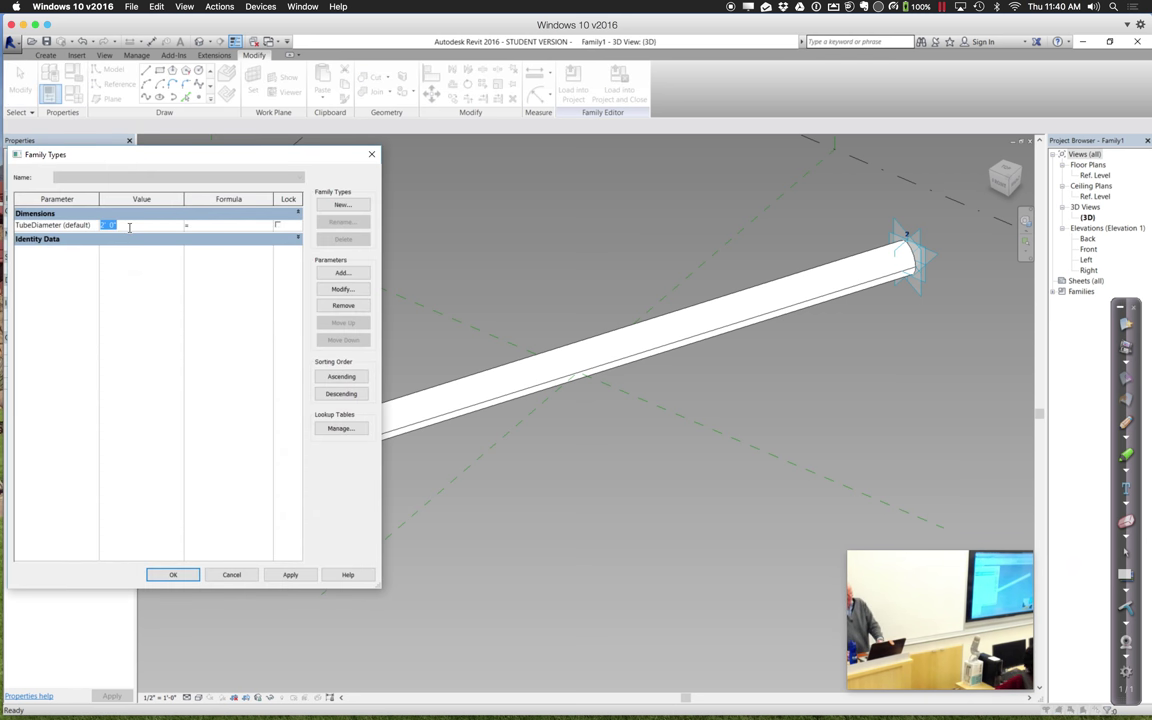
pyautogui.write('1')
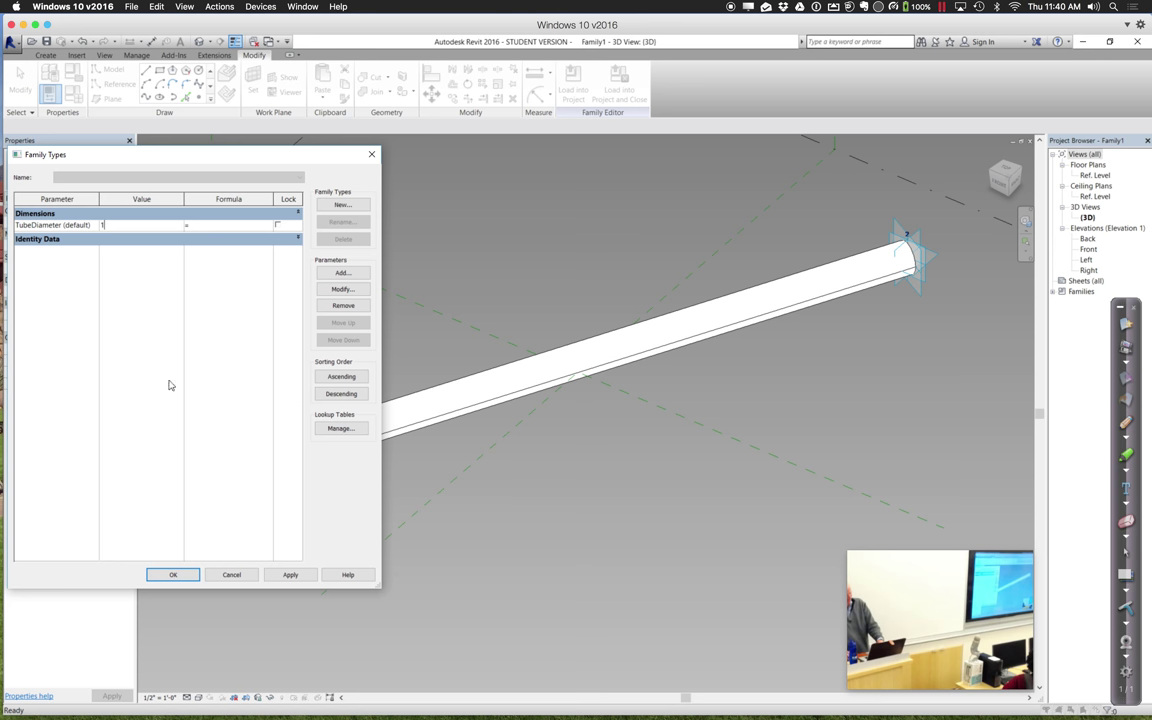
pyautogui.click(289, 574)
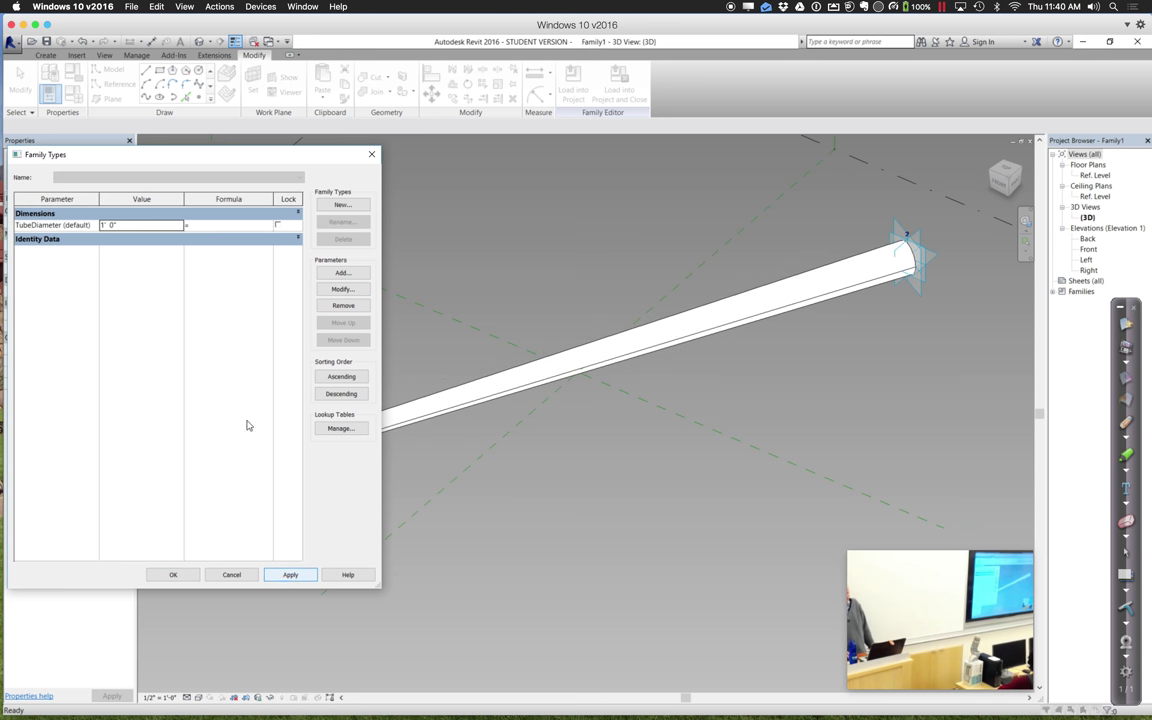
# Accept the family type settings and turn on X-Ray mode for the tube form.
pyautogui.moveTo(319, 156); pyautogui.dragTo(173, 243)
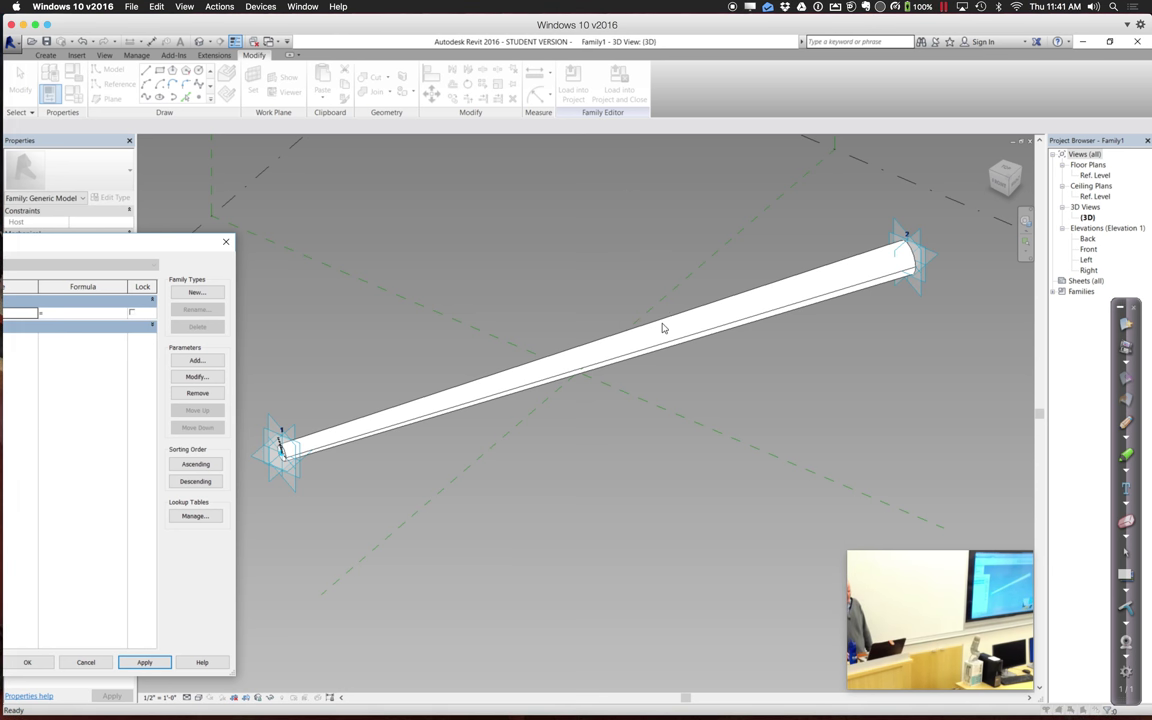
pyautogui.click(35, 664)
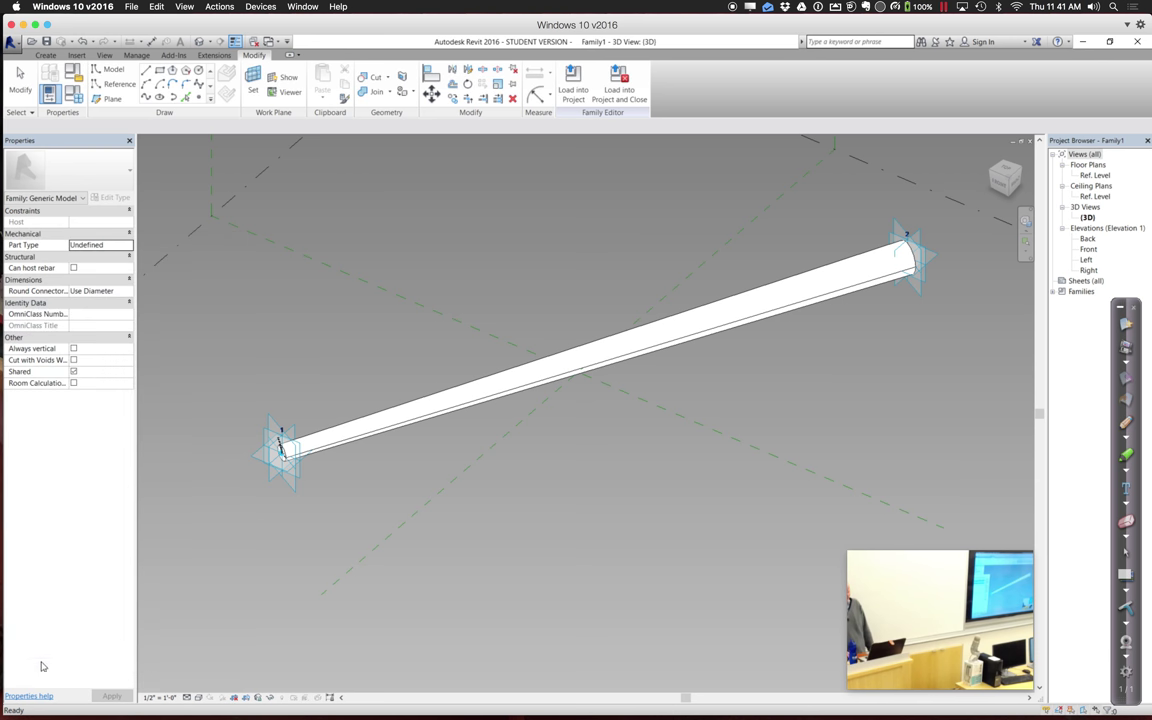
pyautogui.click(458, 398)
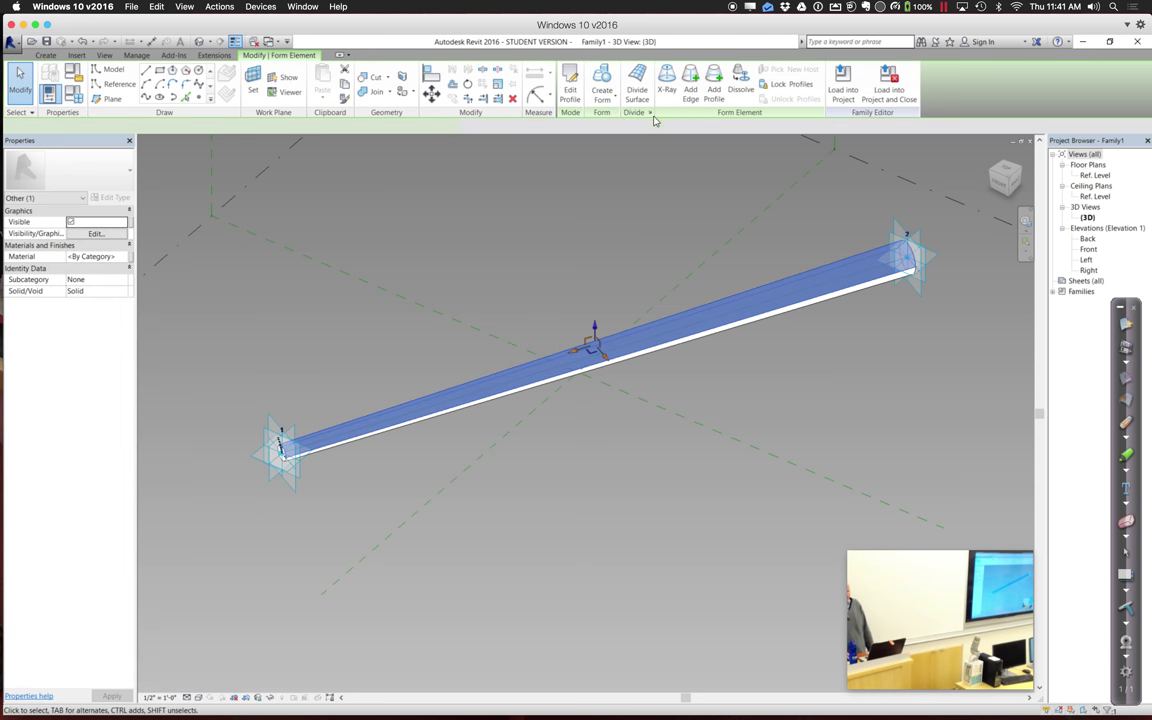
pyautogui.click(666, 82)
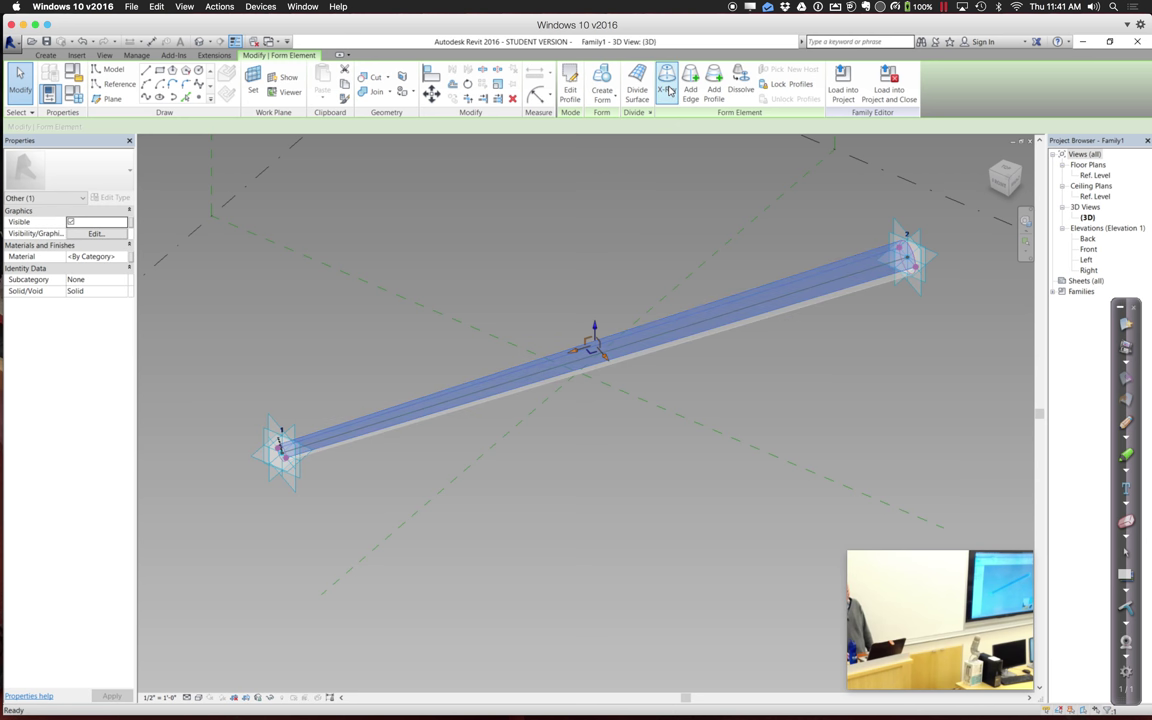
pyautogui.click(726, 170)
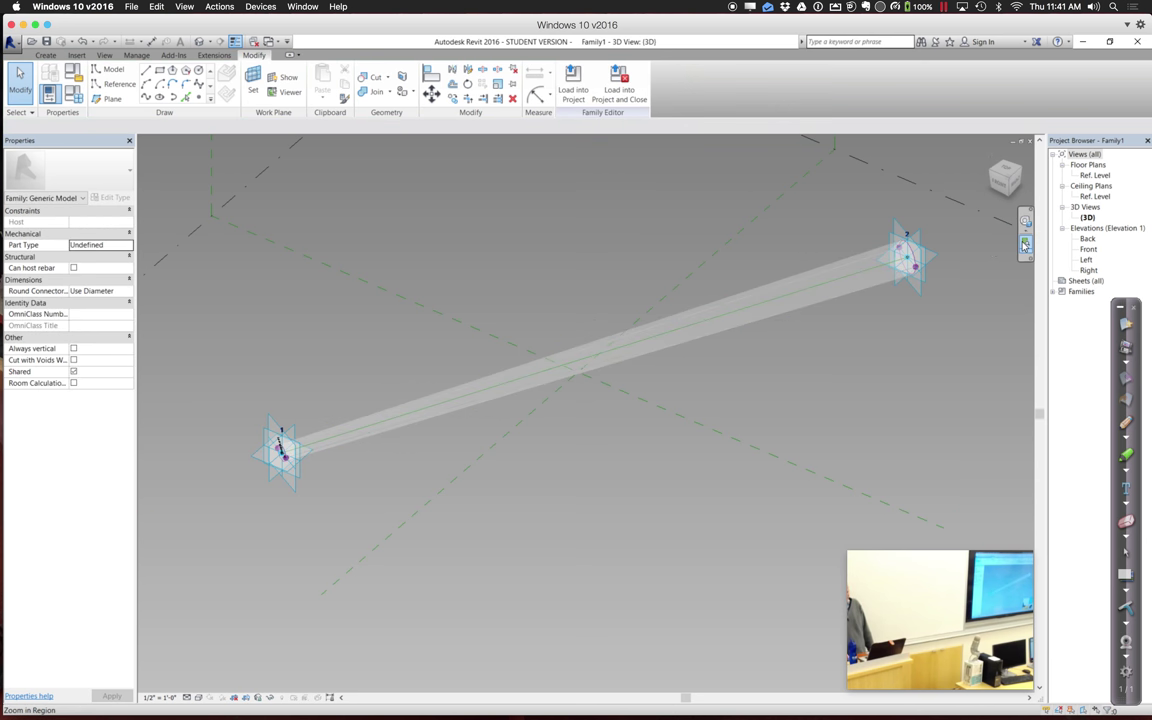
# Select the tube's end profile edge at adaptive point 2 and make its temporary radial dimension permanent.
pyautogui.click(826, 225)
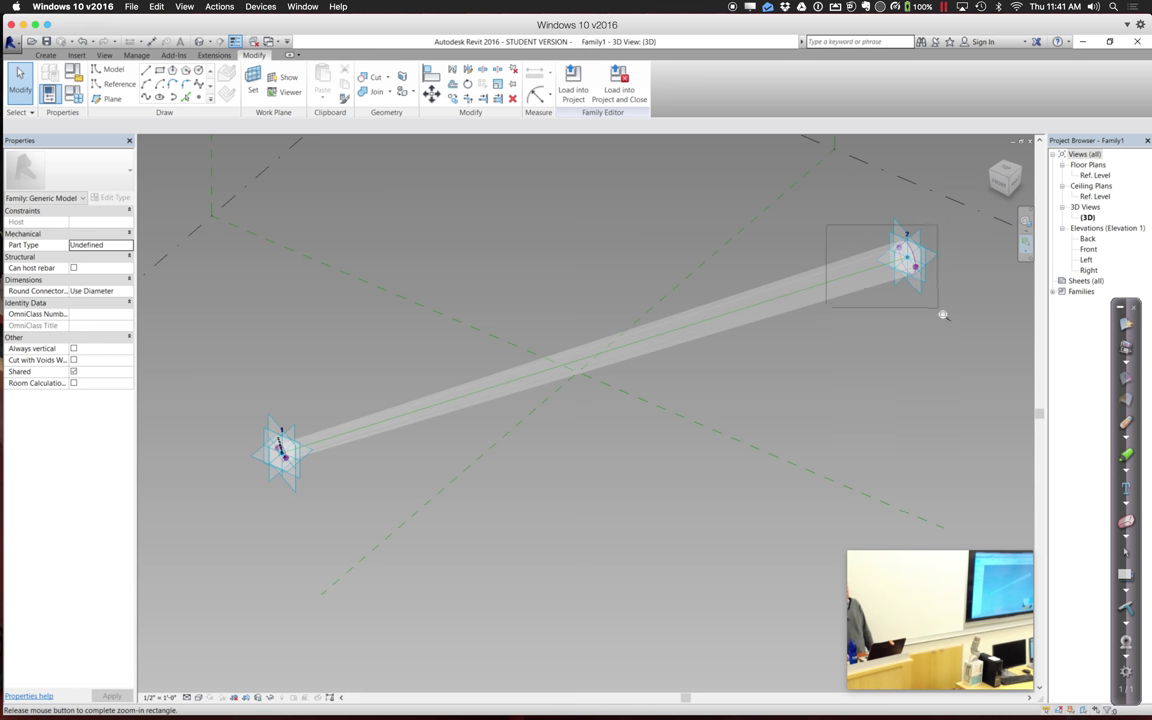
pyautogui.click(938, 315)
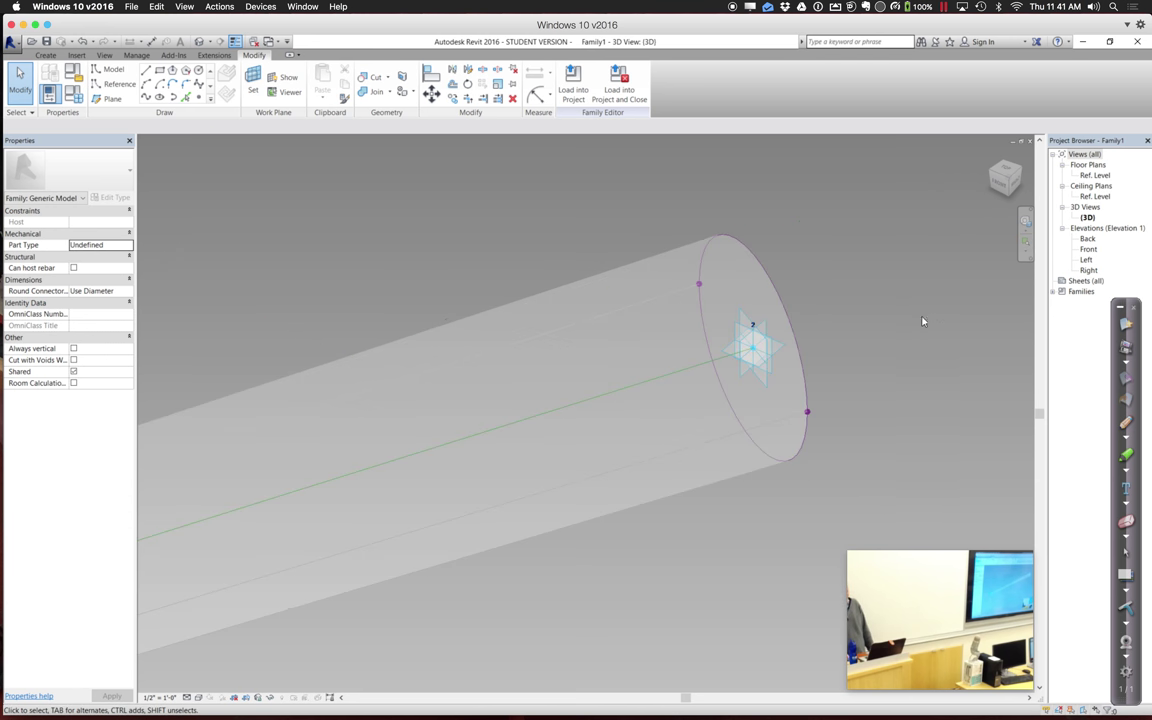
pyautogui.click(776, 290)
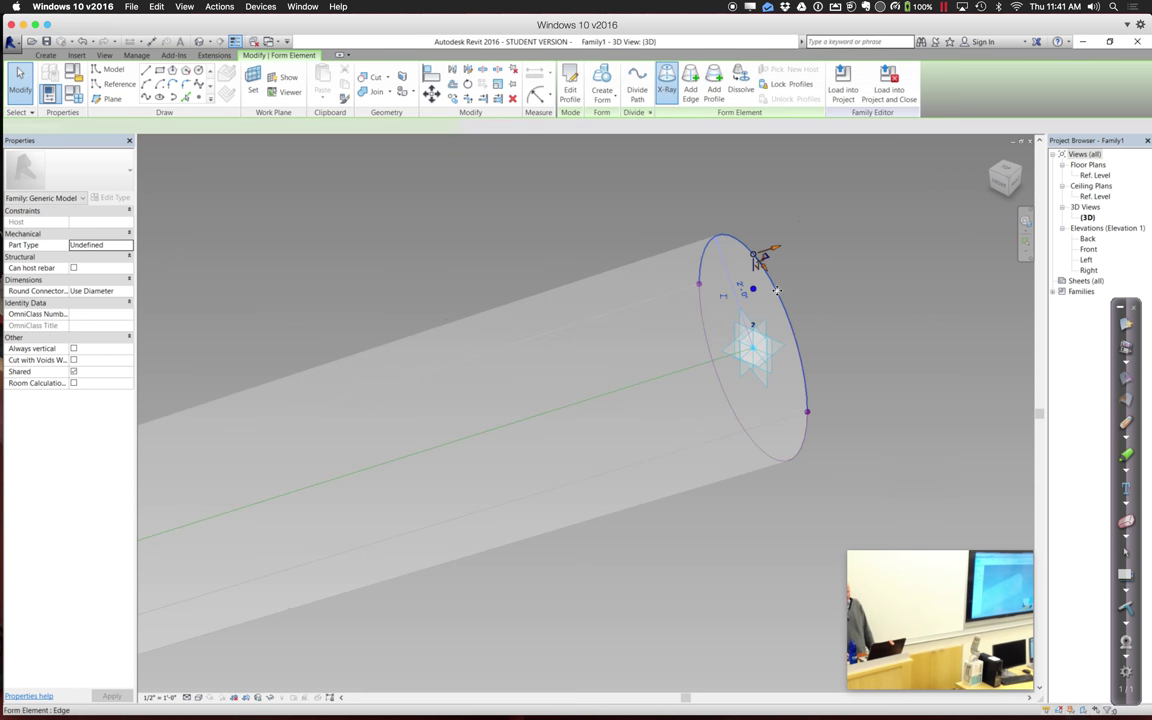
pyautogui.click(745, 275)
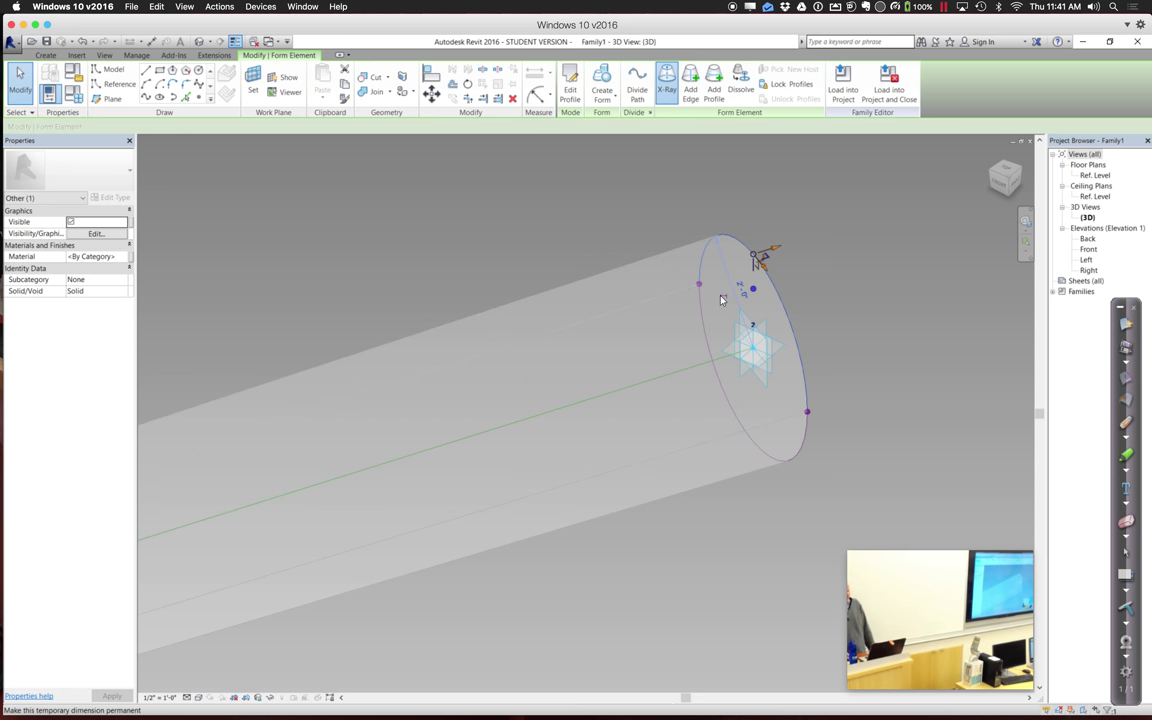
pyautogui.click(726, 300)
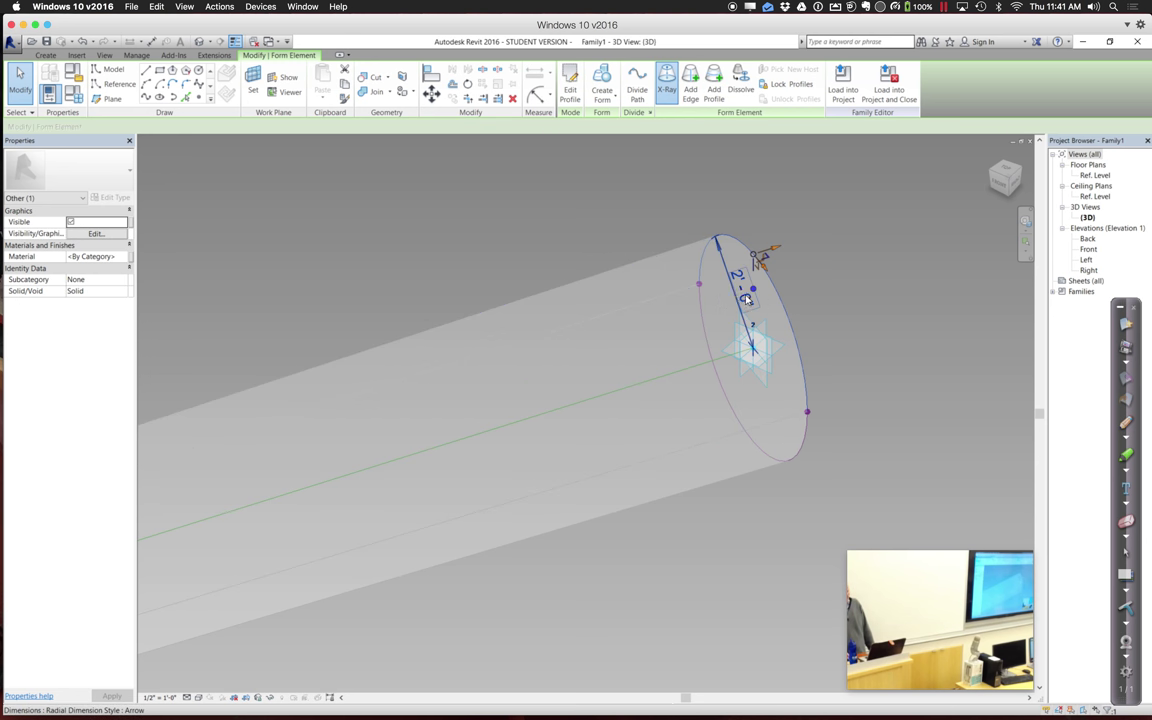
# Label the radial dimension at adaptive point 2 with the existing TubeDiameter parameter.
pyautogui.click(736, 292)
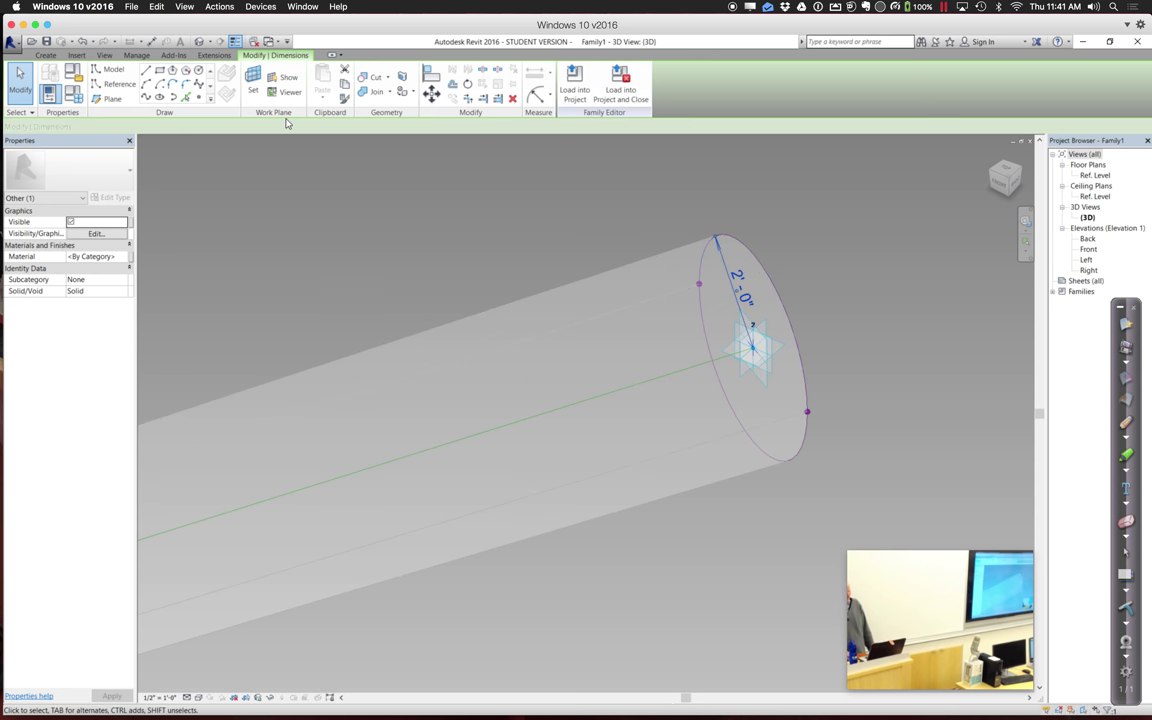
pyautogui.click(280, 127)
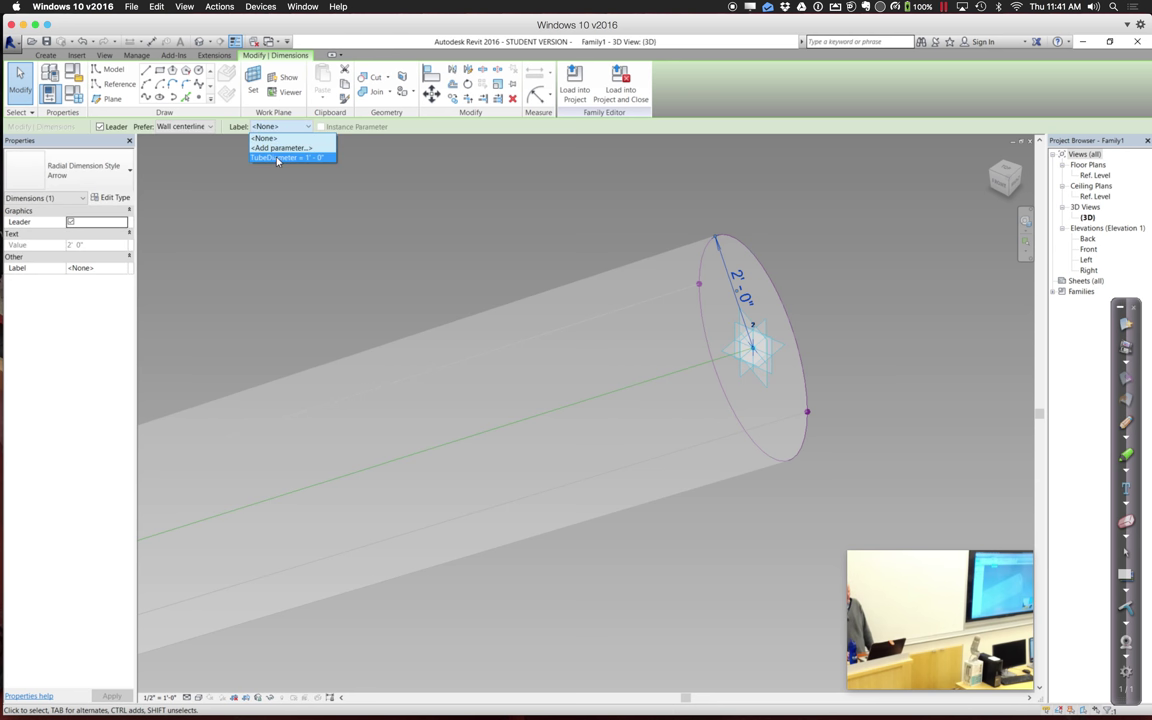
pyautogui.click(278, 158)
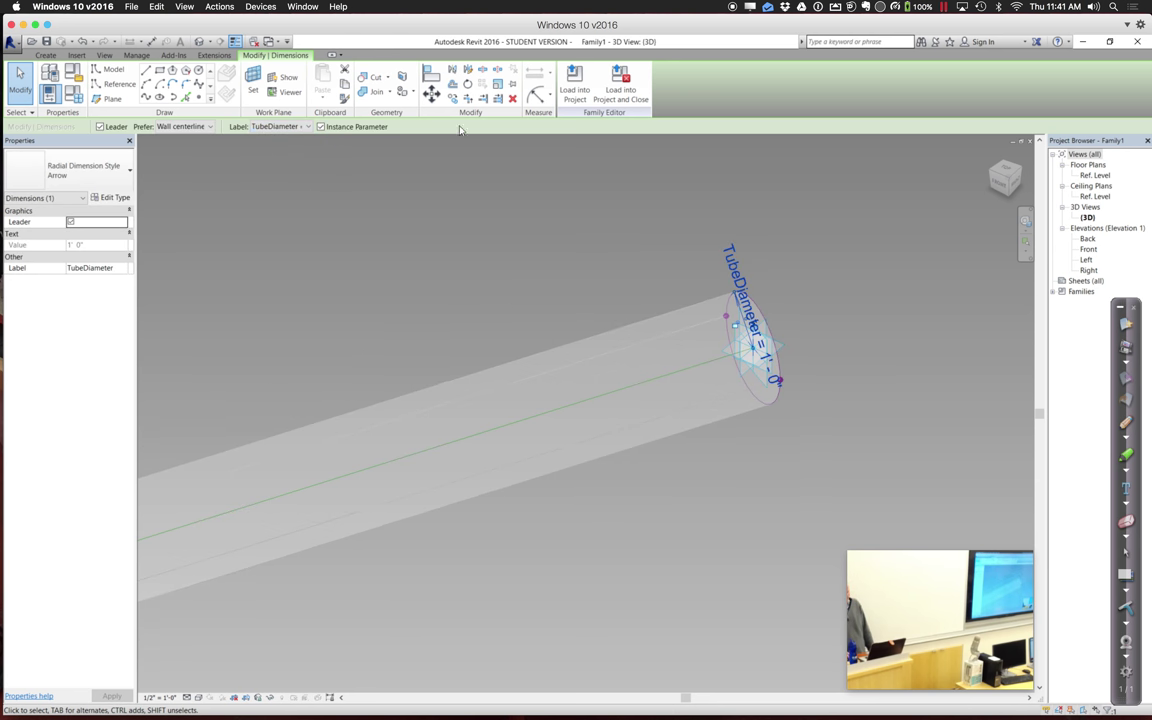
pyautogui.click(449, 202)
# Set the TubeDiameter parameter to 2' 0" and accept it to flex both ends of the tube.
pyautogui.scroll(-2, 453, 203)
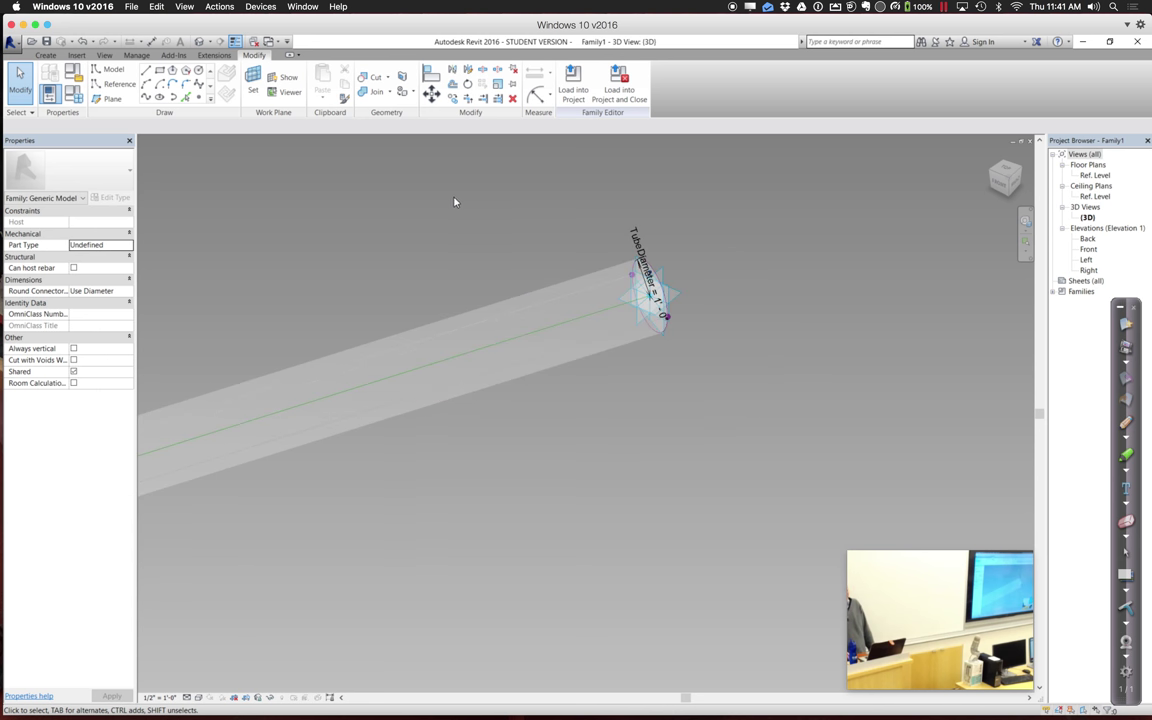
pyautogui.keyDown('shift'); pyautogui.moveTo(455, 204); pyautogui.dragTo(601, 288, button='middle'); pyautogui.keyUp('shift')
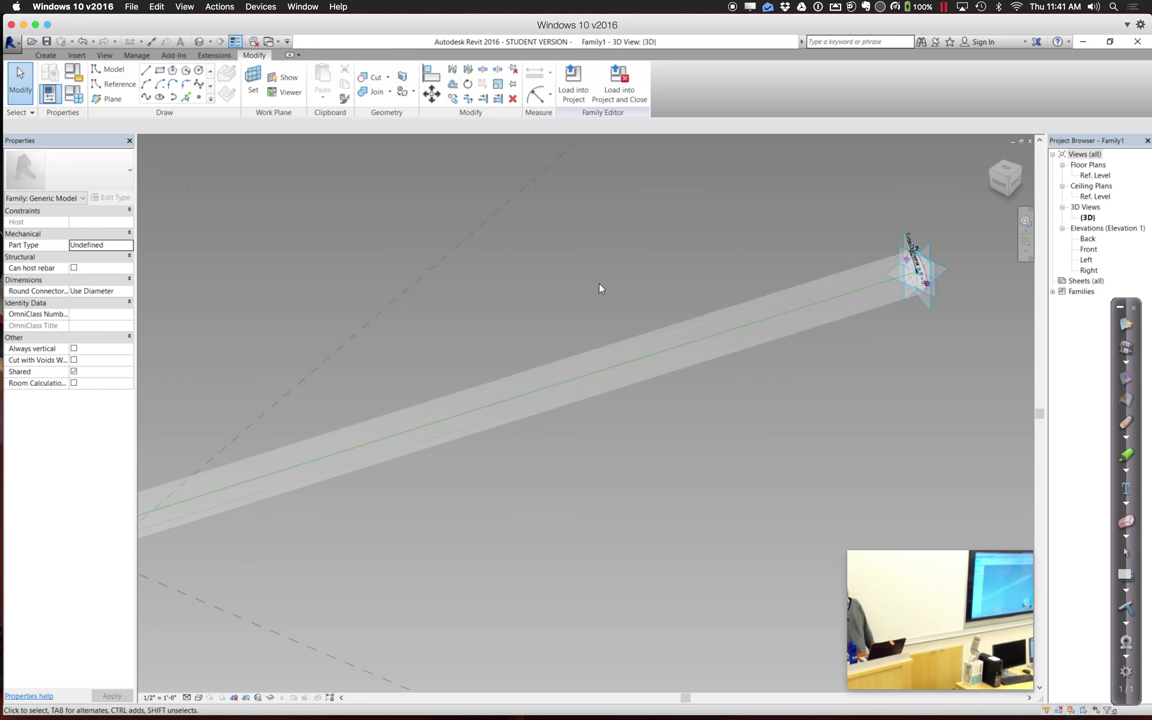
pyautogui.scroll(-1, 600, 288)
pyautogui.scroll(-1, 600, 288)
pyautogui.scroll(-2, 406, 360)
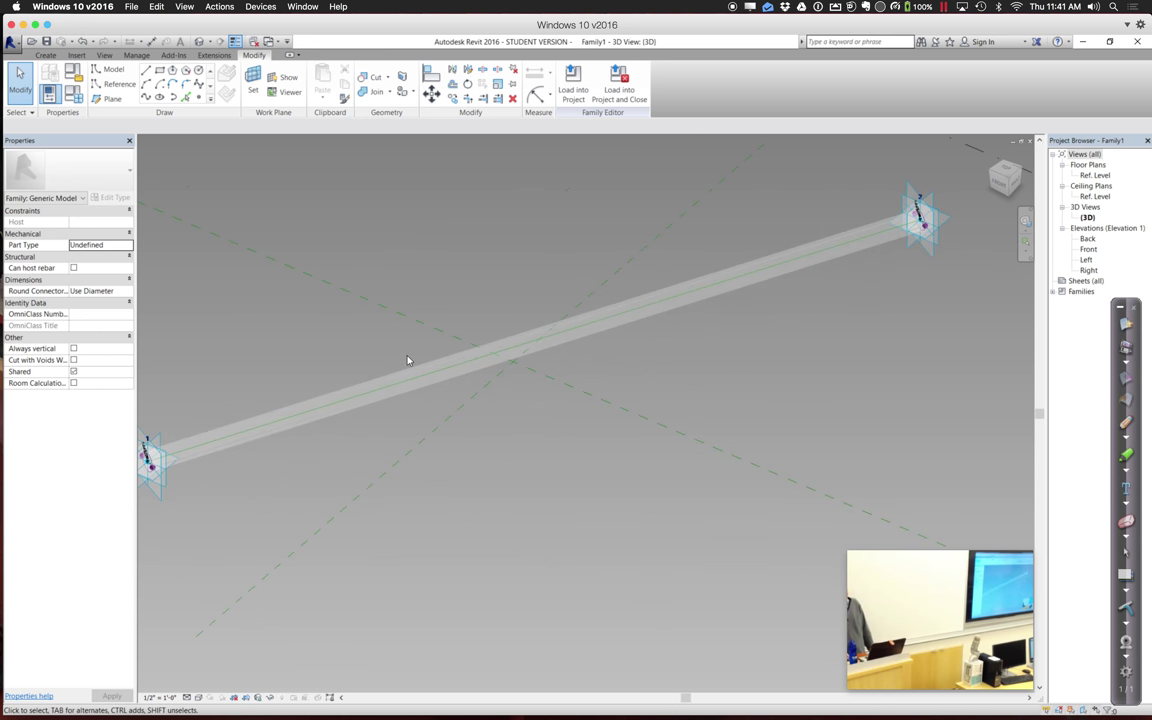
pyautogui.scroll(2, 406, 360)
pyautogui.moveTo(406, 360); pyautogui.dragTo(460, 363, button='middle')
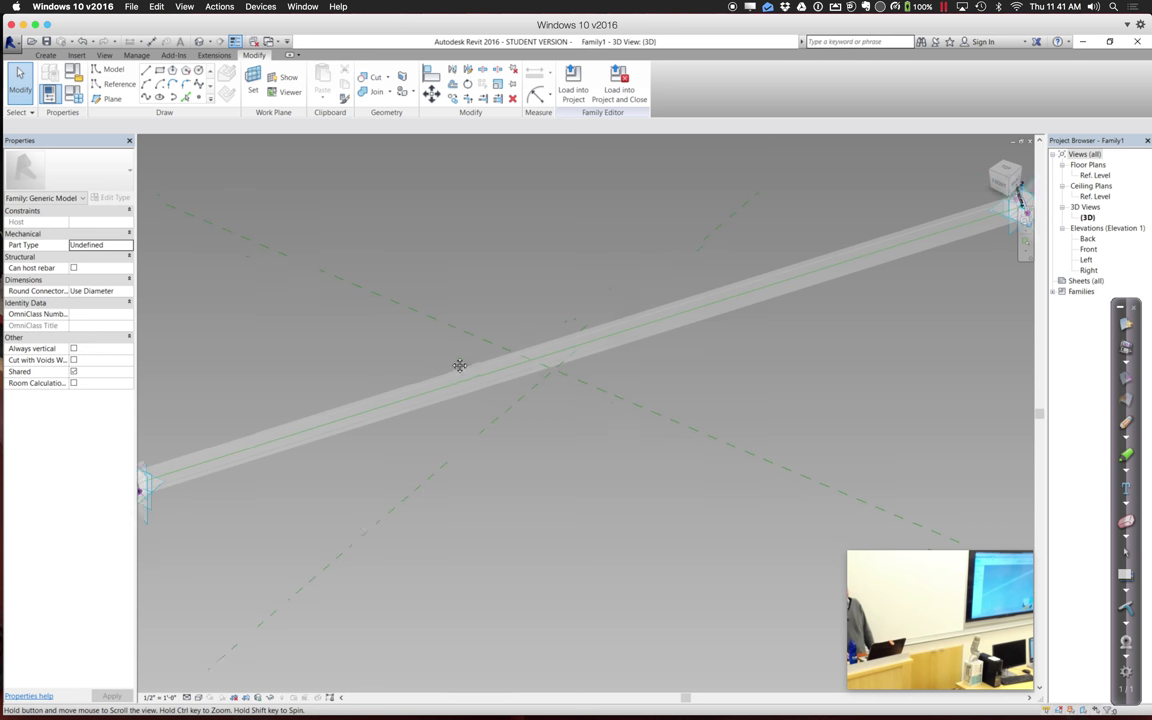
pyautogui.click(73, 93)
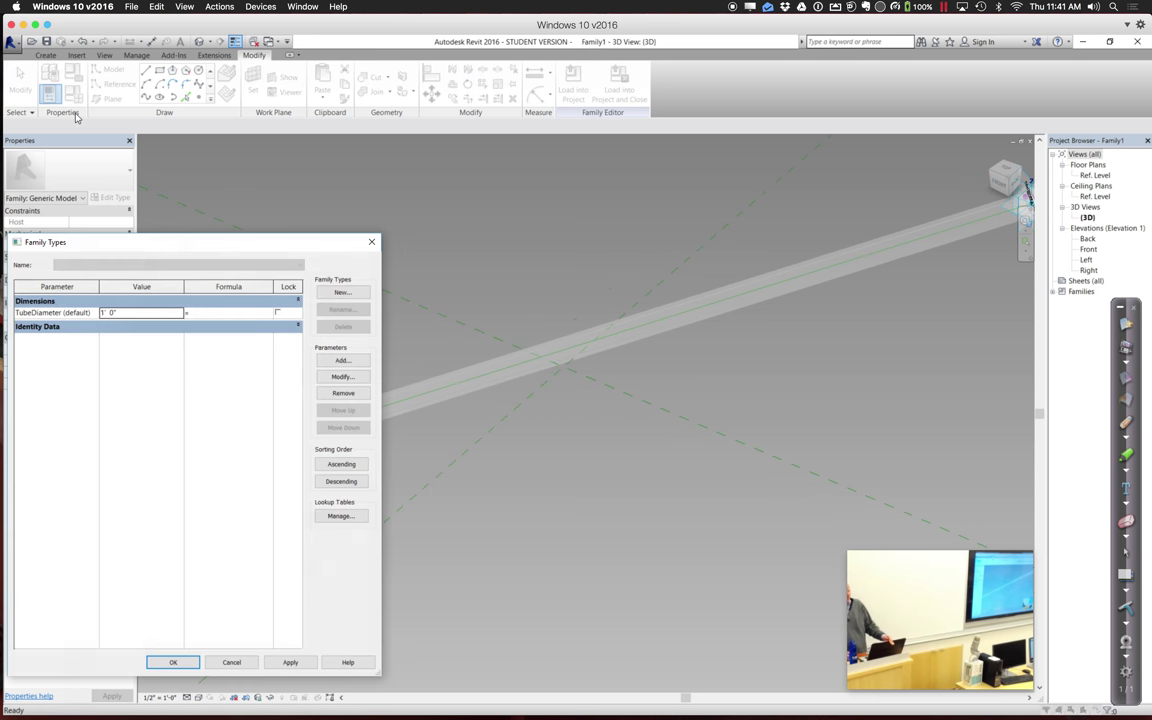
pyautogui.click(142, 313)
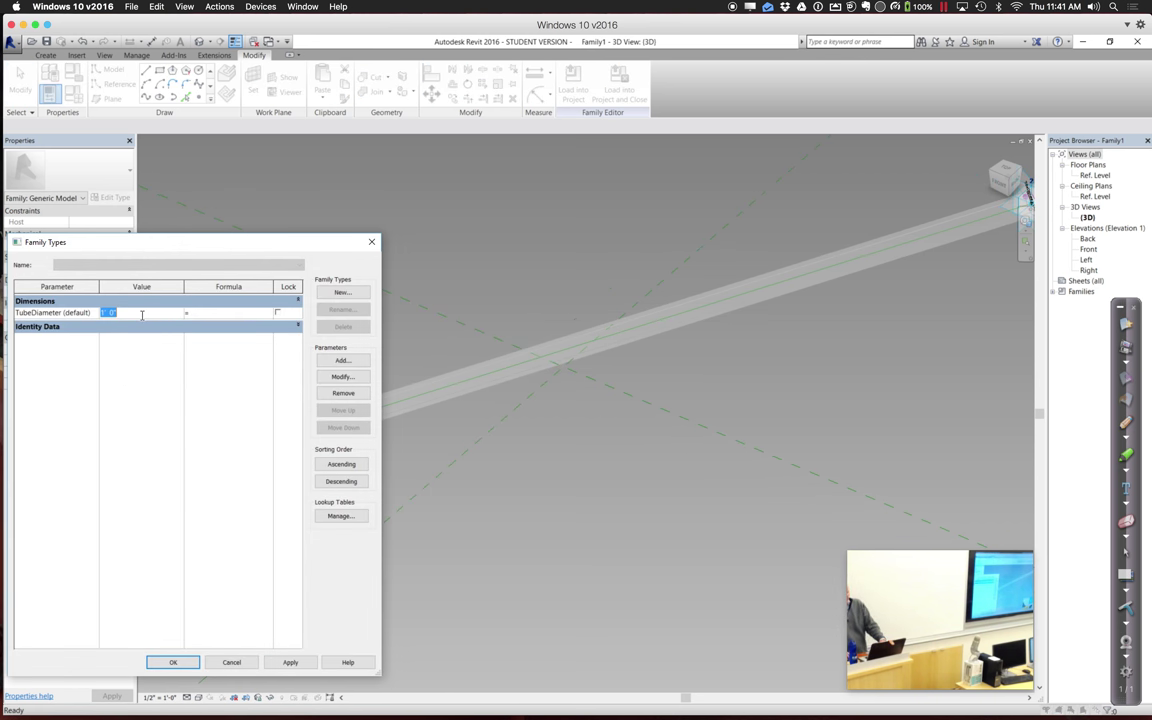
pyautogui.write('2')
pyautogui.click(186, 662)
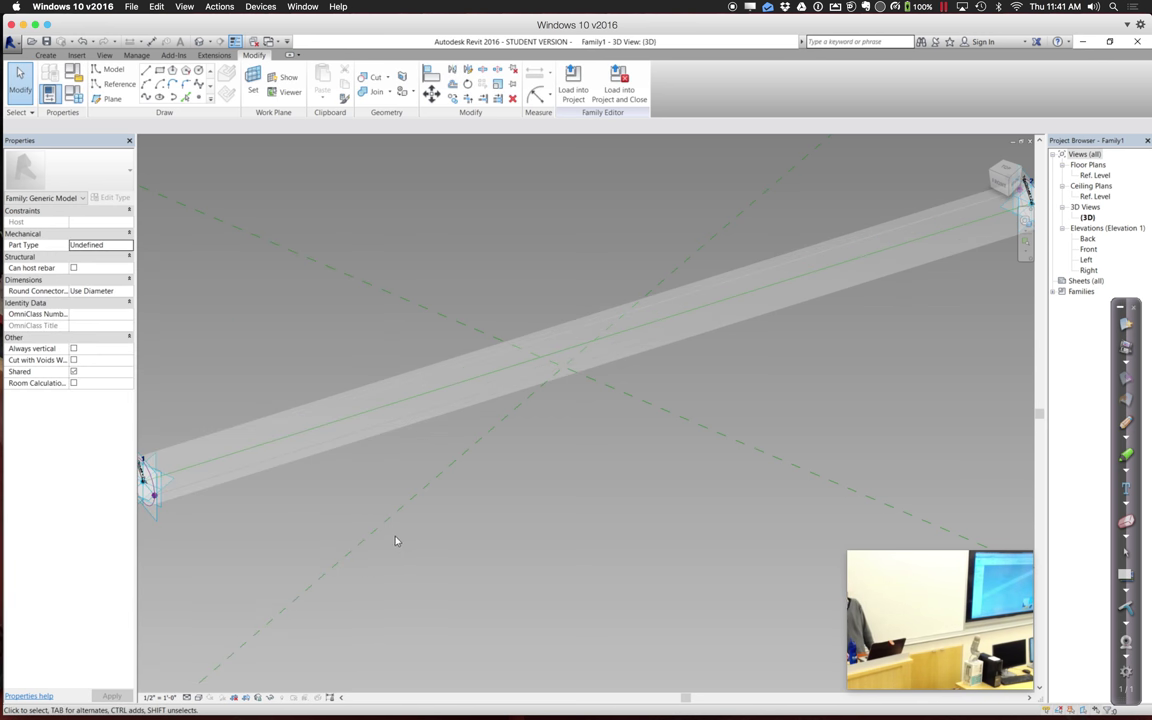
pyautogui.scroll(-3, 391, 540)
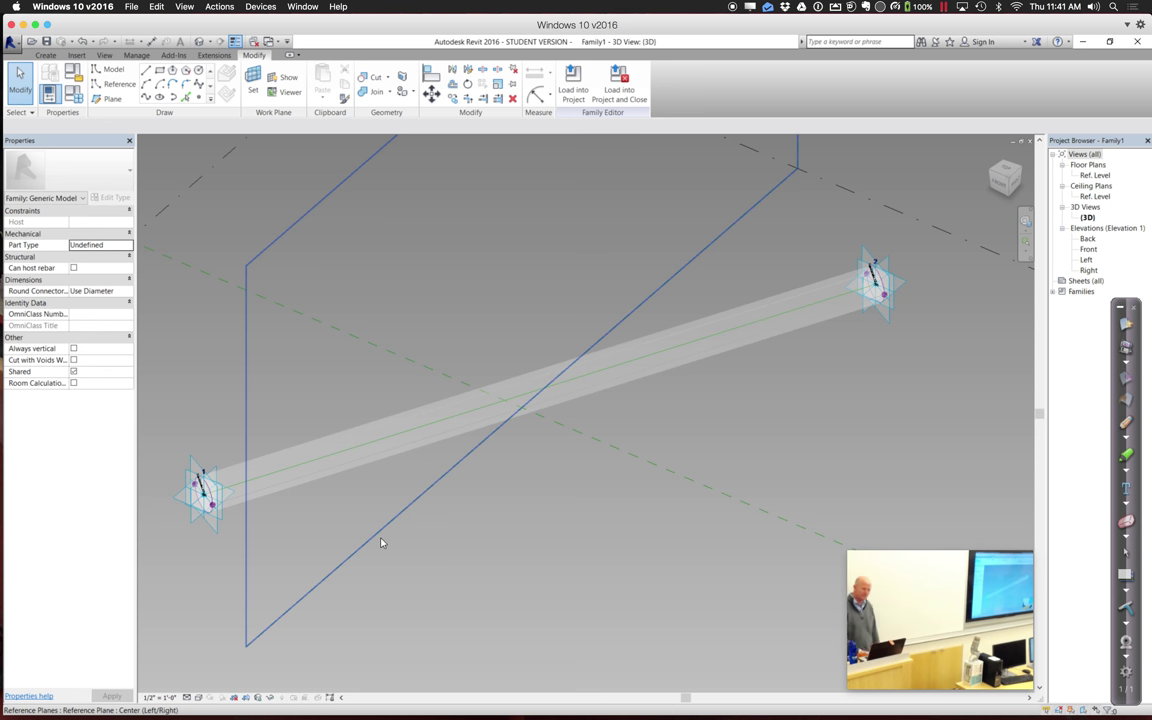